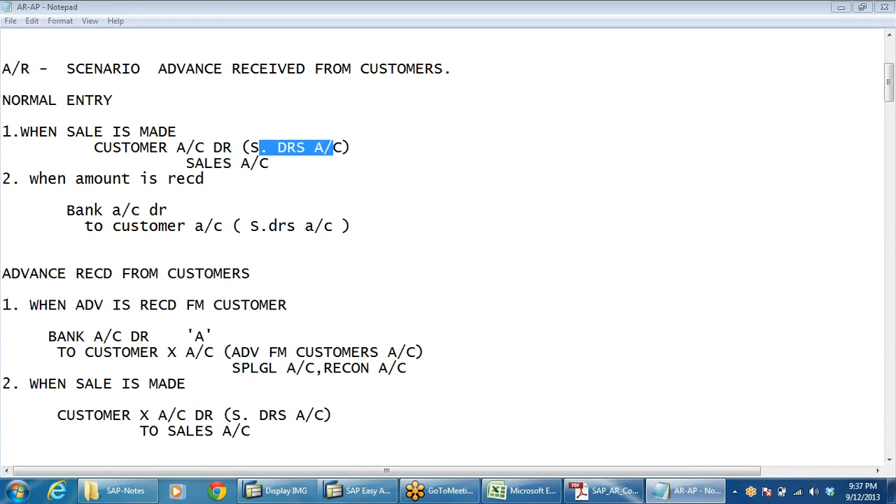
Keep the current Windows color scheme and stop the performance prompt from showing again.
left_click(278, 163)
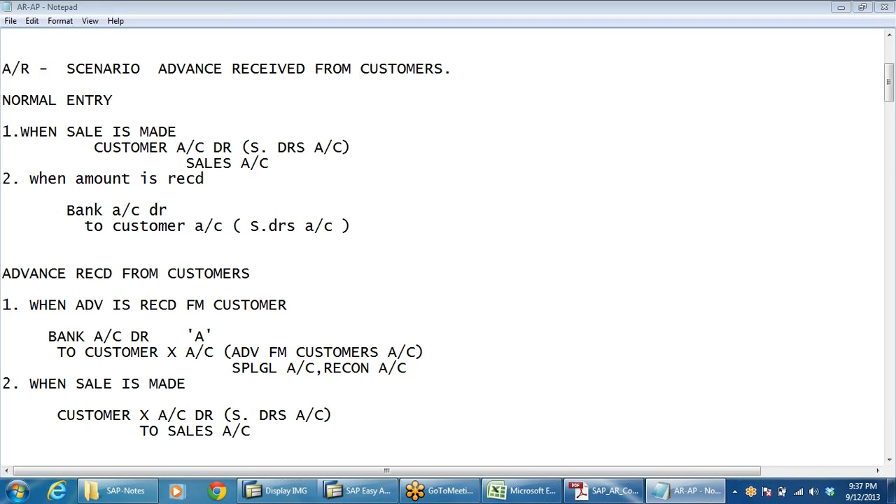
left_click(131, 148)
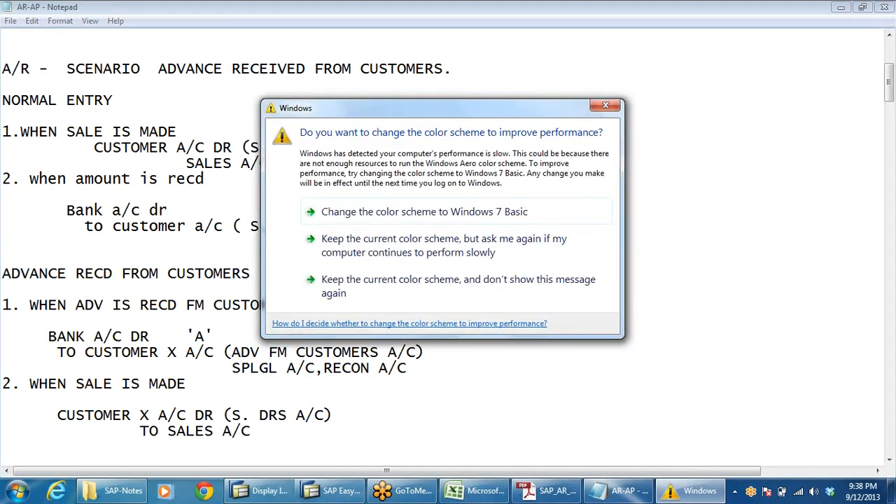
left_click(385, 278)
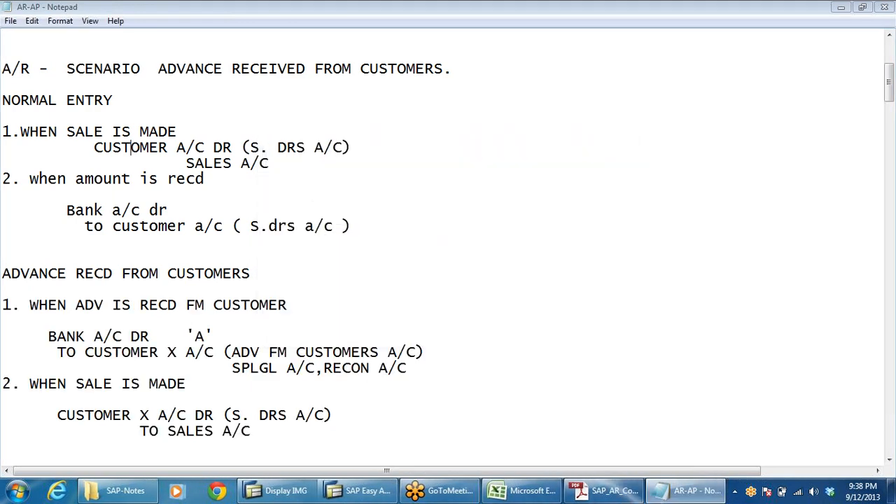
Highlight the sundry debtors reference in the normal entry and the bank debit line in the advance entry.
left_click(167, 226)
left_click_drag(250, 227, 369, 242)
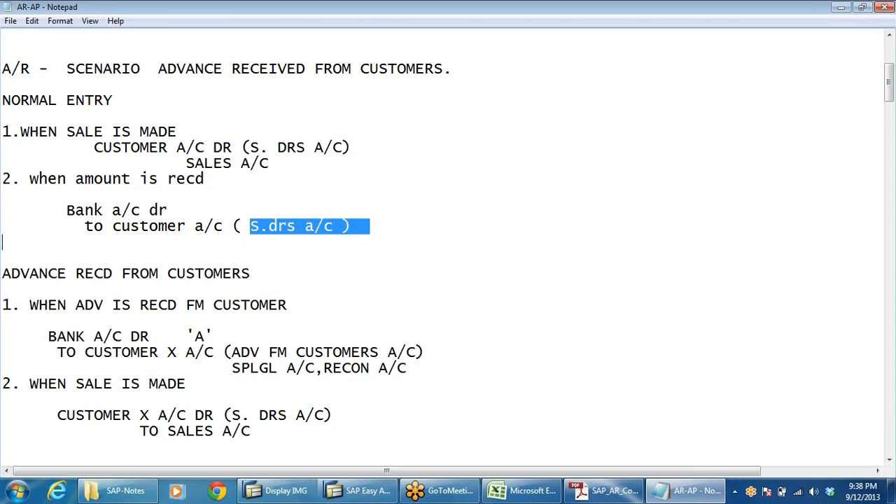
left_click(369, 227)
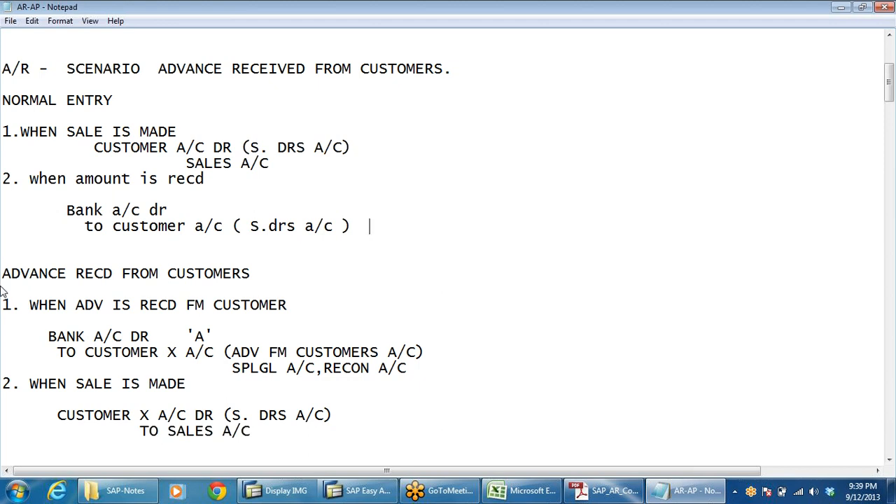
left_click(278, 305)
left_click_drag(57, 336, 140, 336)
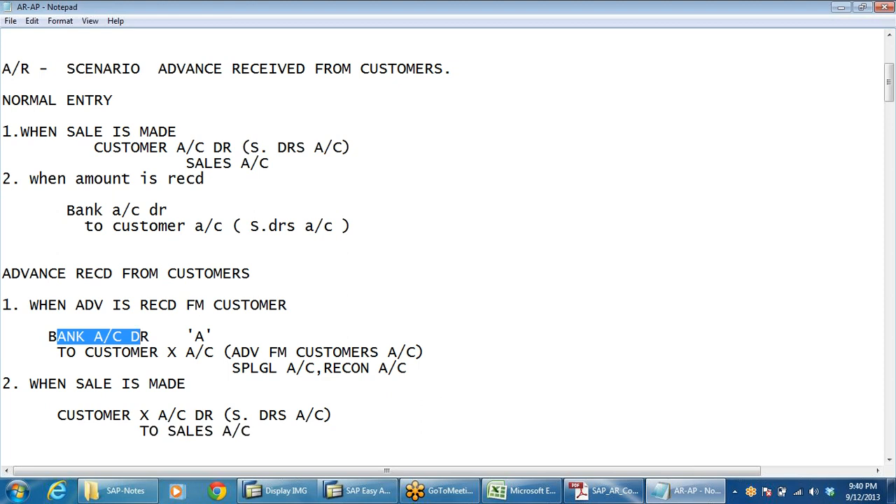
Add "( SPL GL INDICATOR)" after the 'A' on the bank debit line of the advance entry.
left_click(195, 337)
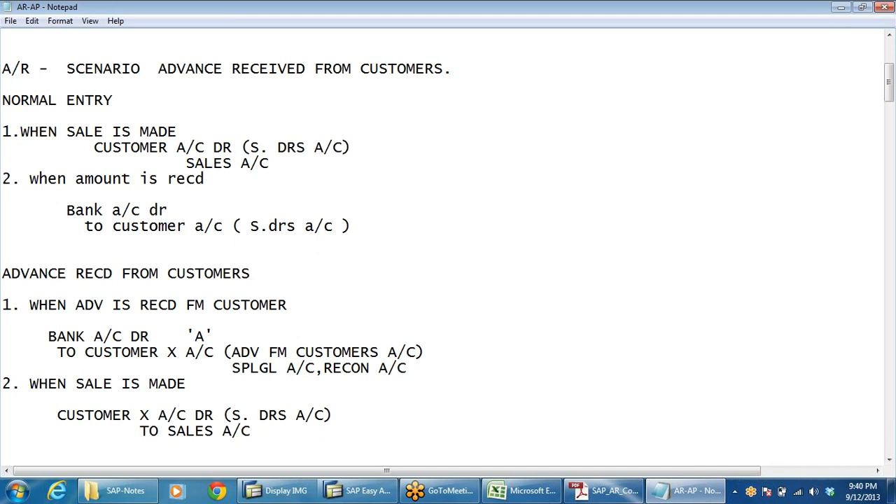
left_click(214, 337)
type("( Spl g")
key("BackSpace")
key("BackSpace")
key("BackSpace")
key("BackSpace")
key("BackSpace")
key("Caps_Lock")
type("SP")
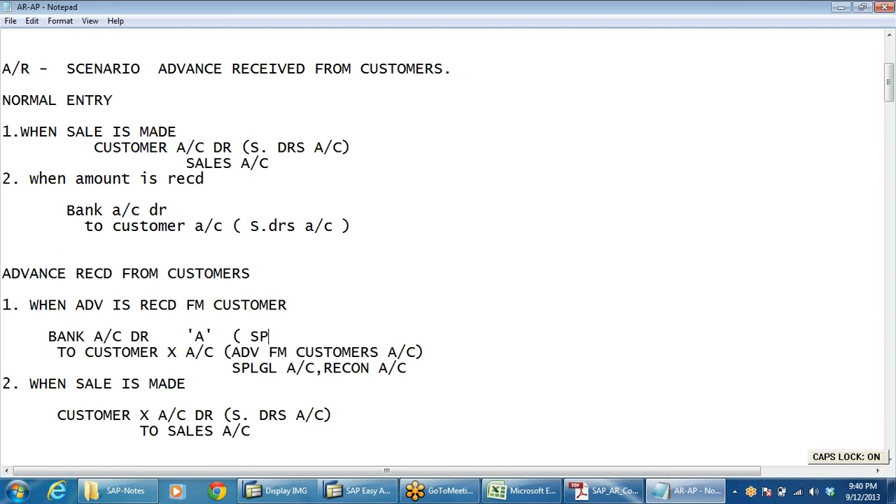
type("L GL ")
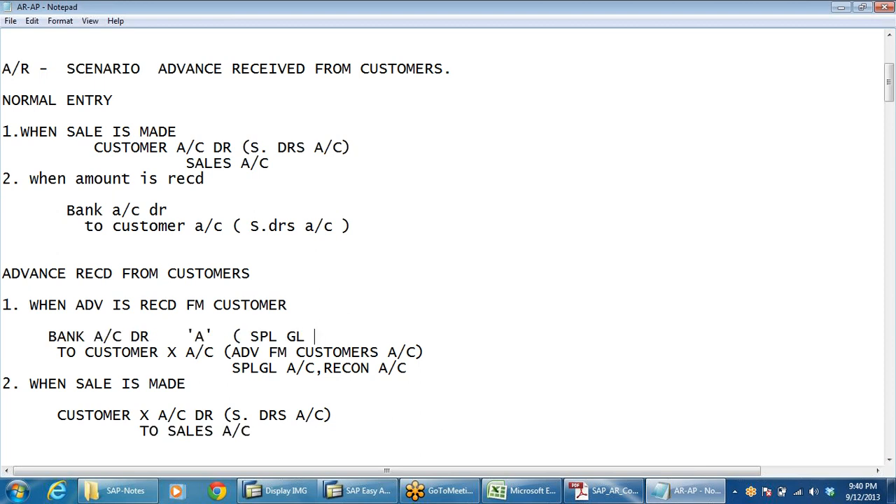
type("INDICA")
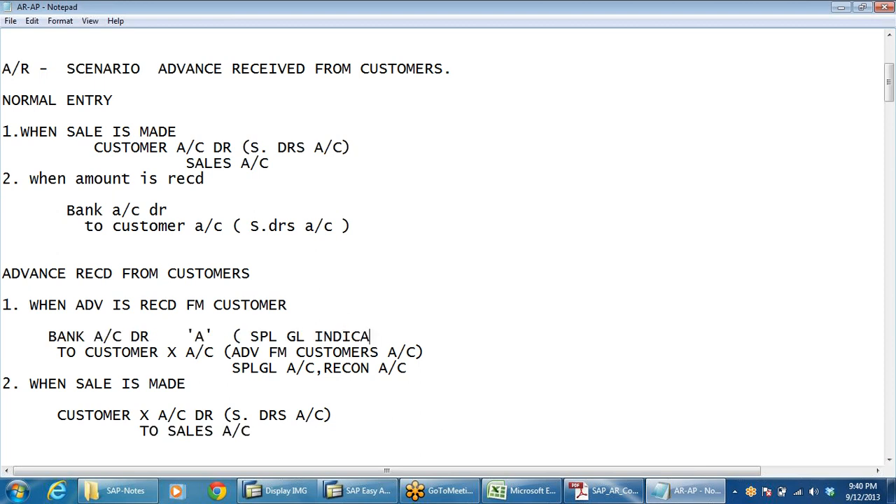
type("TOR)")
Highlight the advance-from-customers and SPLGL account references in the advance receipt entry.
left_click_drag(250, 226, 364, 242)
left_click(350, 257)
left_click(150, 353)
left_click(232, 353)
left_click_drag(241, 353, 424, 352)
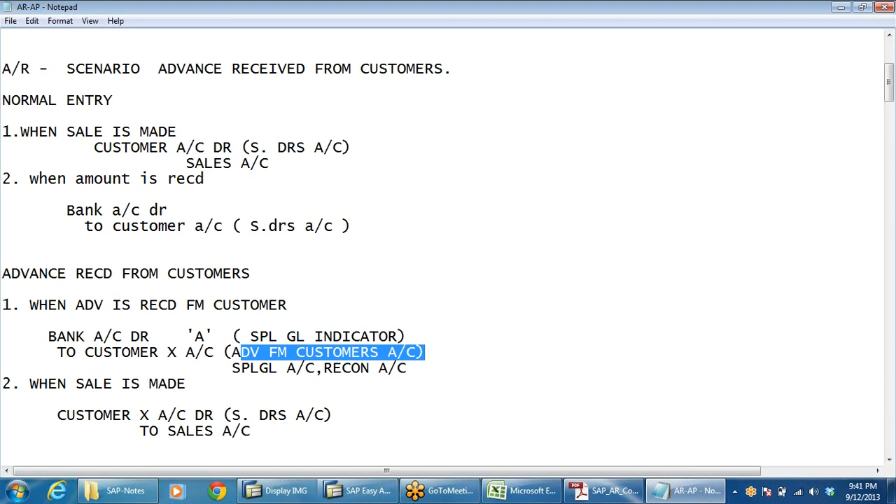
left_click_drag(233, 369, 278, 368)
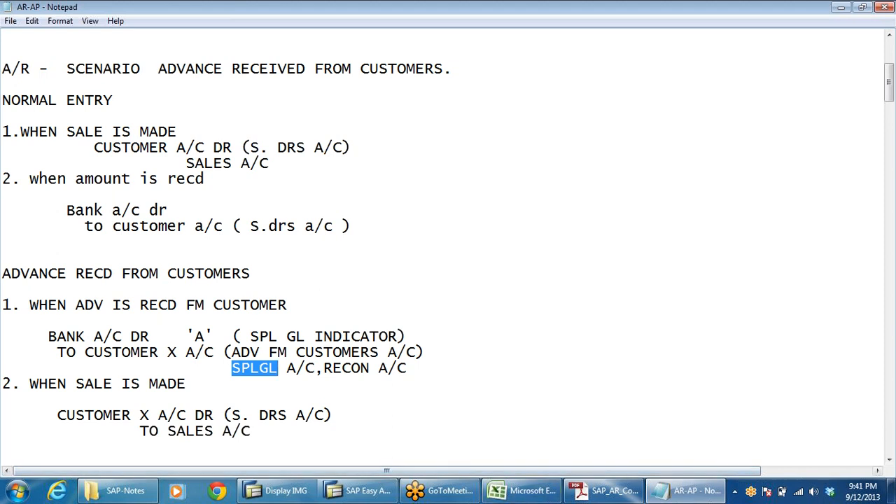
left_click(196, 384)
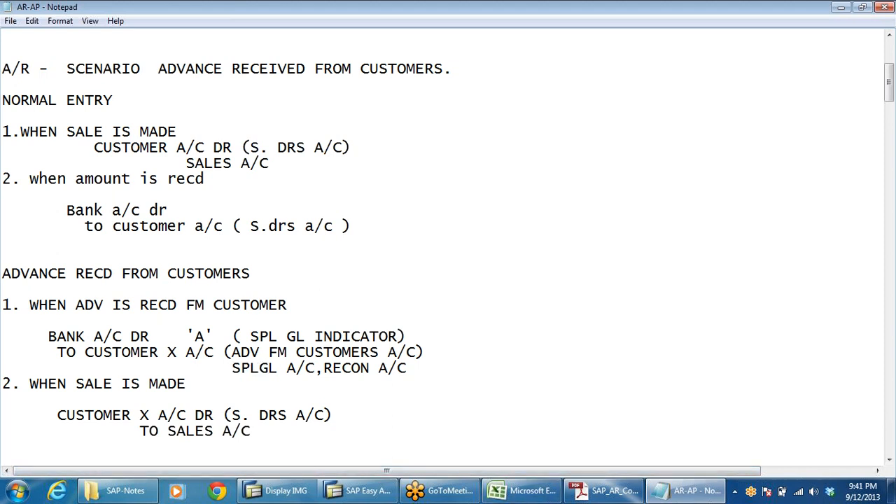
scroll(448, 245, "down", 1)
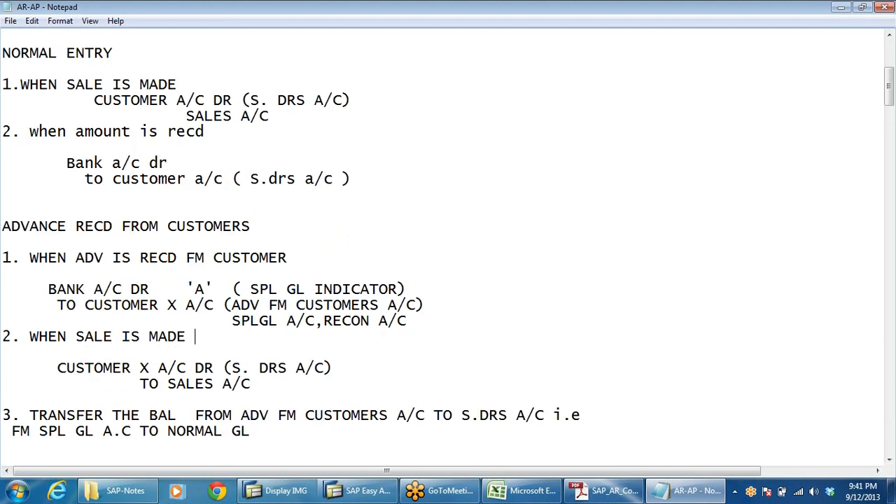
Highlight the customer, sundry debtors, 'A' indicator and advance account references to compare the entries.
left_click_drag(84, 305, 159, 305)
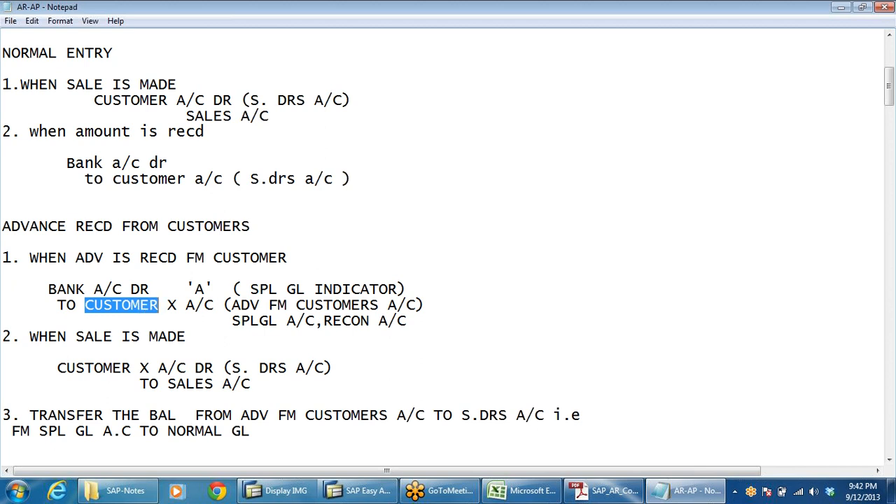
left_click_drag(241, 179, 334, 178)
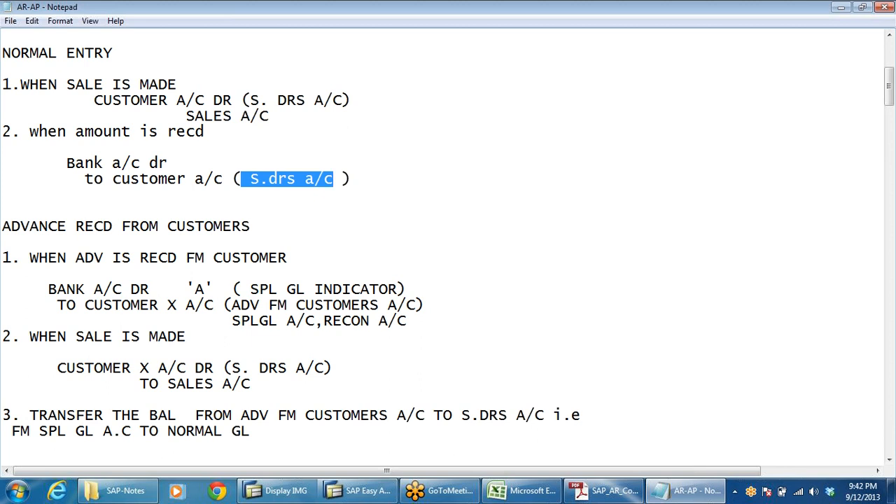
left_click_drag(195, 289, 213, 289)
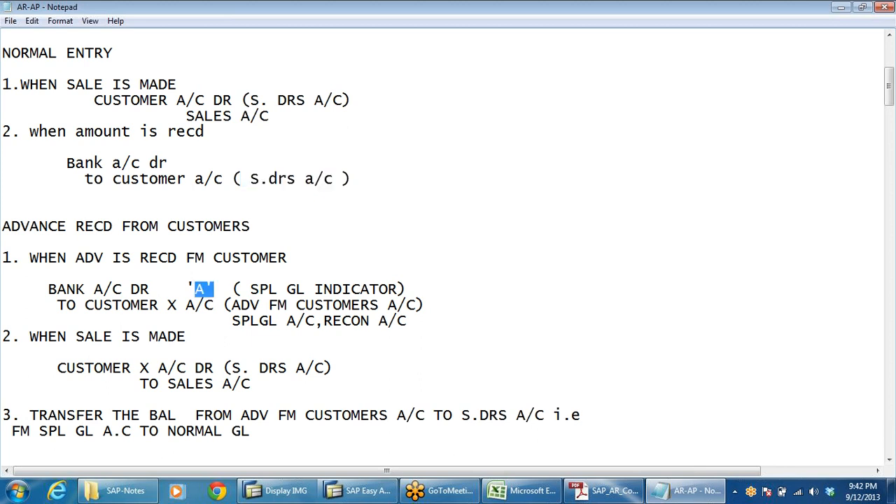
left_click(140, 320)
left_click_drag(232, 305, 417, 305)
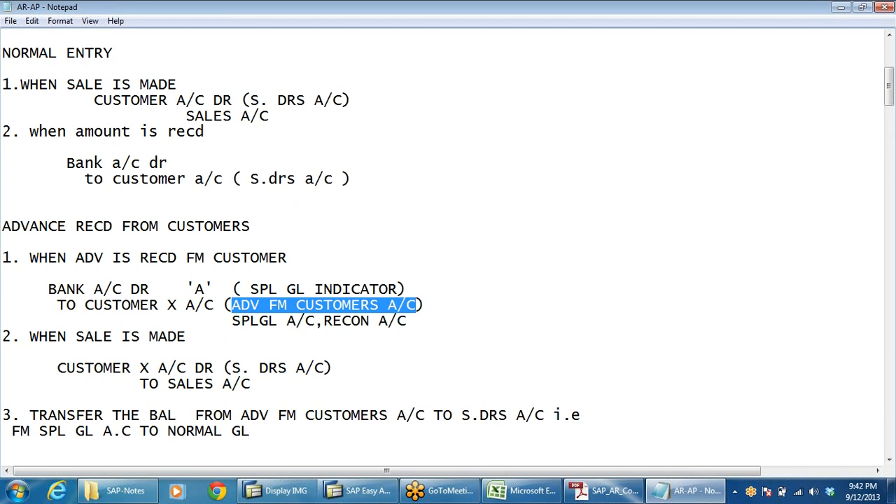
left_click(315, 304)
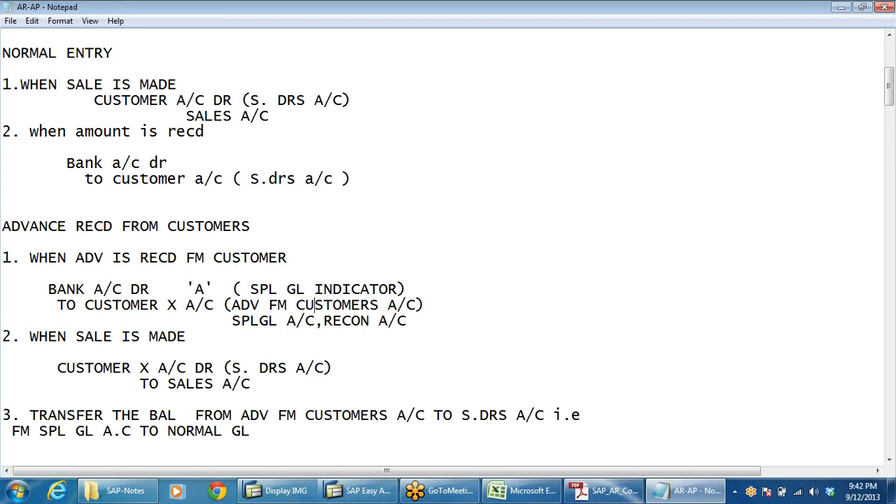
left_click_drag(231, 305, 407, 321)
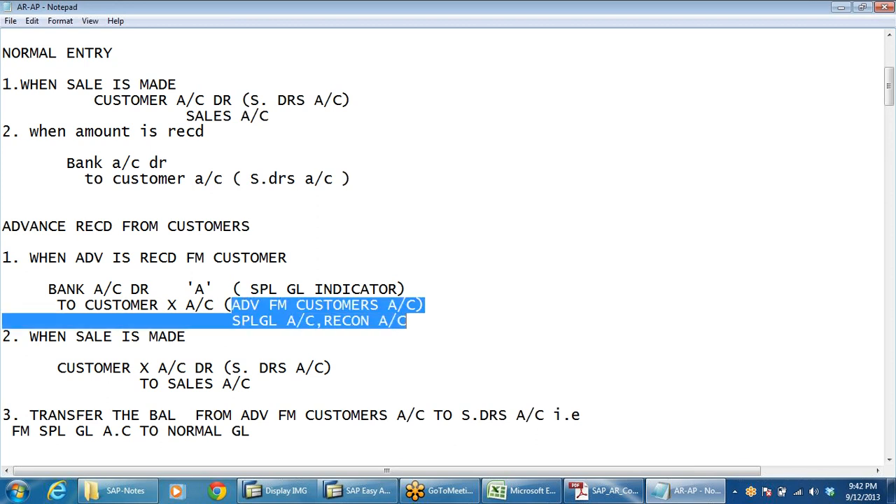
left_click(407, 289)
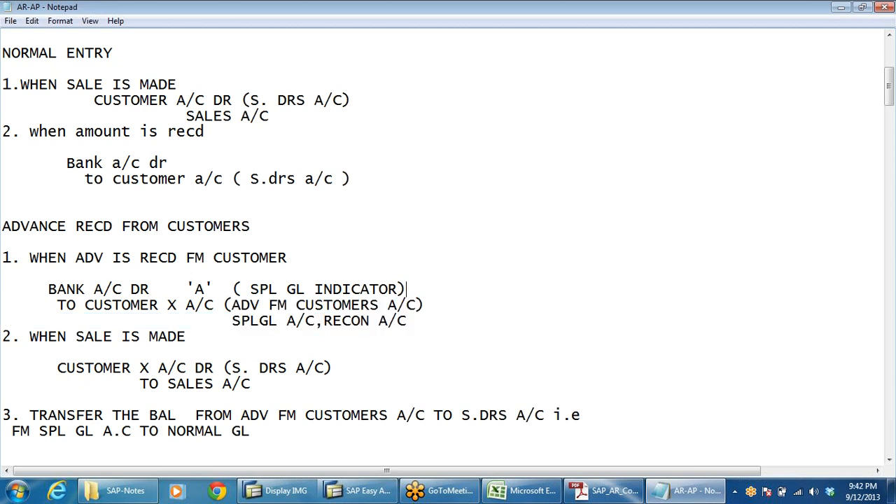
left_click_drag(231, 305, 406, 305)
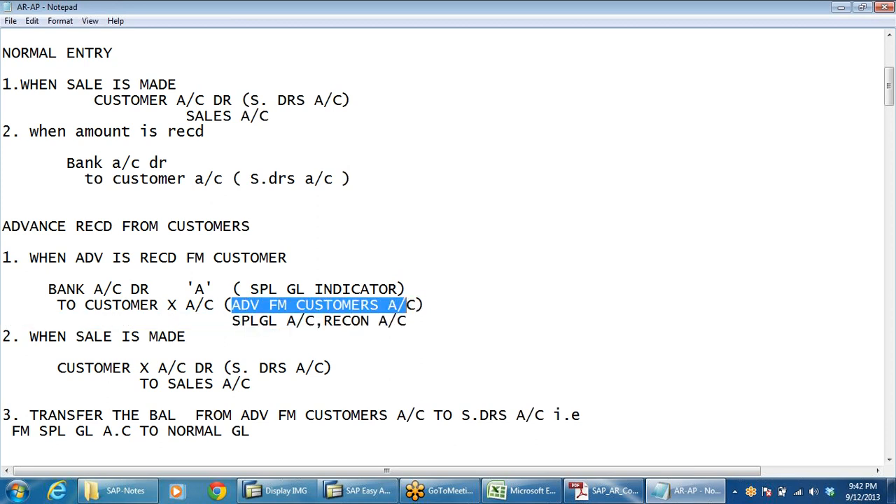
Append "RECON A/C" after the customer debit line of the normal sale entry.
left_click(352, 100)
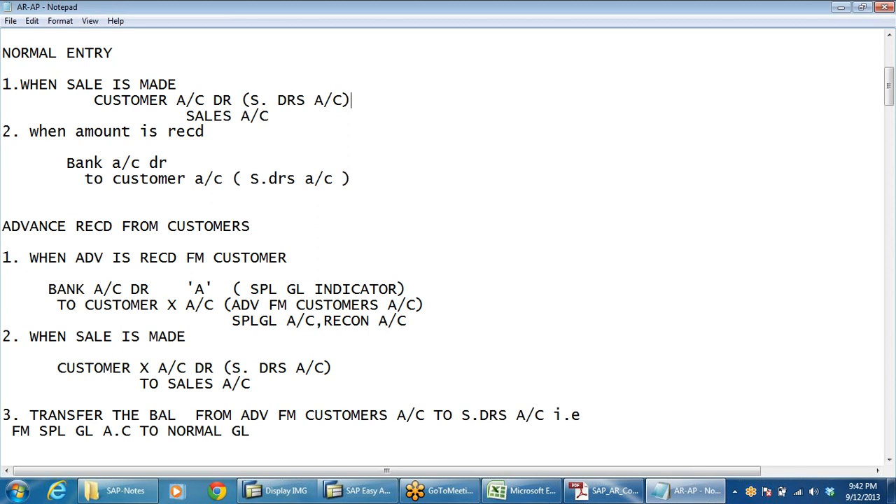
type("r")
key("BackSpace")
type("RECON A/C")
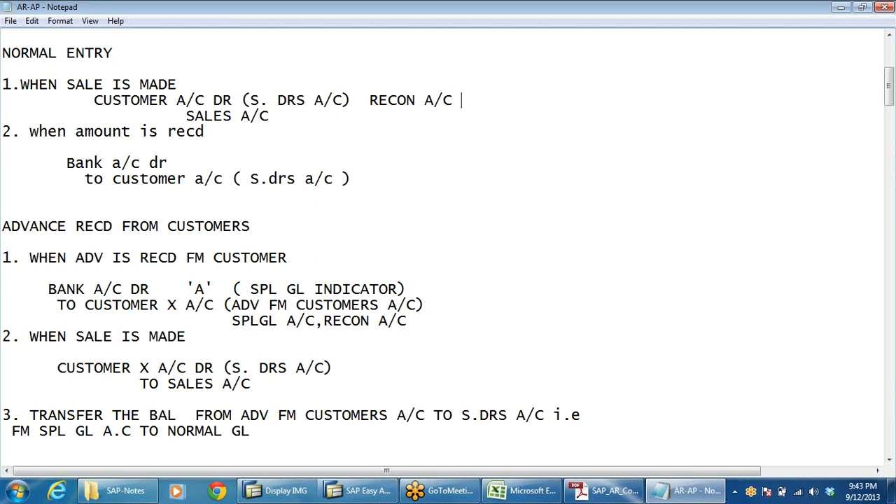
Highlight the sundry debtors and advance-from-customers account references in the normal and advance entries.
left_click_drag(250, 179, 343, 179)
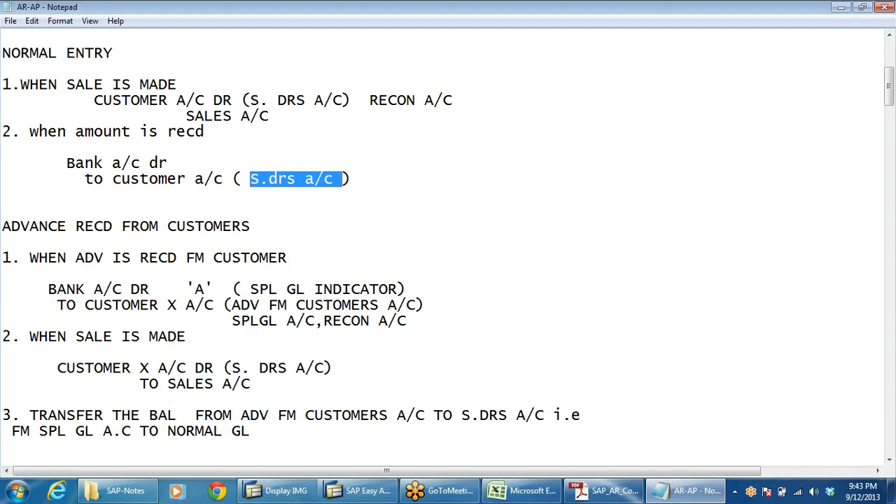
left_click_drag(223, 304, 398, 305)
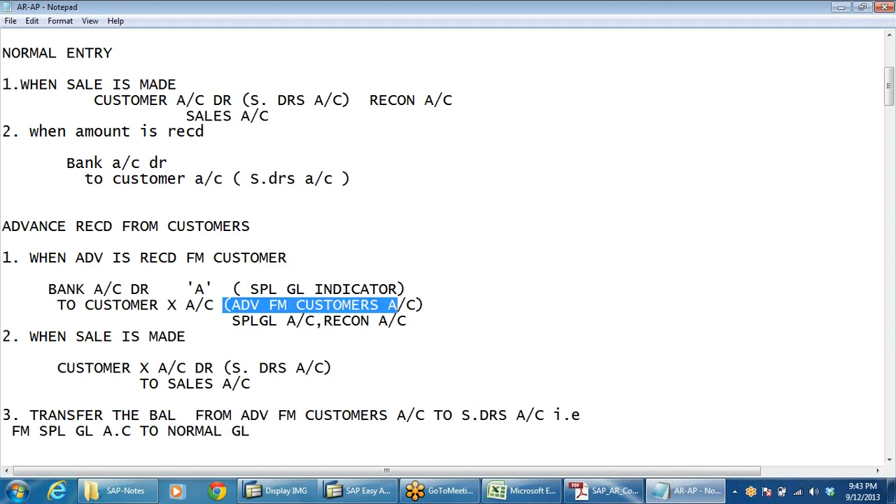
scroll(448, 245, "down", 3)
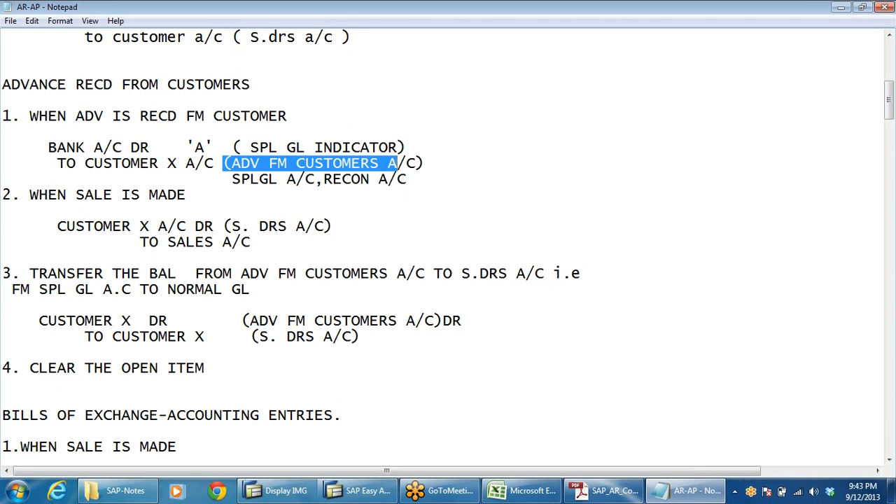
left_click(150, 164)
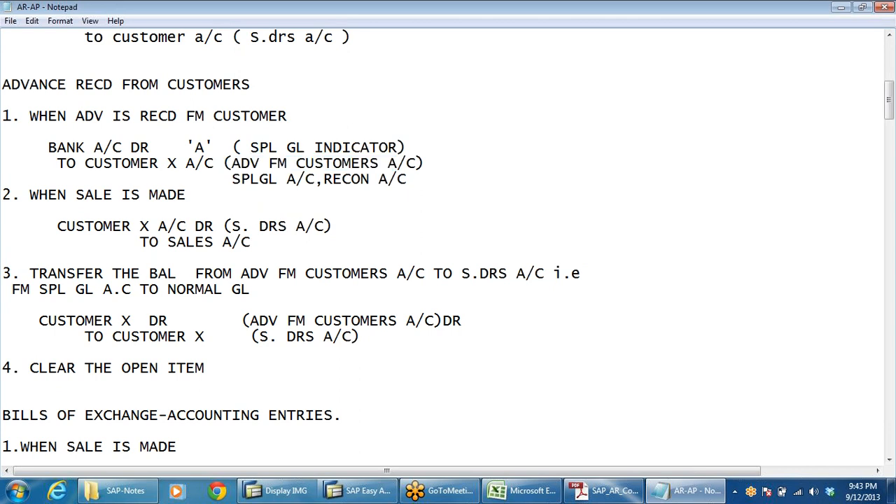
left_click_drag(232, 164, 425, 164)
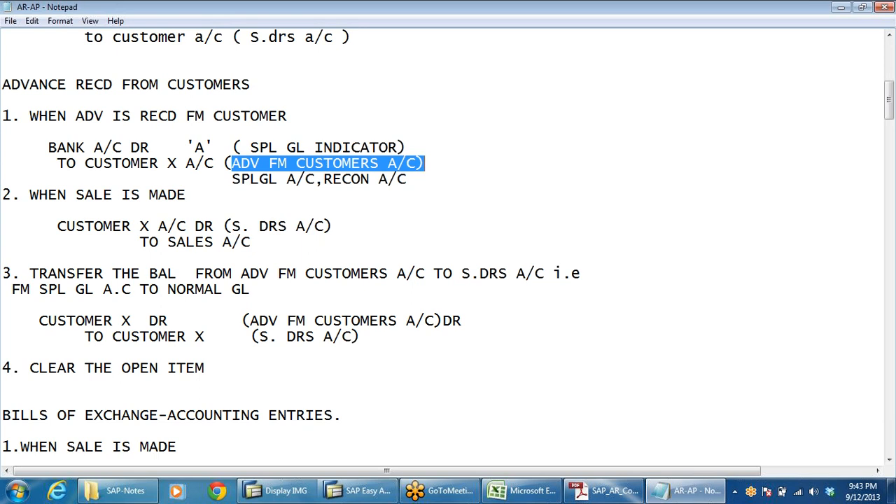
left_click(103, 226)
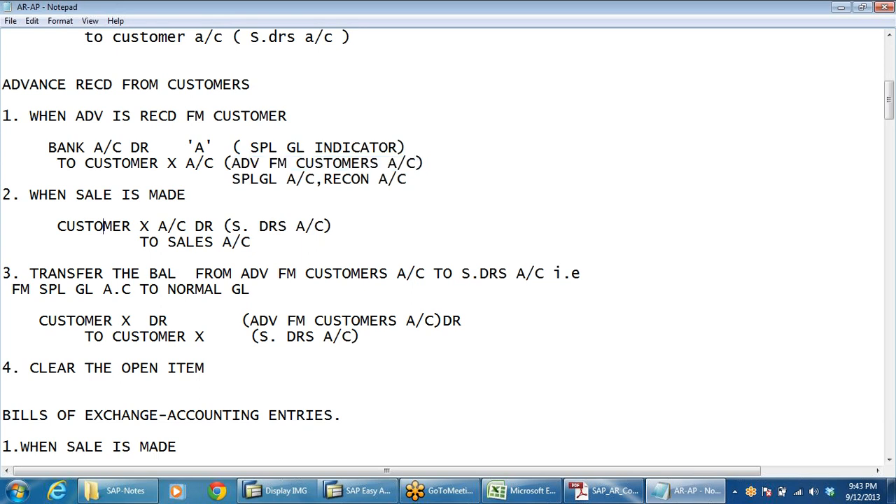
left_click(131, 227)
Select the S. DRS A/C reference and sales line in the second sale entry to explain them.
key("Up")
key("shift+Right")
key("shift+Right")
key("shift+Right")
key("shift+Right")
key("shift+Right")
key("shift+Right")
key("shift+Right")
key("shift+Right")
key("shift+Right")
key("shift+Right")
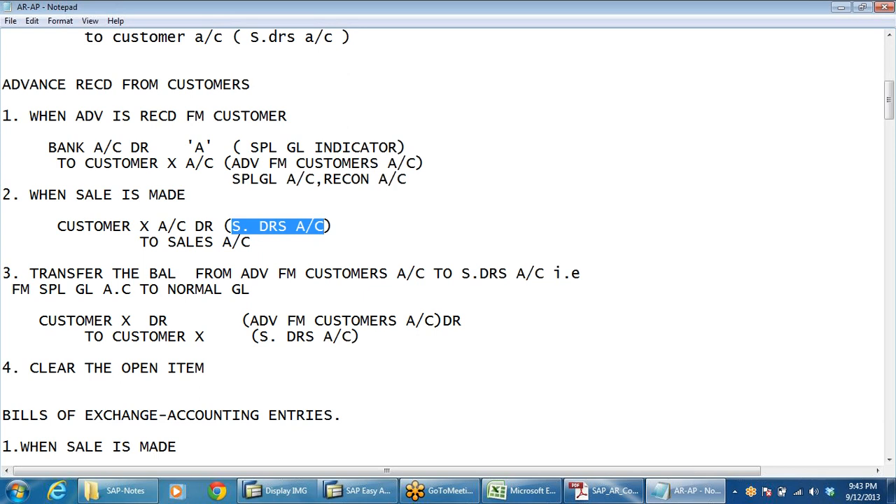
left_click(397, 163)
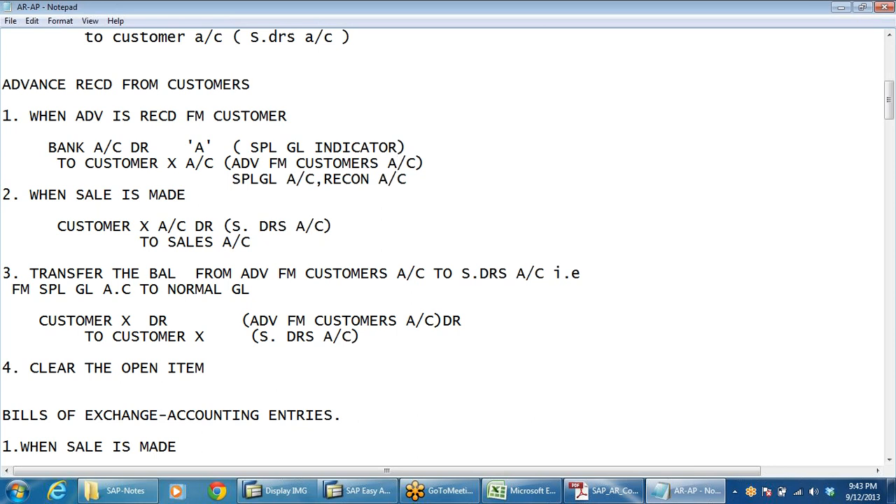
left_click(140, 242)
left_click(231, 226)
left_click_drag(232, 226, 260, 242)
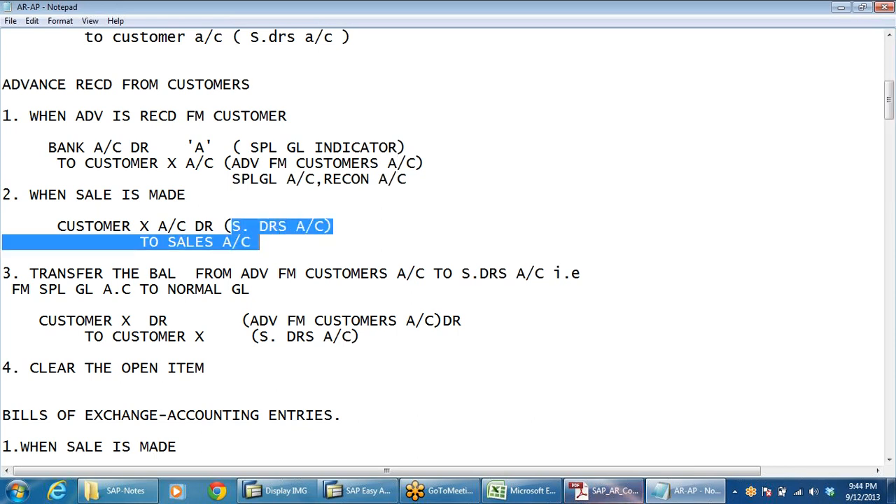
left_click(305, 227)
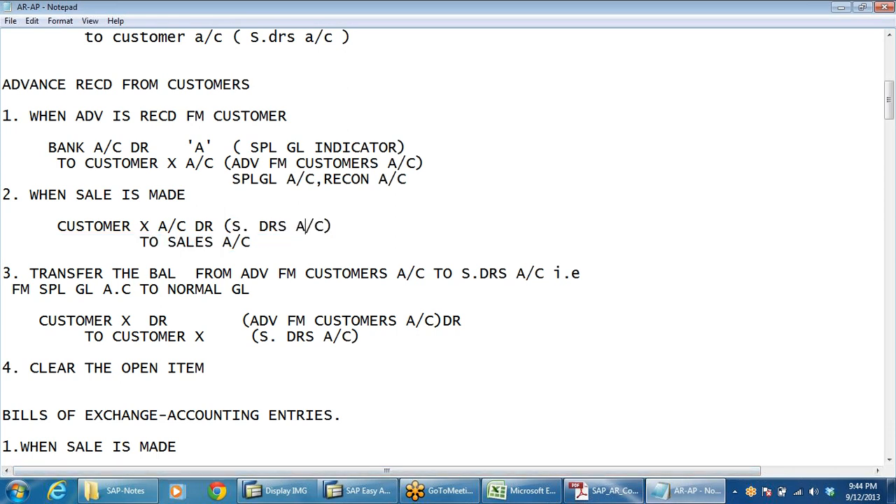
left_click_drag(332, 226, 223, 226)
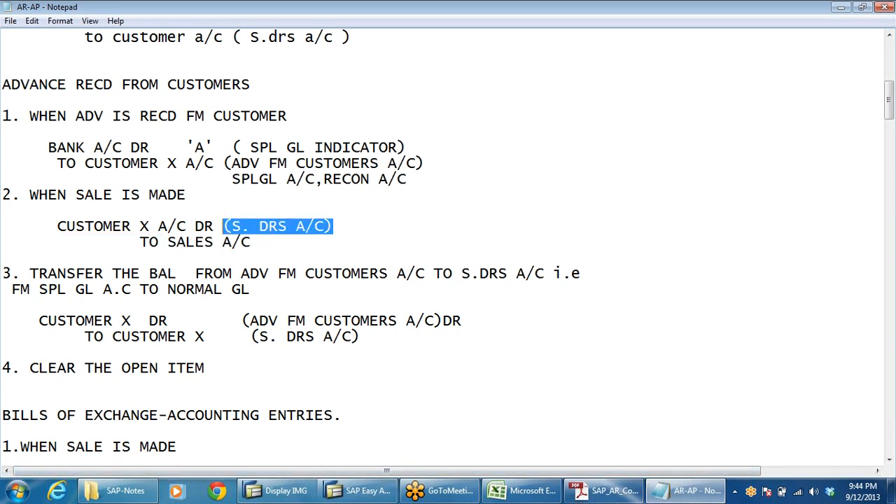
Highlight the advance-from-customers account, the 'A' indicator and the S. DRS A/C reference in the advance entries to explain them.
left_click_drag(231, 164, 424, 163)
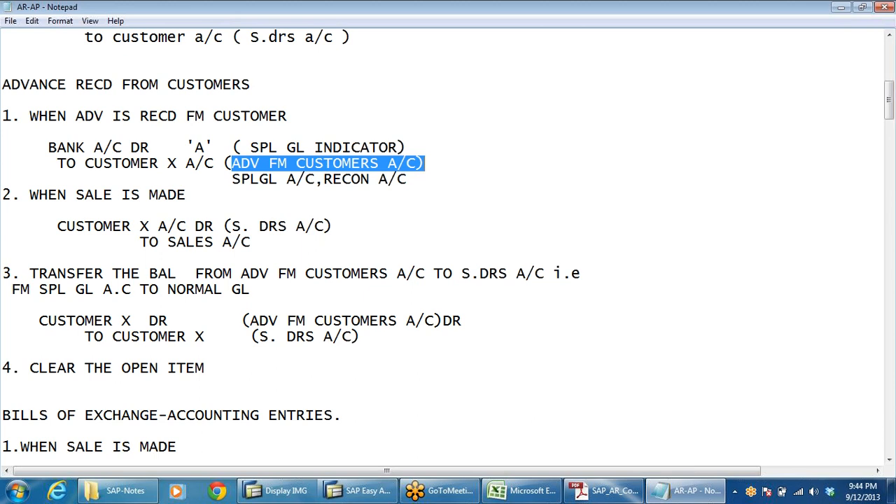
left_click(341, 163)
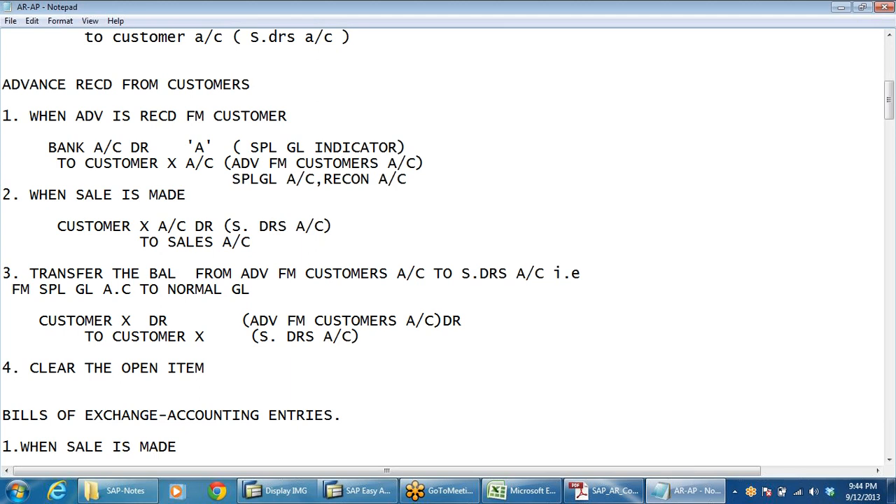
left_click_drag(232, 163, 424, 163)
left_click_drag(214, 147, 185, 147)
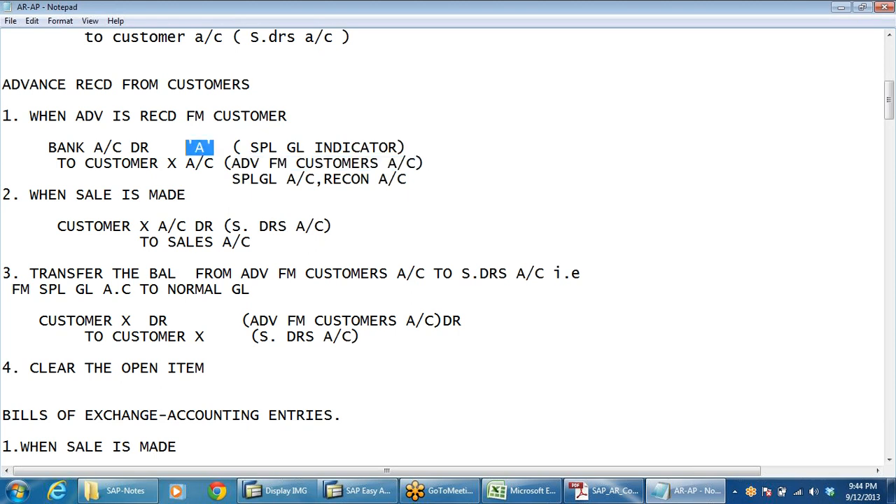
left_click_drag(232, 226, 333, 226)
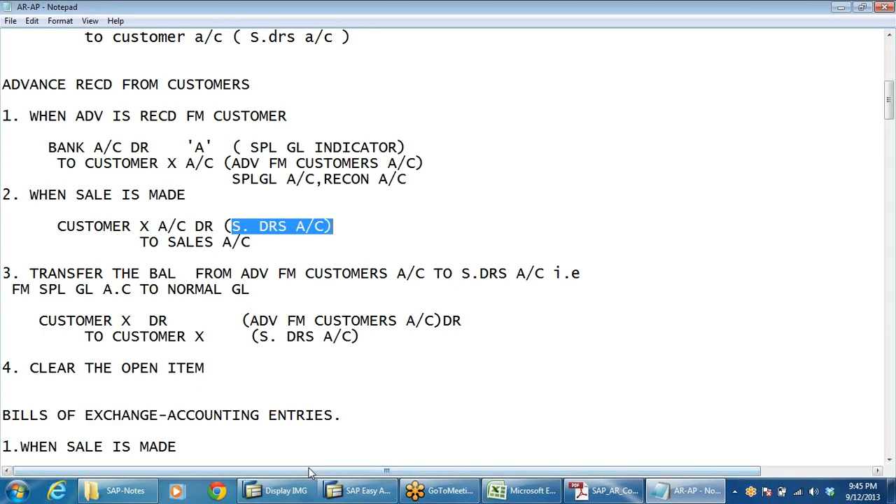
Highlight the transfer entry's advance and sundry debtors account references to explain the balance transfer.
scroll(448, 252, "down", 2)
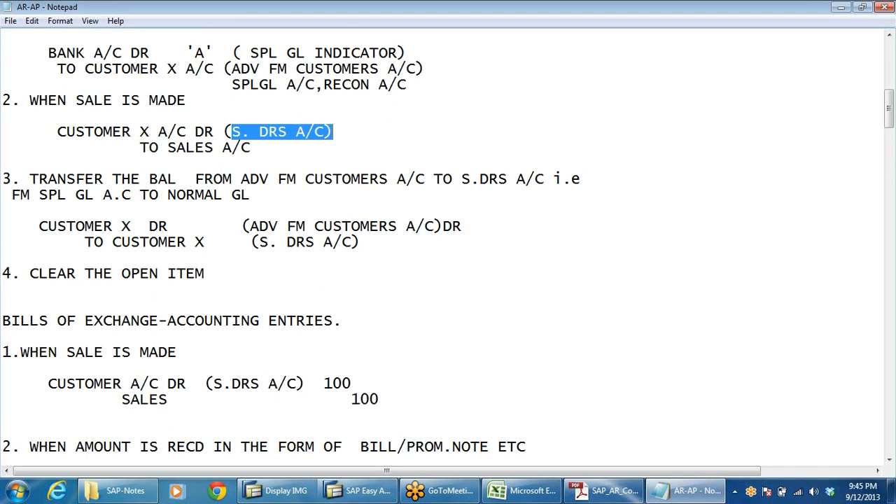
left_click(213, 242)
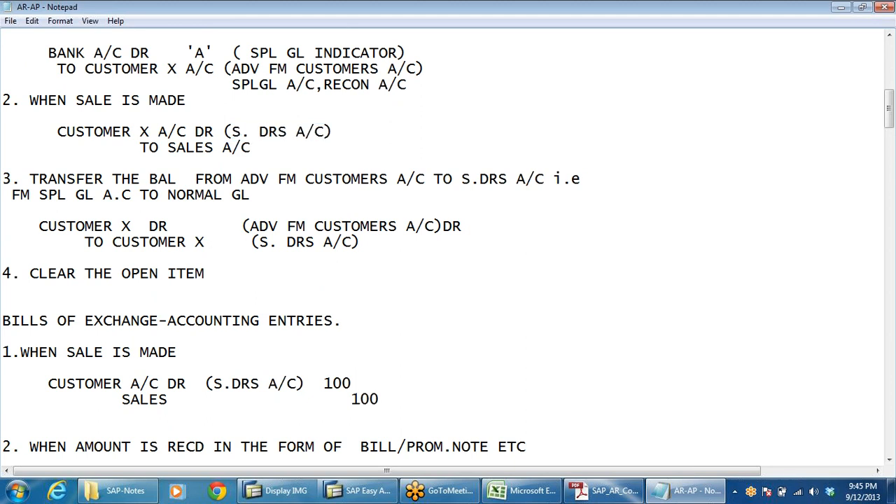
left_click_drag(250, 226, 359, 241)
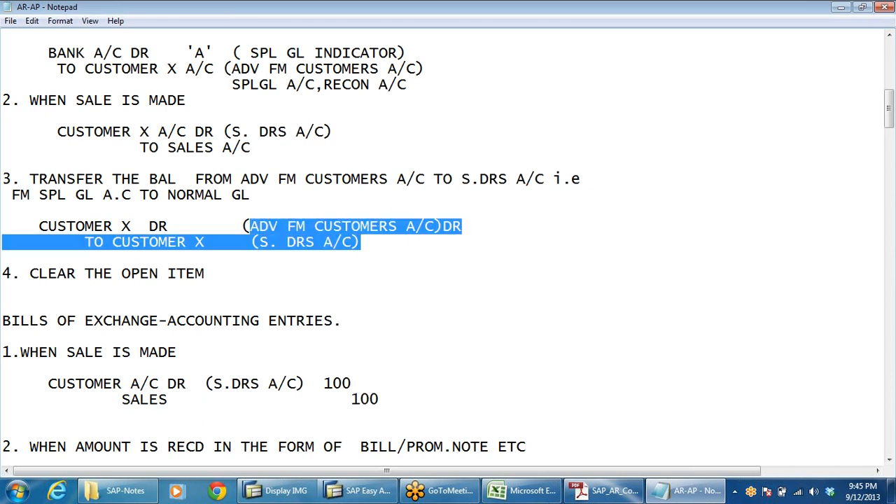
left_click(332, 241)
left_click_drag(260, 242, 2, 257)
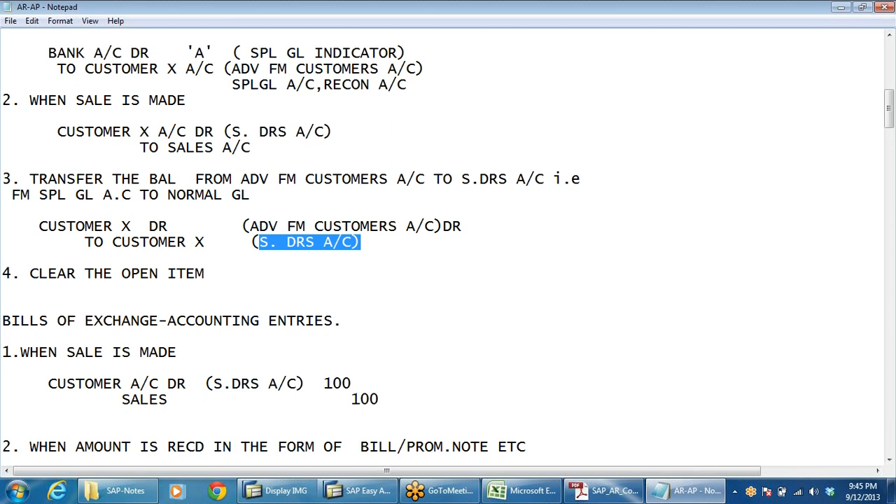
left_click(341, 226)
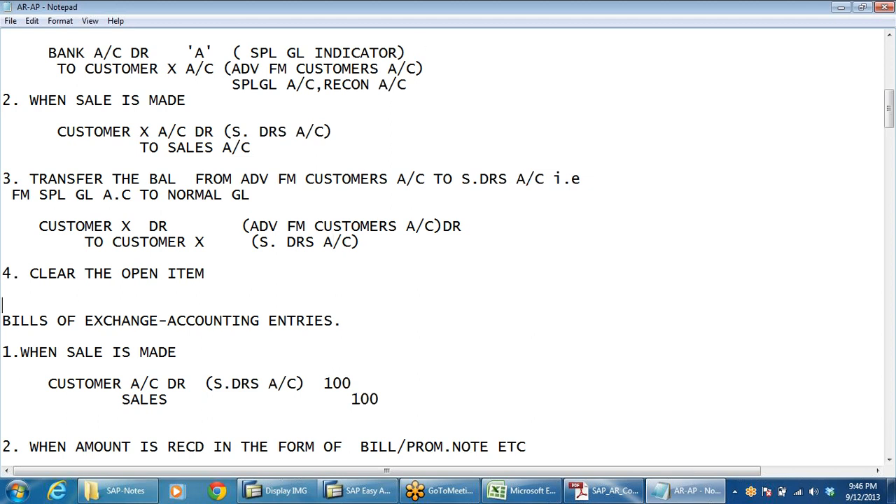
Insert three blank lines before the Bills of Exchange section heading.
key("Return")
key("Return")
key("Return")
key("Return")
key("Return")
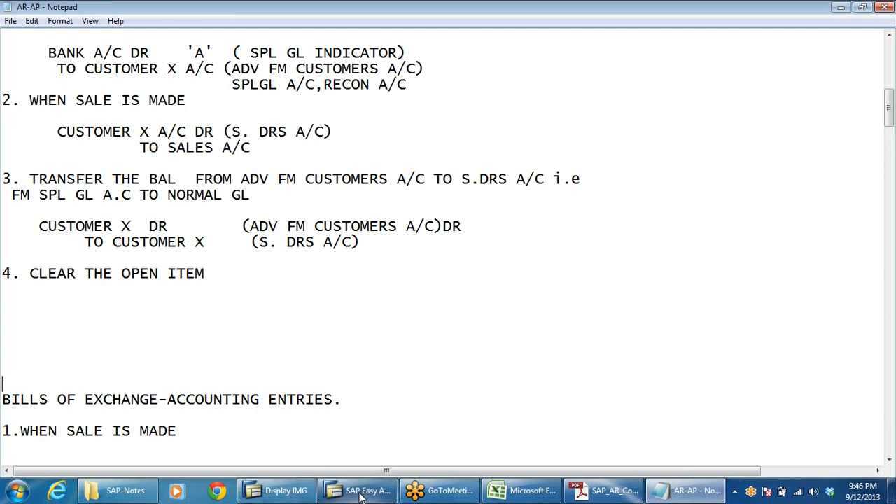
mouse_move(354, 492)
scroll(328, 463, "up", 2)
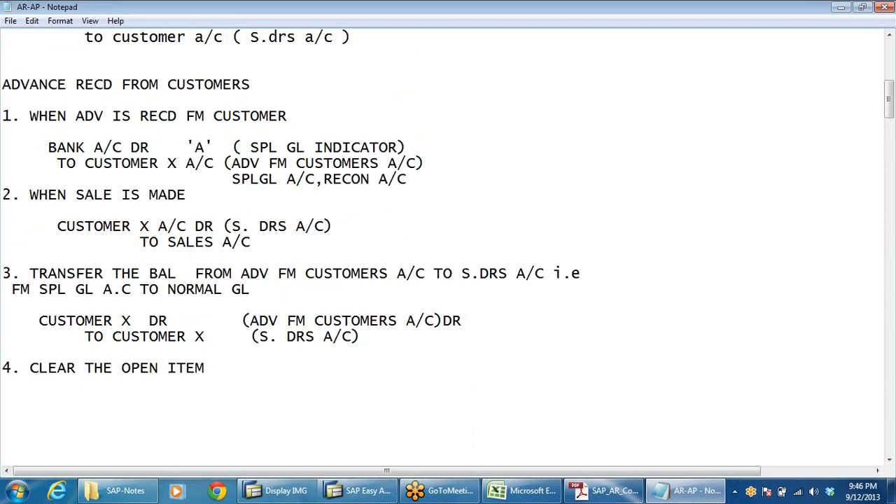
Switch to the configuration notes PDF and read the steps for defining the advance from customer G/L account.
left_click(605, 491)
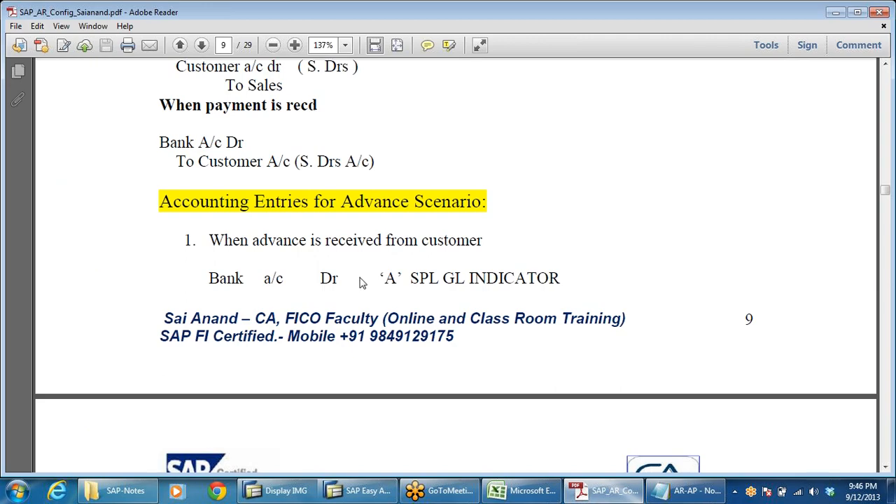
scroll(362, 282, "down", 10)
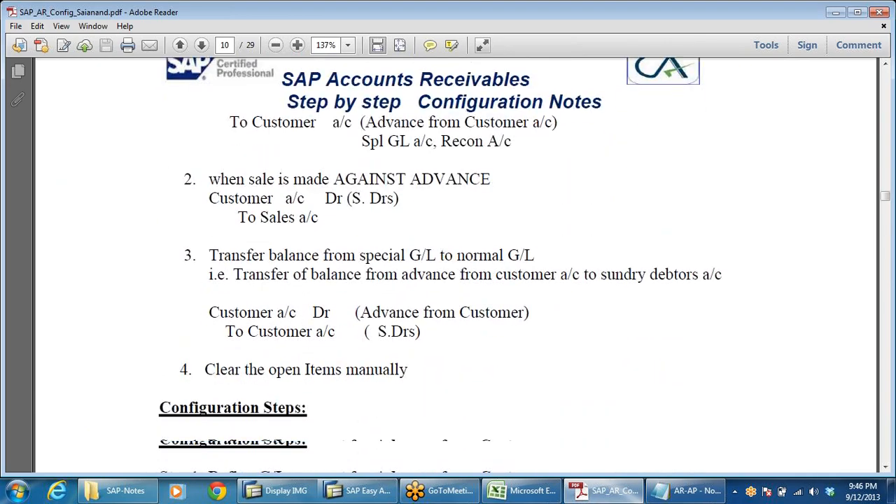
scroll(471, 265, "down", 5)
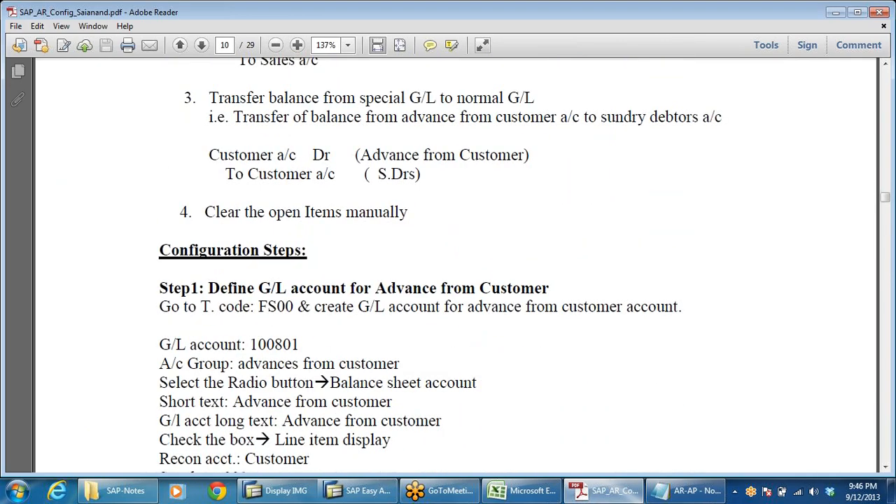
scroll(490, 286, "down", 2)
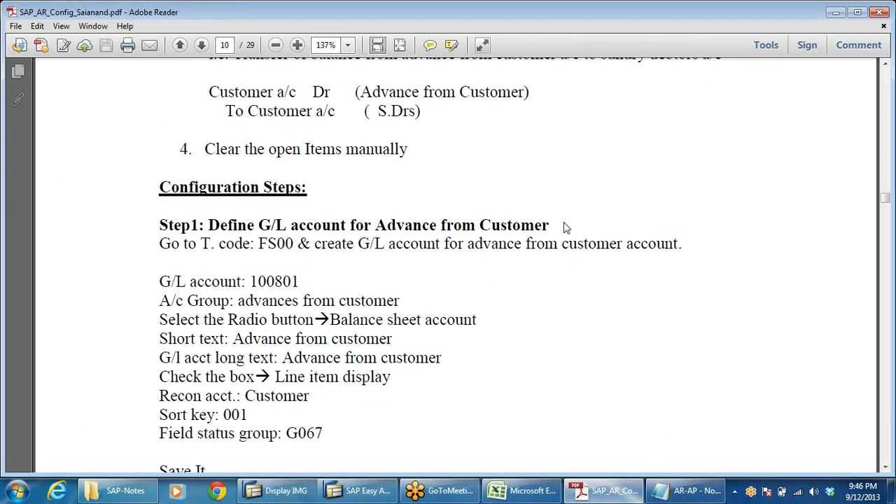
key("alt+Tab")
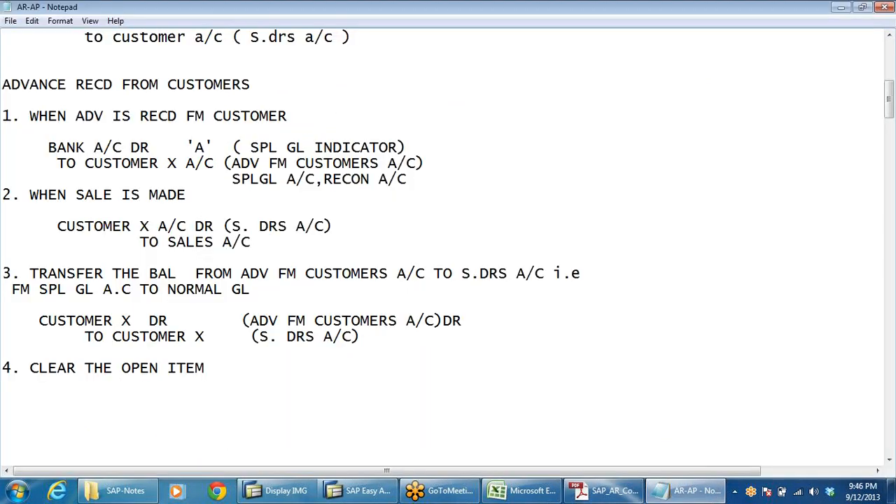
Switch to SAP and start transaction FS00.
left_click(360, 490)
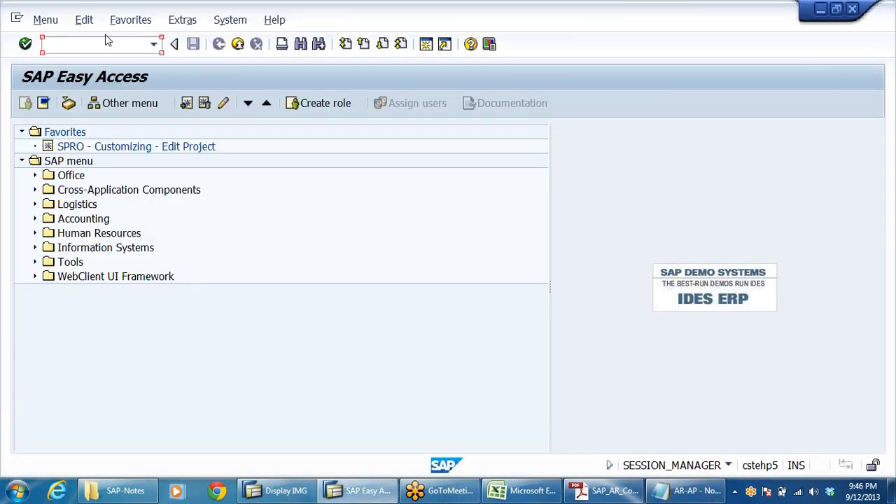
type("FS00")
key("Return")
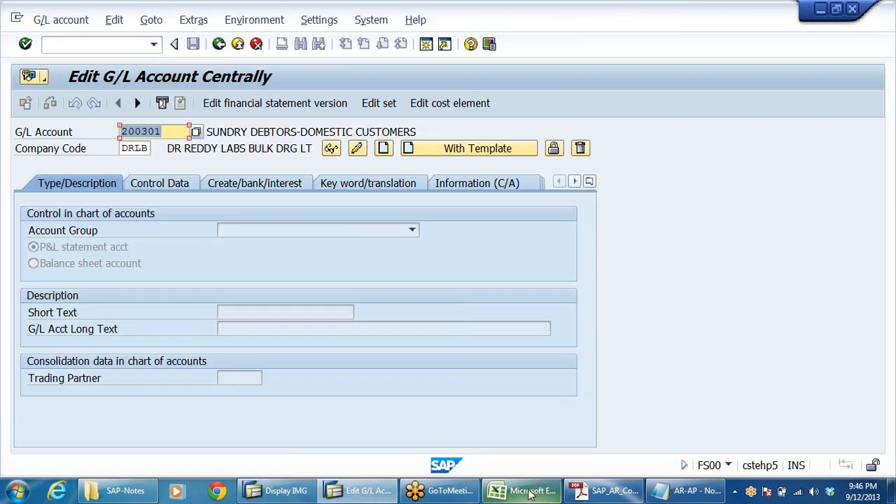
Copy the Advances from Customers account number 100801 from the account group spreadsheet into the G/L Account field.
left_click(529, 492)
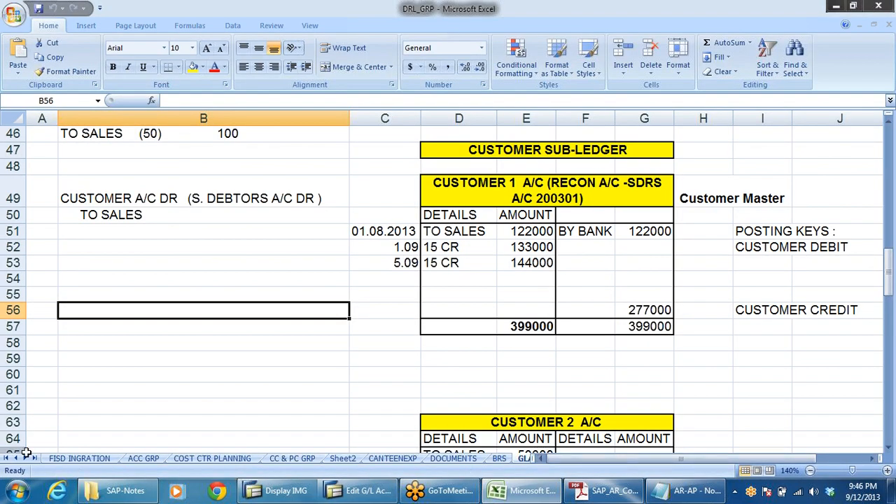
left_click(144, 458)
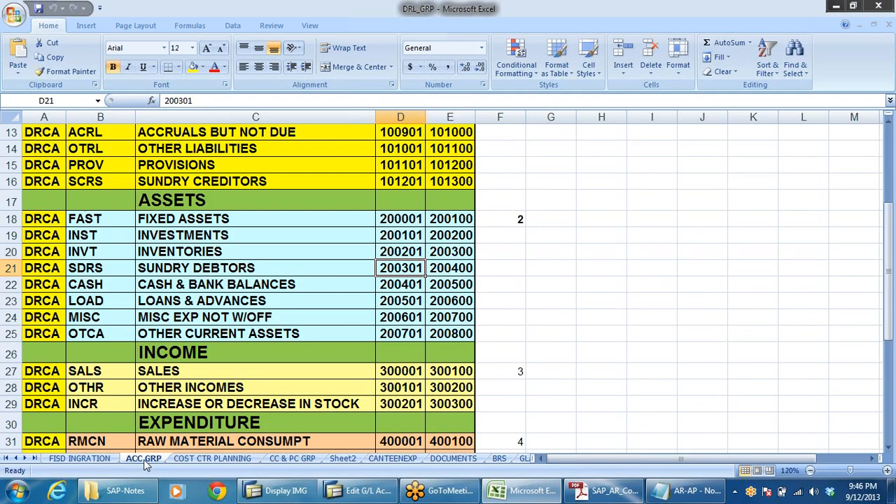
scroll(190, 297, "up", 1)
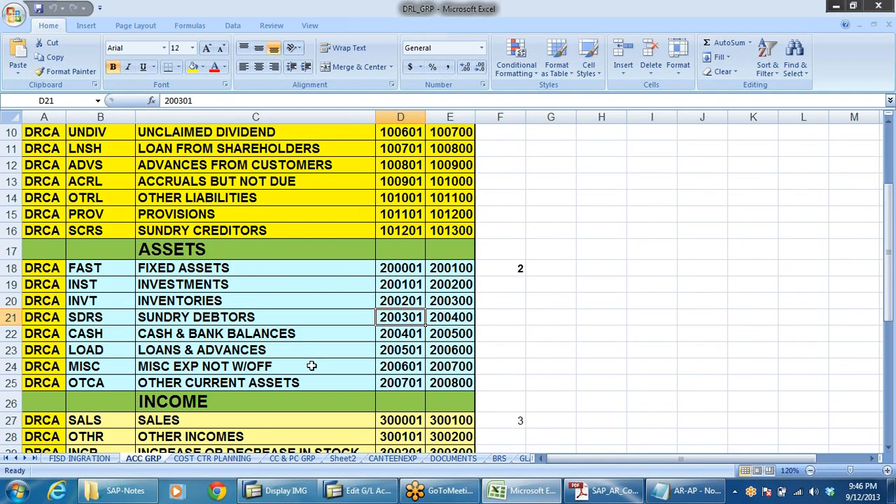
scroll(315, 365, "up", 3)
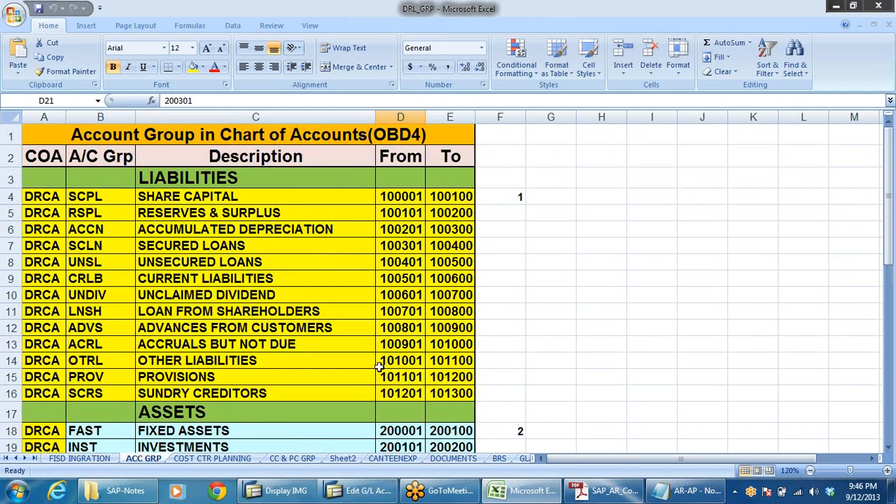
left_click(351, 329)
left_click(403, 329)
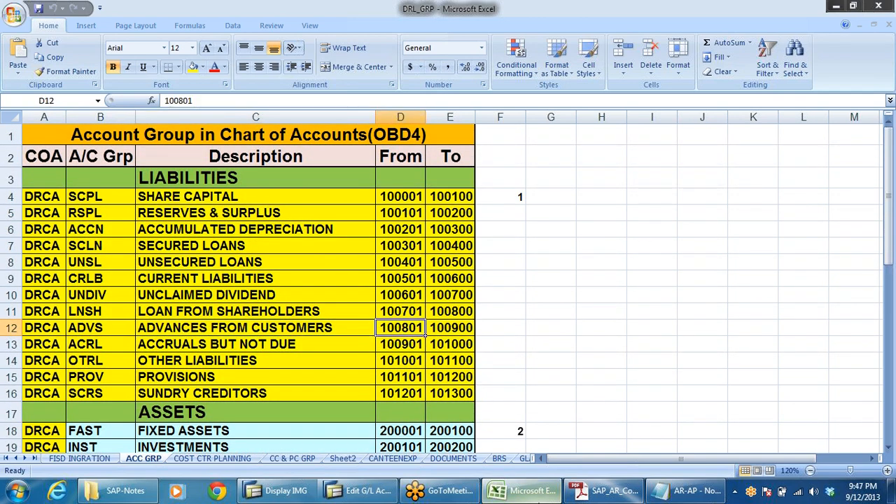
mouse_move(543, 497)
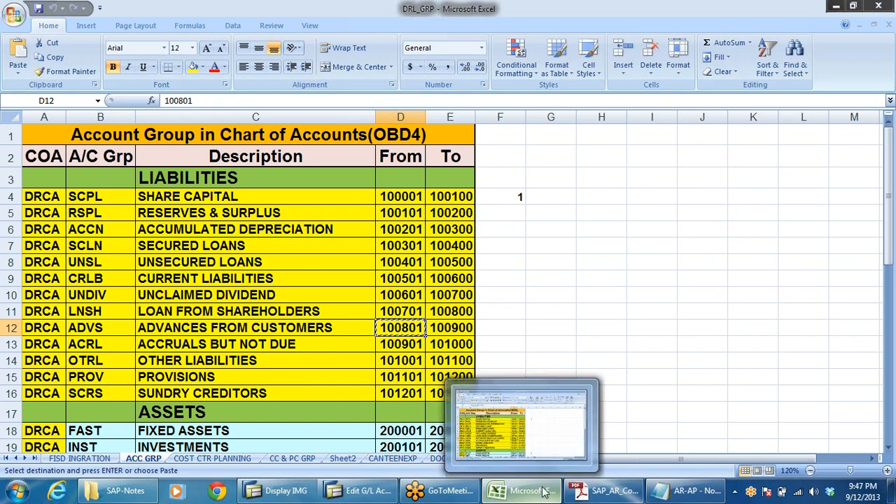
key("alt+Tab")
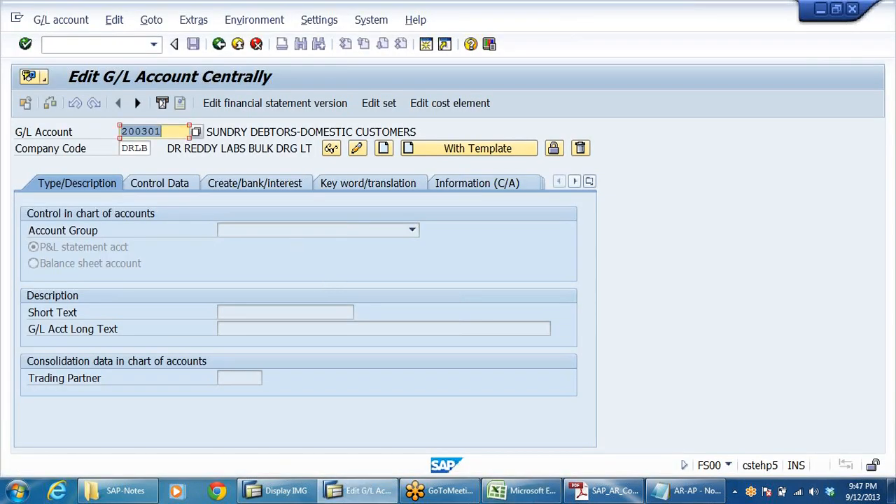
type("100801")
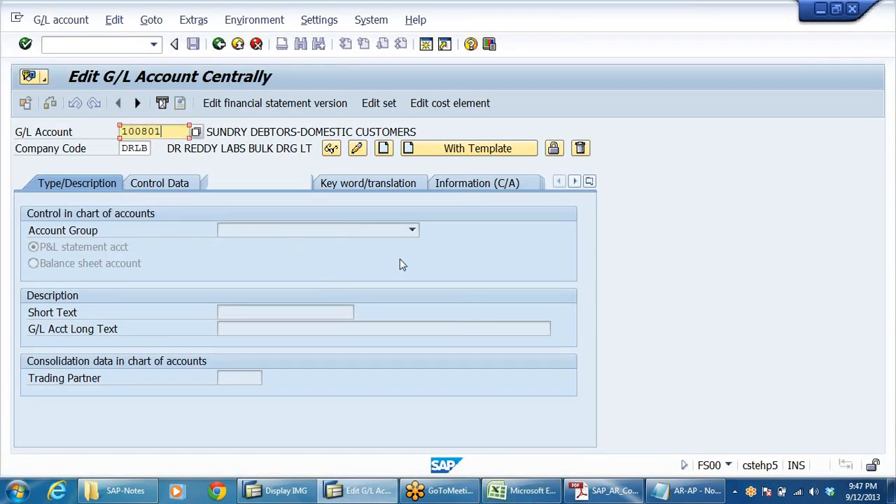
Create G/L account 100801 with account group ADVANCES FROM CUSTOMERS as a balance sheet account.
left_click(384, 148)
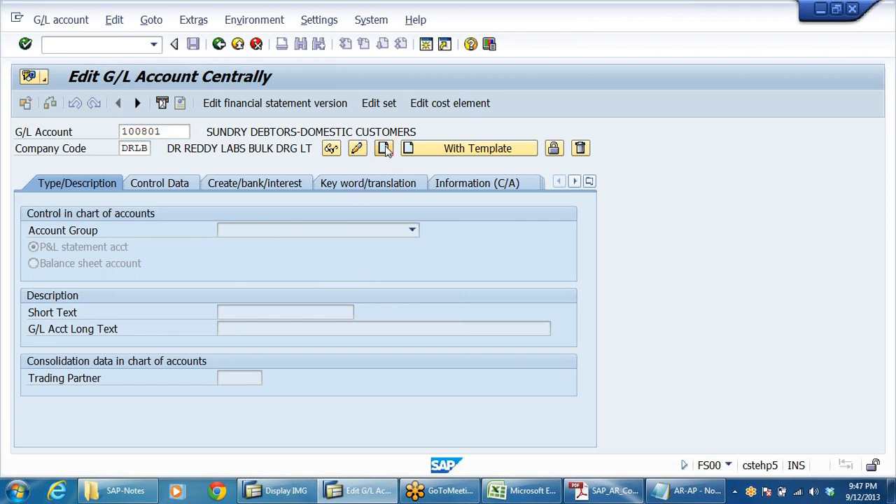
left_click(412, 230)
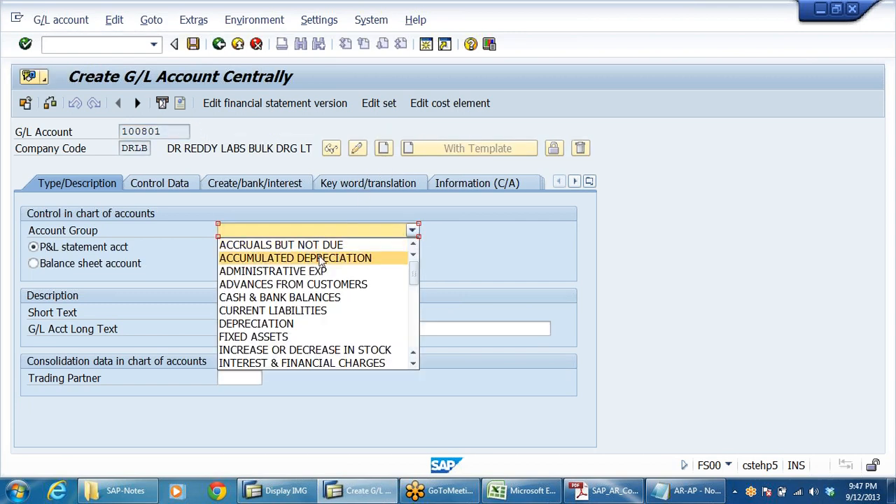
left_click(324, 284)
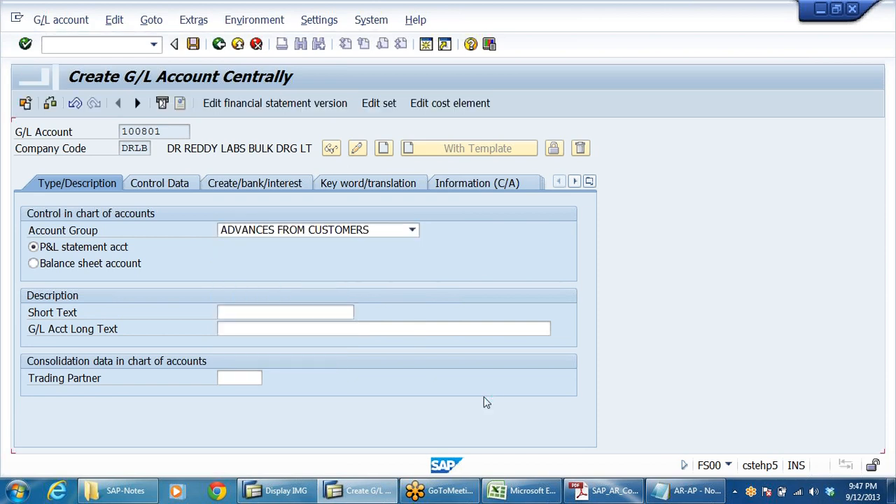
left_click(72, 271)
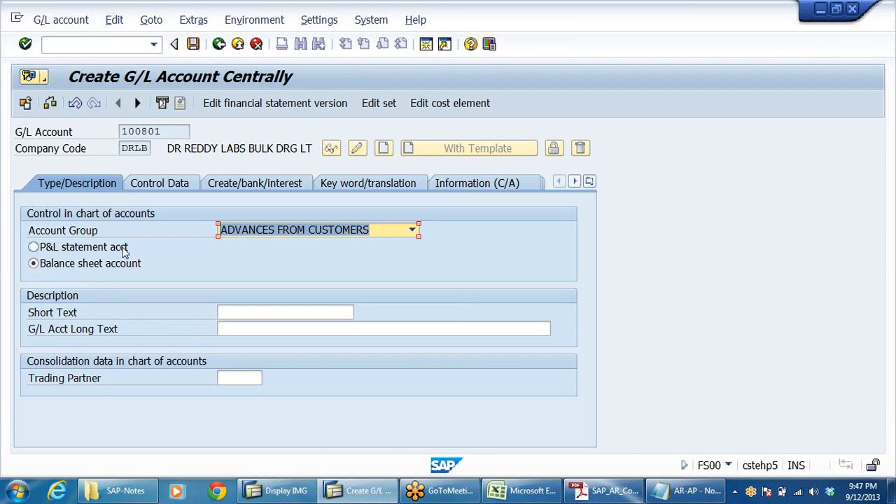
Enter ADVANCE FM CUSTOMERS as both the short text and long text, and open the control data.
left_click(285, 312)
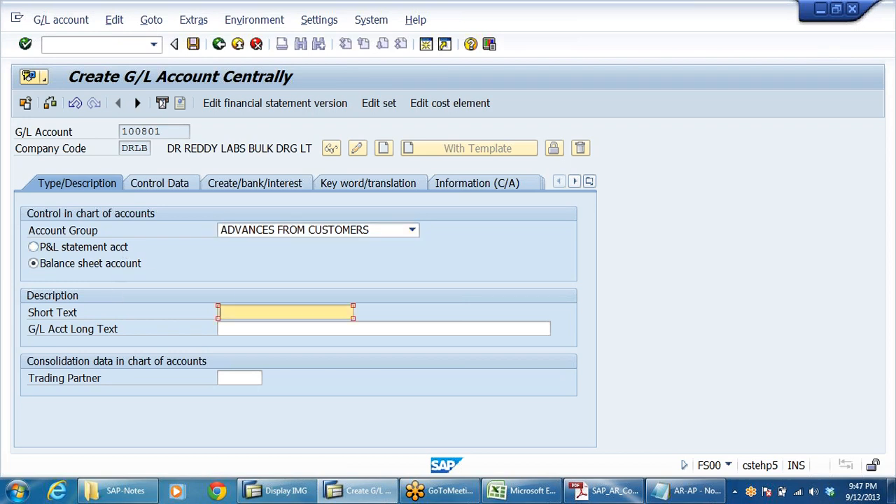
type("AD")
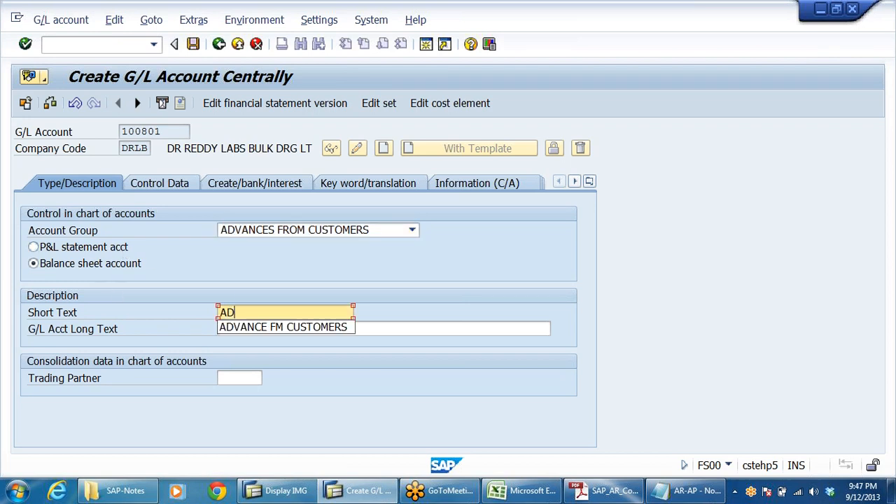
key("Down")
key("Return")
key("Tab")
type("A")
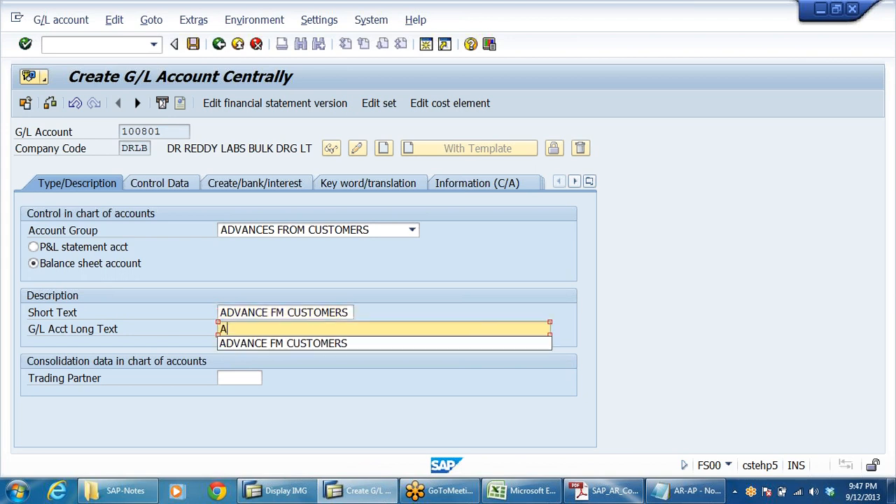
key("Down")
key("Return")
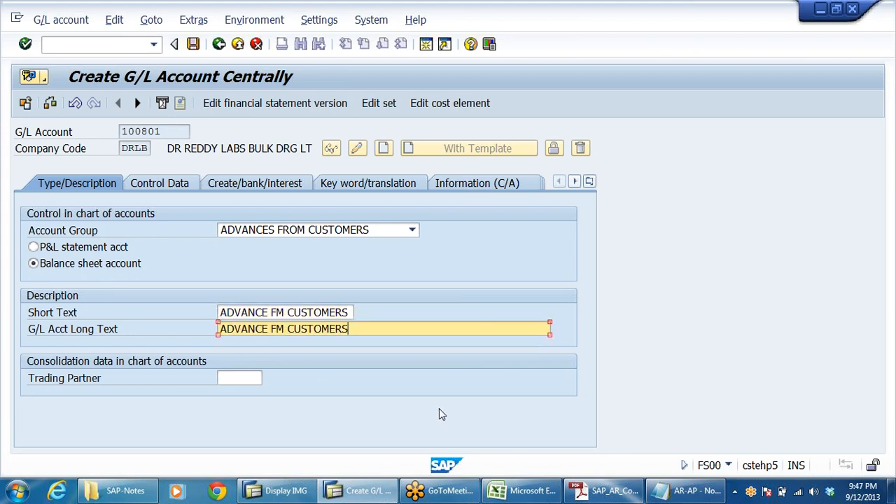
left_click(169, 185)
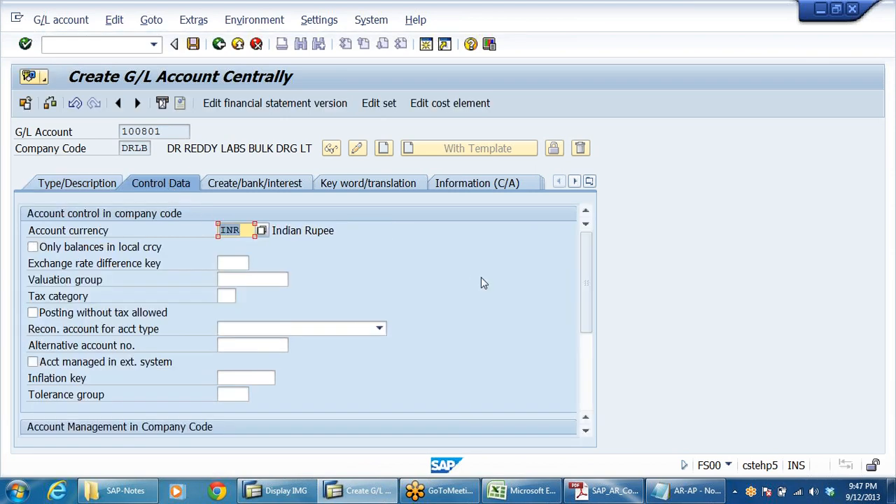
Set the reconciliation account type to Customers and turn on line item display in the control data.
left_click(379, 329)
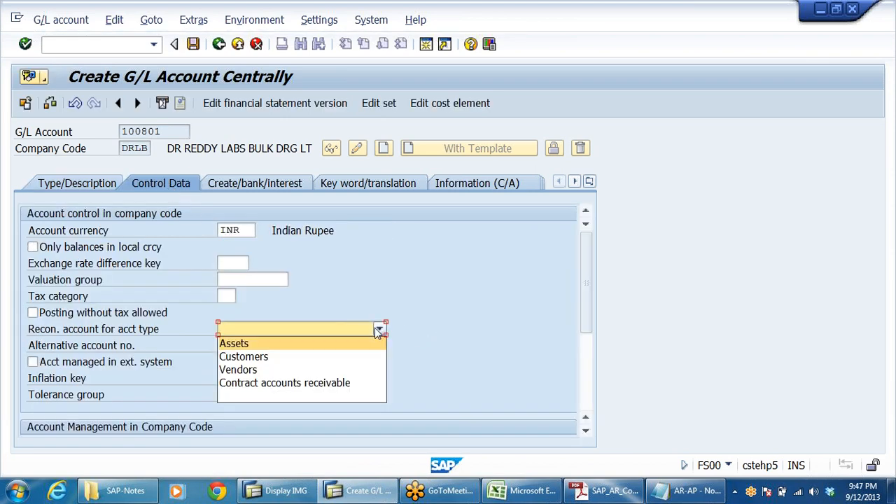
left_click(279, 357)
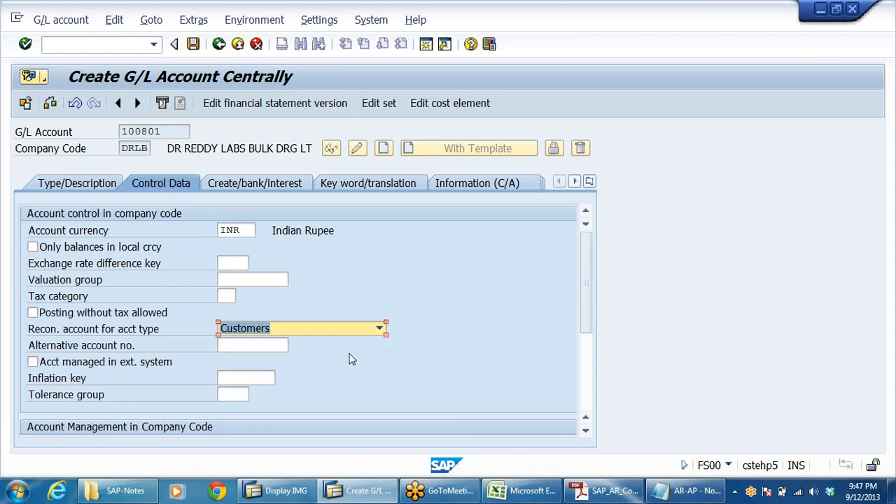
scroll(429, 327, "down", 1)
left_click(429, 327)
left_click_drag(585, 277, 596, 338)
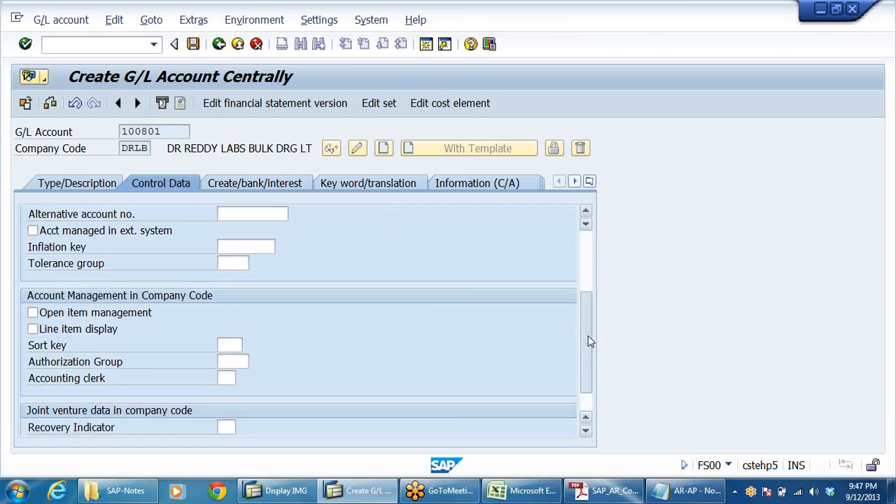
left_click(53, 330)
left_click(224, 345)
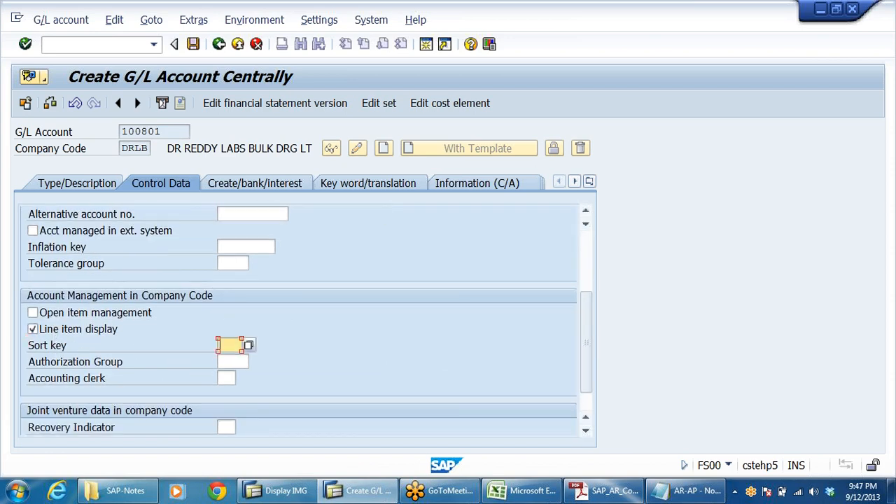
left_click(244, 360)
Set the field status group to G067 for document creation in the company code.
left_click(276, 184)
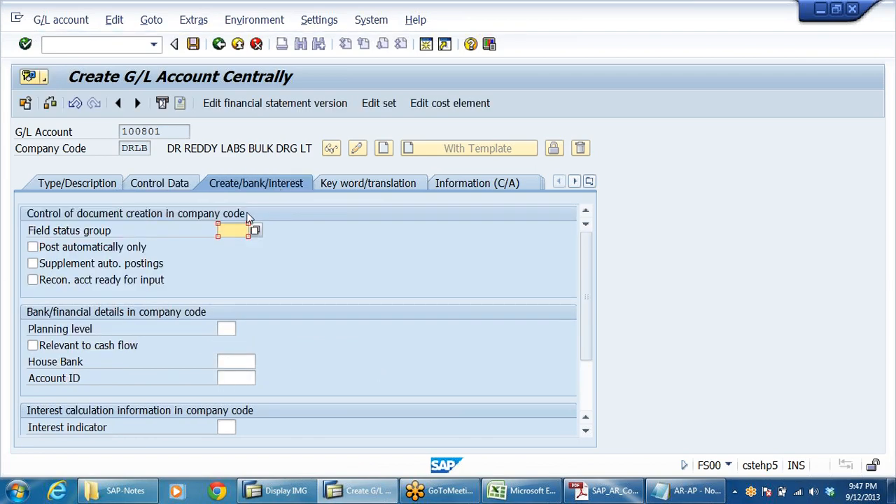
left_click(233, 230)
left_click(233, 243)
key("Return")
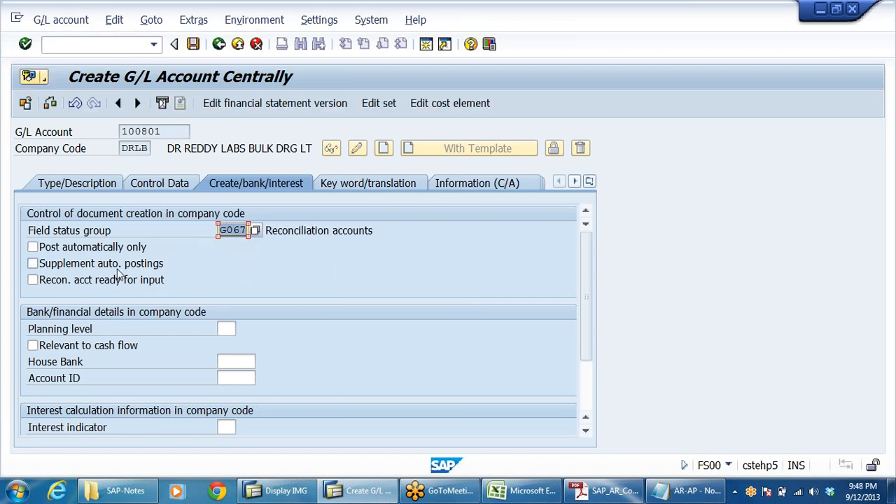
Review the control data and type/description settings, then save G/L account 100801.
left_click(161, 183)
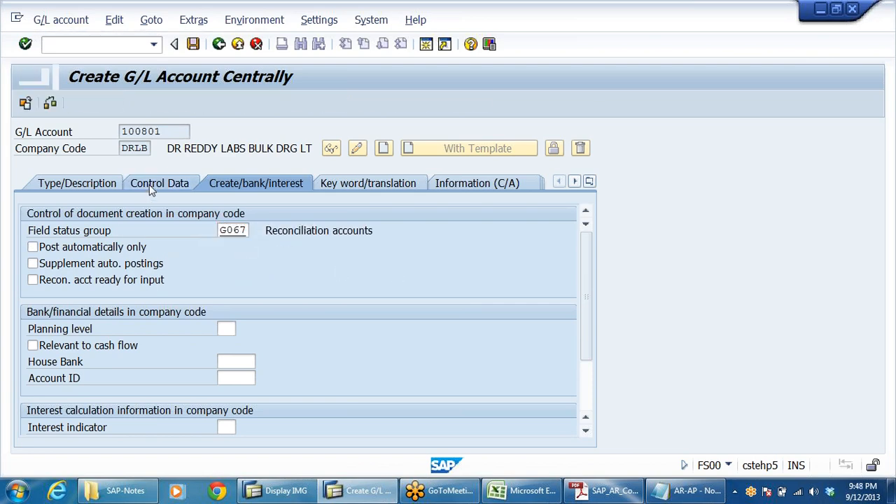
left_click(79, 183)
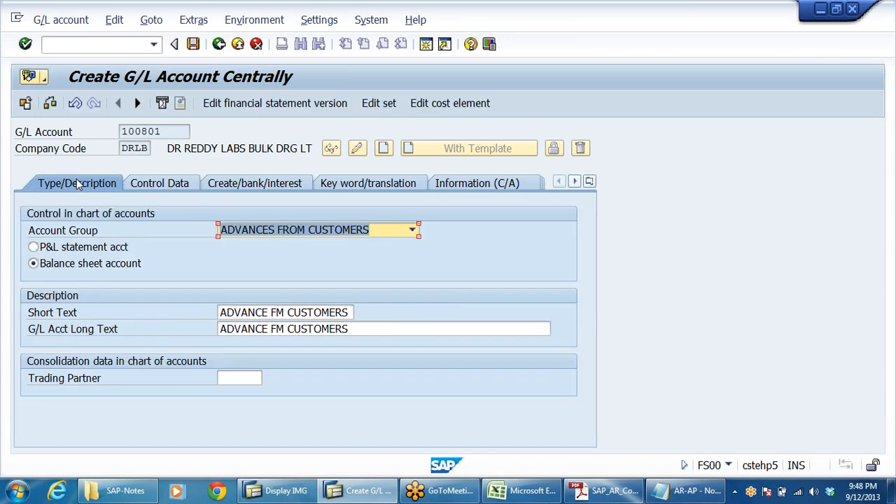
left_click(193, 44)
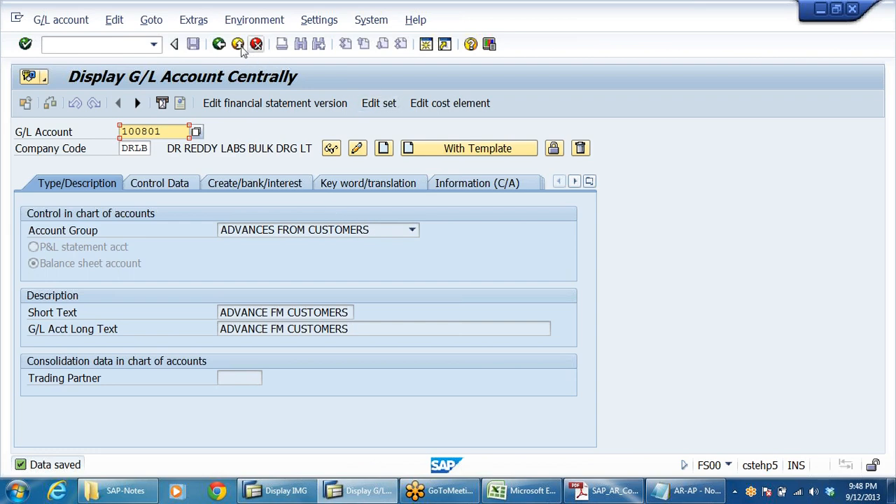
Leave FS00 and open customer display FD03 via Accounting, Financial Accounting, Accounts Receivable, Master Records.
left_click(238, 44)
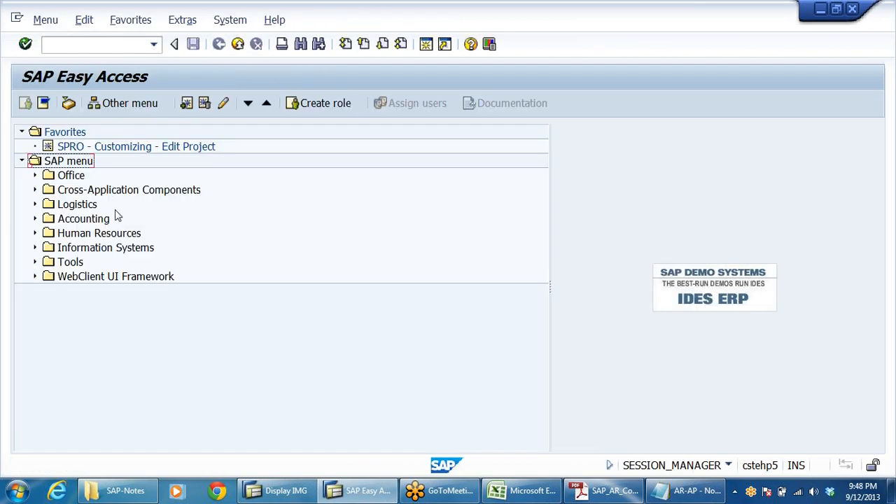
left_click(92, 220)
double_click(90, 222)
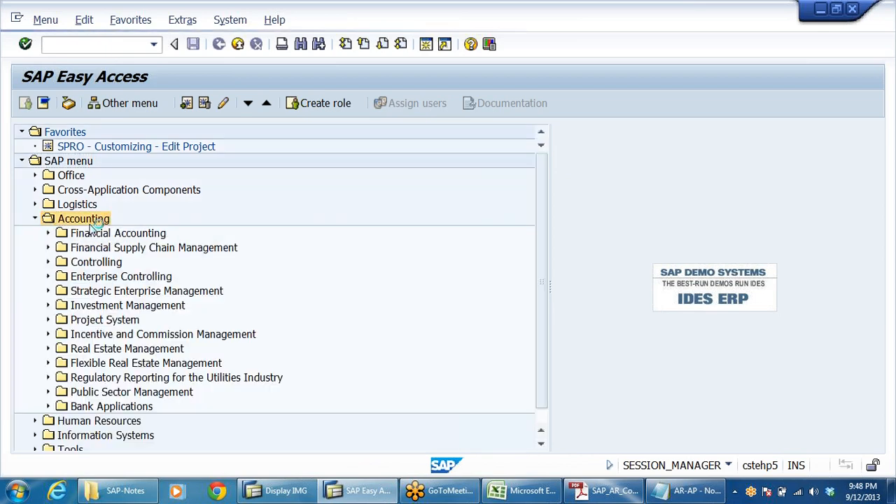
double_click(91, 231)
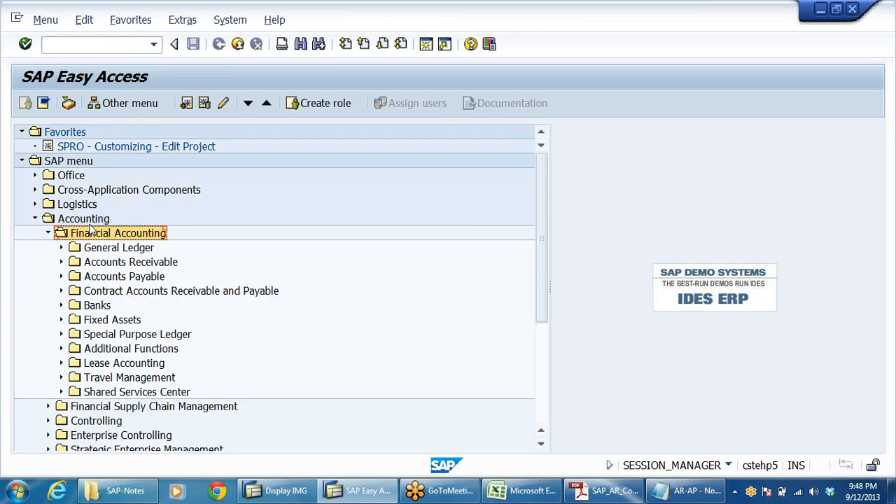
key("Down")
key("Down")
key("Down")
key("Up")
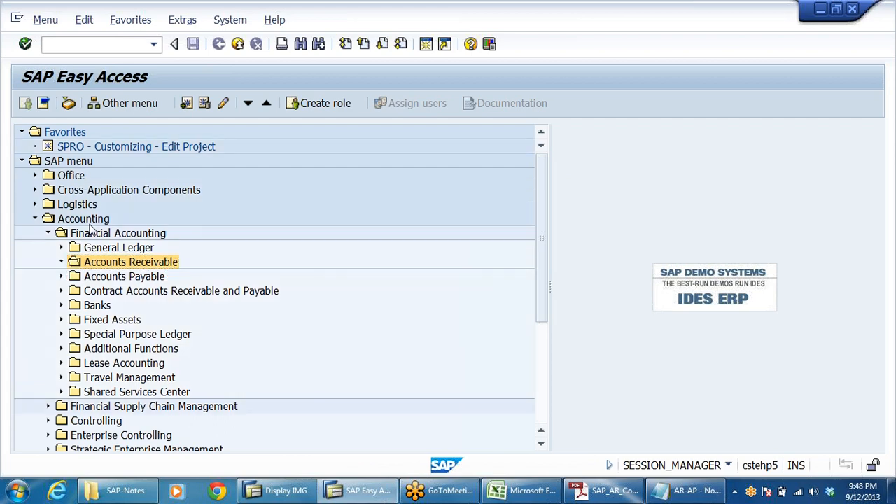
key("Right")
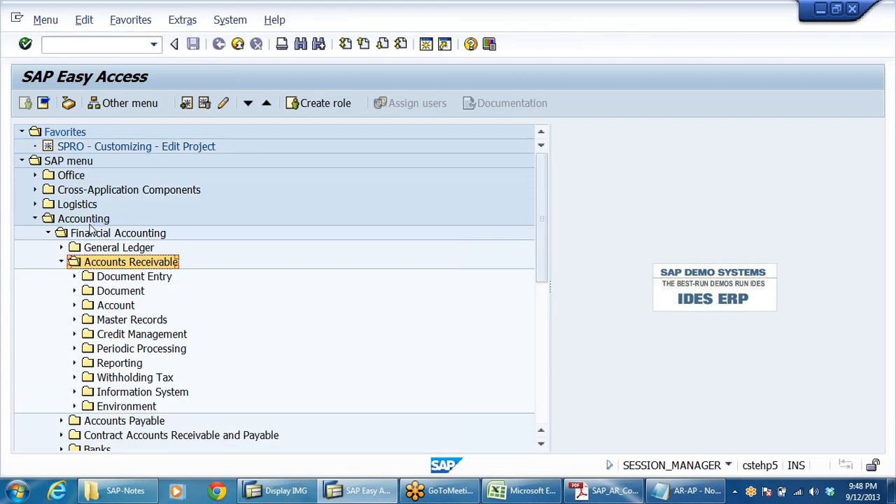
key("Down")
key("Down")
key("Down")
key("Down")
key("Right")
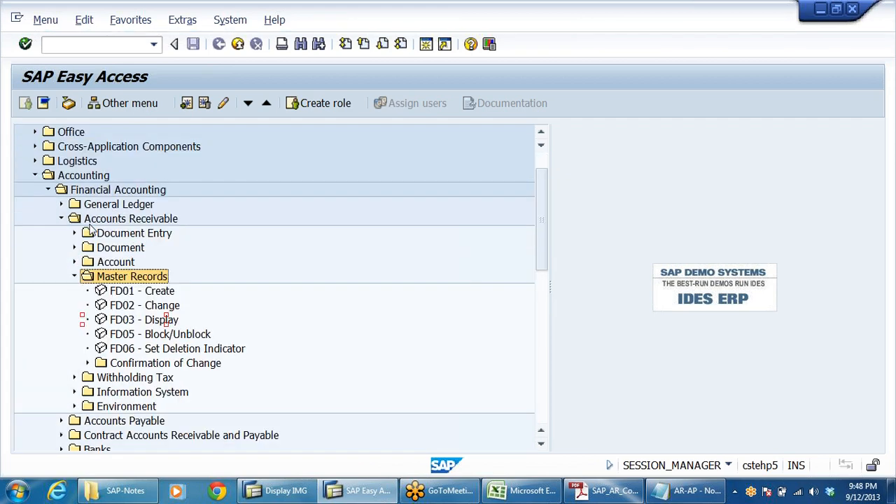
key("Down")
key("Down")
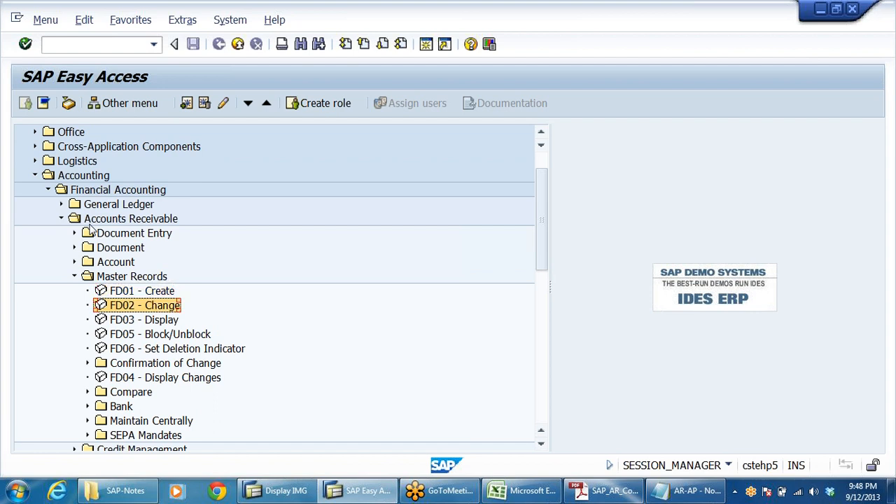
key("Down")
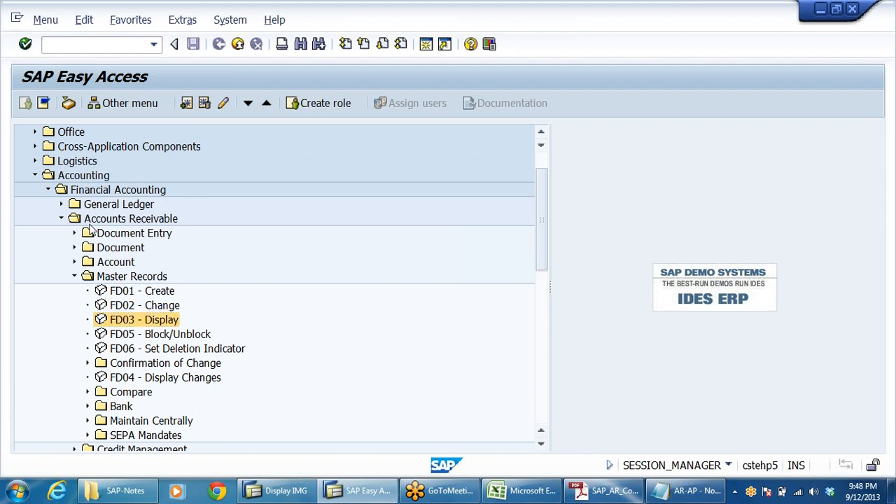
key("Return")
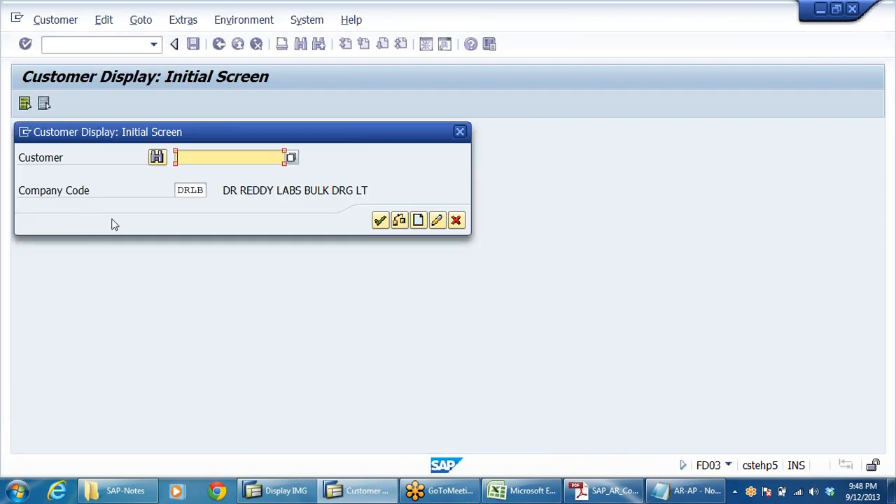
Search the customers of company code DRLB and display customer 610021.
type("Dr")
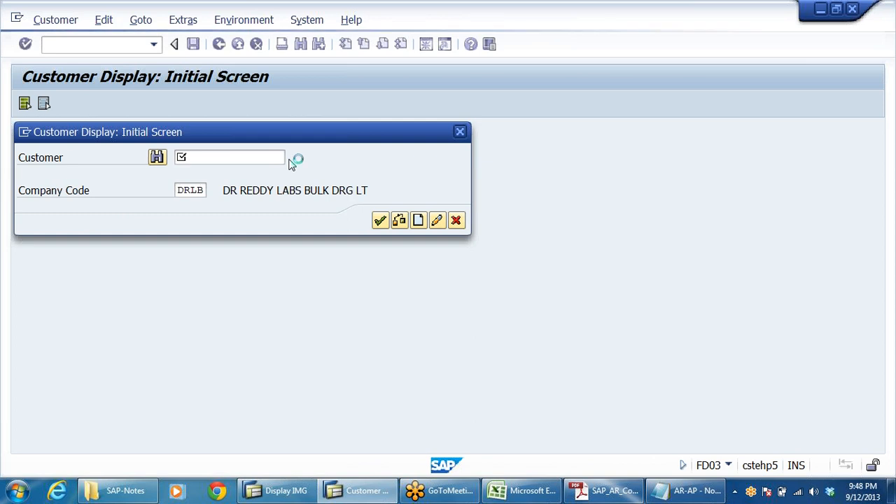
left_click(293, 159)
key("Return")
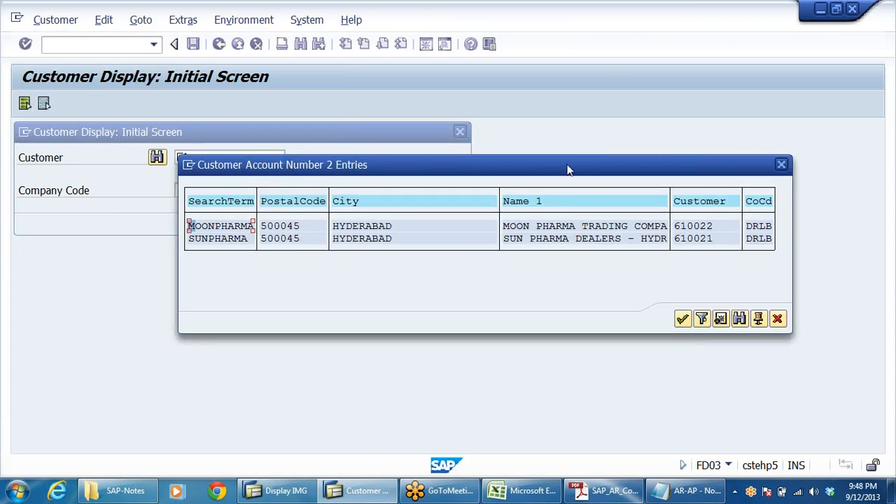
double_click(682, 239)
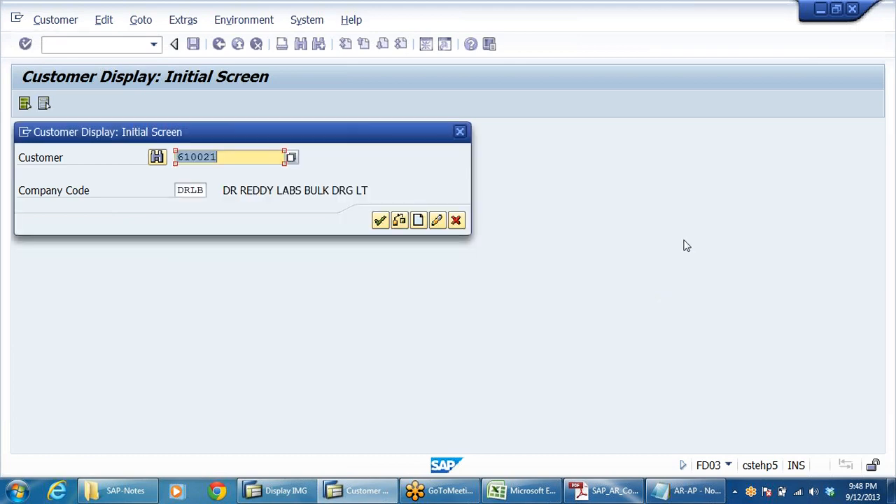
left_click(381, 221)
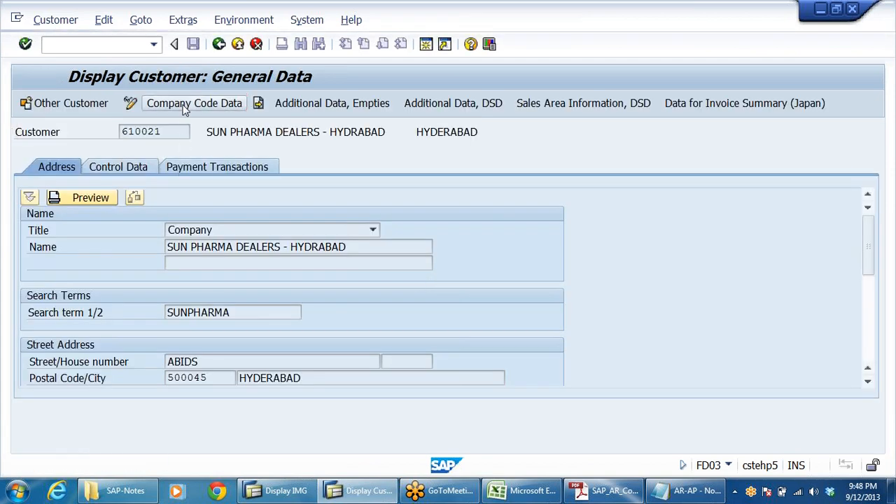
Open the customer's company code data and examine its reconciliation account.
left_click(186, 105)
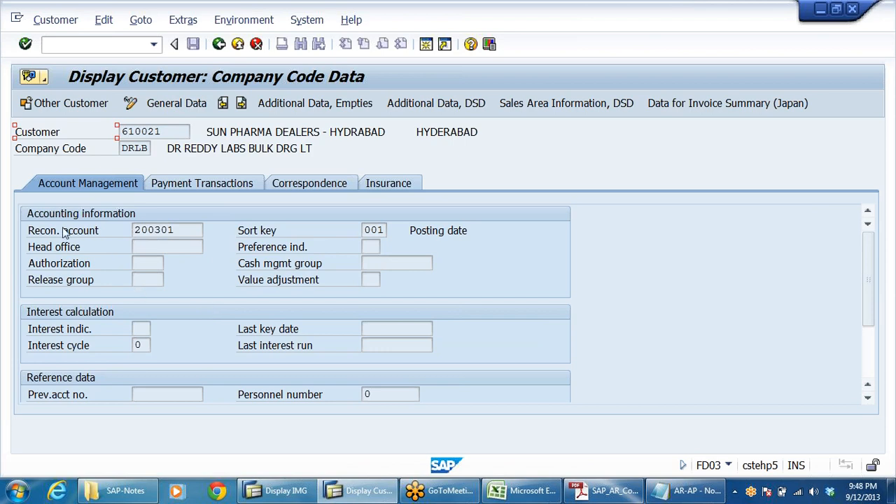
left_click_drag(133, 231, 175, 231)
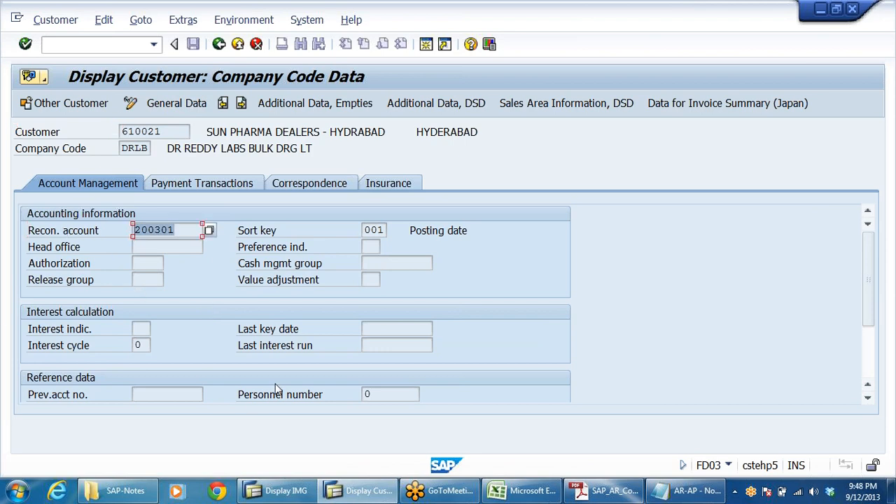
left_click_drag(207, 132, 327, 131)
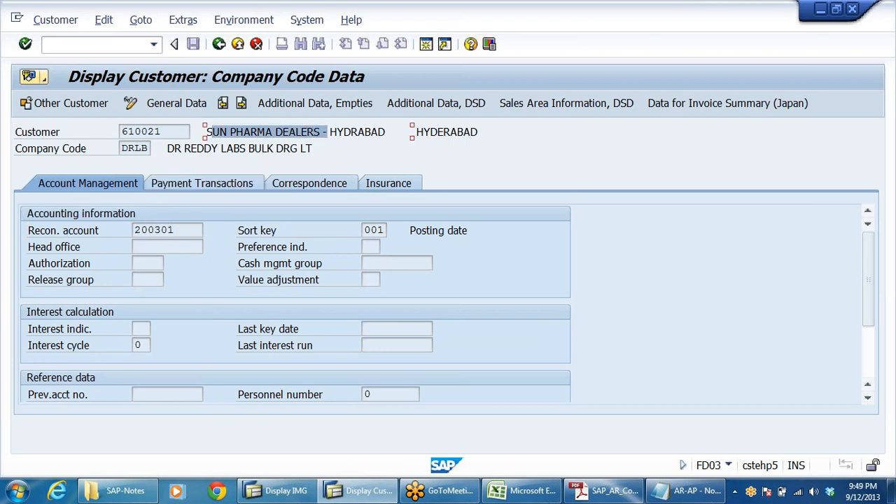
left_click_drag(176, 230, 131, 232)
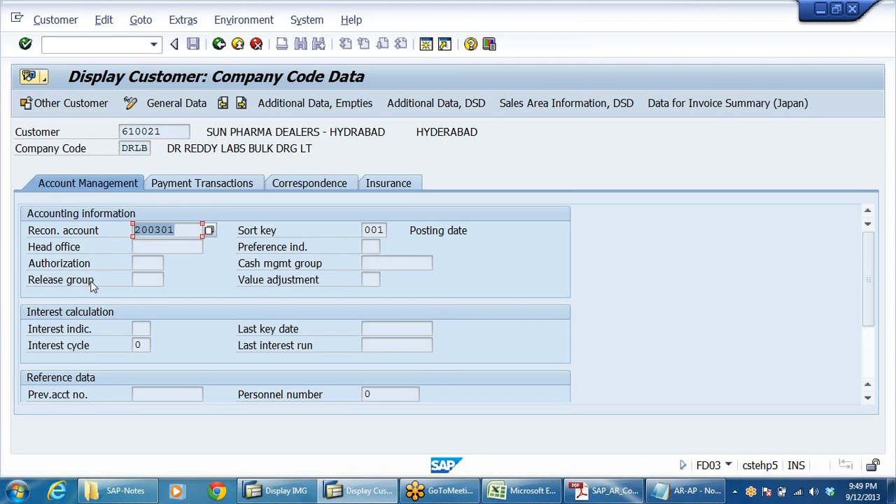
Display customer 610022's company code data and check its reconciliation account.
left_click(219, 44)
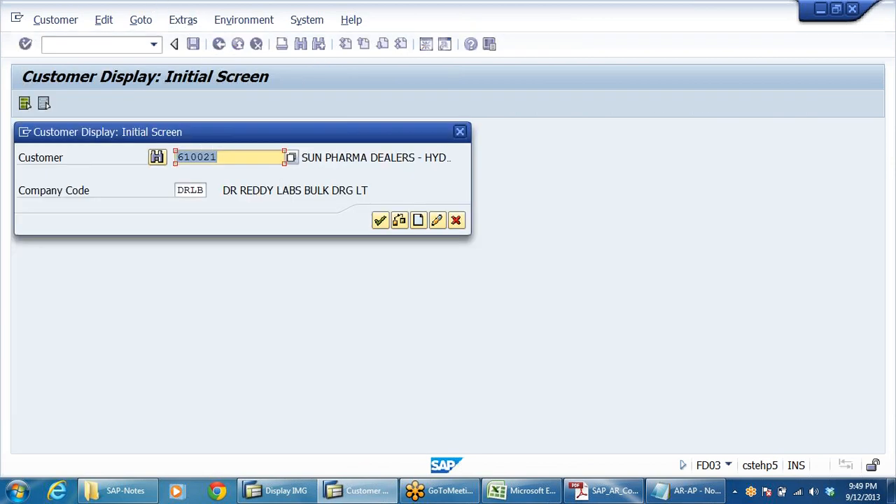
left_click(238, 156)
key("BackSpace")
type("2")
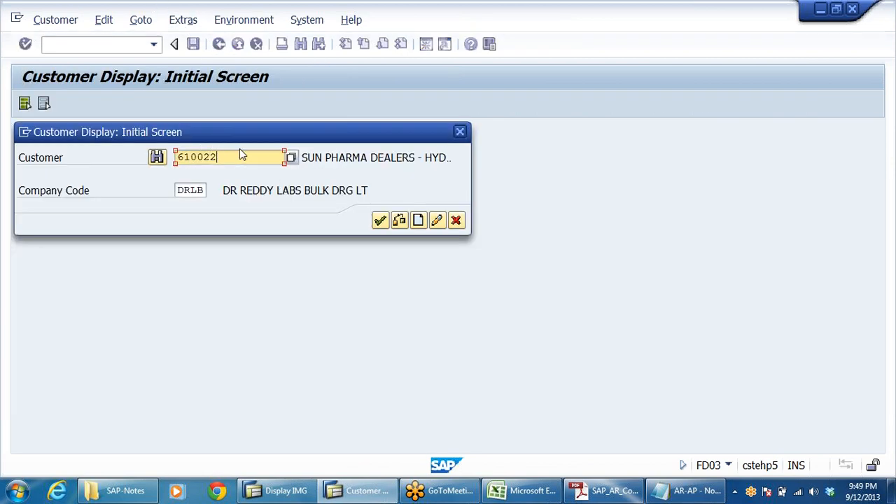
key("Return")
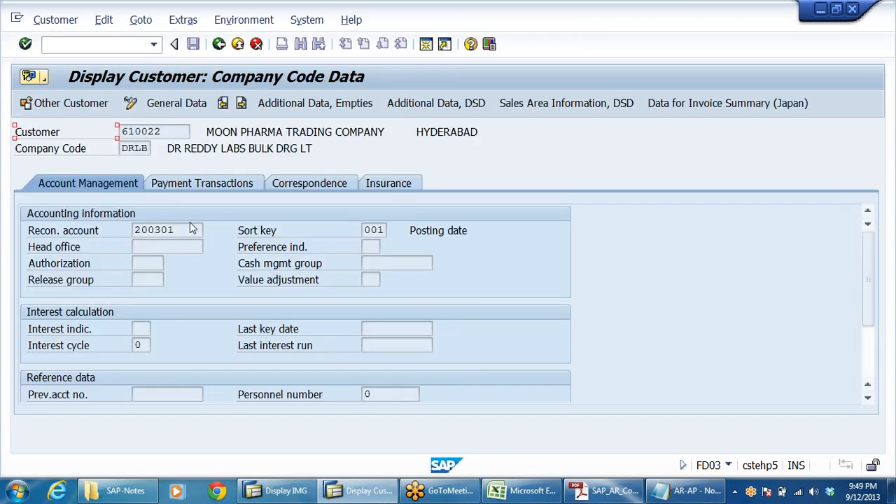
double_click(192, 229)
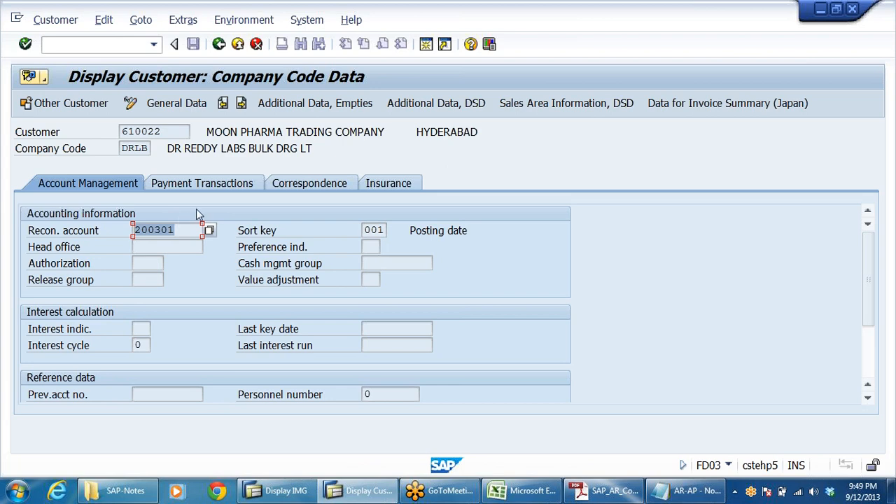
left_click(194, 232)
Switch to the Display IMG session and expand Financial Accounting (New) in the customizing guide.
key("alt+Tab")
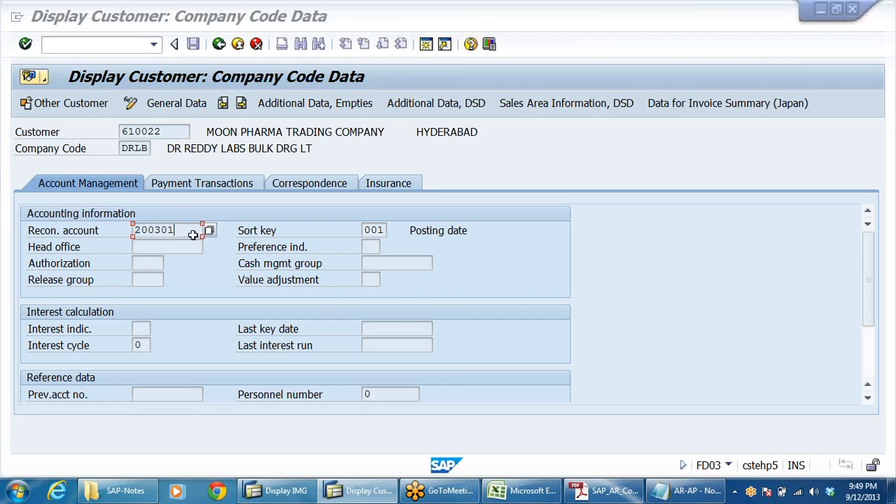
left_click(301, 493)
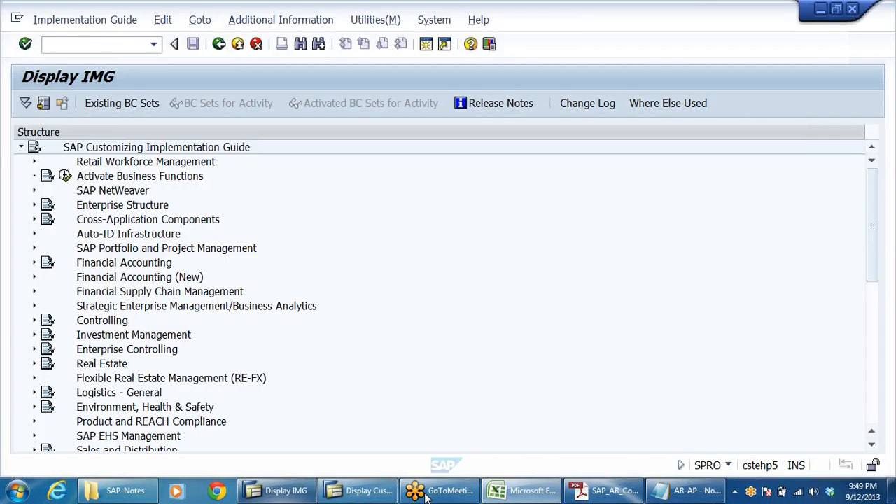
left_click(89, 222)
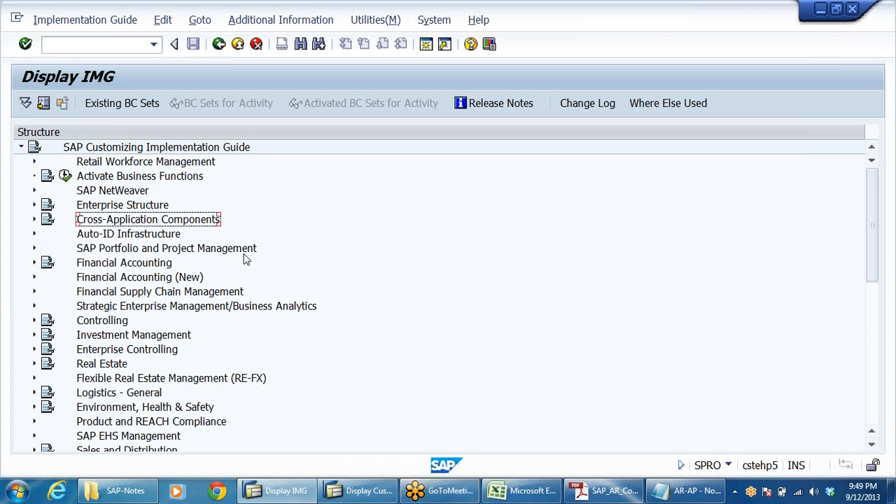
left_click(98, 263)
left_click(101, 278)
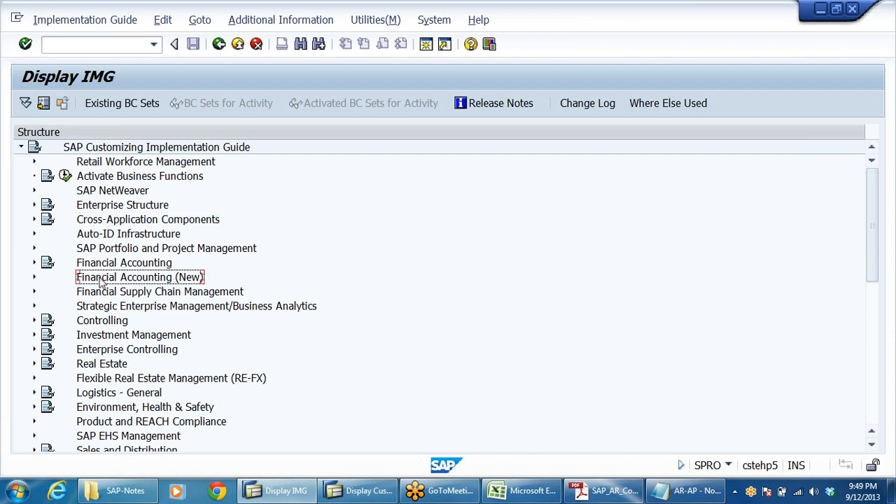
double_click(101, 278)
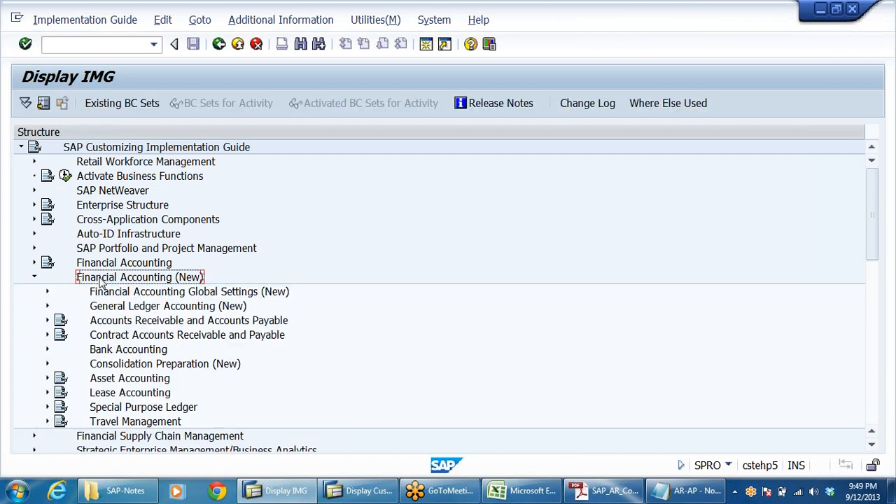
Expand Accounts Receivable and Accounts Payable, then Business Transactions, then Down Payment Received in the customizing guide.
key("Down")
key("Down")
key("Down")
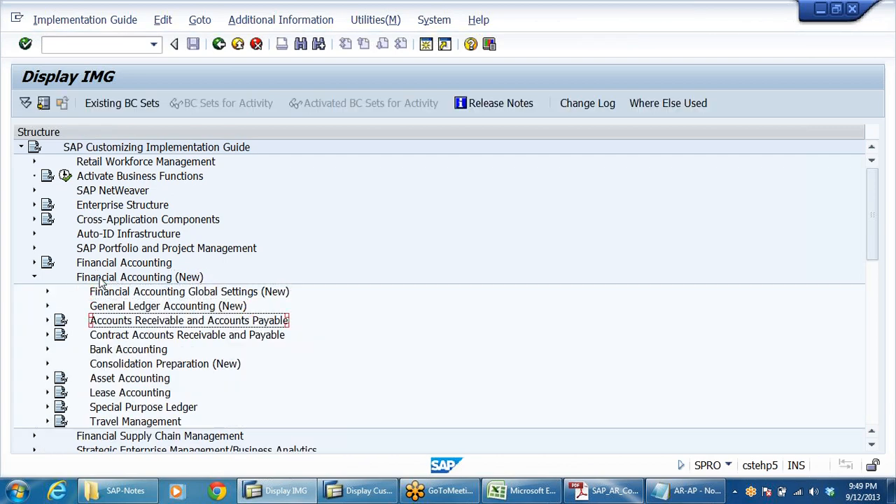
key("Right")
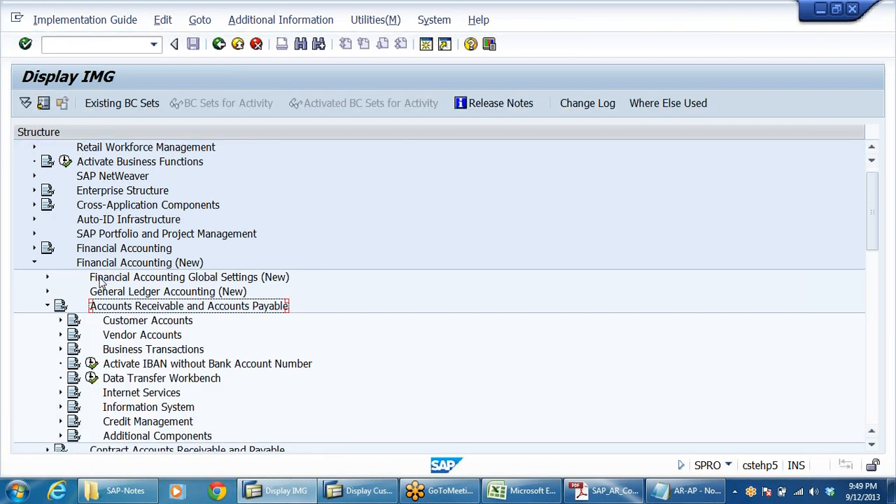
key("Down")
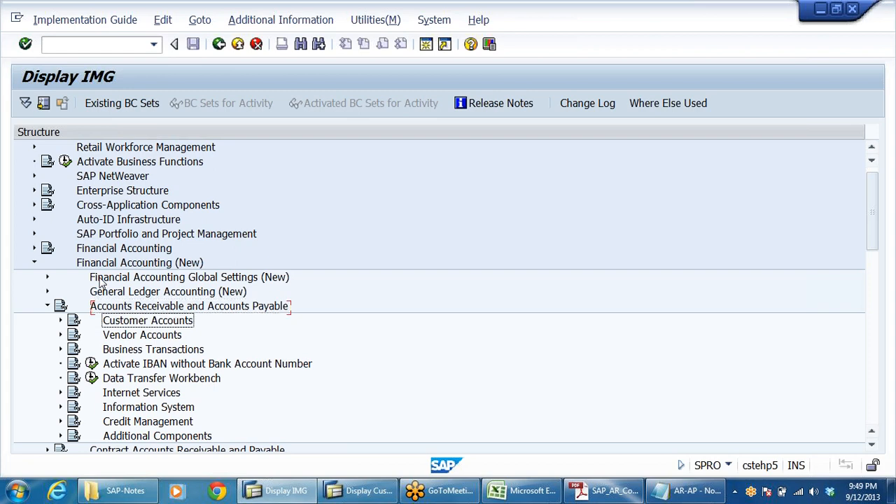
key("Down")
key("Down")
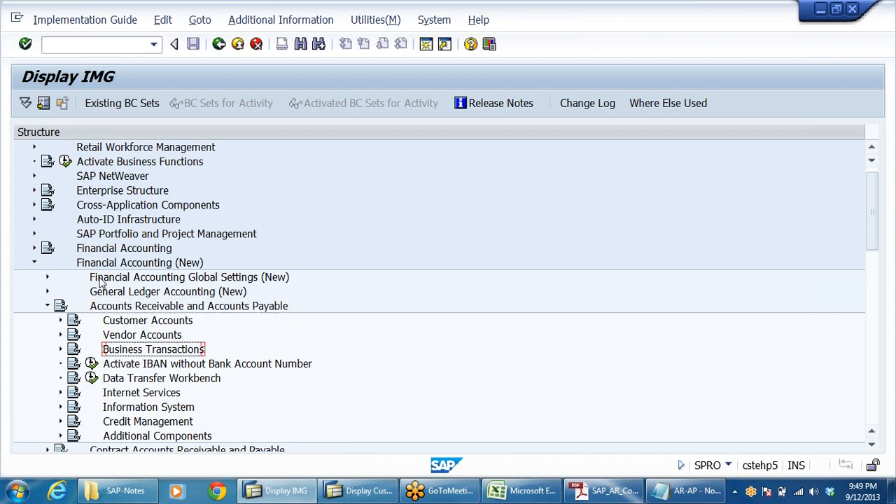
key("Right")
key("Down")
key("Down")
key("Down")
key("Down")
key("Down")
key("Down")
key("Down")
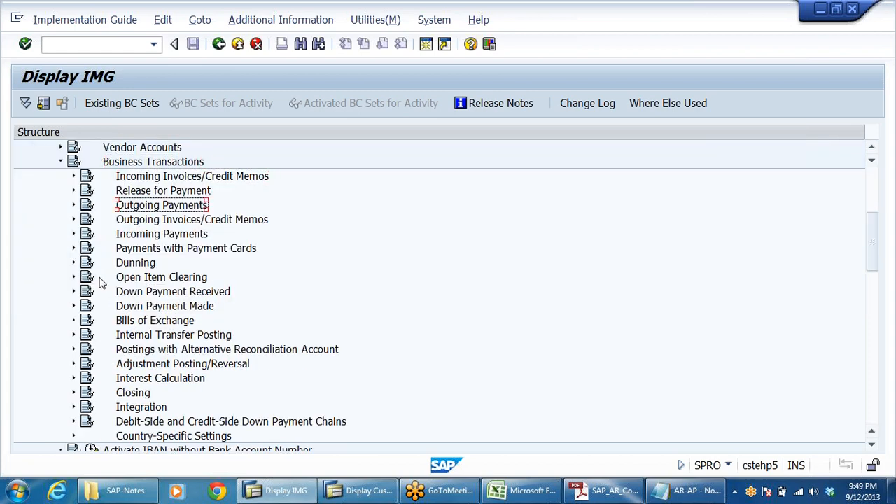
key("Down")
key("Down")
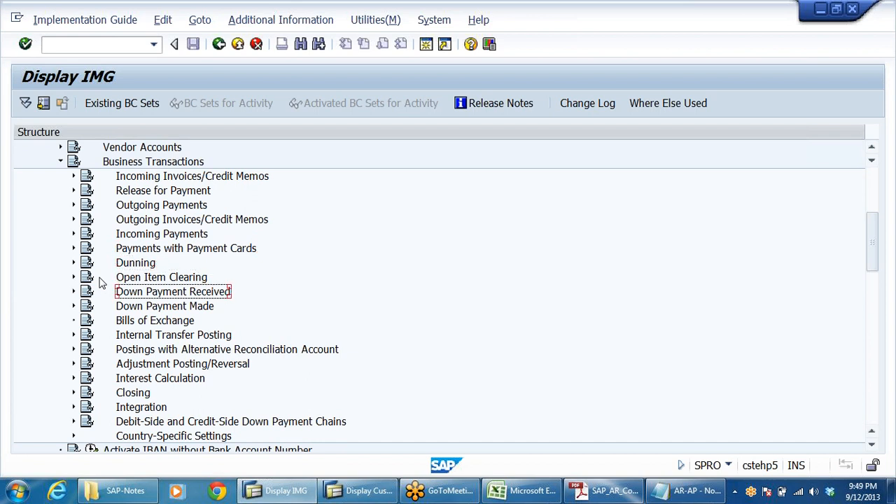
key("Right")
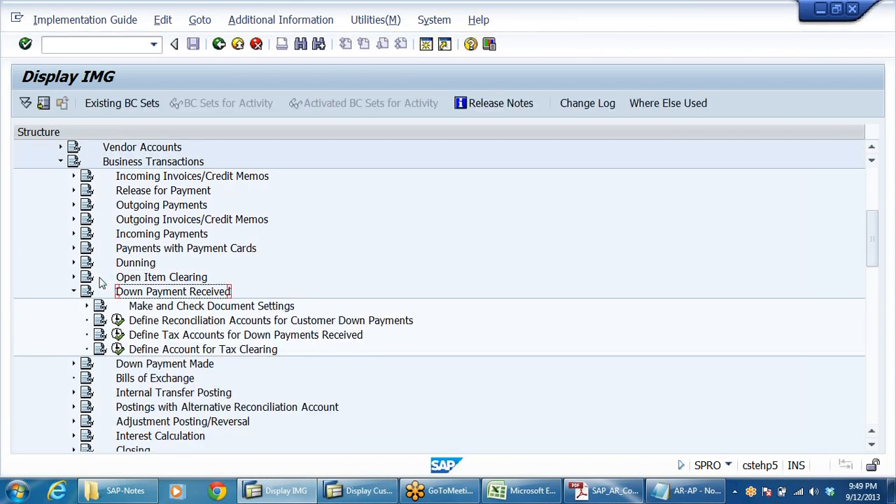
Display the IMG activity keys as additional information beside the Down Payment Received activities.
left_click(230, 322)
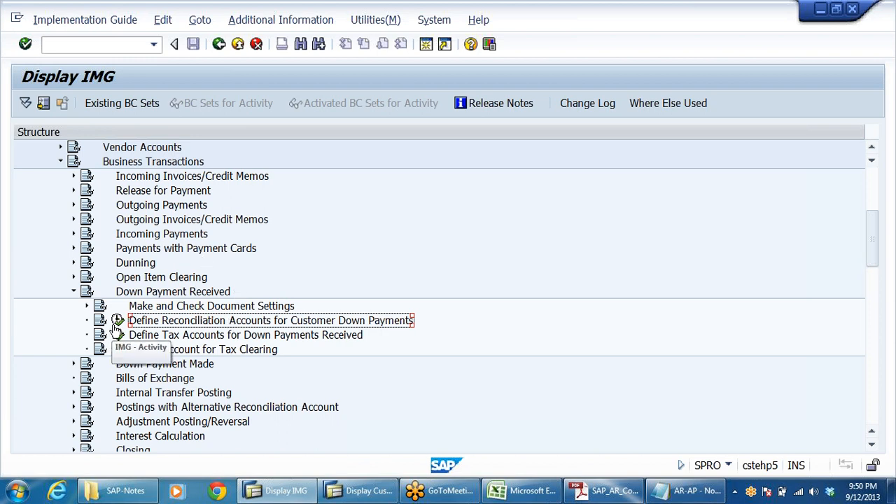
left_click(280, 20)
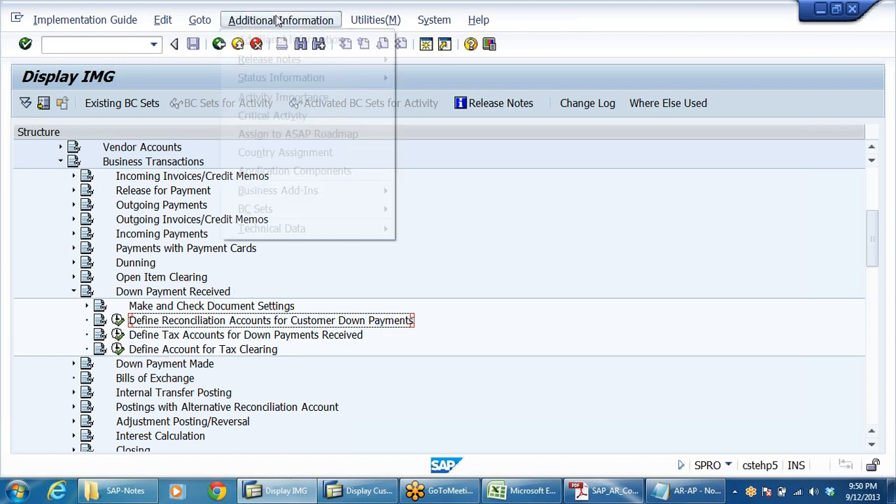
mouse_move(280, 39)
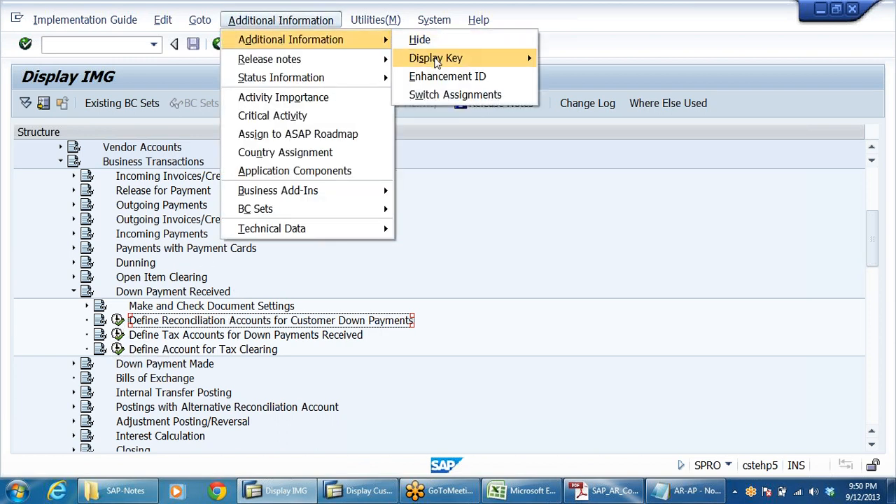
mouse_move(437, 61)
left_click(581, 77)
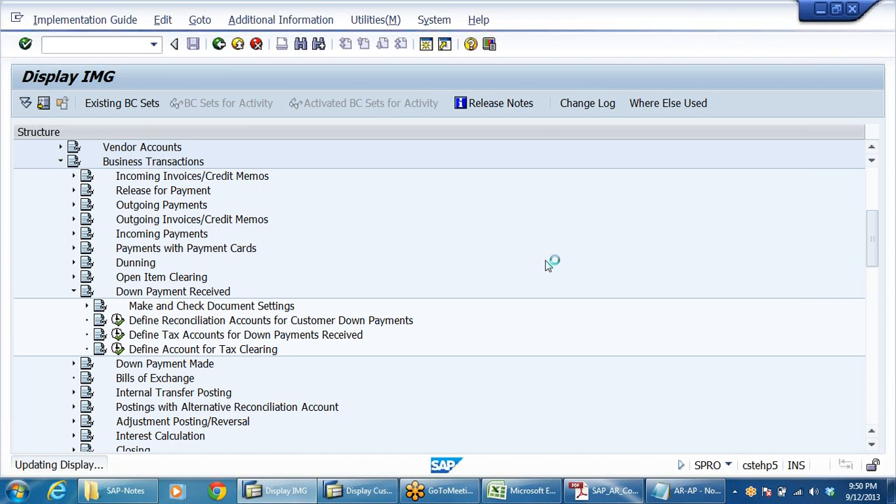
left_click_drag(592, 132, 722, 129)
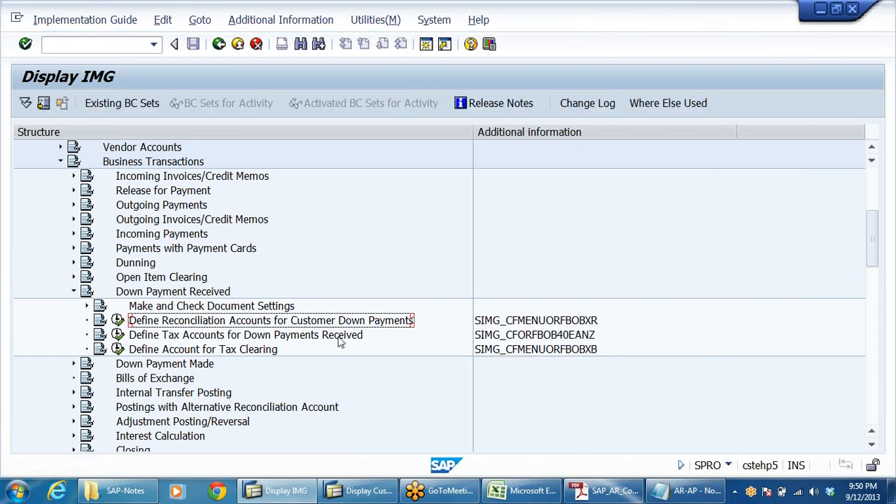
Open Define Reconciliation Accounts for Customer Down Payments and choose customer indicator A Down payment in chart of accounts DRCA.
left_click(117, 320)
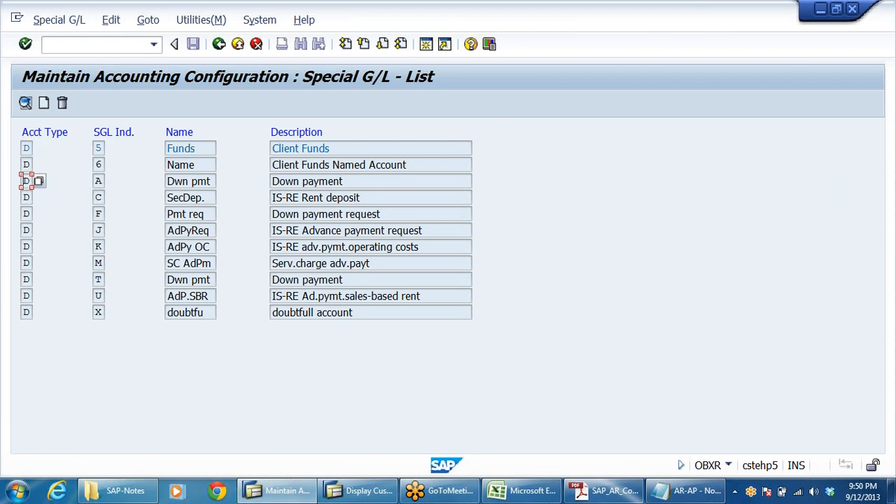
key("Tab")
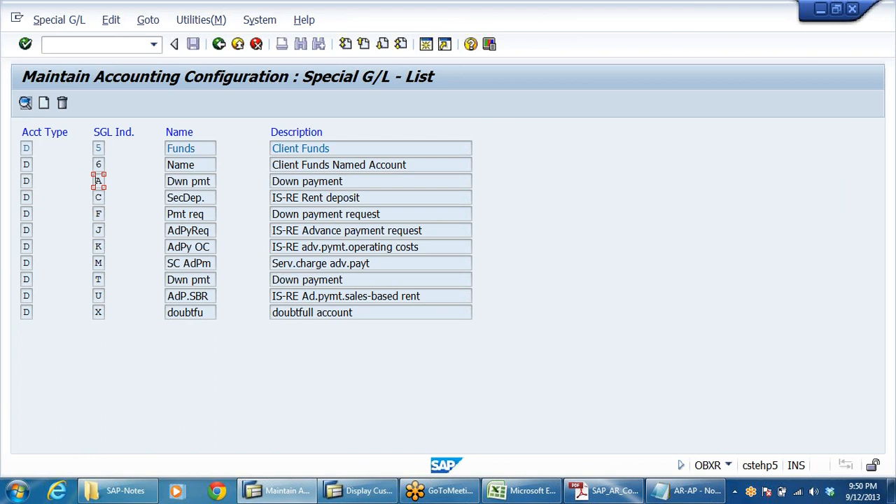
left_click_drag(173, 180, 218, 186)
key("Tab")
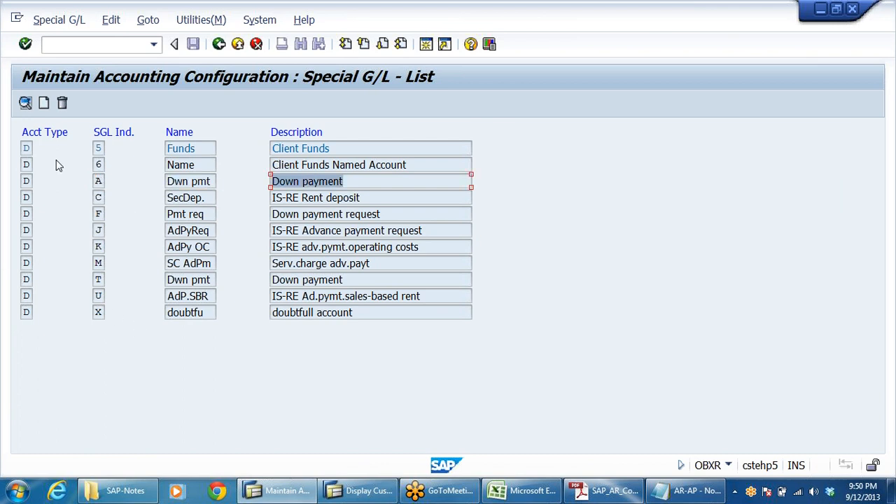
key("shift+Tab")
key("shift+Tab")
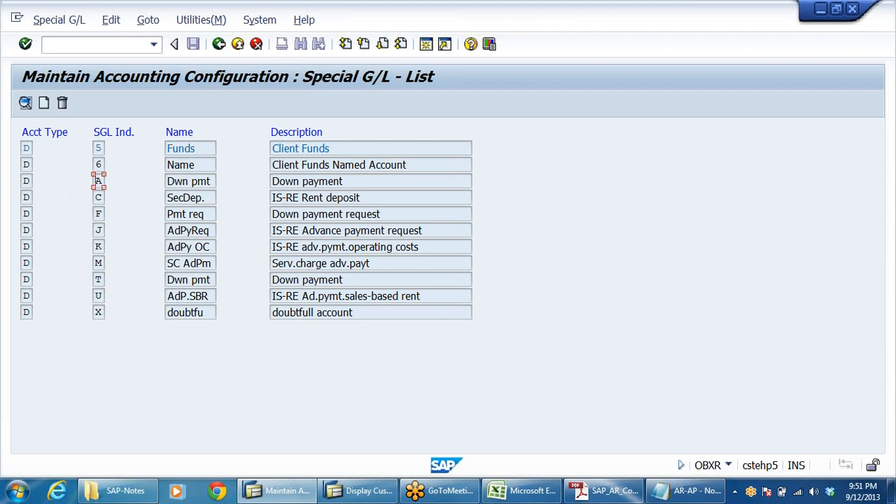
left_click(28, 181)
left_click(97, 181)
left_click(193, 180)
double_click(304, 182)
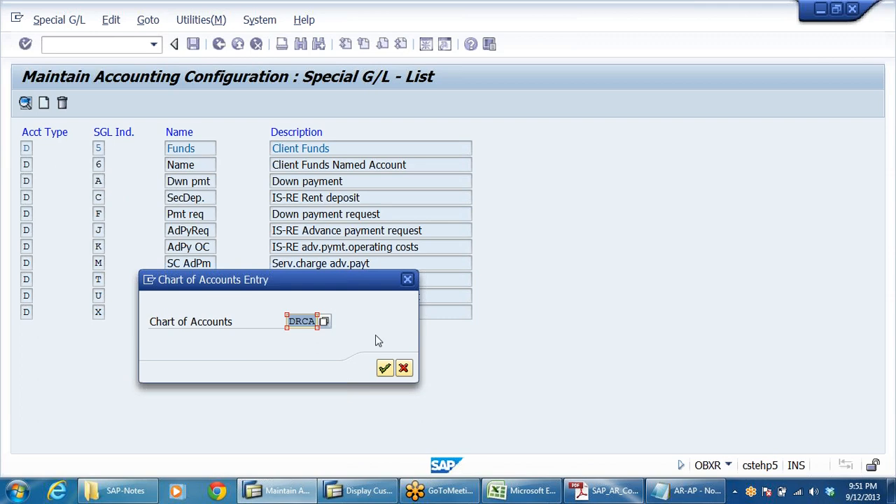
key("Return")
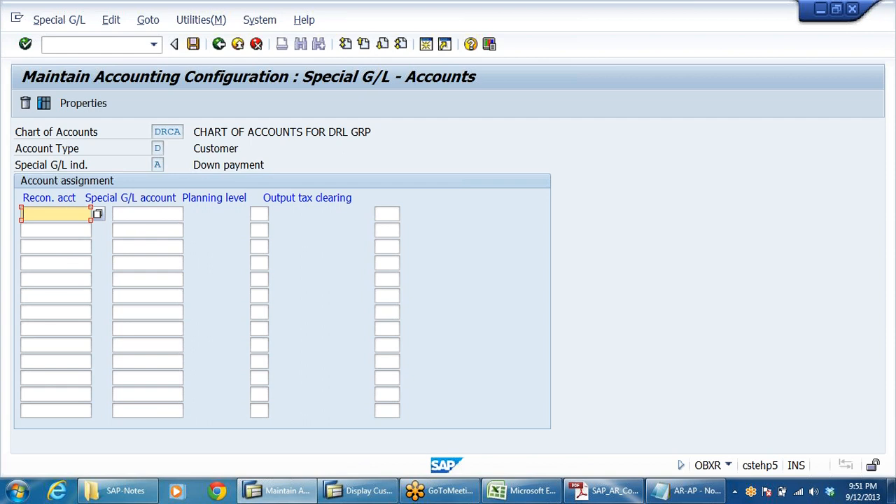
Assign special G/L account 100801 to reconciliation account 200301.
type("200")
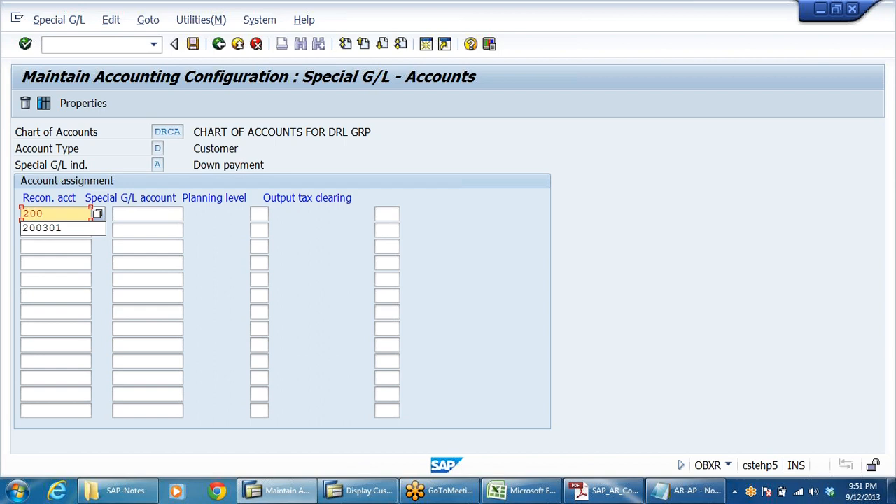
left_click(48, 231)
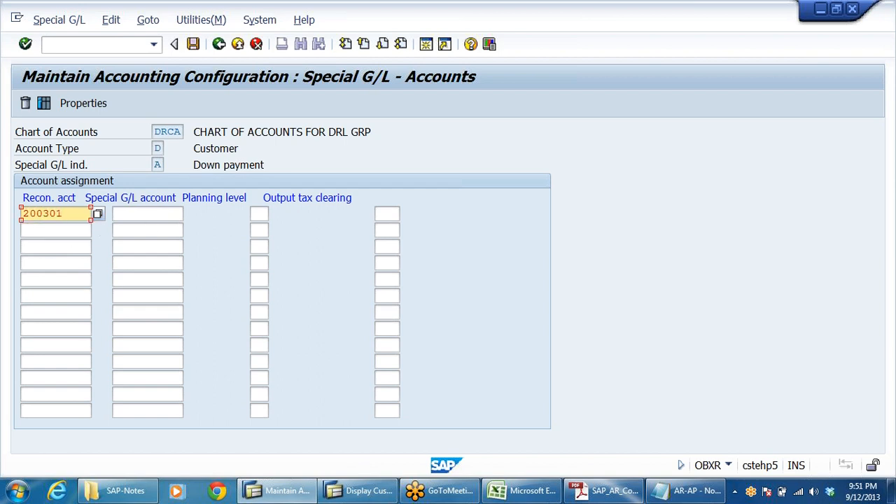
key("Tab")
type("100801")
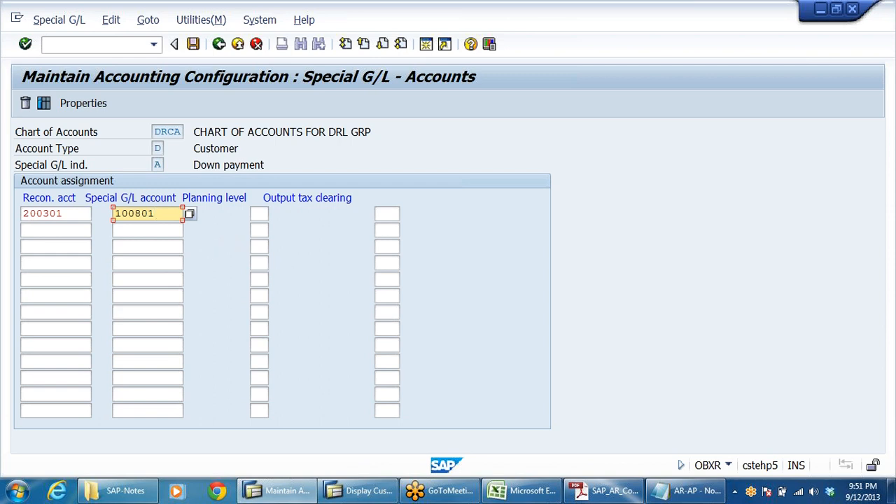
Examine the chart of accounts, account type, special G/L indicator and account assignment fields.
double_click(167, 132)
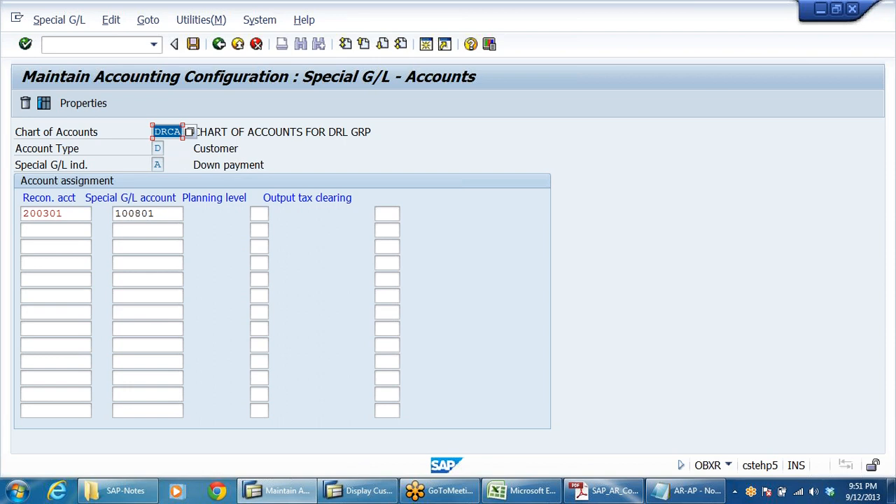
double_click(158, 149)
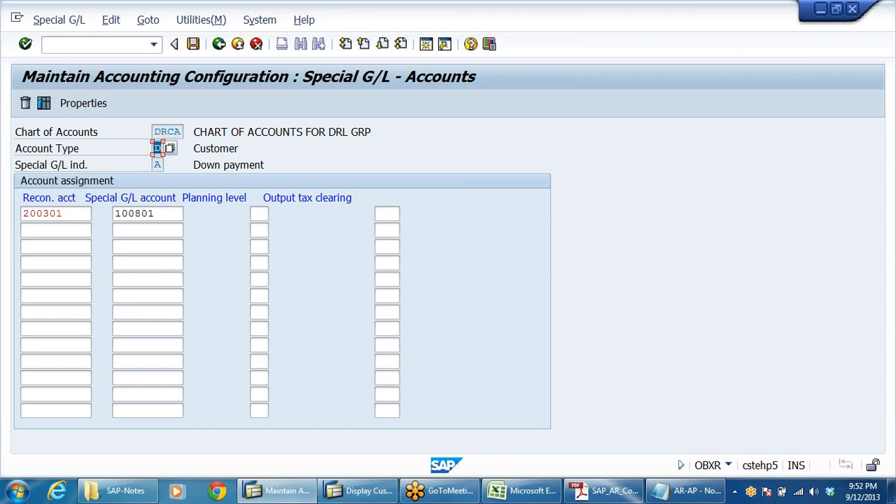
double_click(157, 165)
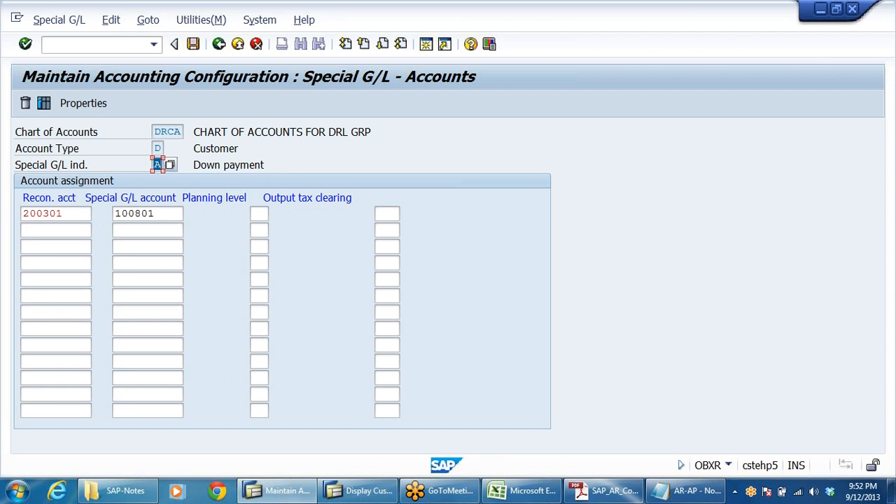
double_click(133, 213)
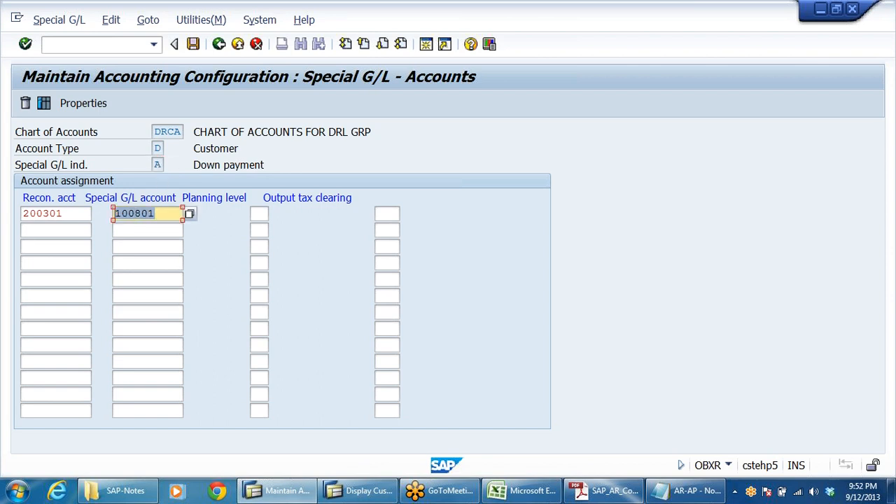
double_click(42, 214)
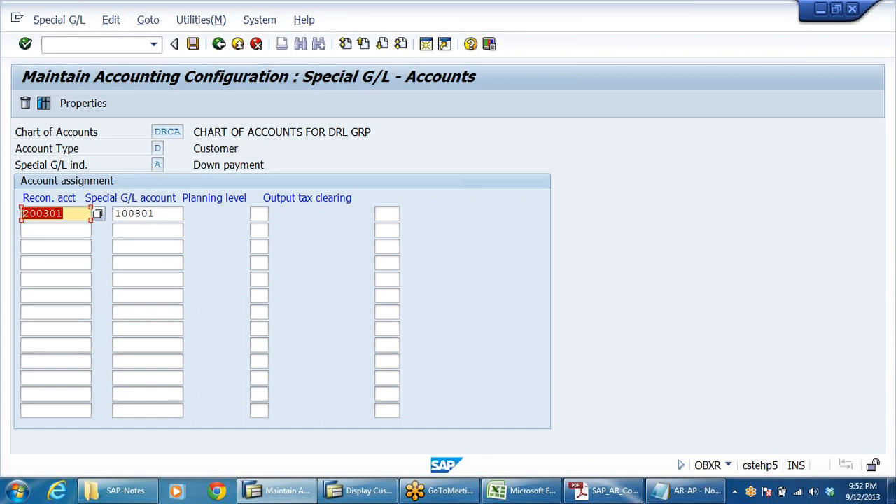
left_click(157, 165)
left_click(67, 213)
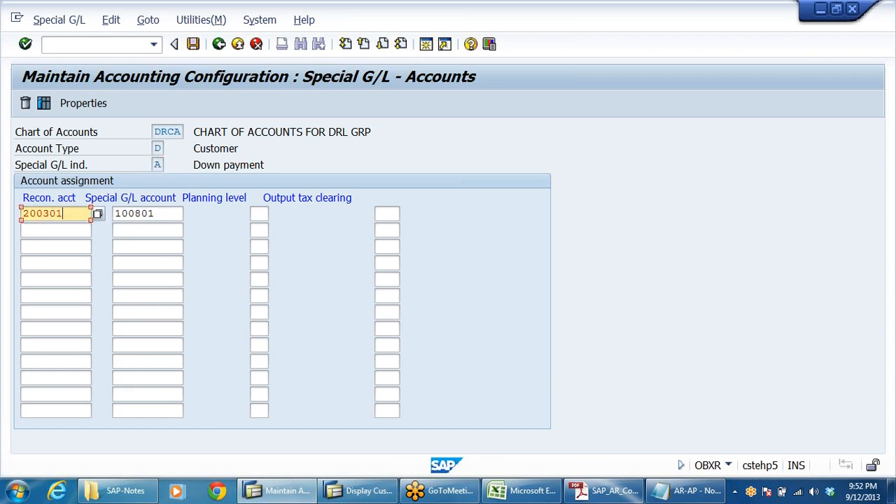
left_click(157, 213)
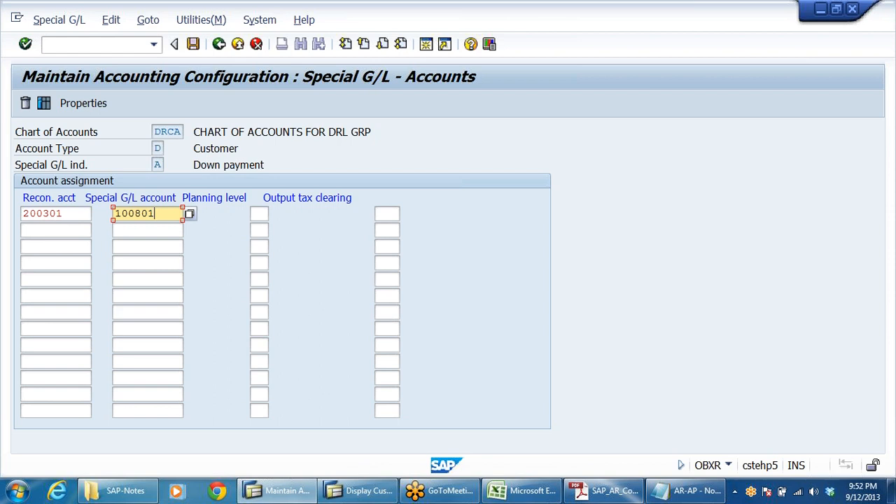
key("shift+Tab")
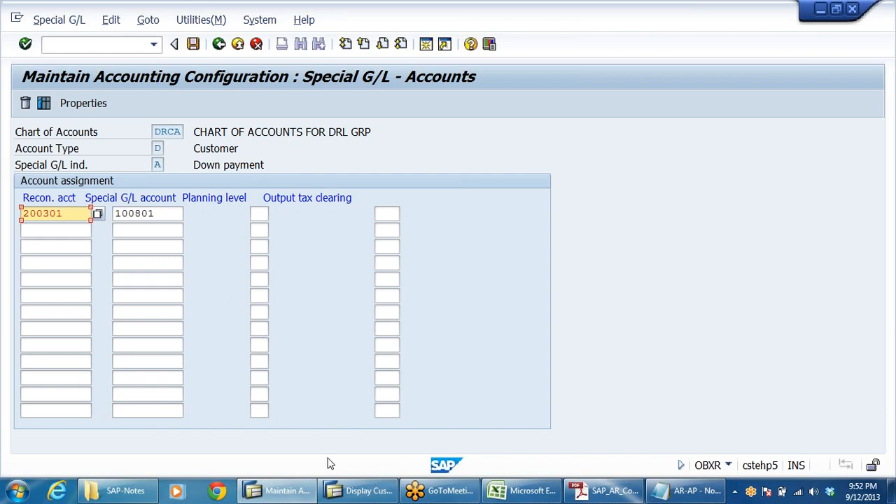
Compare customer 610022's reconciliation account in the customer display session, then return to the account assignment.
left_click(384, 494)
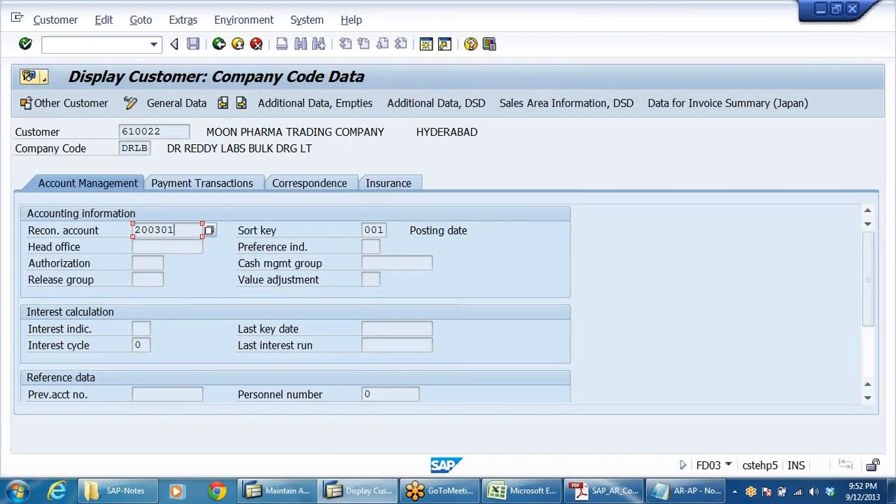
left_click_drag(168, 131, 2, 136)
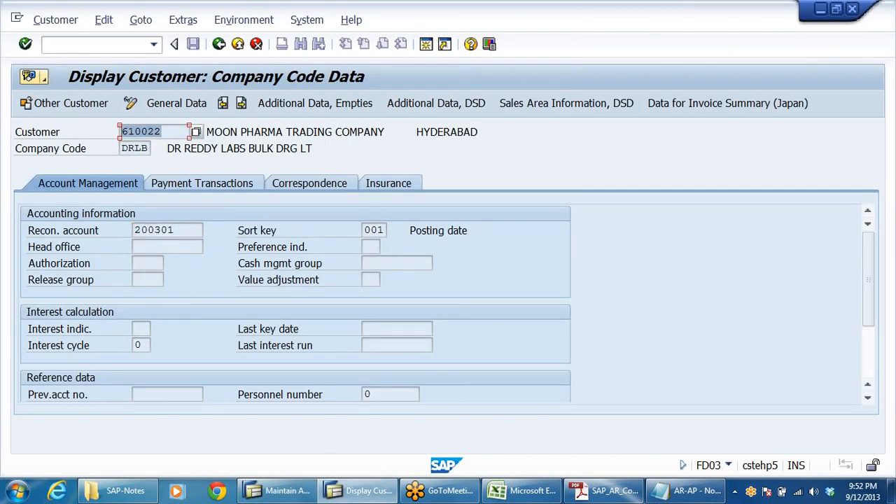
left_click_drag(180, 230, 2, 245)
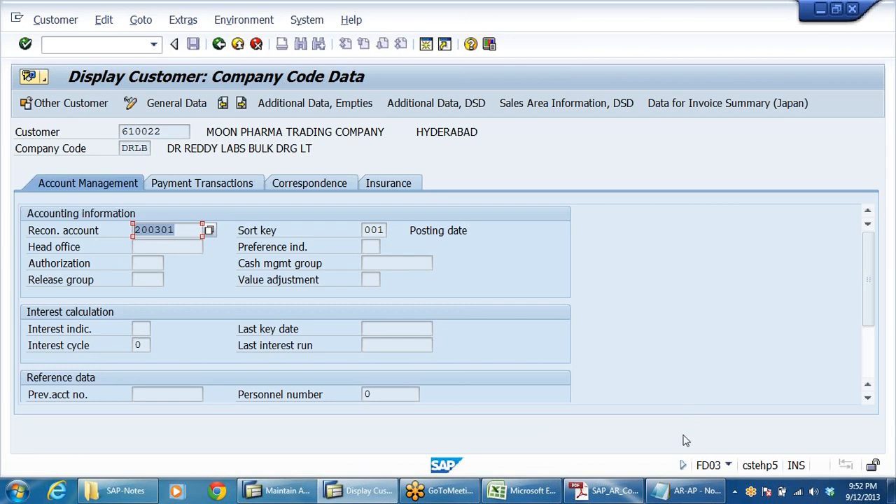
left_click(287, 491)
key("Return")
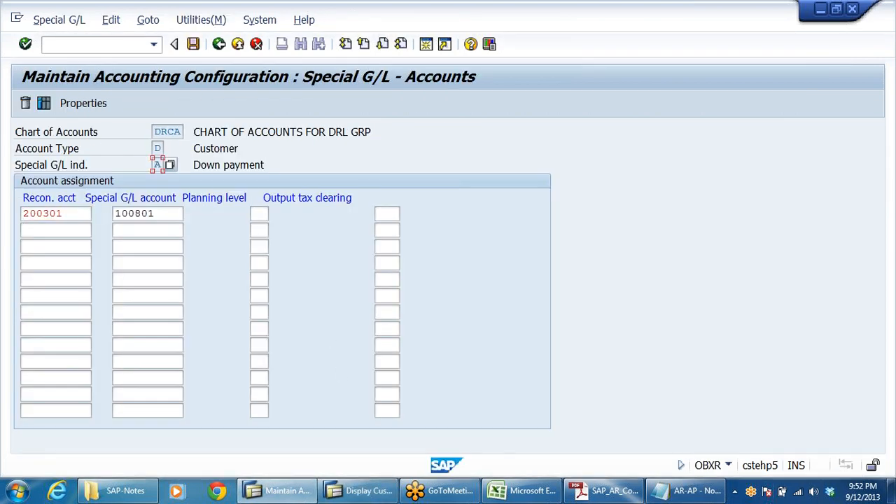
Save the special G/L account assignment under customizing request CSTK900082.
key("Tab")
key("Tab")
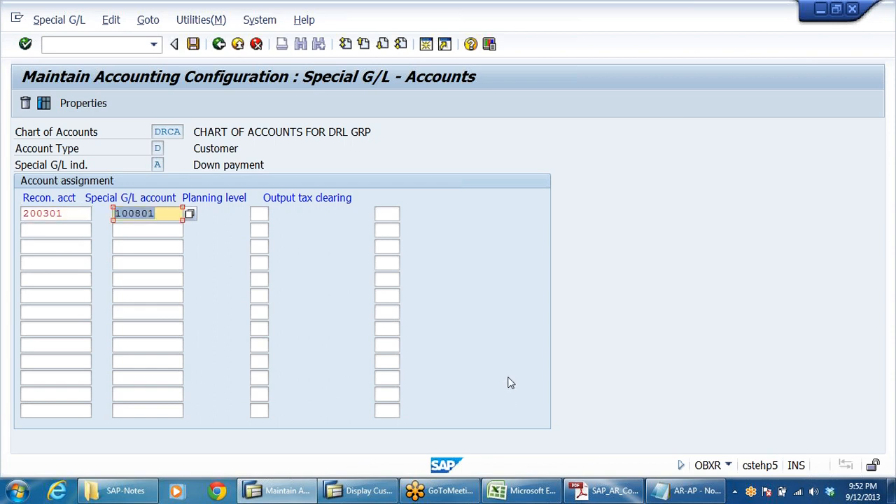
left_click(194, 44)
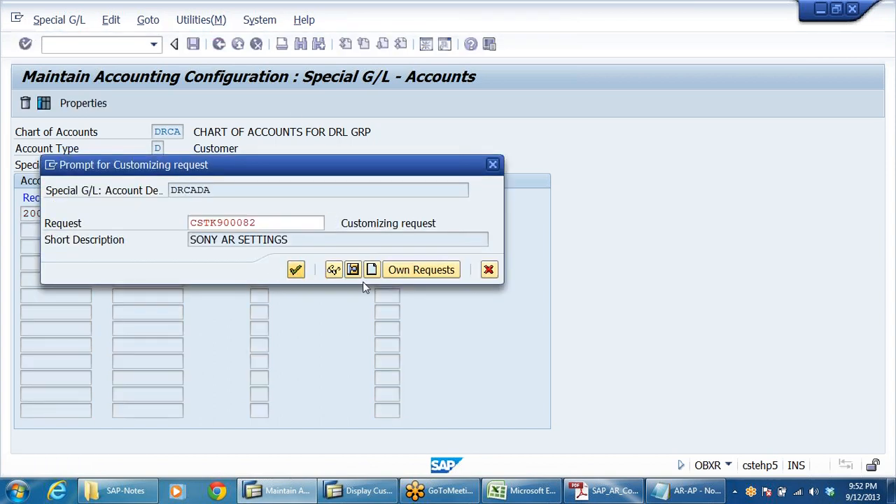
key("Return")
Leave the configuration and the customer display, returning to the SAP Easy Access menu.
left_click(152, 214)
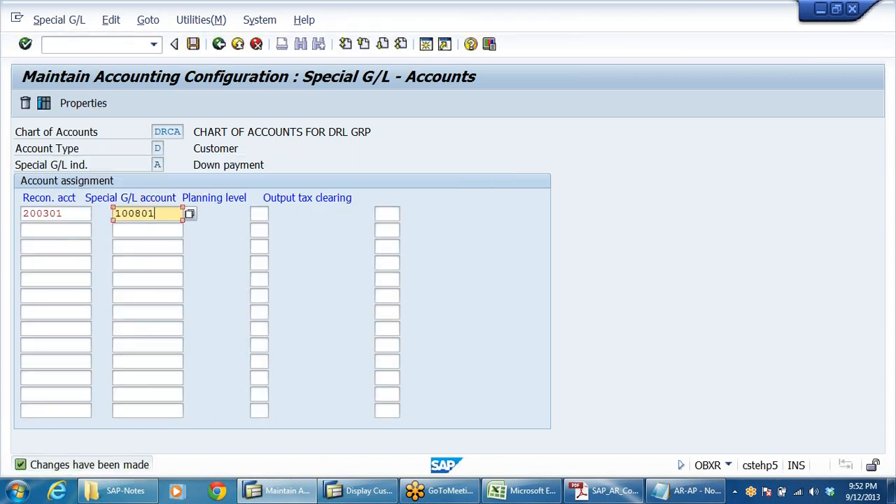
left_click_drag(155, 214, 112, 214)
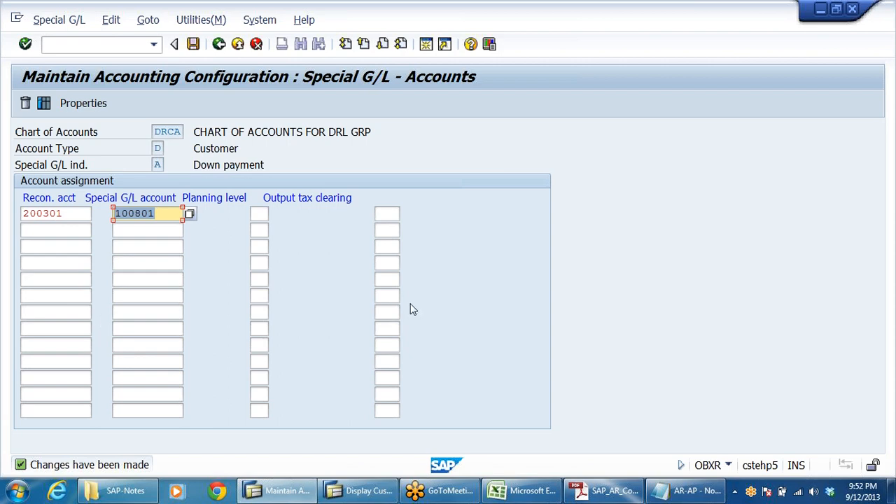
left_click(219, 44)
key("alt+Tab")
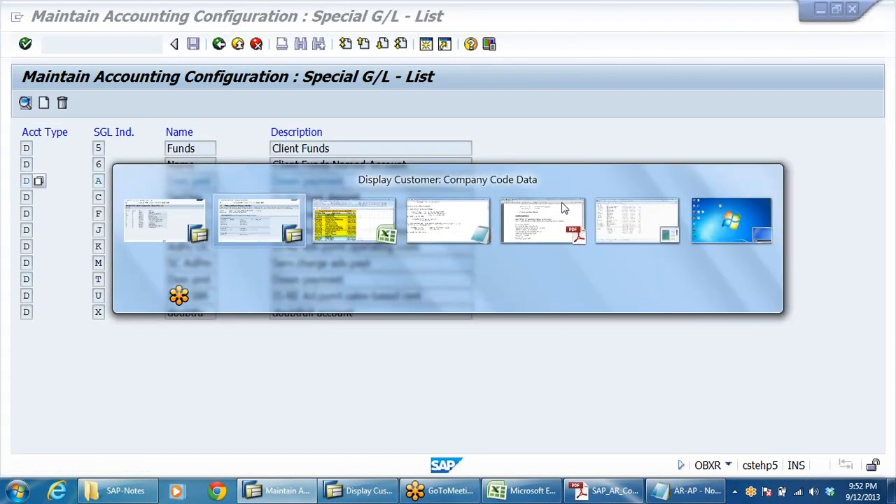
left_click(219, 43)
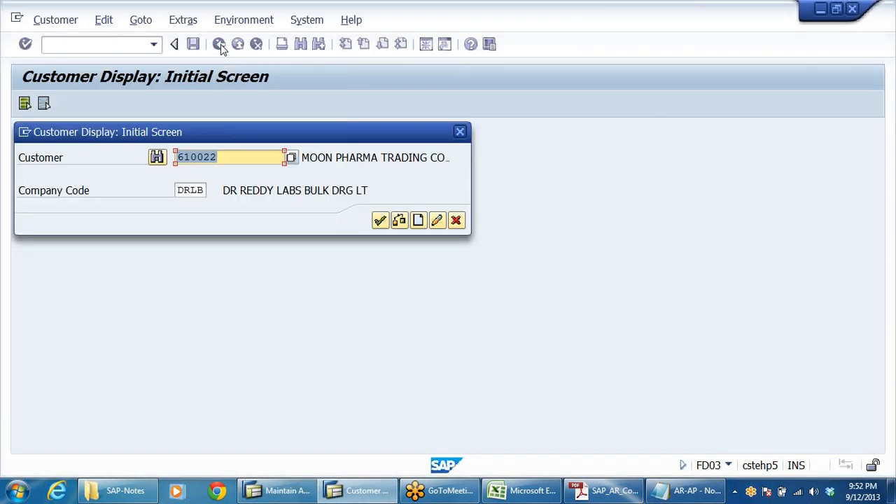
left_click(455, 220)
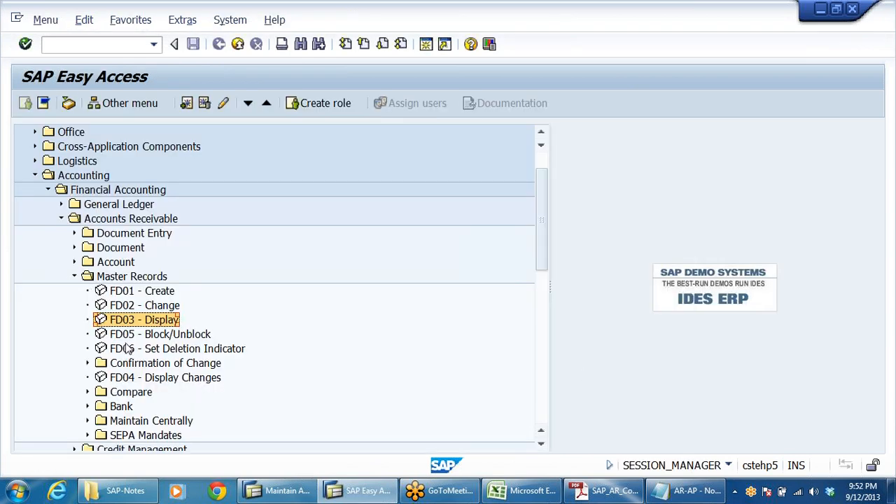
Open F-29 Down Payment under Accounts Receivable document entry in the Easy Access menu.
left_click(74, 276)
left_click(134, 235)
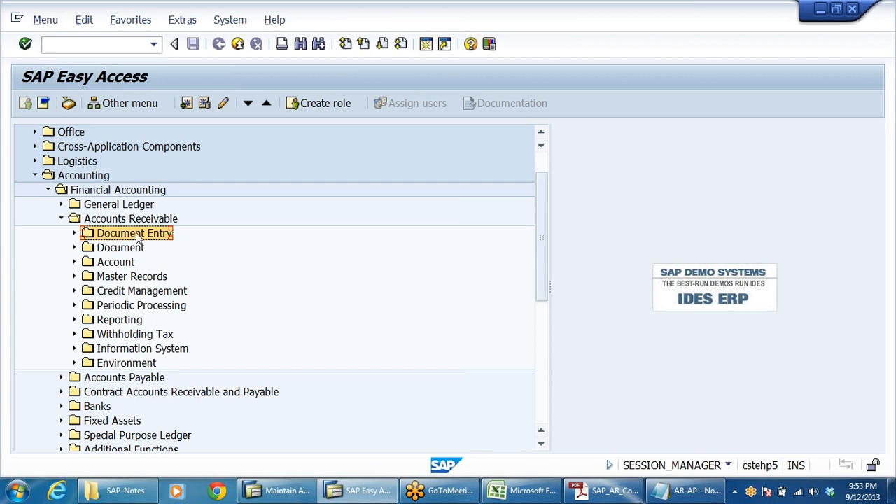
double_click(137, 238)
key("Down")
key("Down")
key("Down")
key("Down")
key("Down")
key("Down")
key("Down")
key("Down")
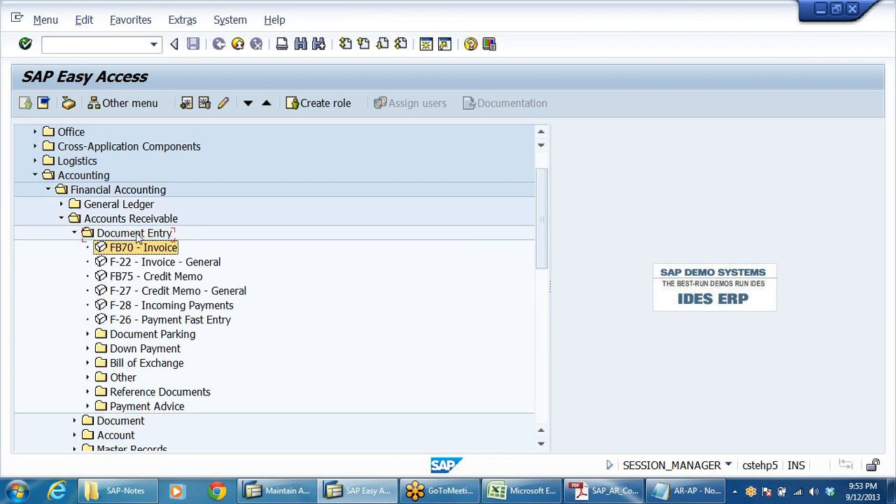
key("Right")
key("Down")
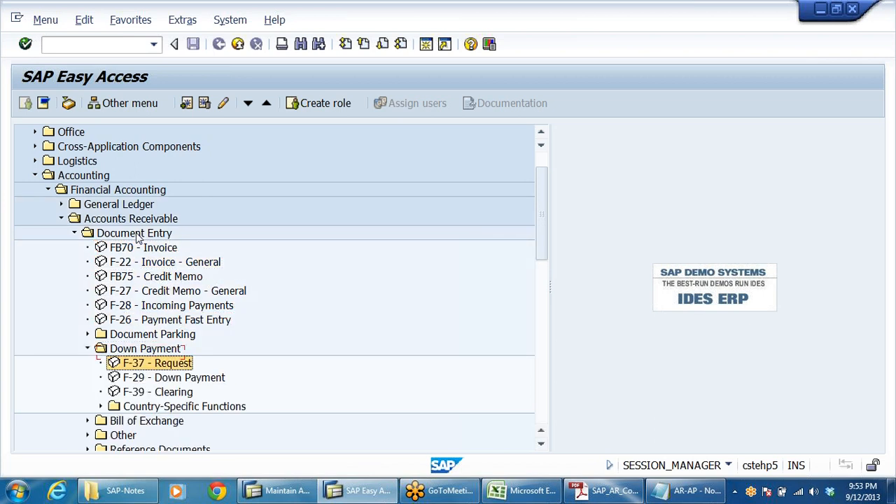
key("Down")
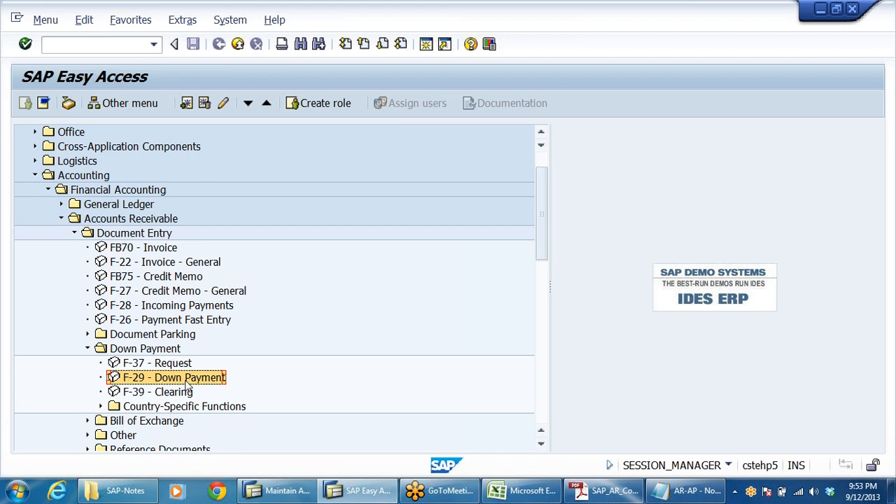
double_click(186, 384)
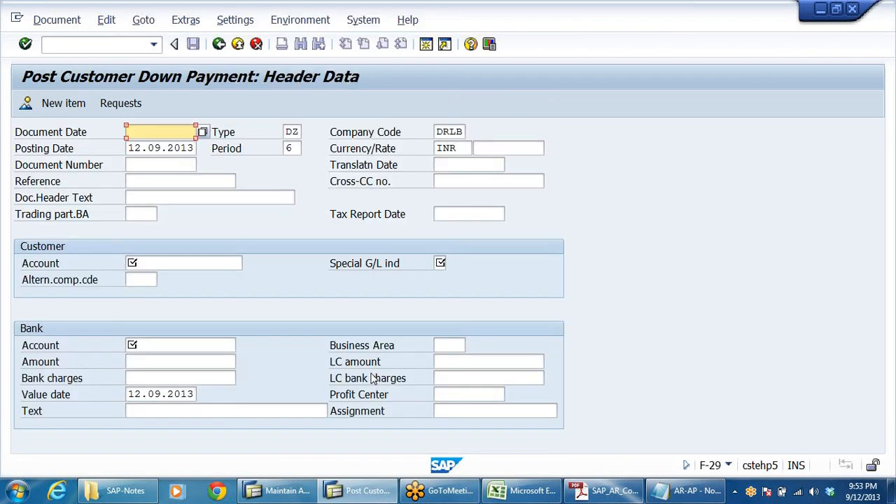
Set the document date to 12.09.2013, copying it from the posting date, and review the header fields.
left_click(39, 134)
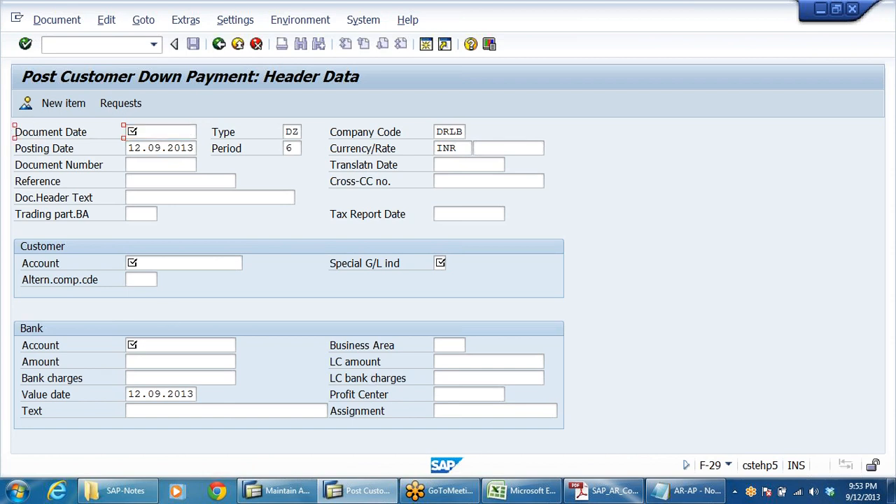
left_click(160, 131)
left_click_drag(128, 148, 267, 154)
key("ctrl+c")
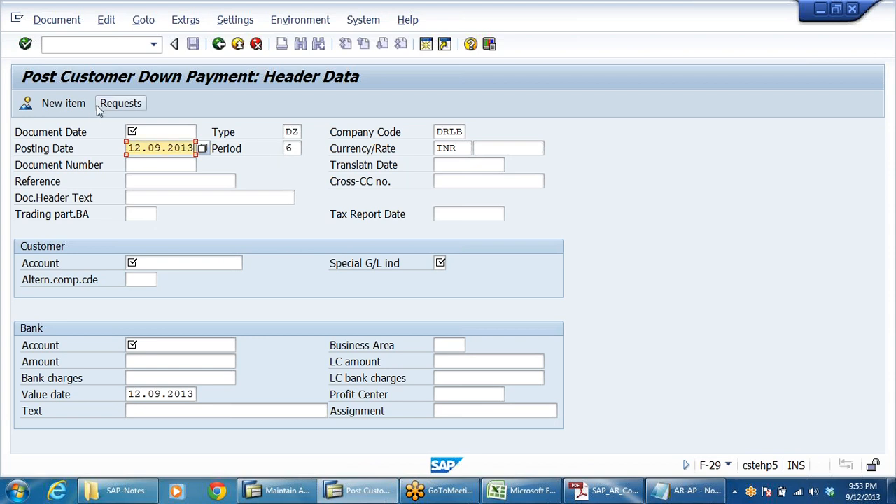
left_click(159, 132)
key("ctrl+v")
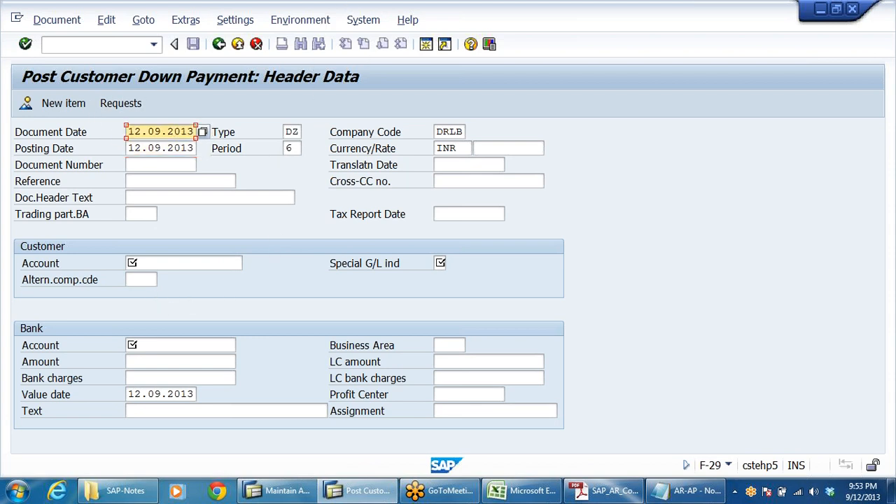
left_click(290, 132)
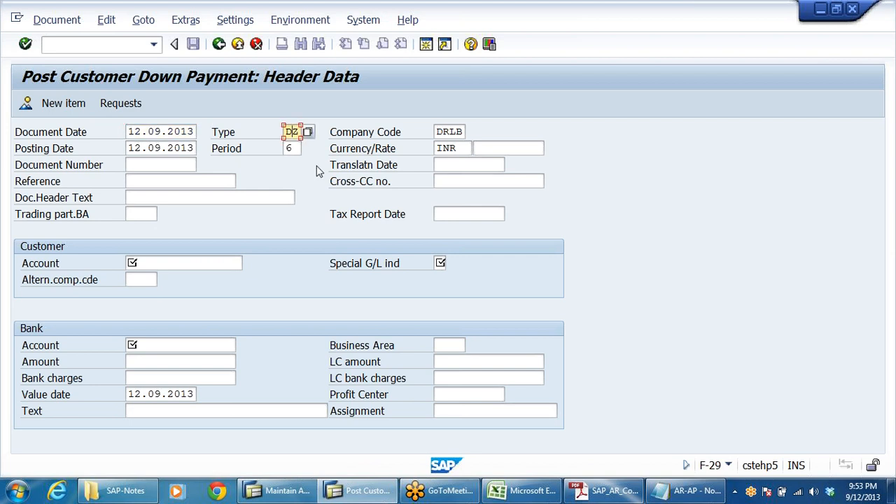
left_click(456, 132)
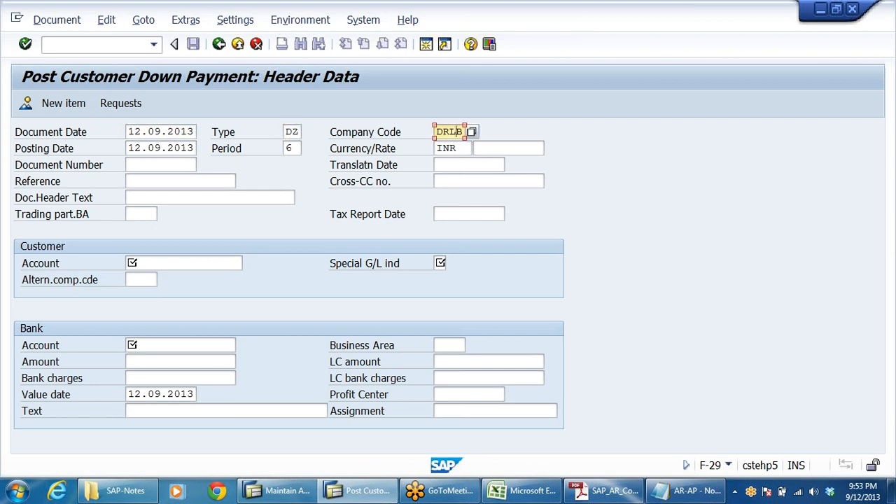
left_click(449, 148)
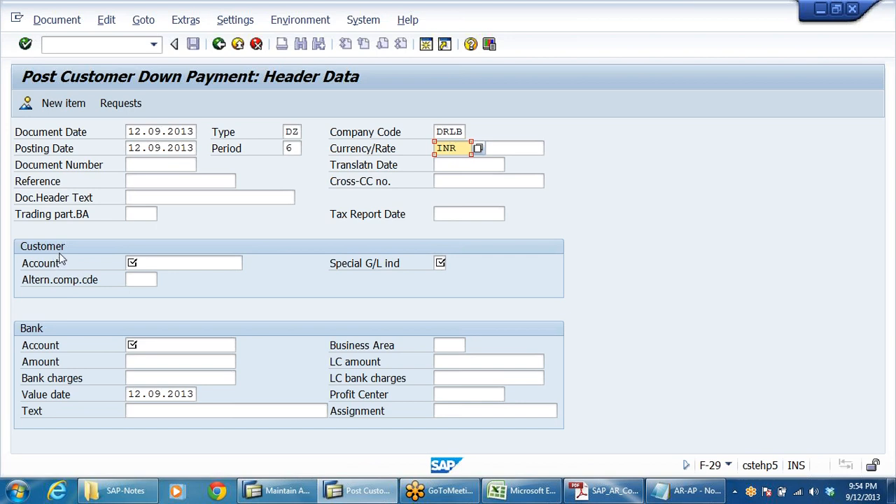
Select Moon Pharma Trading Company as the customer account through the search help.
left_click(175, 263)
left_click(249, 265)
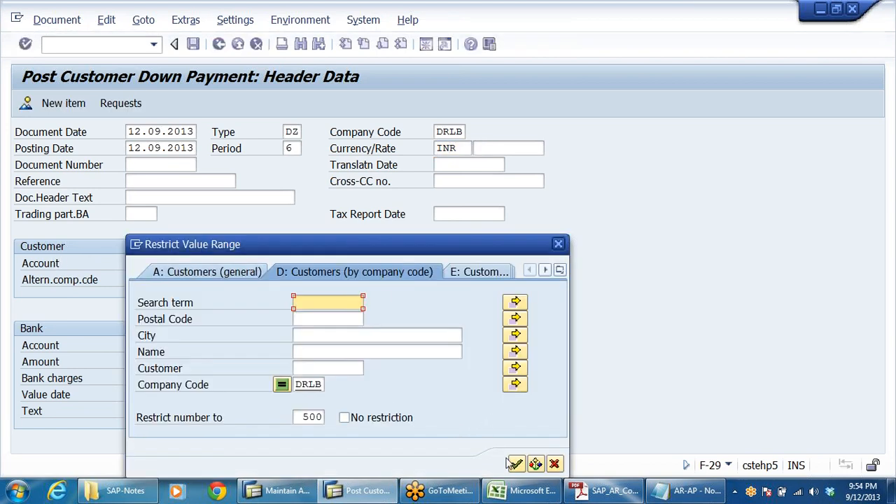
left_click(513, 464)
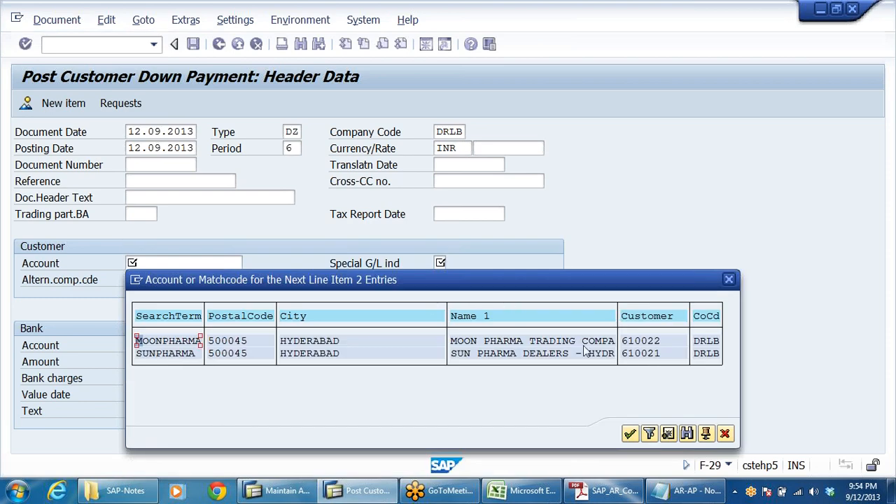
left_click(495, 342)
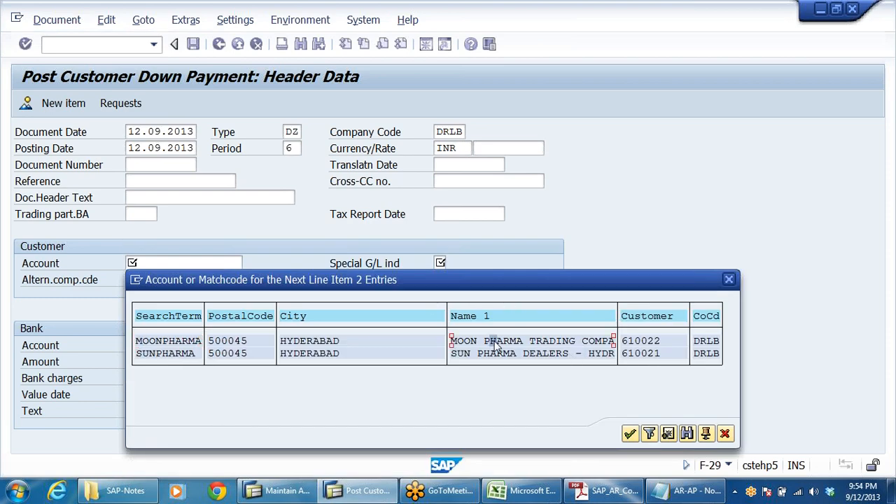
double_click(596, 339)
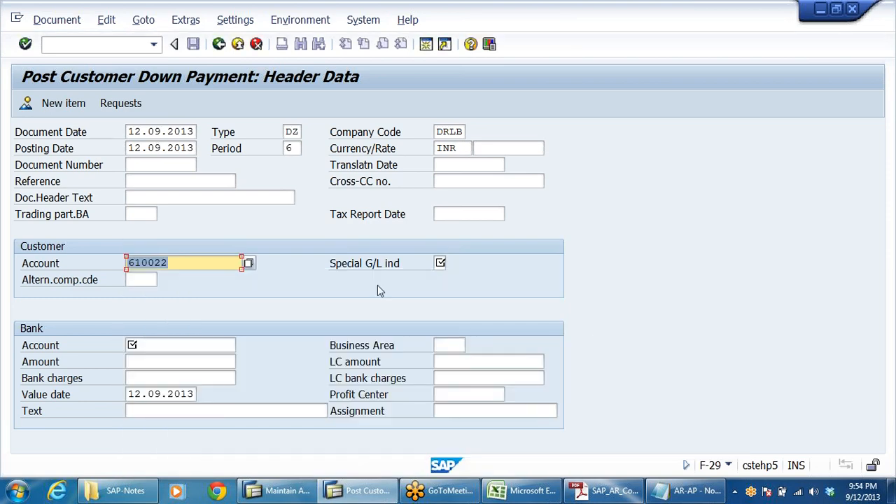
left_click(365, 270)
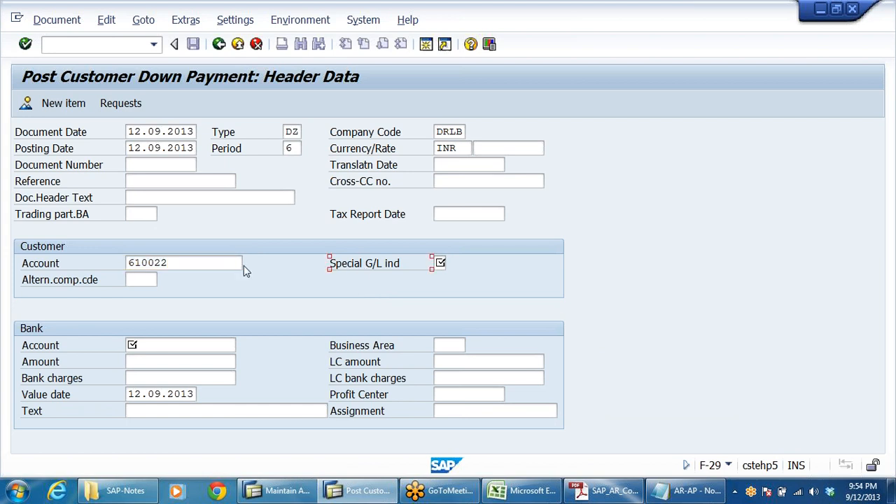
left_click_drag(210, 263, 1, 300)
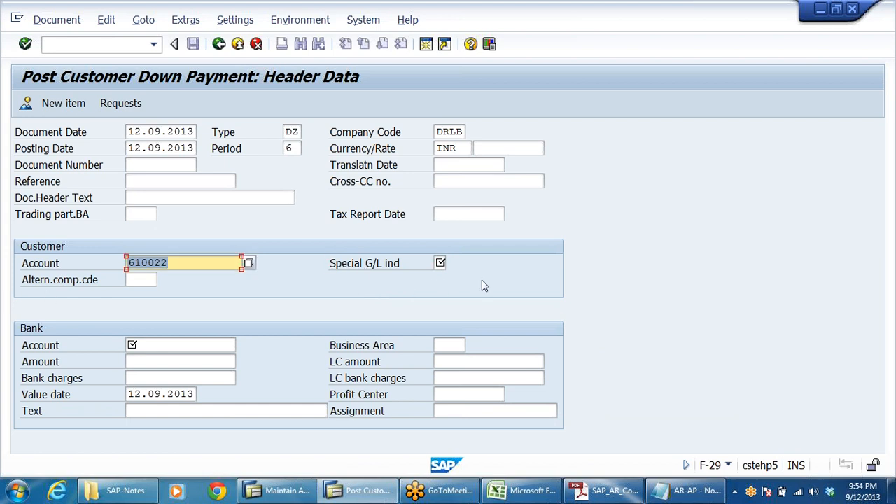
Set the special G/L indicator to A Down payment.
left_click(452, 263)
left_click(453, 263)
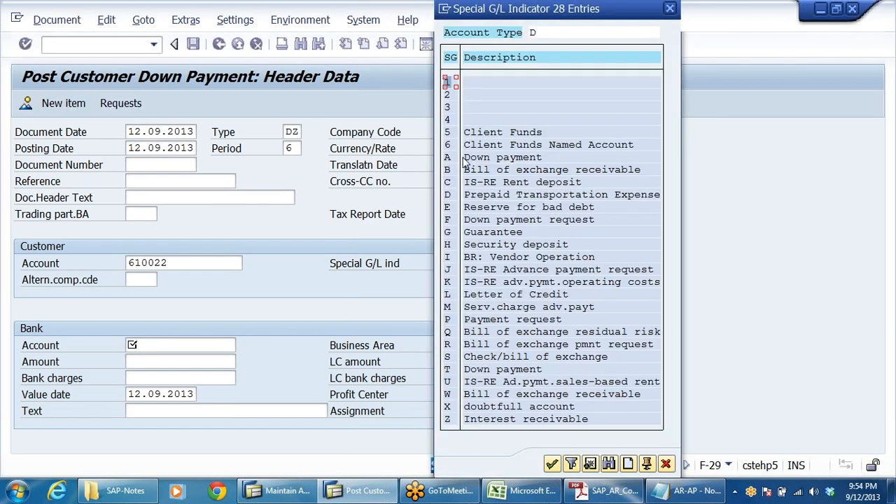
left_click(467, 159)
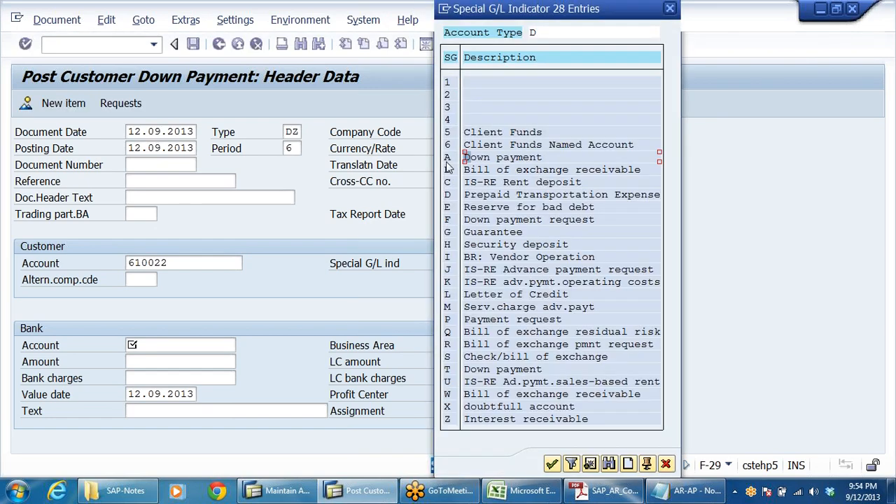
double_click(500, 158)
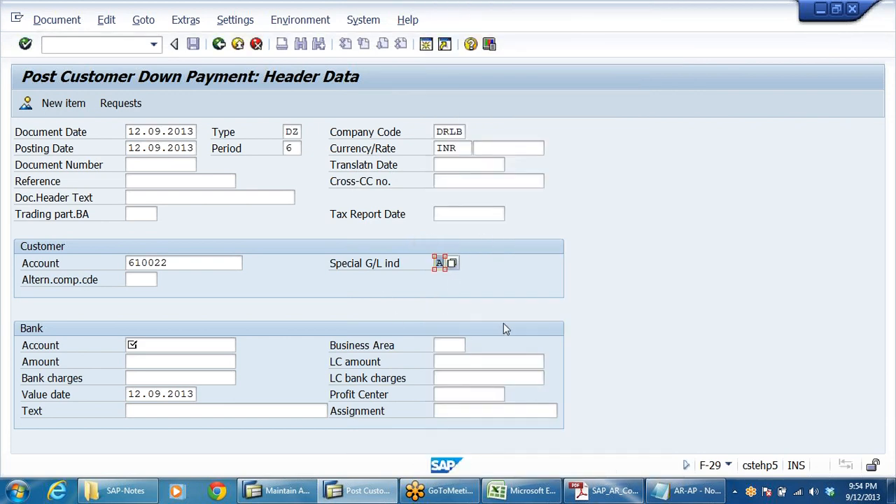
Enter bank account 200405 and amount 177000 in the bank section.
left_click(161, 346)
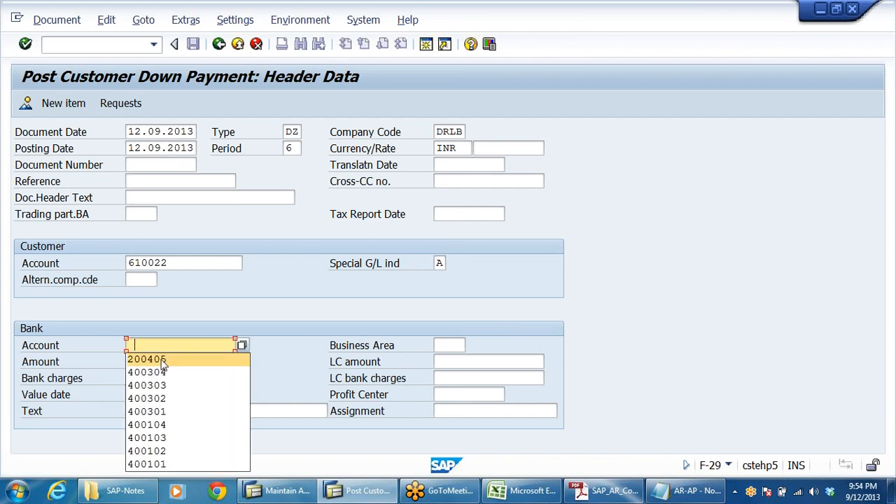
left_click(161, 360)
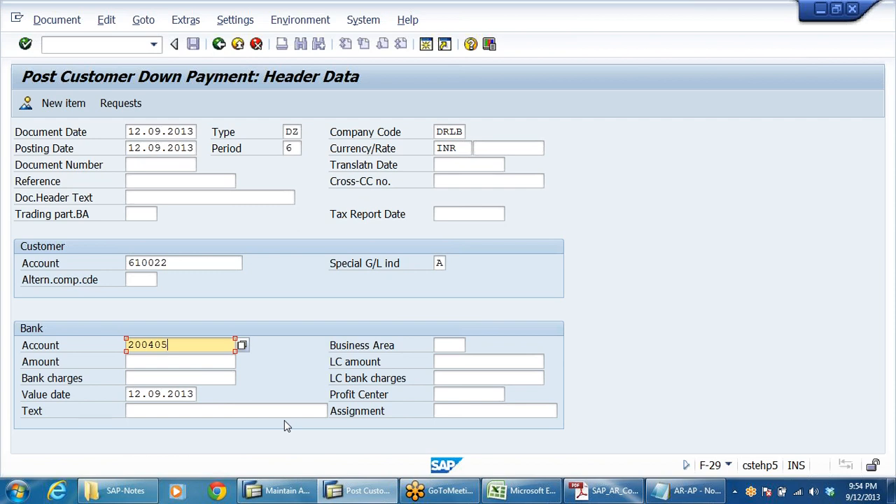
left_click(161, 362)
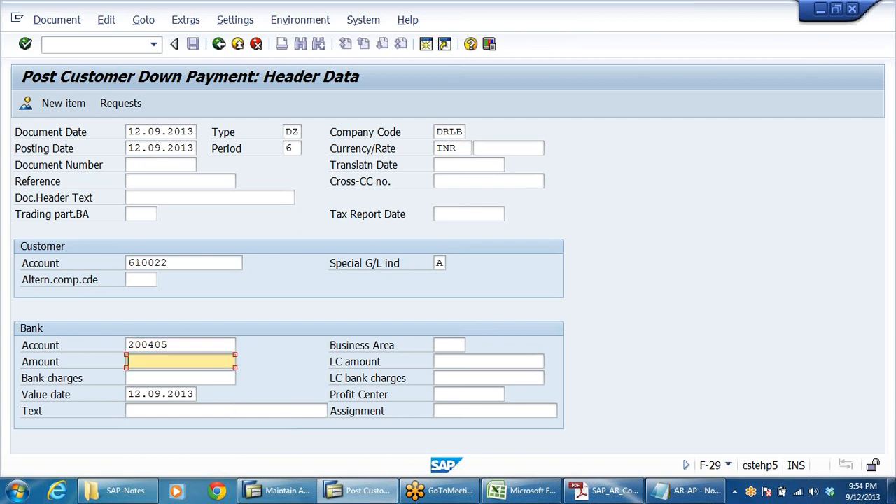
type("177000")
left_click(133, 412)
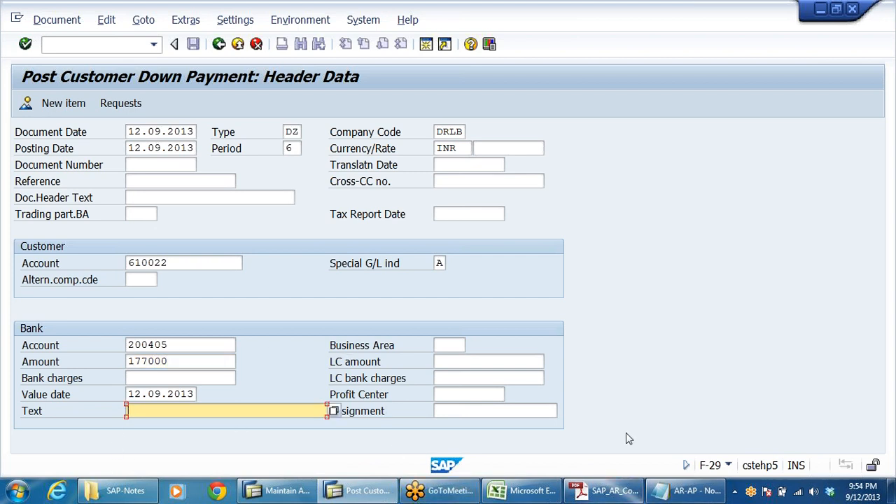
Enter the text DOWN PAYMENT RECD FM CUSTOMER and proceed to the customer item.
type("DOWN PAYMENT")
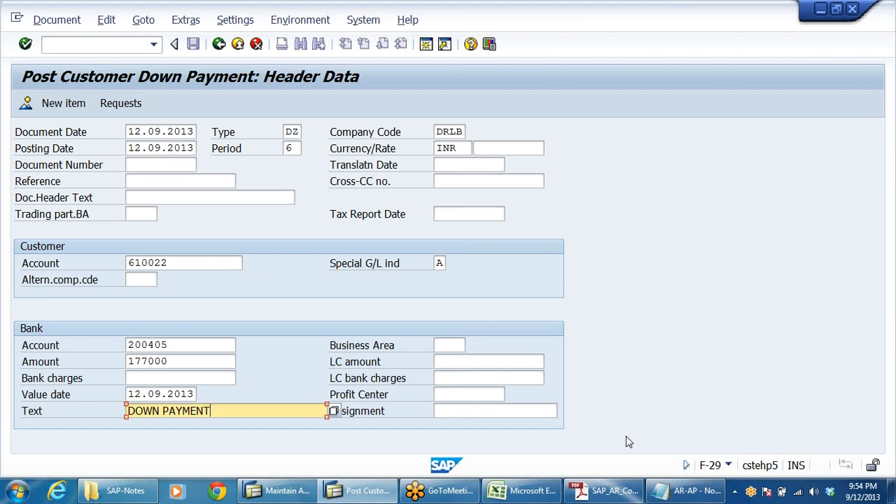
type(" RECD FM CUSTOMER")
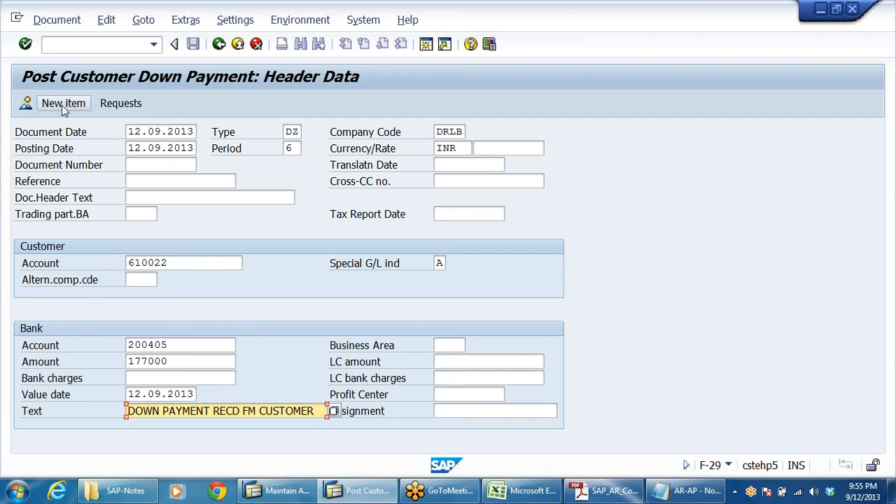
key("Return")
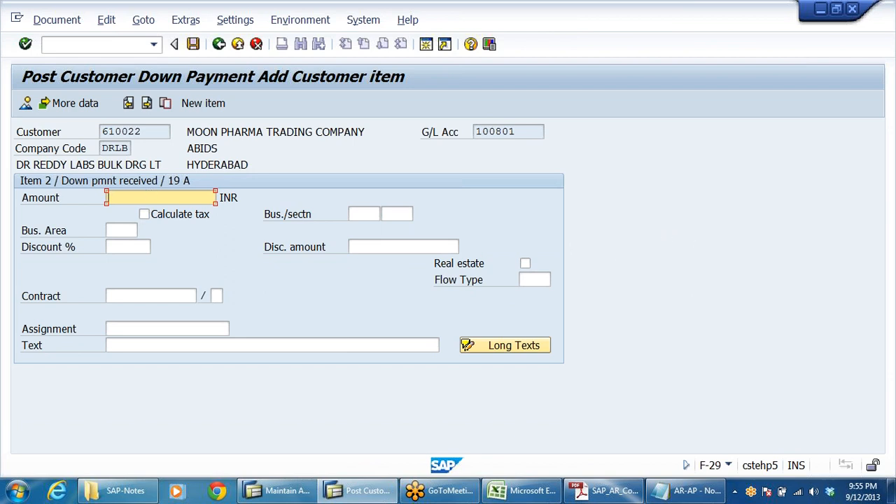
Enter amount 177000 and text DOWN PAYMENT RECD FM CUSTOMER for the customer down payment item.
type("1")
left_click(129, 210)
left_click(144, 345)
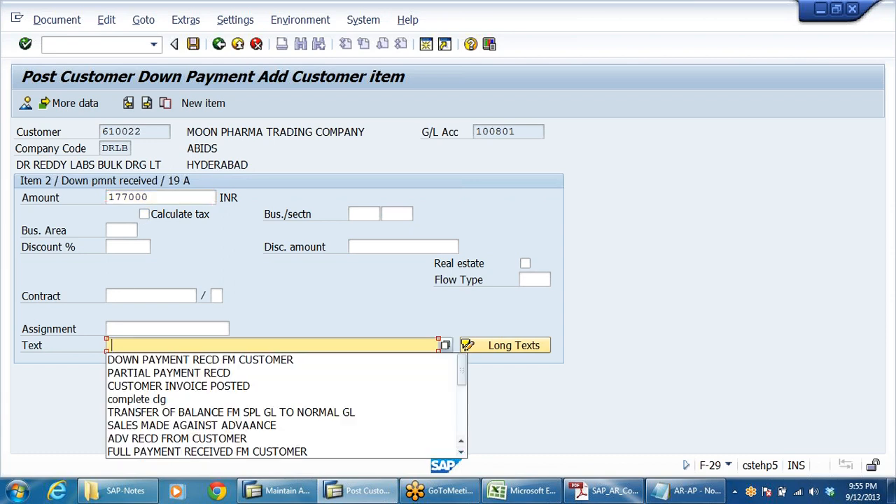
left_click(145, 361)
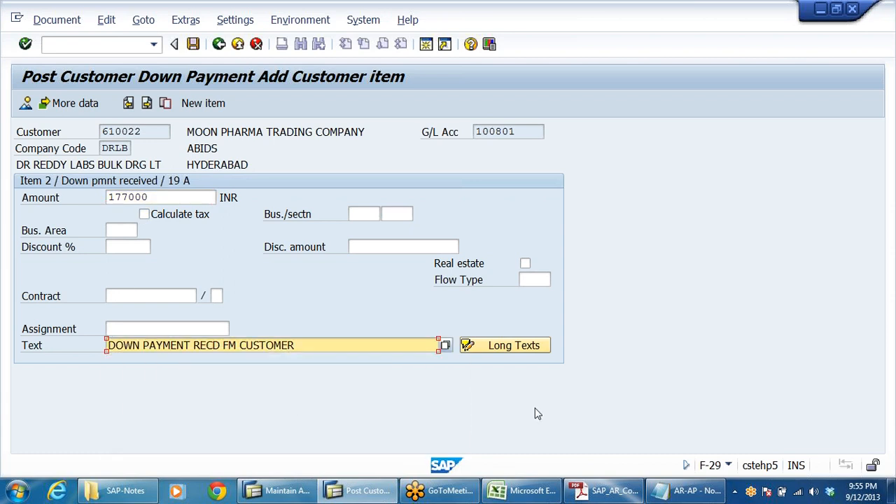
Review the document overview with the bank and customer line items and post the down payment document.
left_click(26, 103)
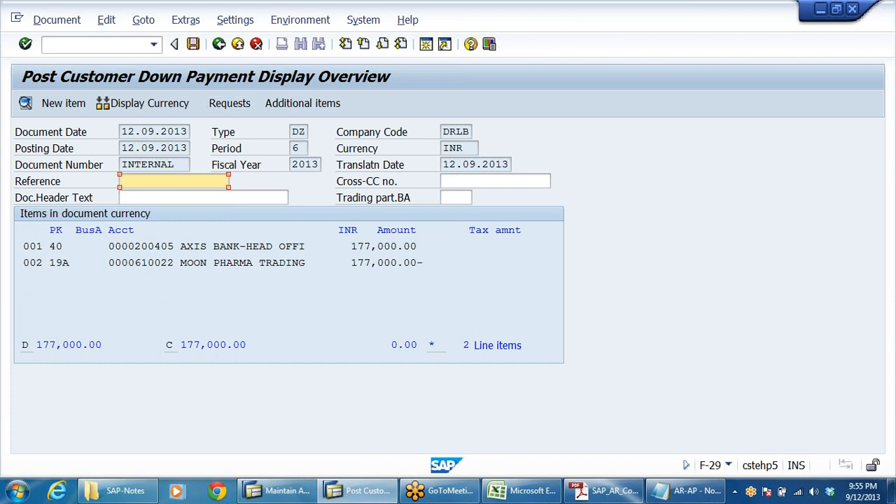
left_click_drag(76, 263, 28, 264)
left_click(22, 279)
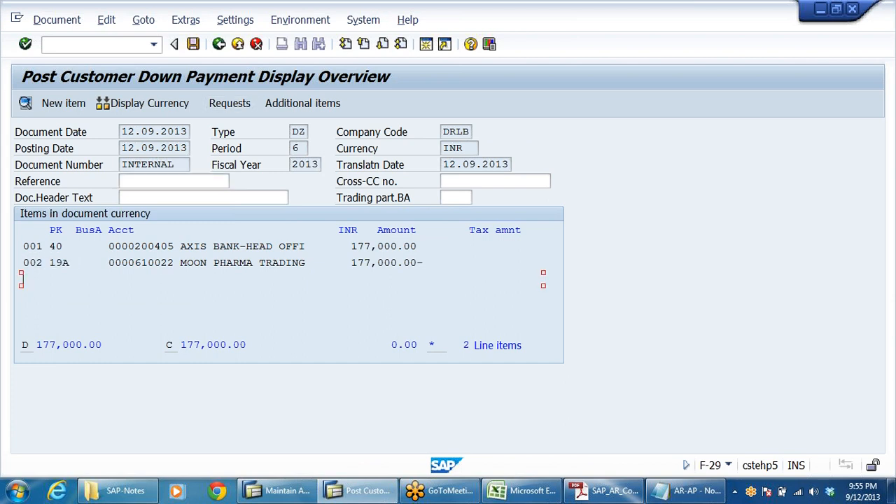
left_click(56, 264)
left_click(193, 44)
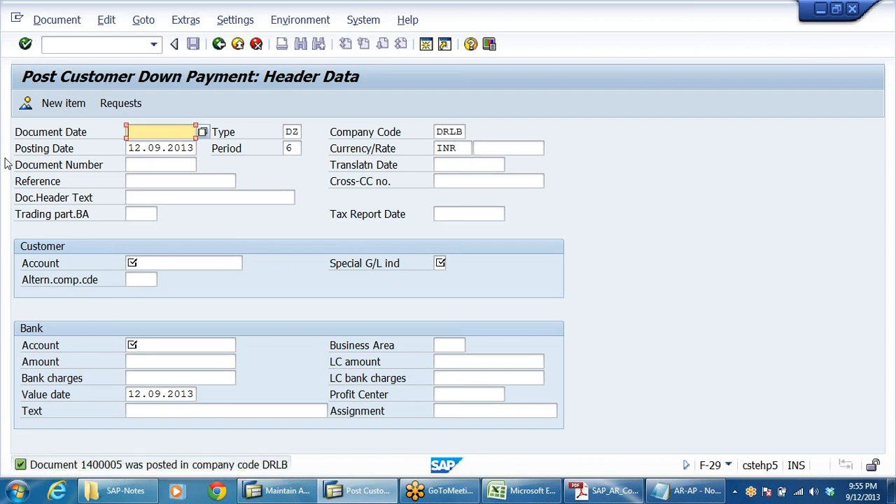
Display the posted down payment document and switch to its general ledger view.
left_click(55, 22)
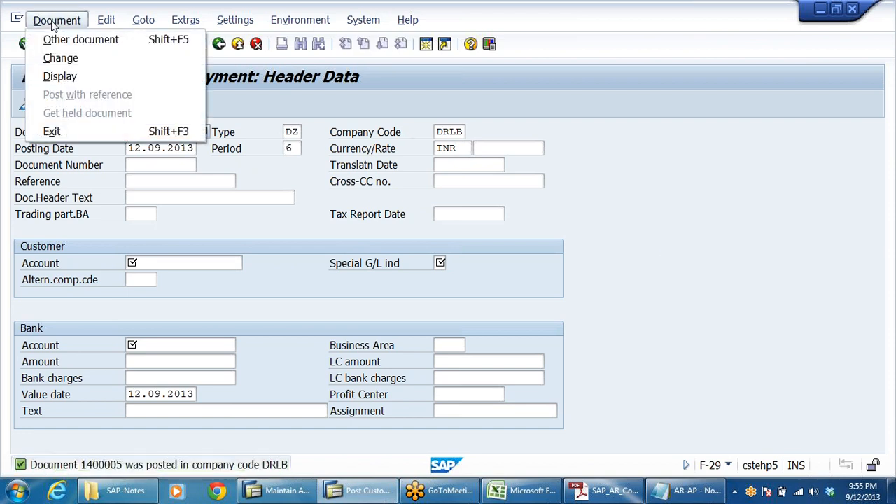
left_click(63, 76)
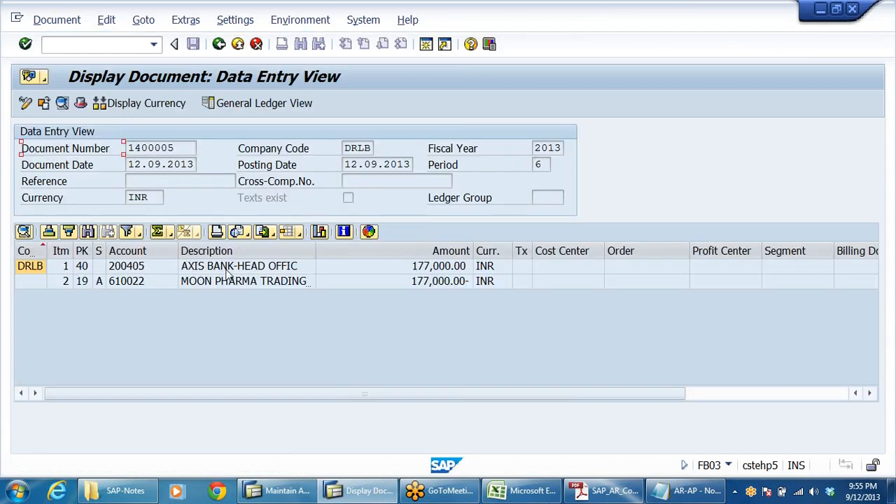
left_click(227, 270)
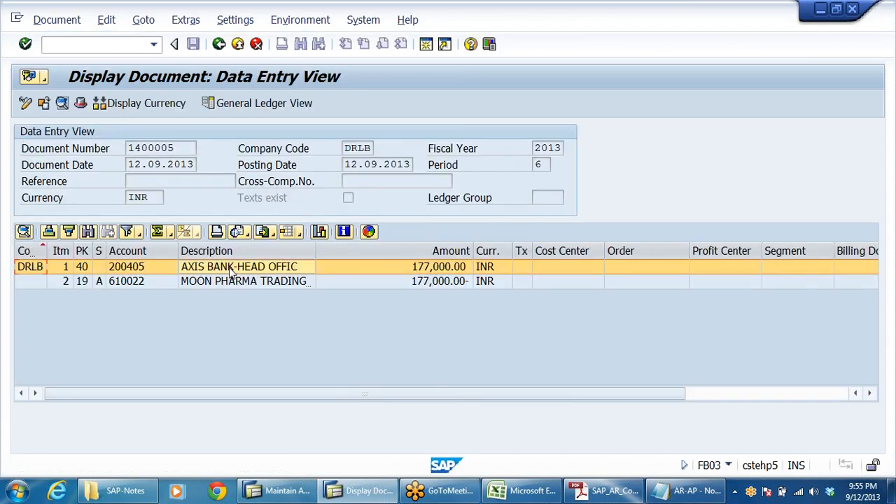
left_click(258, 282)
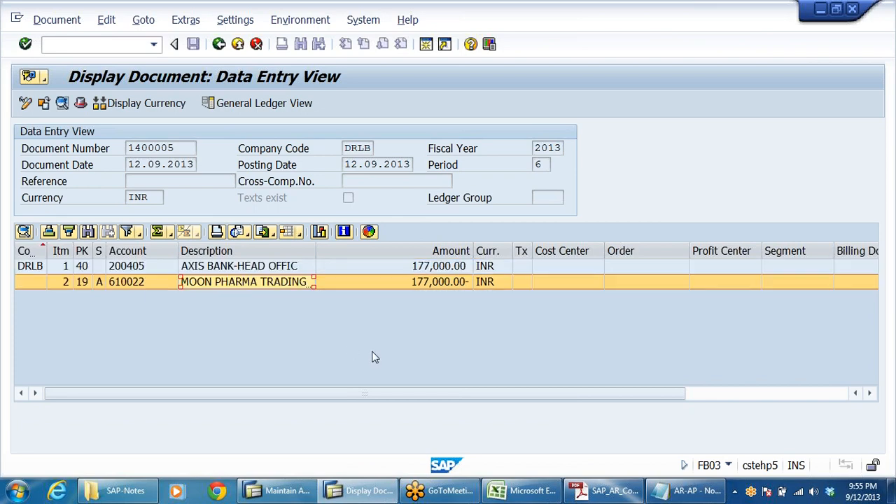
left_click(253, 105)
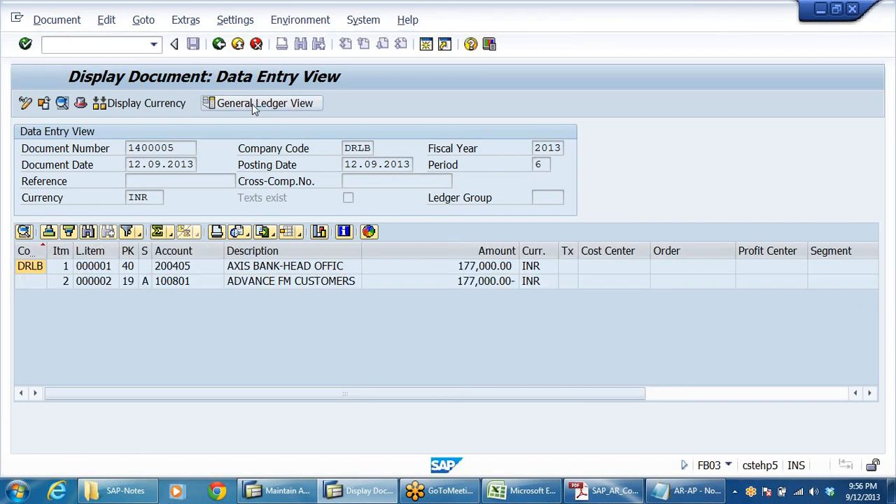
left_click(322, 332)
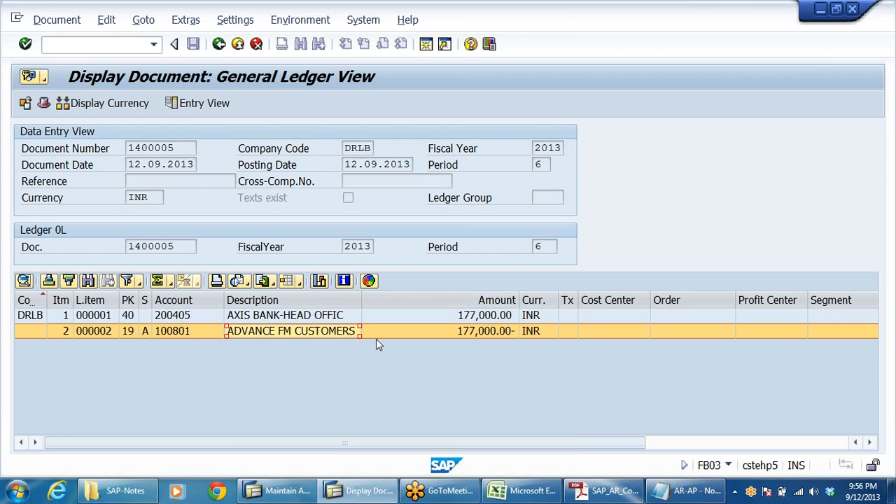
Exit the posting transaction and display balances for customer 610022 in company code DRLB for fiscal year 2013.
left_click(237, 44)
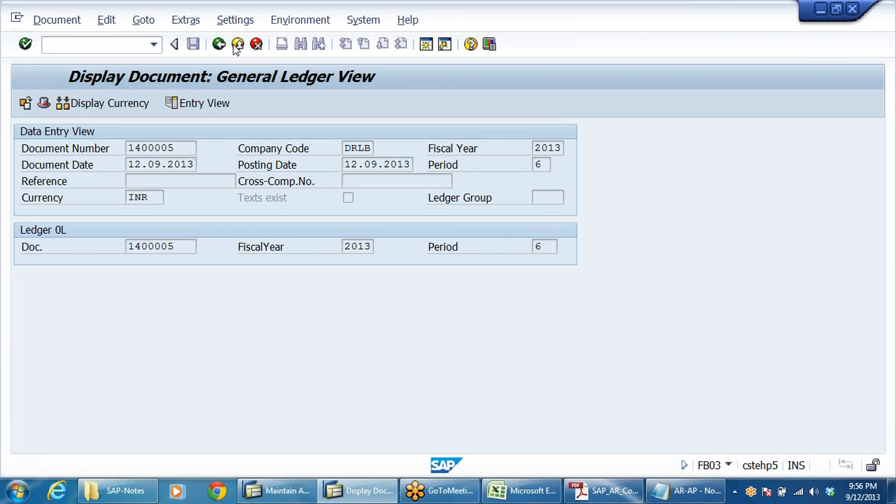
left_click(238, 44)
left_click(237, 44)
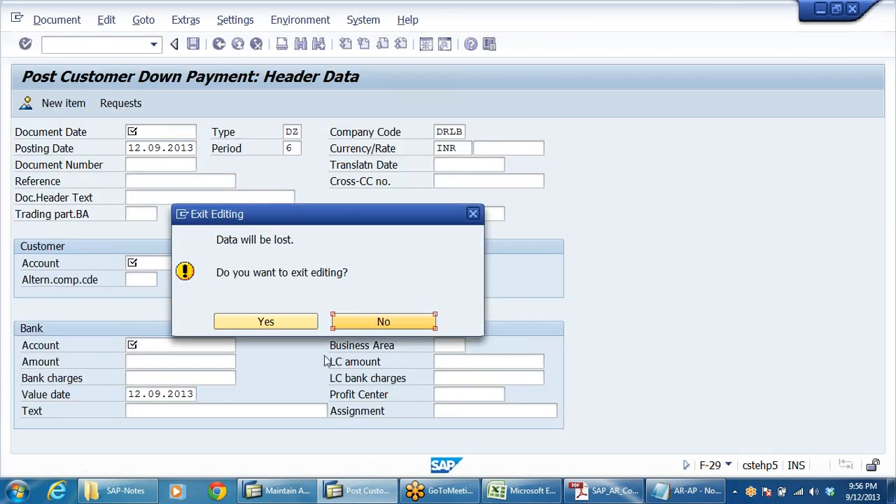
left_click(272, 320)
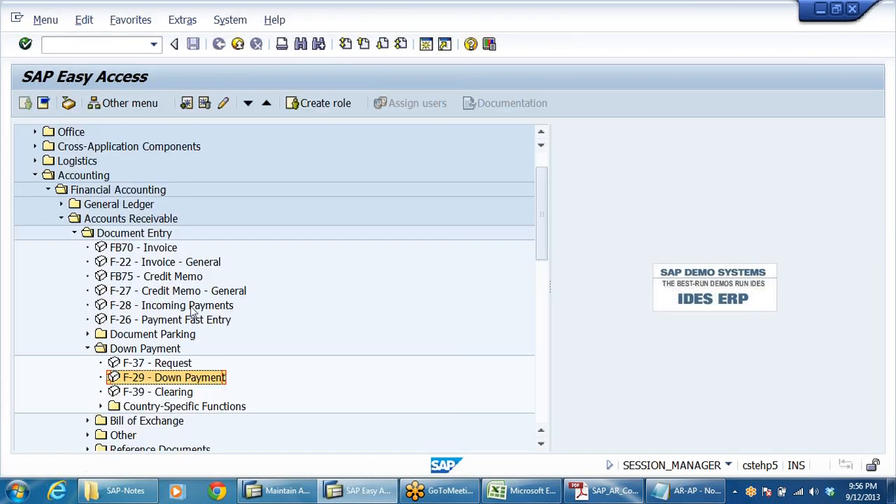
scroll(327, 316, "down", 3)
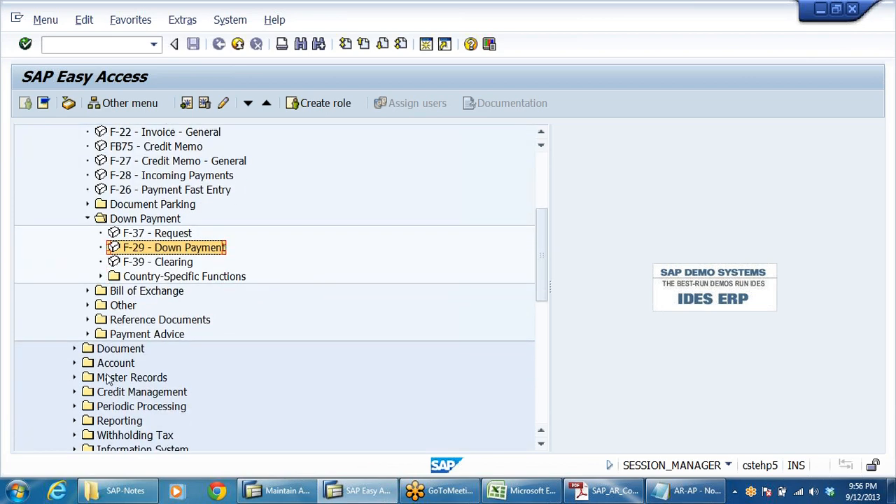
double_click(116, 362)
key("Down")
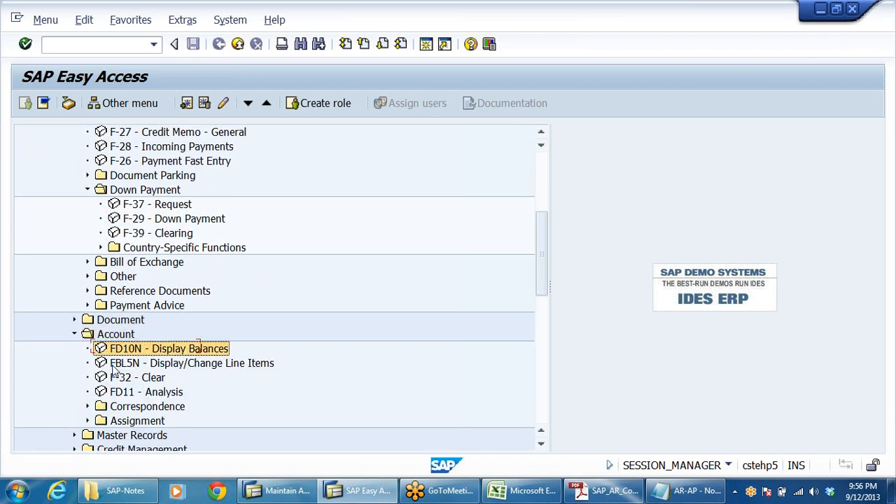
key("Return")
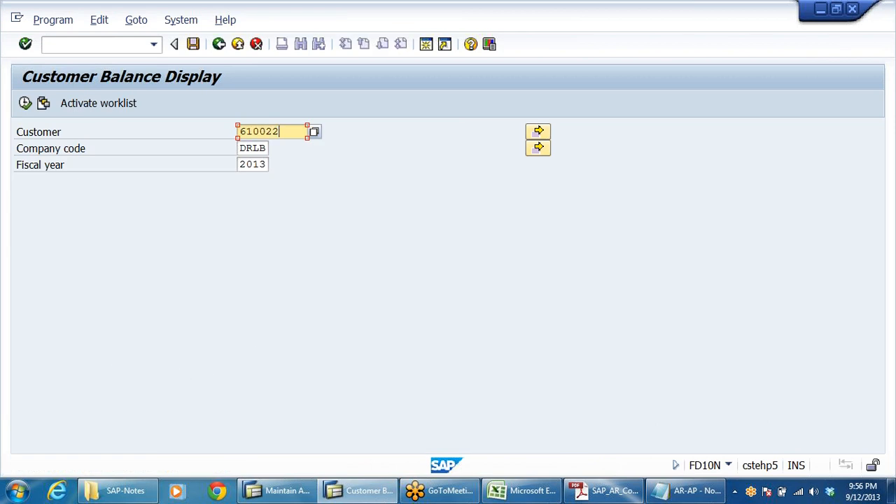
left_click(24, 103)
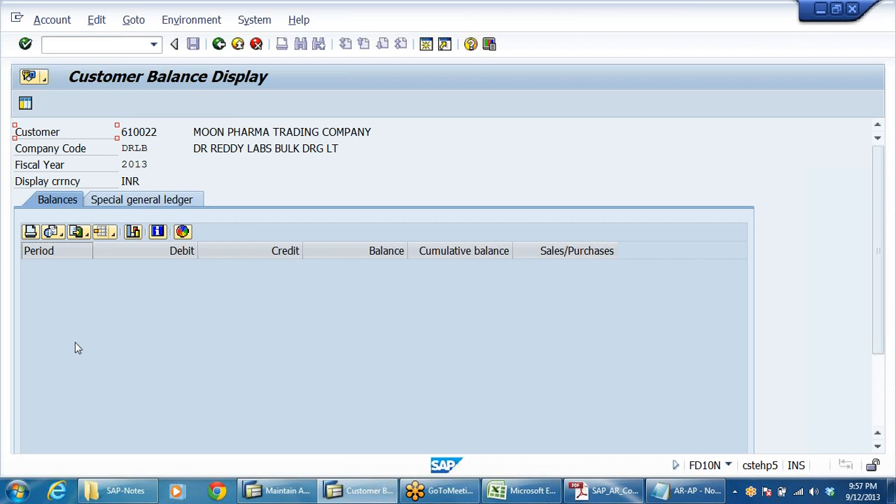
Compare the customer's Balances and Special general ledger tabs for the down payment.
left_click(135, 201)
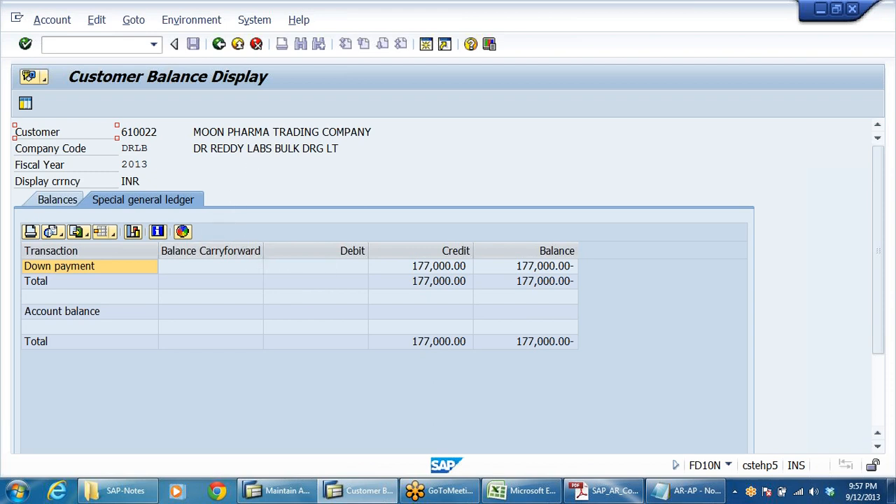
left_click(253, 148)
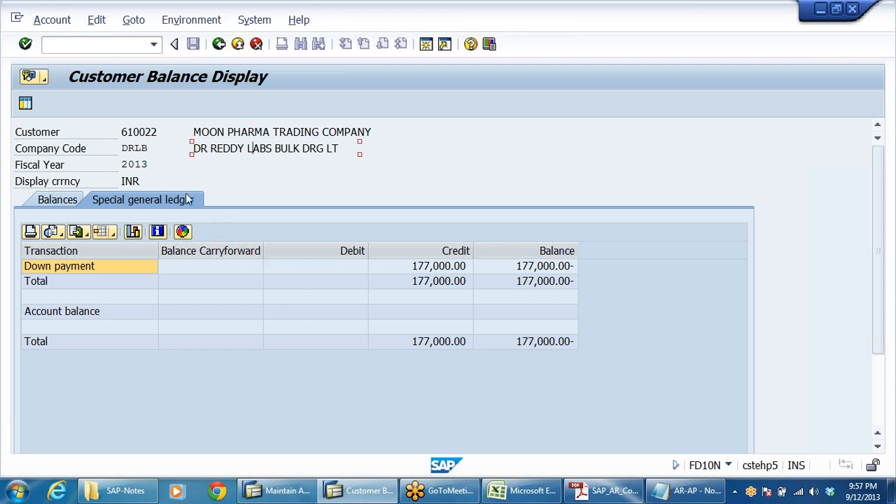
left_click(52, 201)
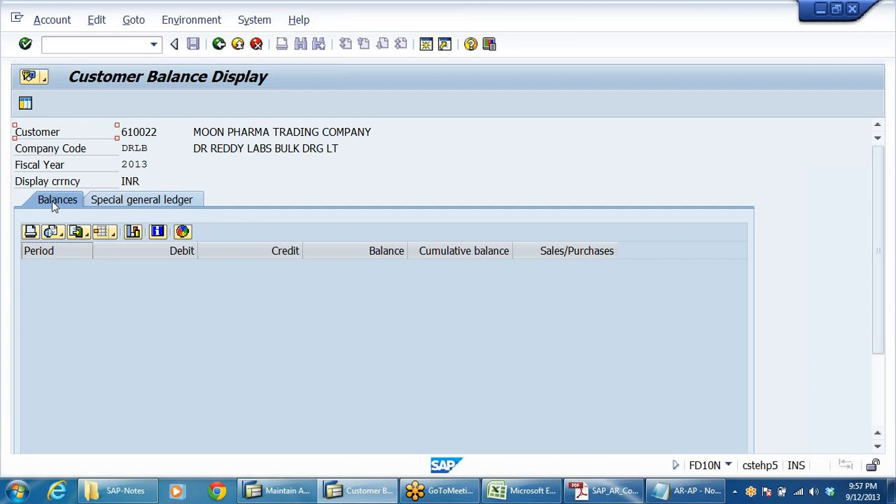
left_click(149, 201)
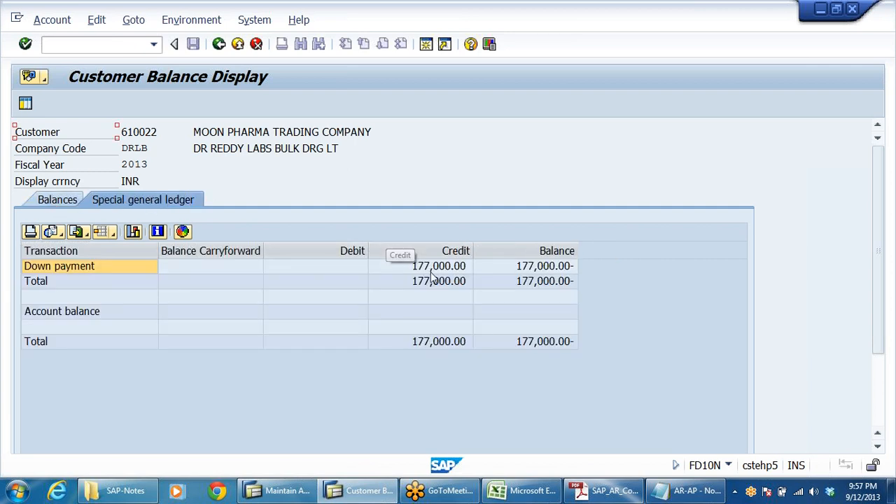
left_click(430, 269)
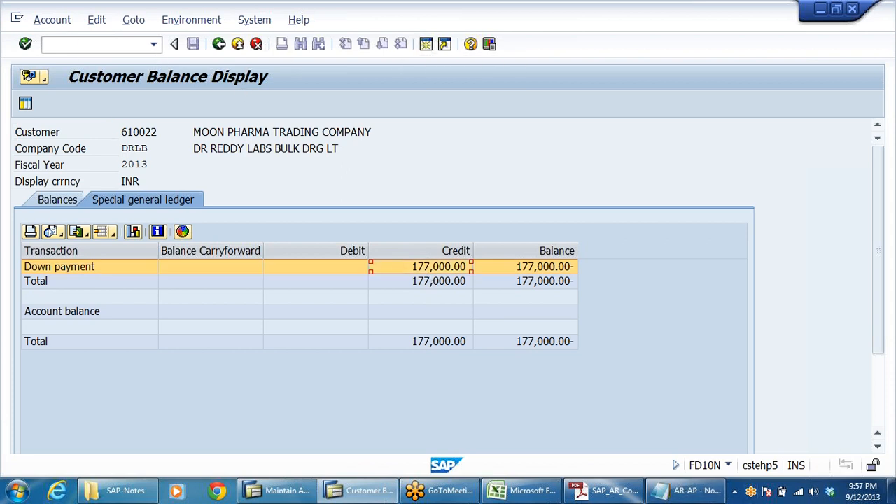
Display the balances of G/L account 100801 in company code DRLB for fiscal year 2013 with FS10N.
left_click(238, 44)
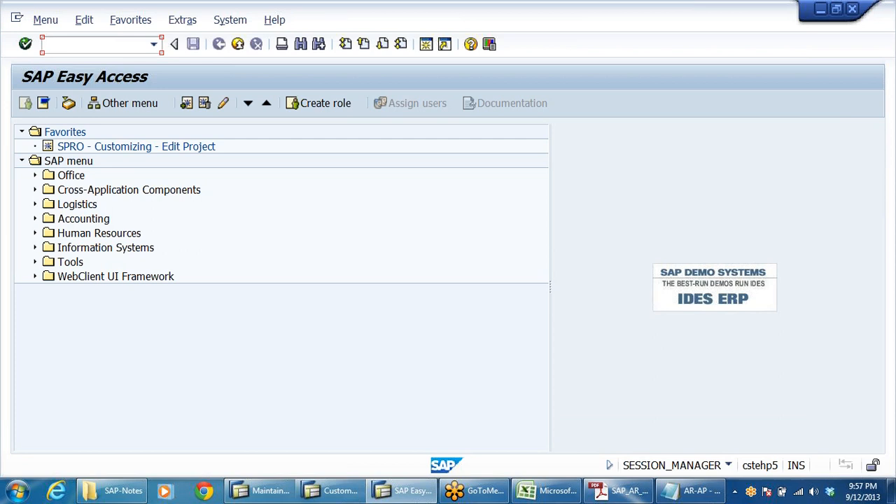
type("FS10N")
key("Return")
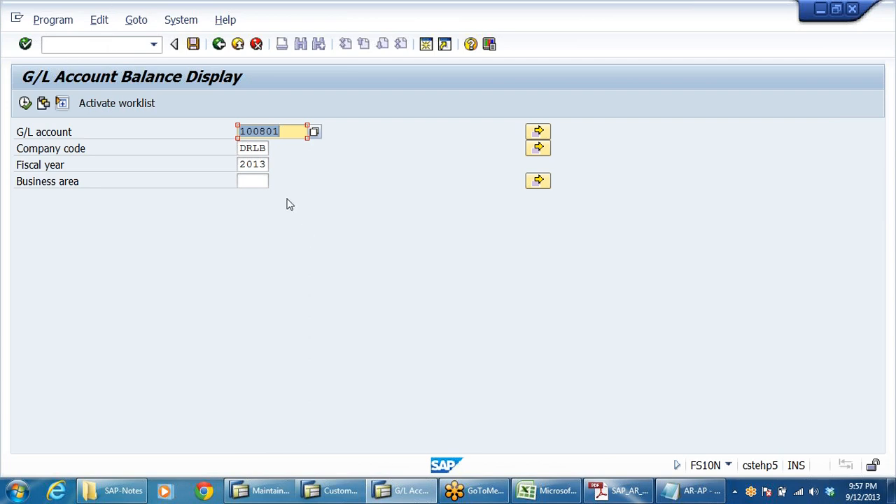
left_click(292, 132)
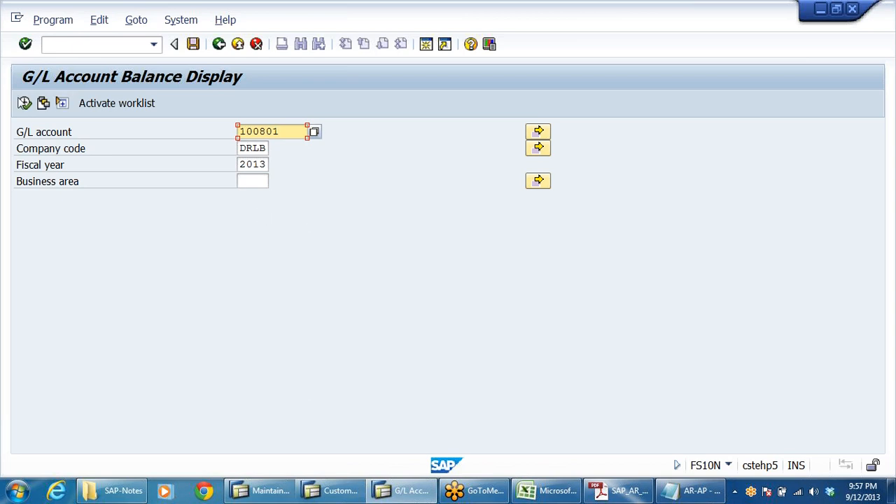
left_click(25, 103)
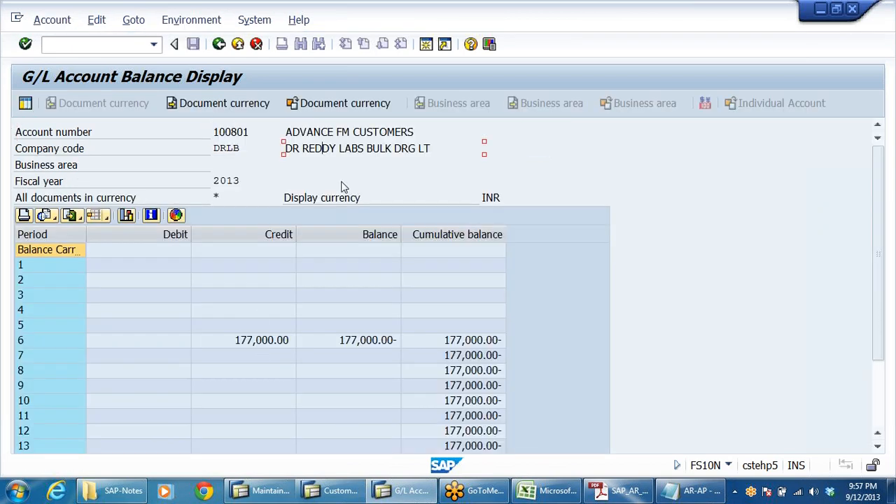
left_click(268, 325)
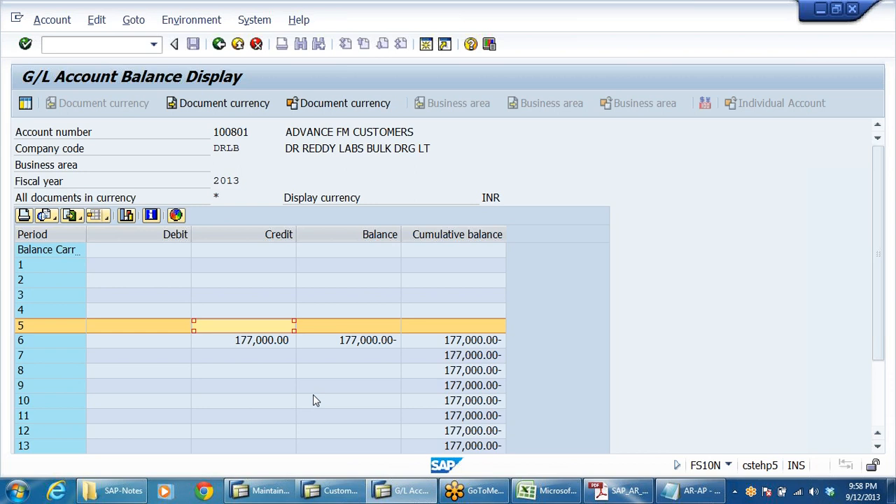
left_click(258, 344)
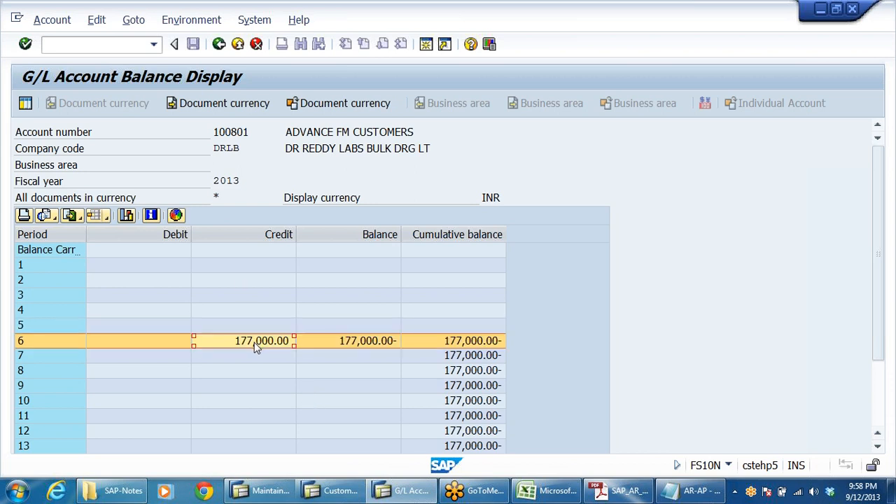
Open F-22 customer invoice entry and set the document date to 12.09.2013.
left_click(357, 493)
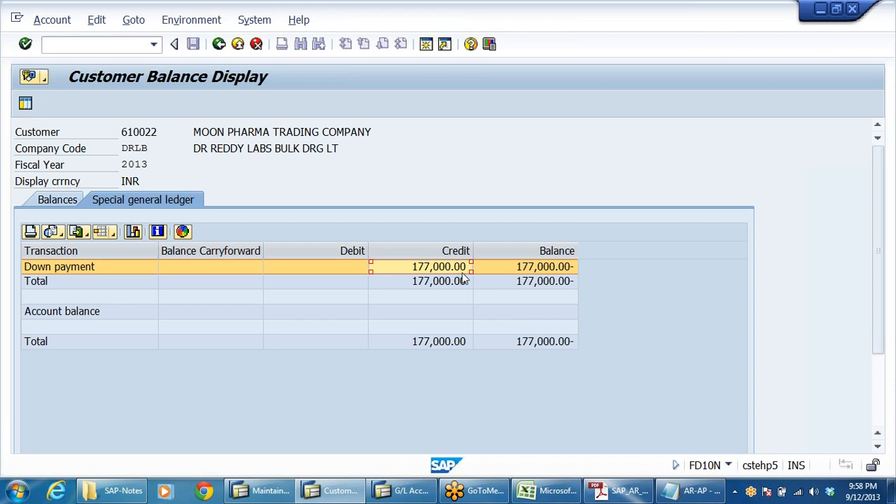
left_click(218, 44)
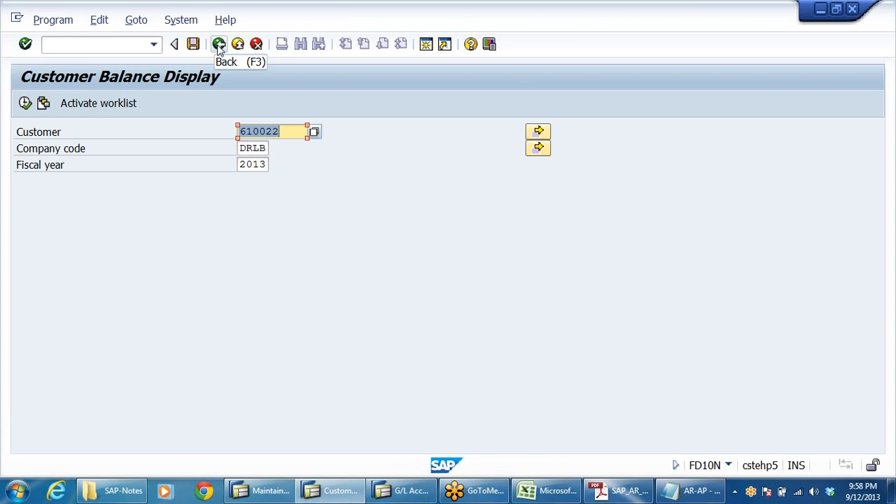
left_click(219, 44)
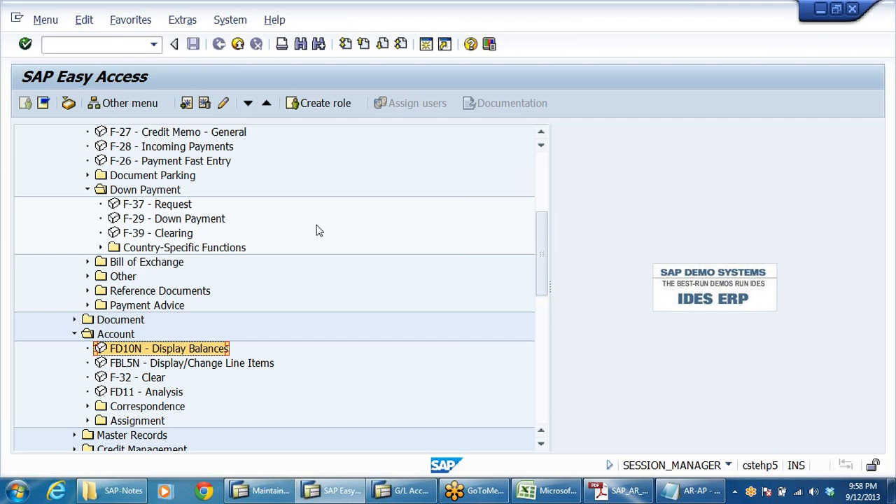
scroll(280, 394, "up", 3)
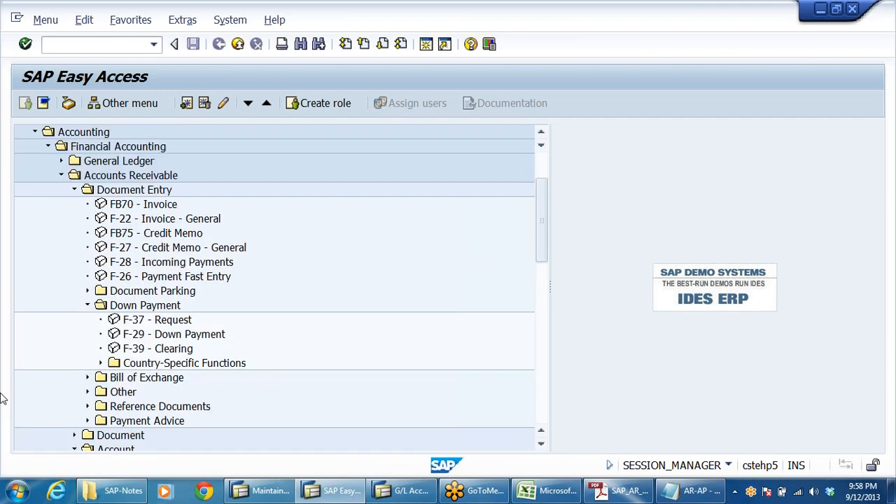
left_click(156, 223)
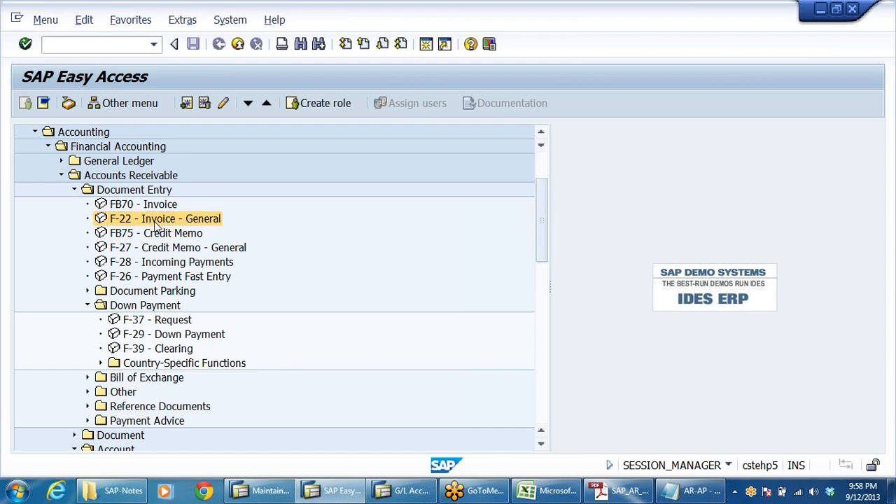
double_click(154, 222)
key("space")
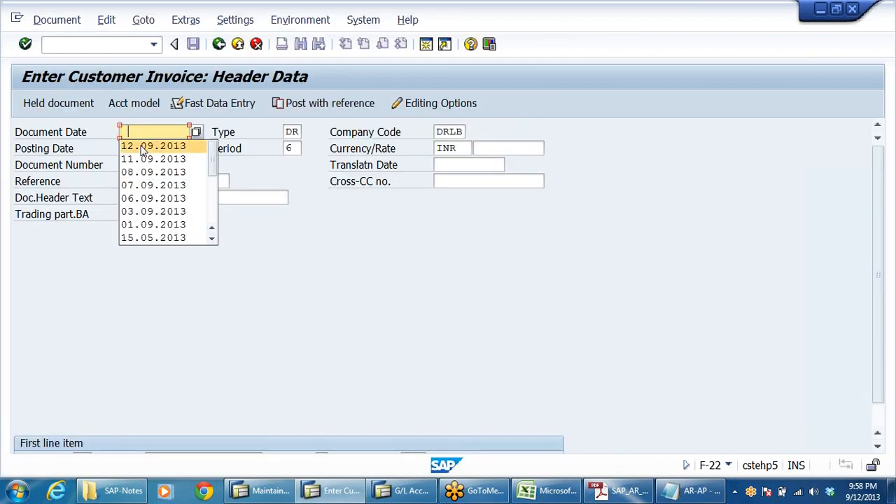
left_click(143, 147)
key("Tab")
key("Tab")
key("Return")
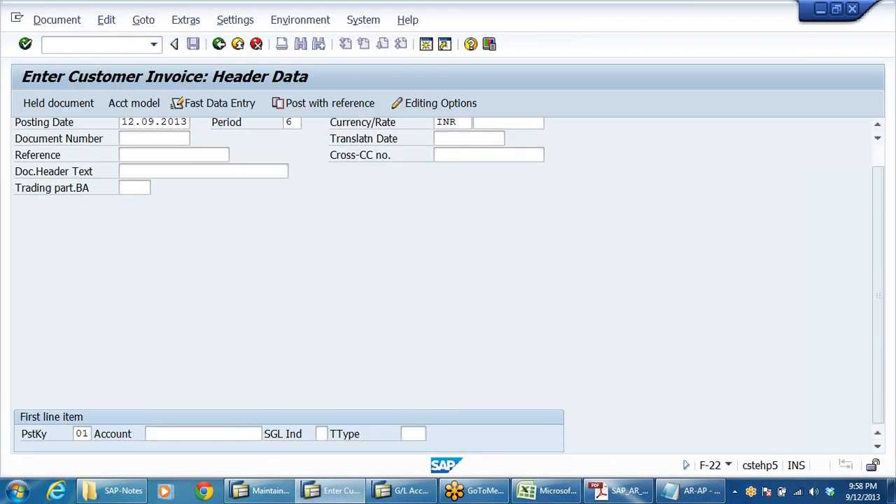
Enter the first line item with posting key 01 and customer account 610022.
left_click(196, 434)
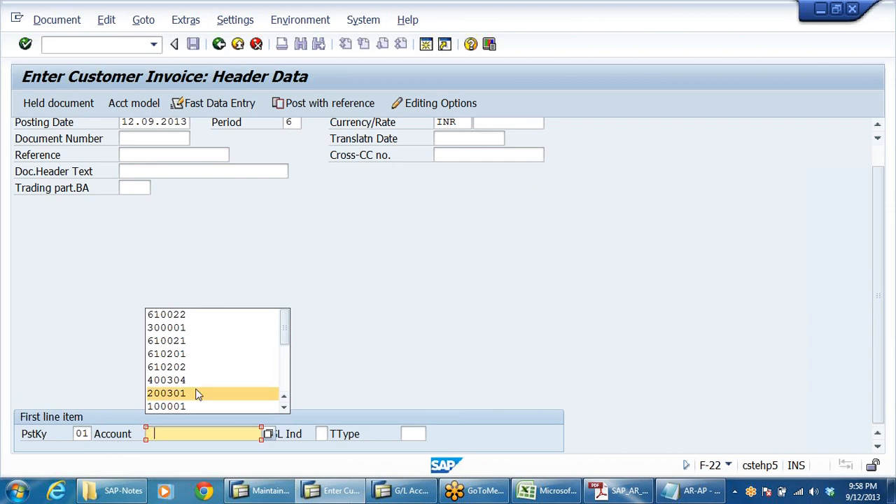
left_click(83, 434)
left_click(175, 434)
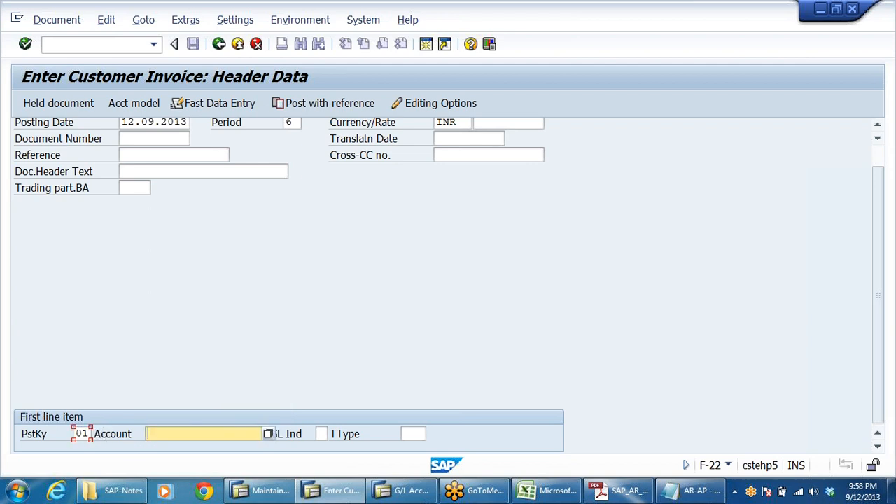
left_click(180, 432)
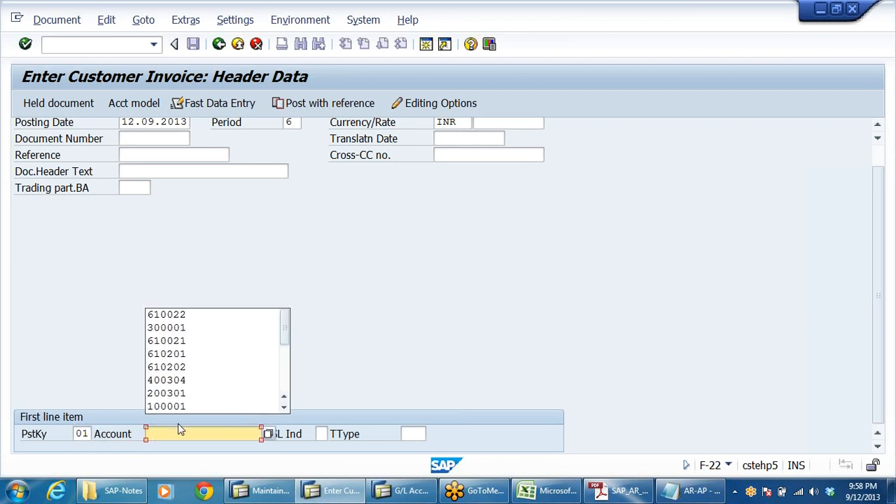
left_click(200, 316)
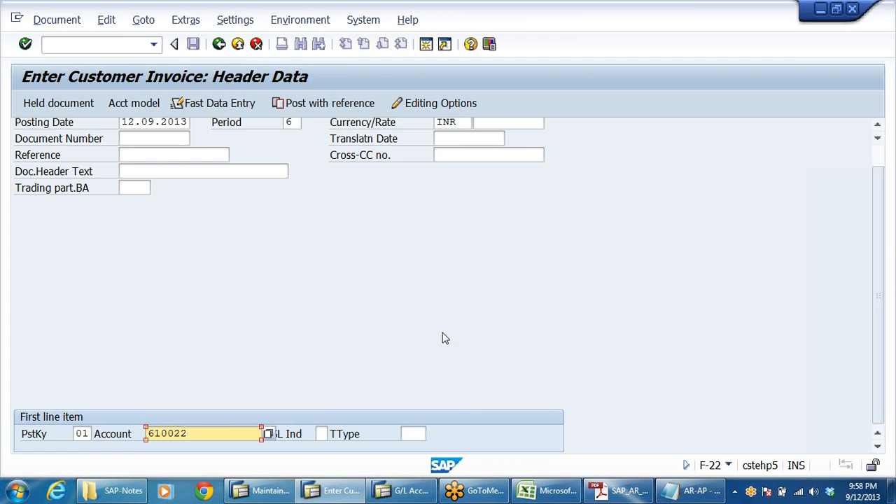
key("Return")
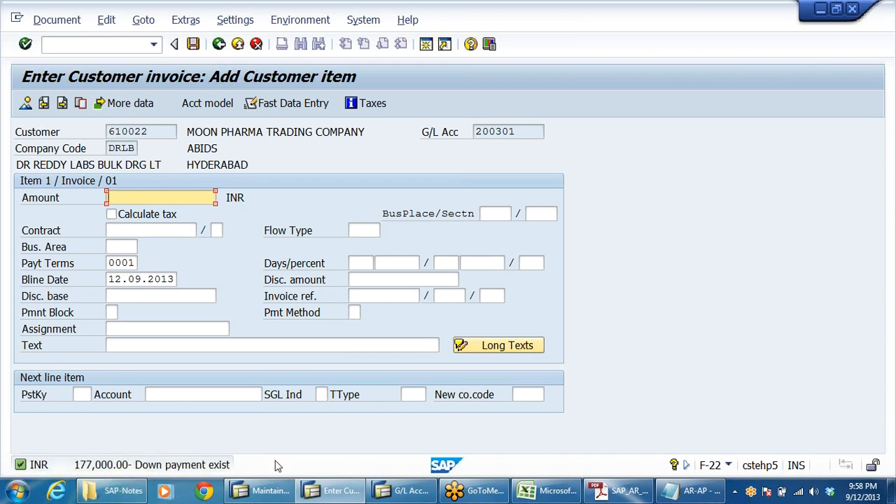
Set the customer item amount to 177000 INR and its text to SALES MADE AGAINST ADVAANCE.
left_click(126, 198)
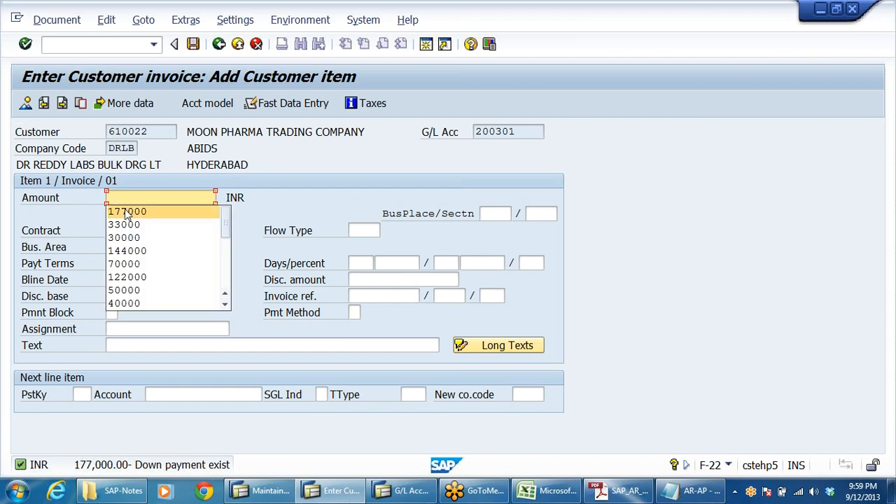
left_click(126, 212)
left_click(434, 345)
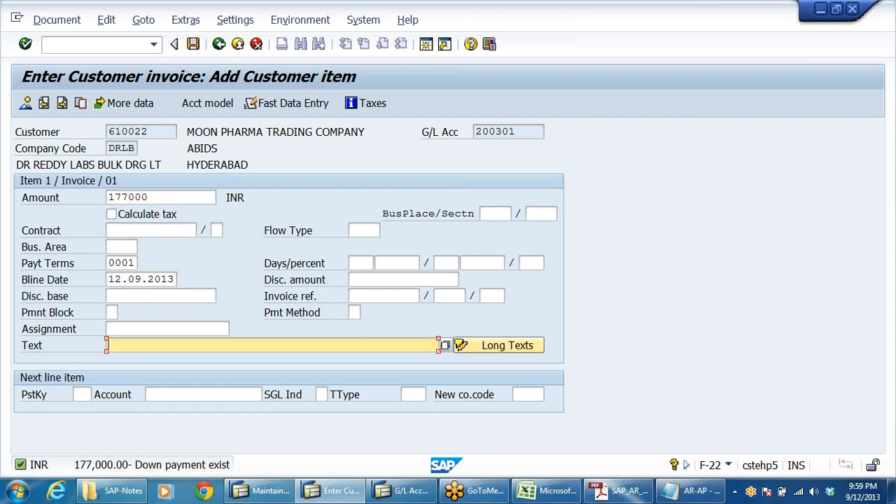
key("BackSpace")
type("SALE")
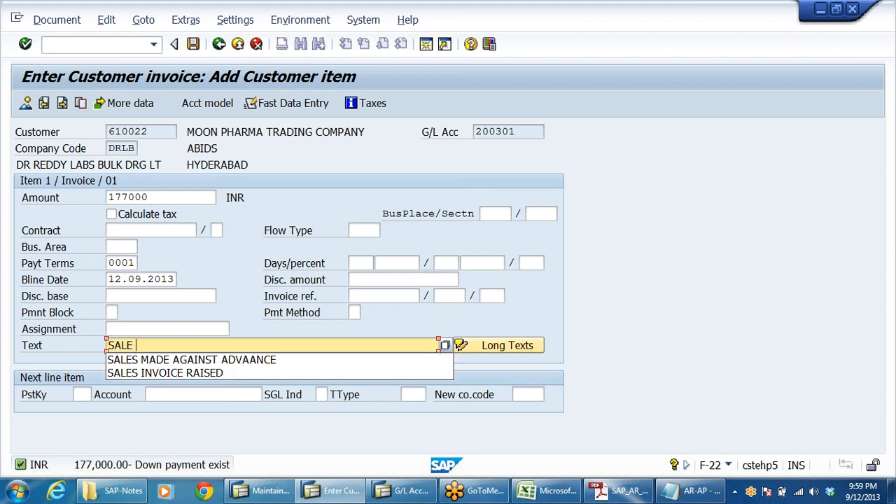
key("Down")
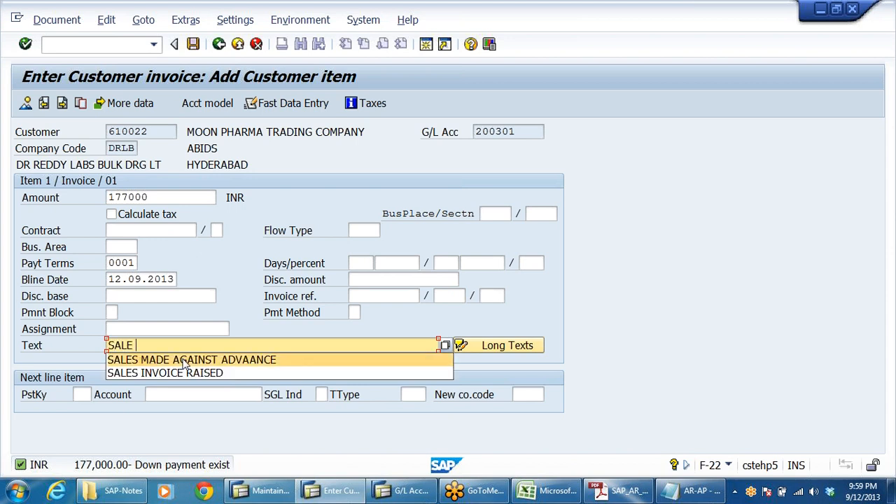
key("Return")
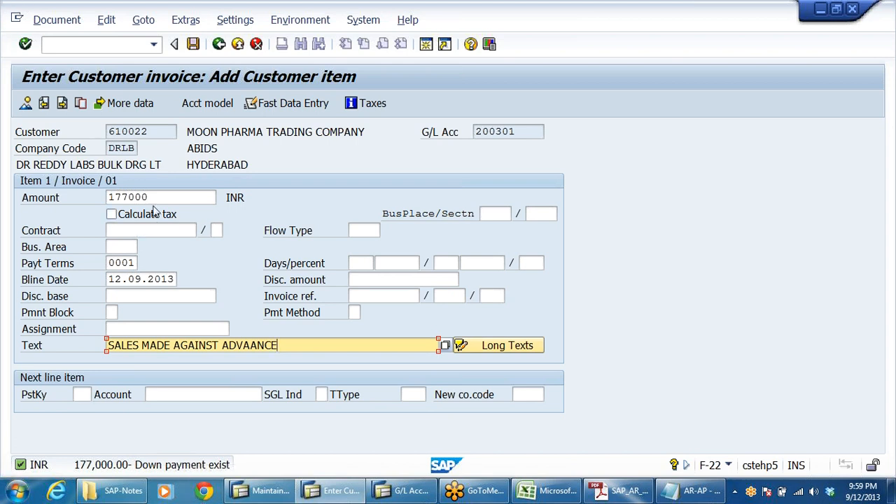
Add the next line item with posting key 50 for sales G/L account 300001.
left_click_drag(155, 198, 2, 189)
left_click(81, 395)
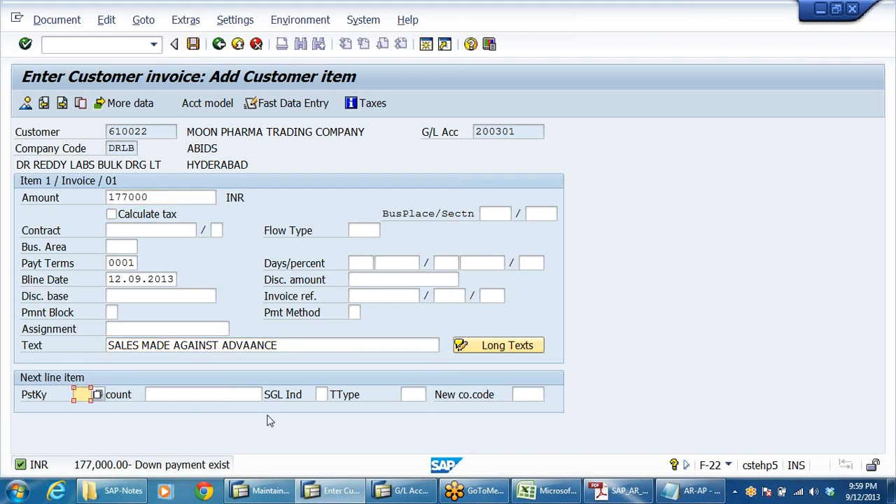
type("50")
key("Tab")
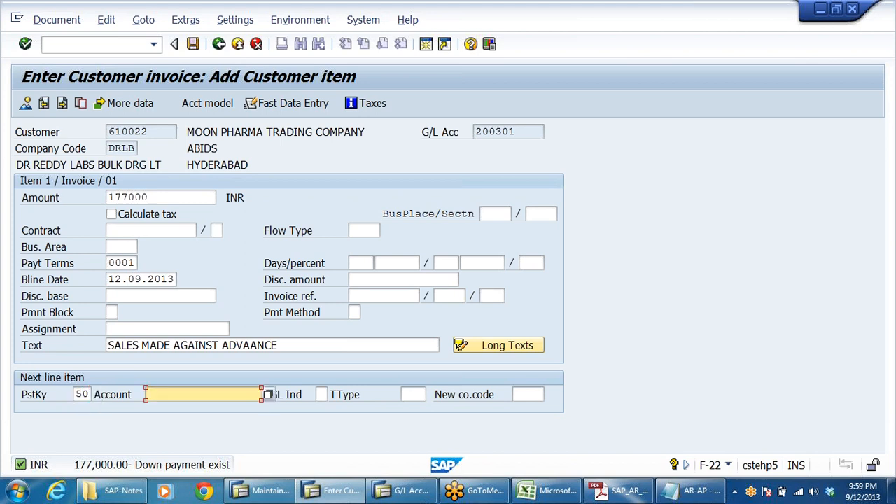
type("3")
left_click(186, 414)
key("Return")
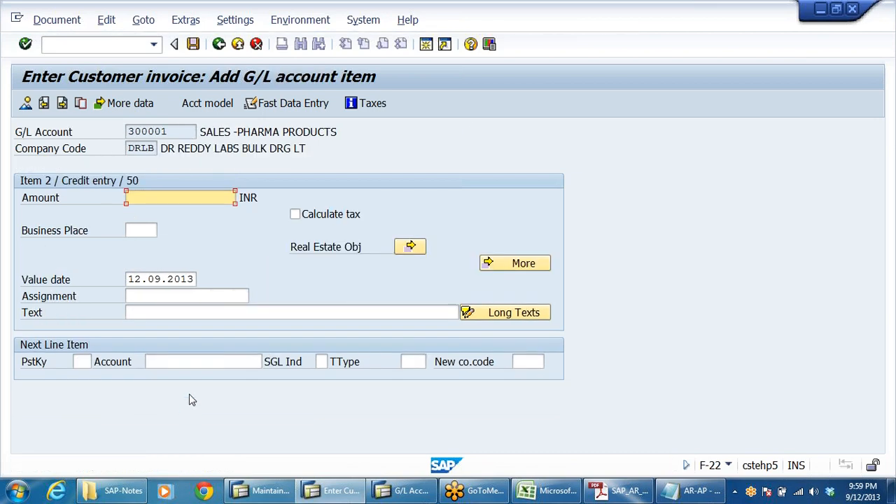
Set the G/L credit item amount to 177000 INR and its text to SALES MADE AGAINST ADVAANCE.
left_click(180, 198)
left_click(168, 210)
left_click(294, 312)
left_click(210, 324)
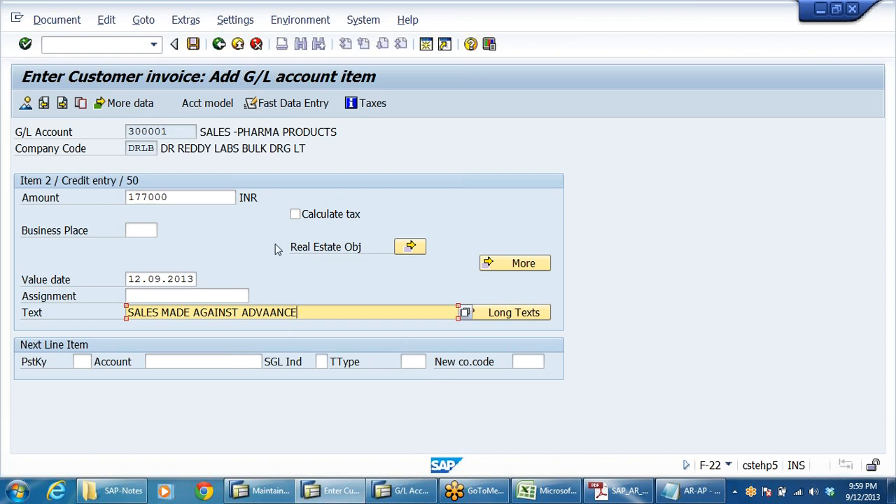
Display the document overview and open the customer line item to review its reconciliation G/L account.
left_click(25, 105)
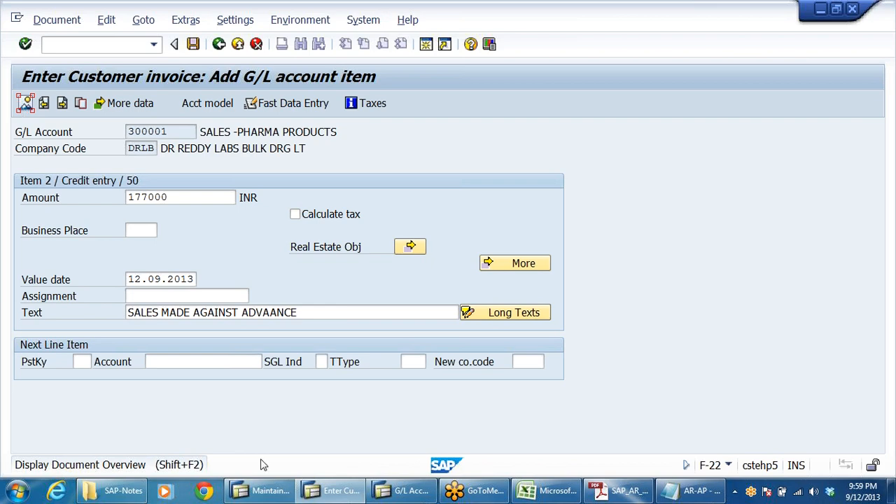
left_click(24, 104)
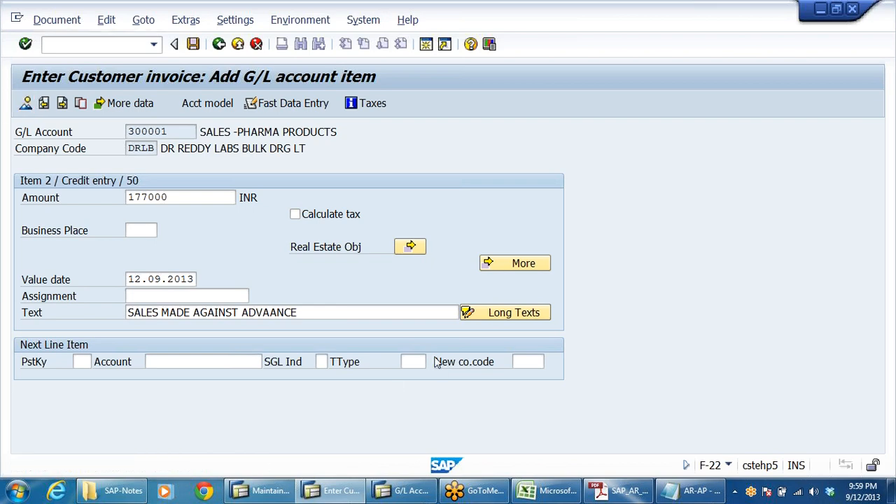
left_click(240, 246)
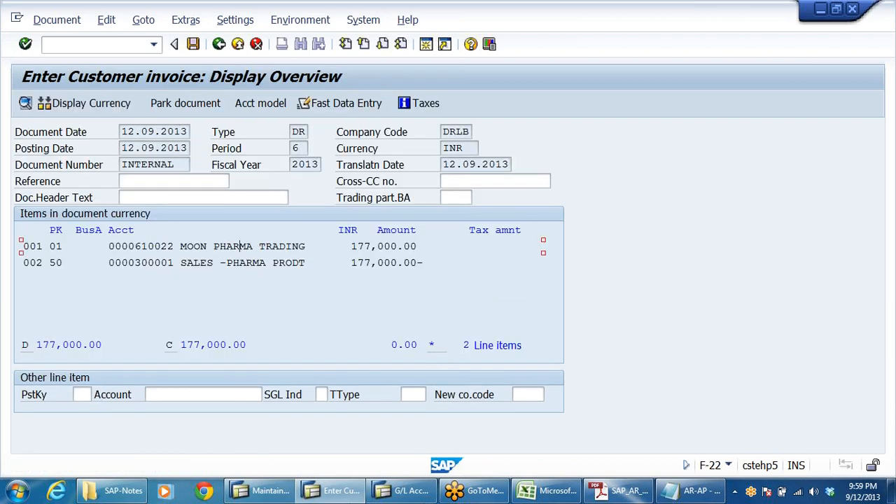
double_click(246, 249)
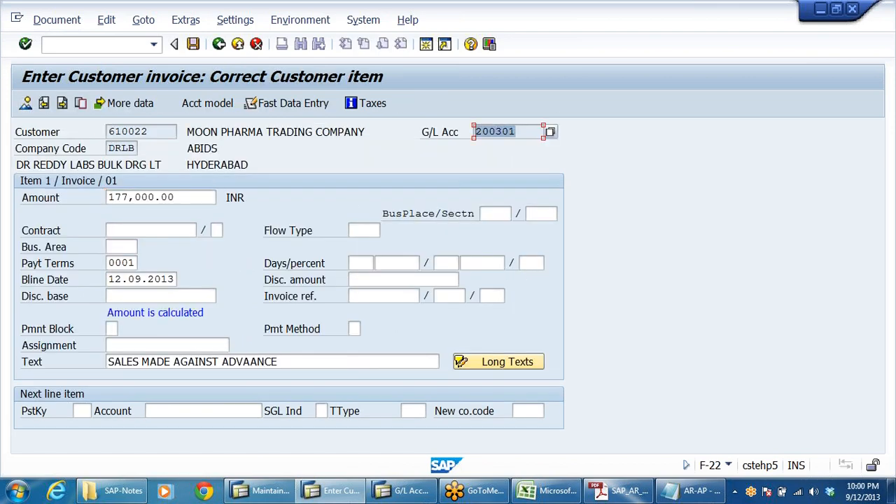
key("shift+Tab")
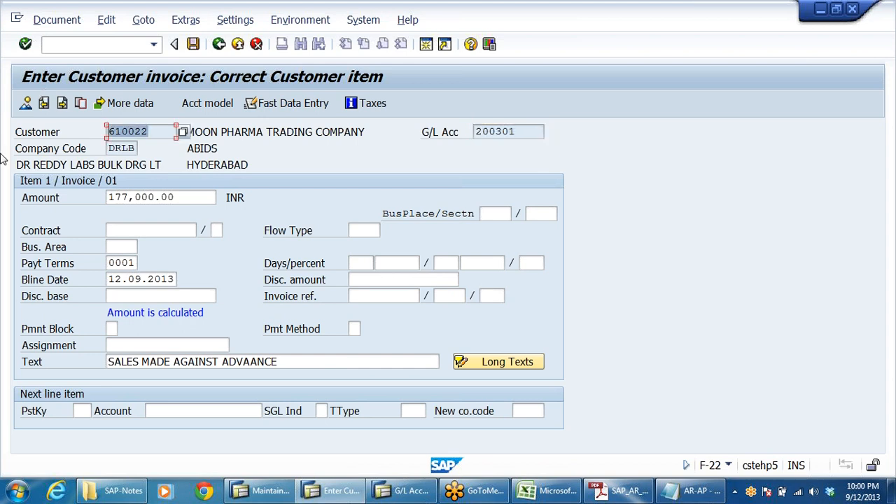
key("Tab")
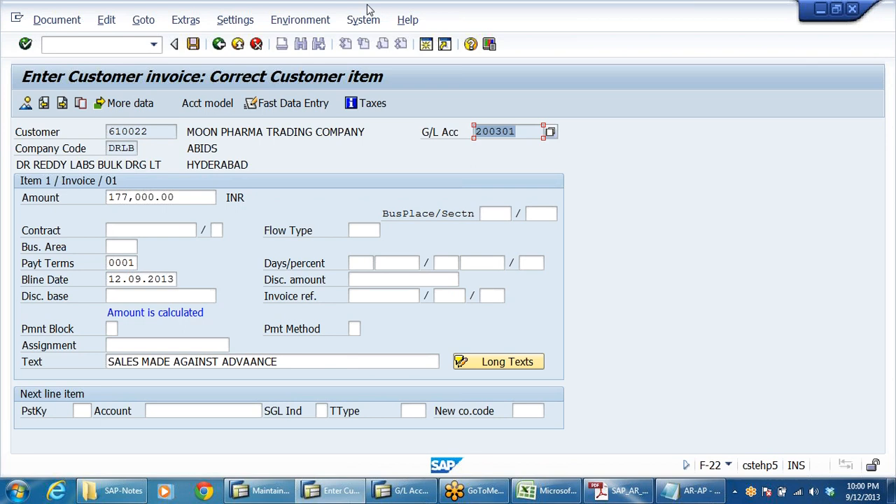
Post the customer invoice document.
left_click(238, 44)
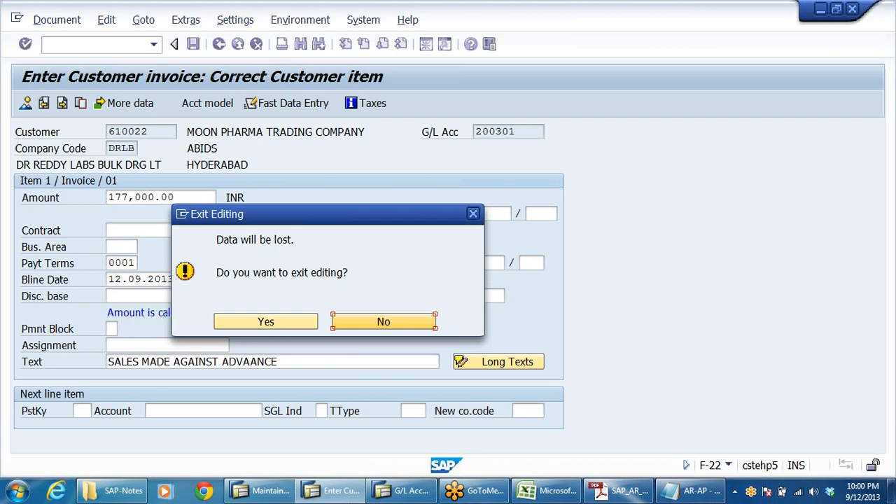
left_click(395, 320)
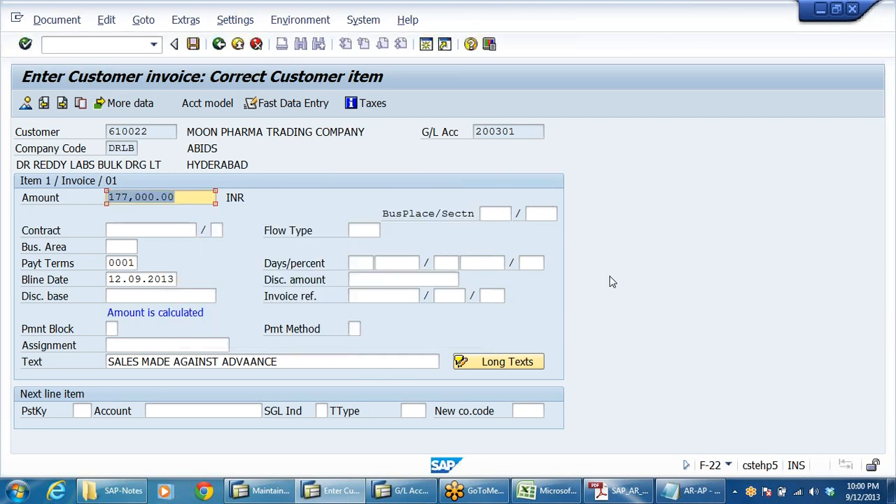
left_click(25, 104)
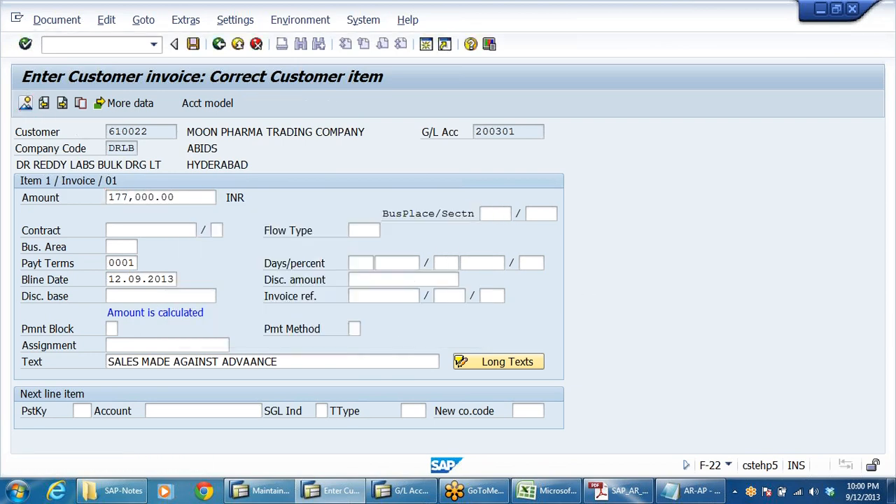
left_click(193, 44)
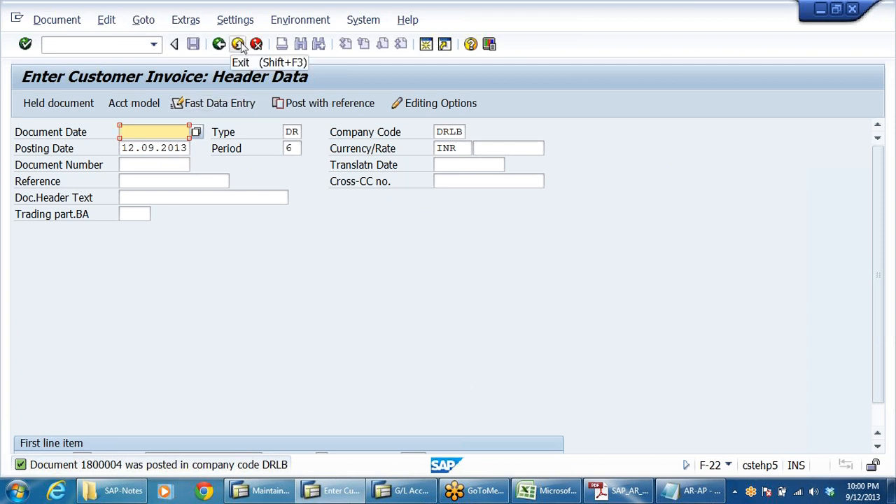
Review the G/L account balance display for advance account 100801 and return to its selection screen.
left_click(404, 491)
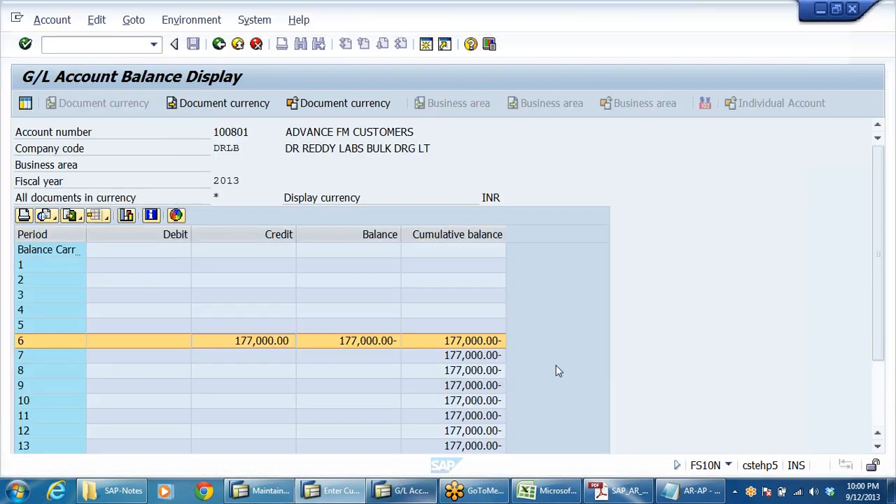
left_click(219, 45)
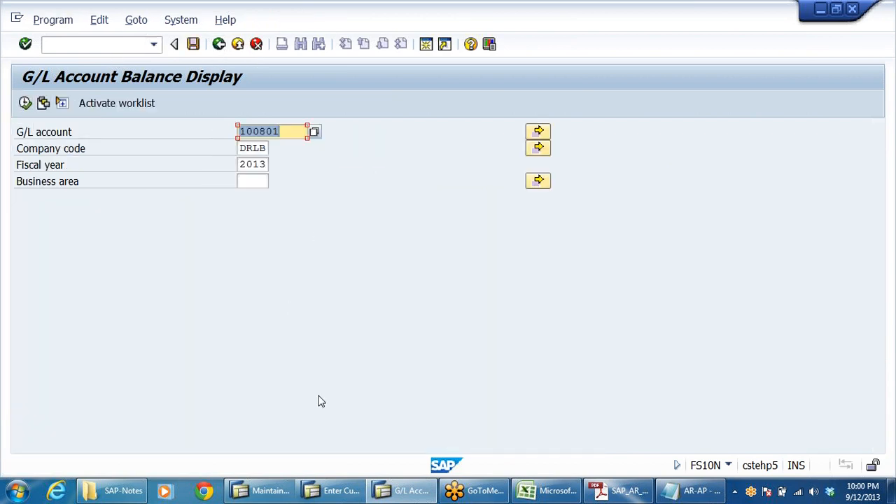
Exit invoice entry and display customer balances for customer 610022, company code DRLB, fiscal year 2013.
left_click(333, 490)
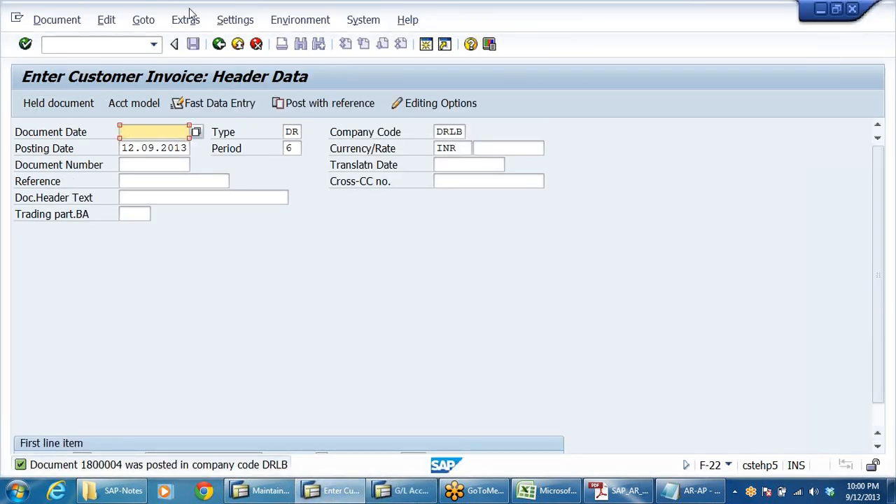
left_click(256, 44)
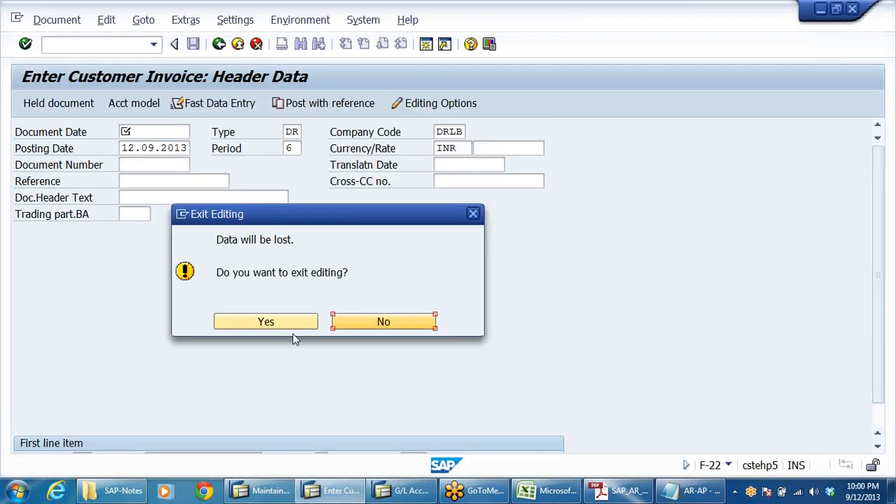
left_click(287, 326)
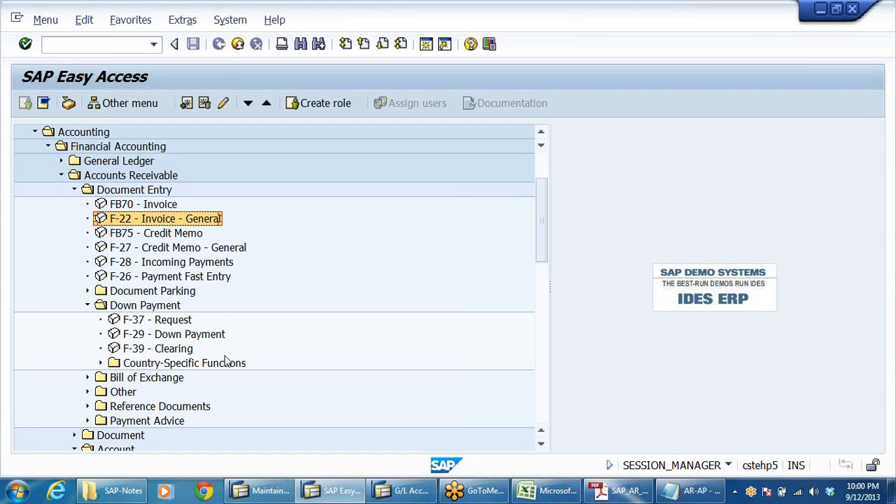
scroll(277, 339, "down", 5)
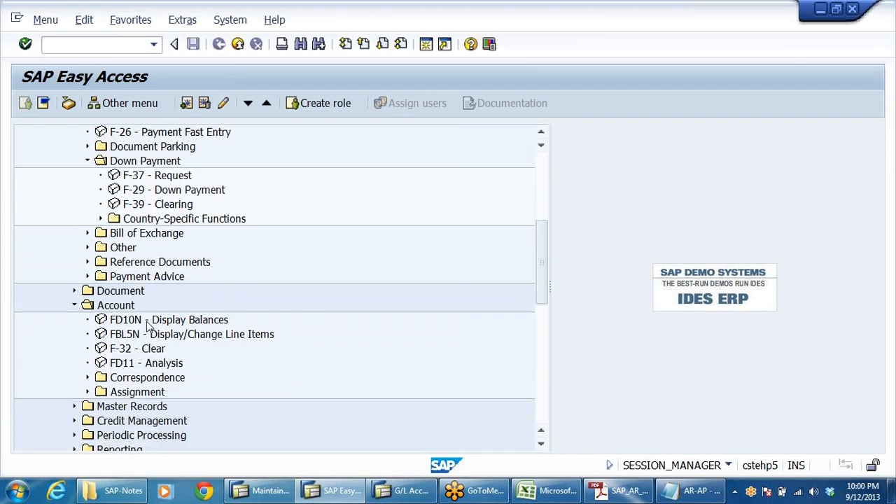
double_click(147, 324)
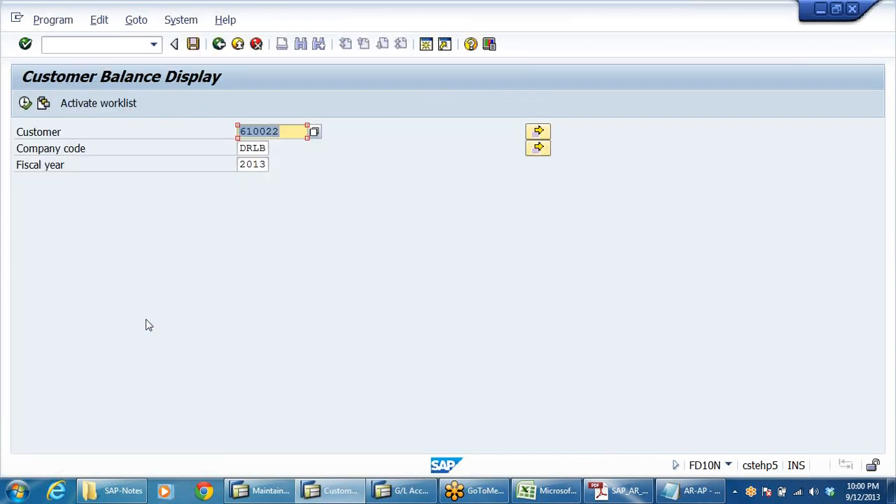
double_click(130, 72)
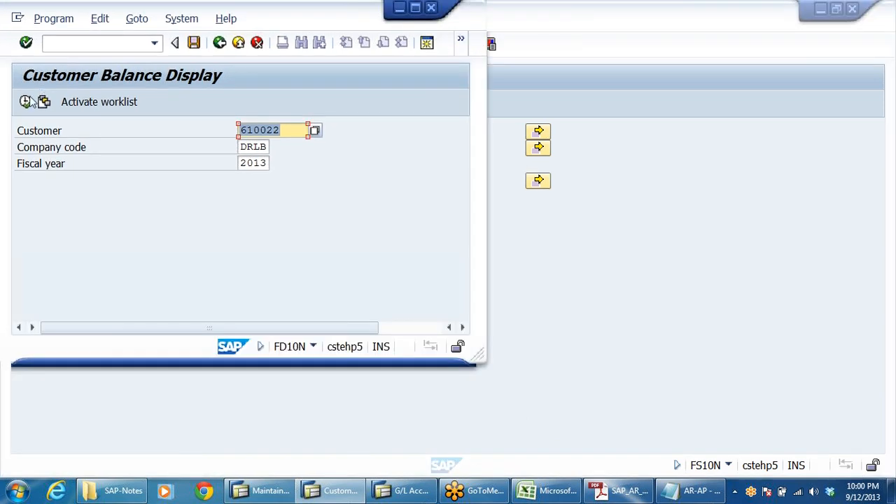
left_click(415, 8)
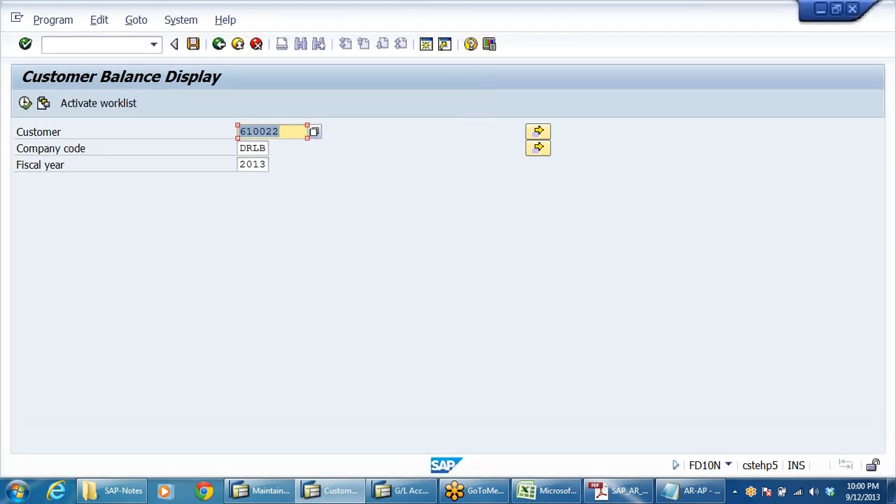
left_click(24, 103)
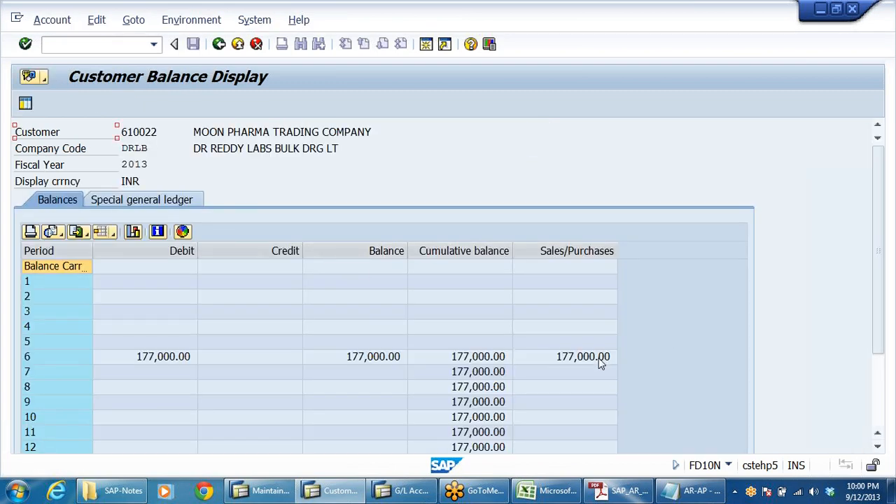
Compare the customer's period balances with its special general ledger down payment balances.
left_click(147, 360)
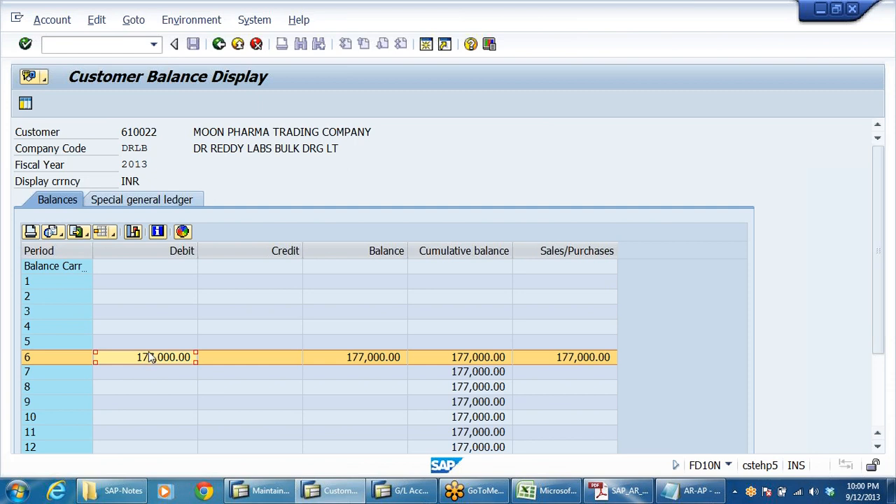
left_click(126, 200)
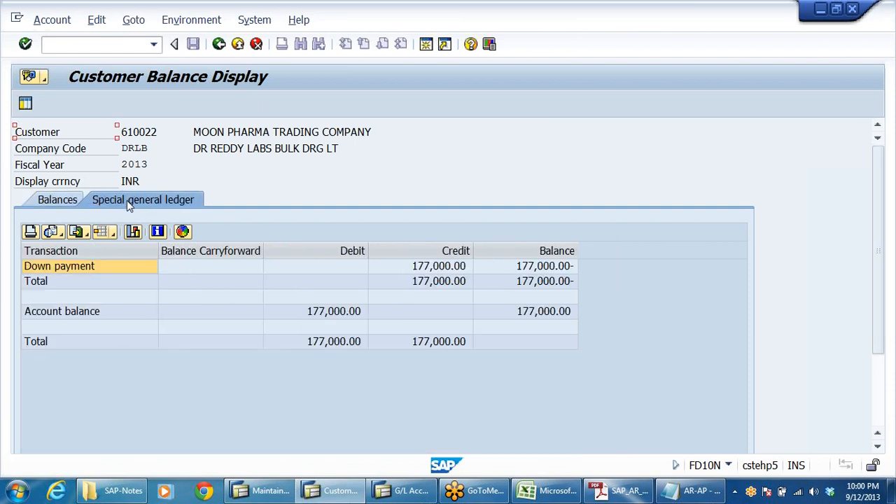
left_click(459, 270)
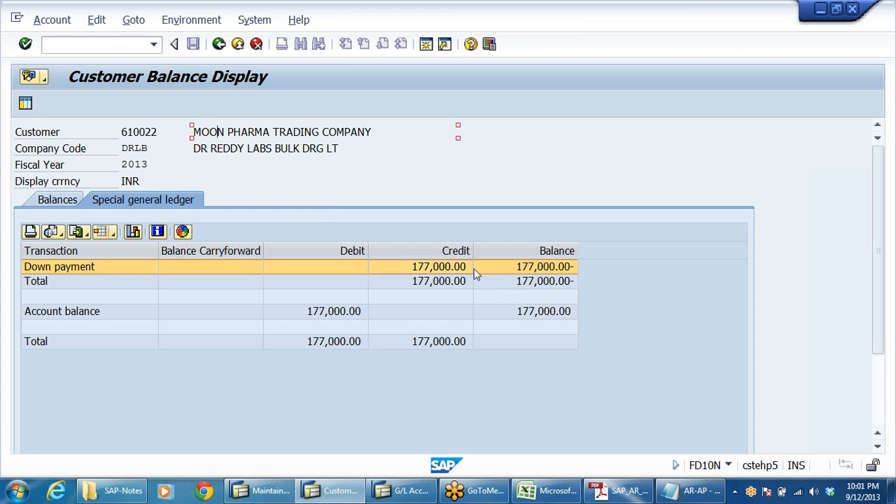
left_click(54, 201)
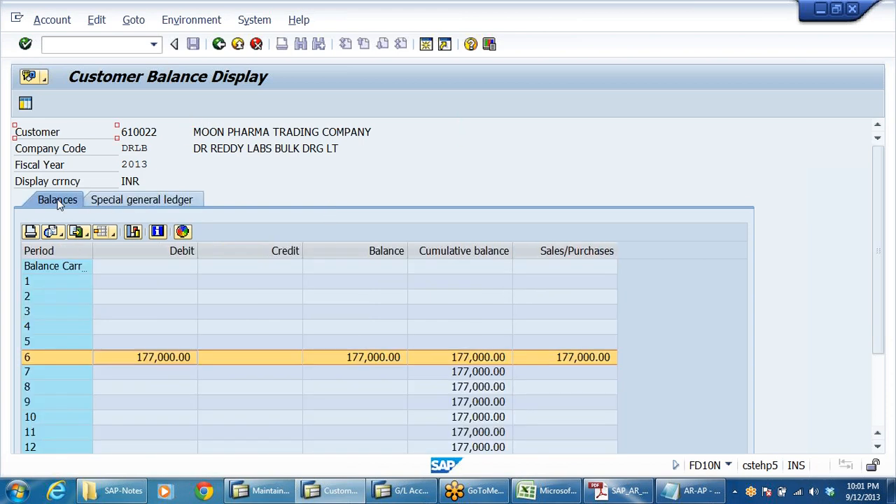
left_click(167, 356)
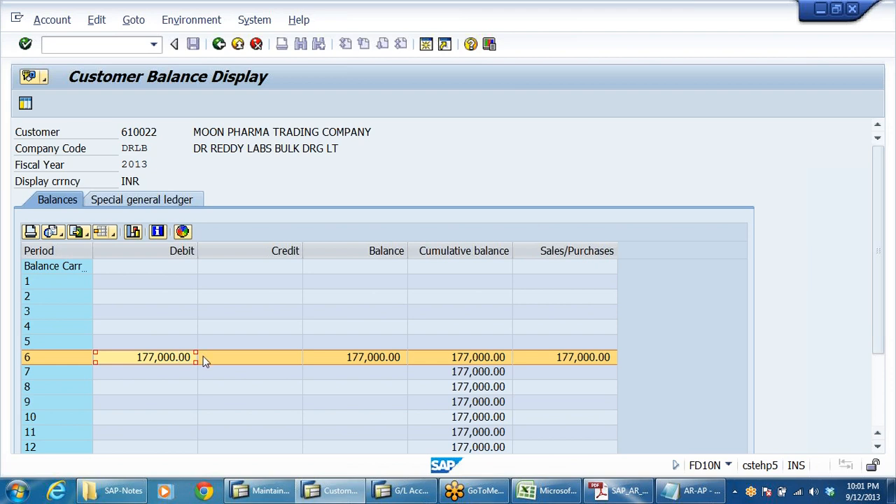
left_click(272, 363)
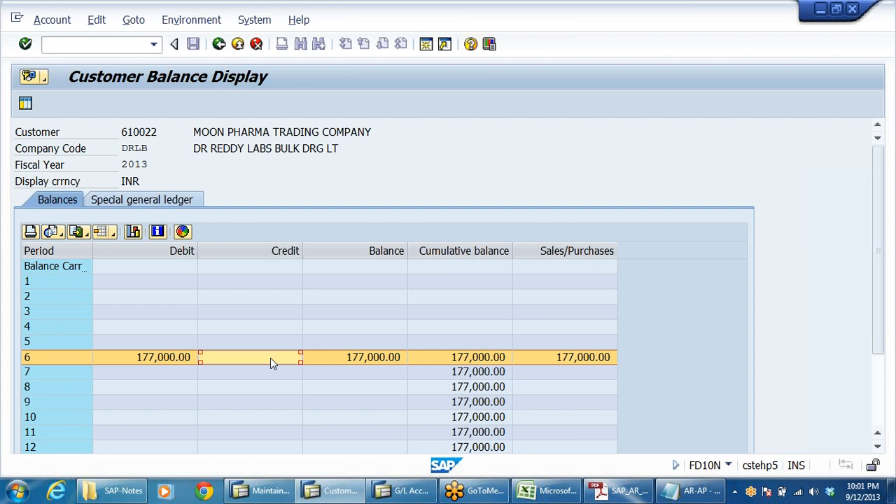
left_click(248, 132)
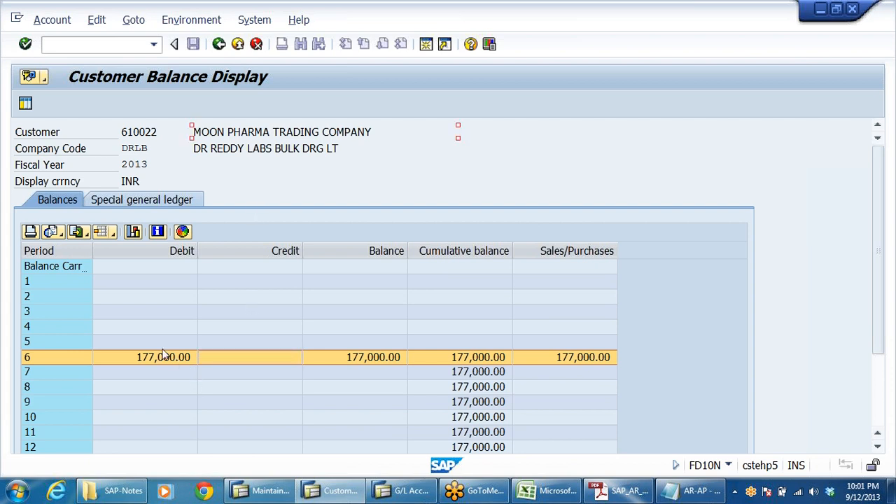
left_click(240, 363)
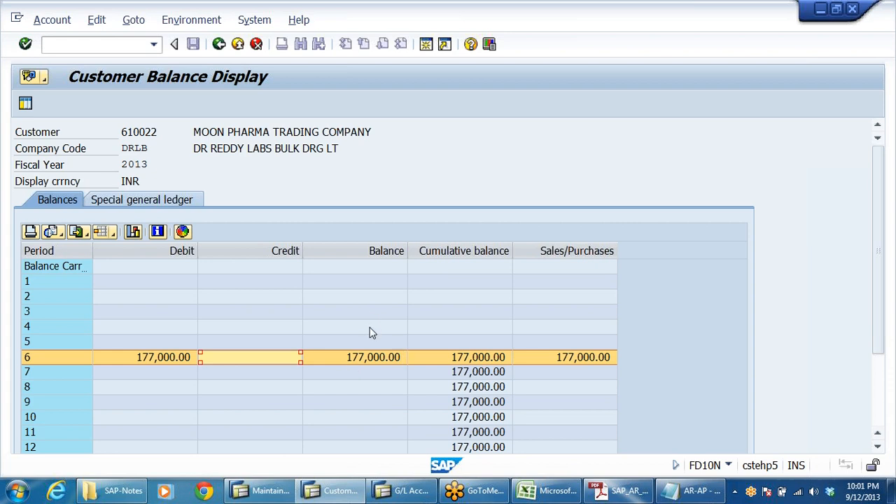
left_click(152, 202)
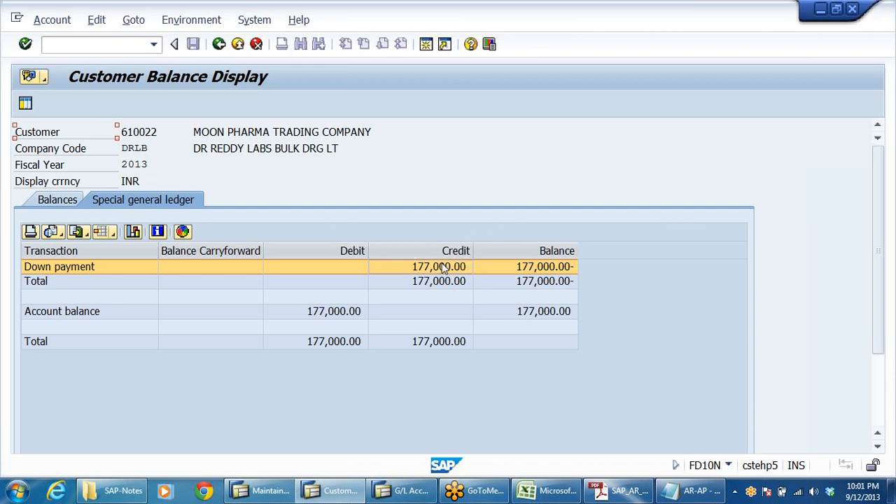
left_click(58, 201)
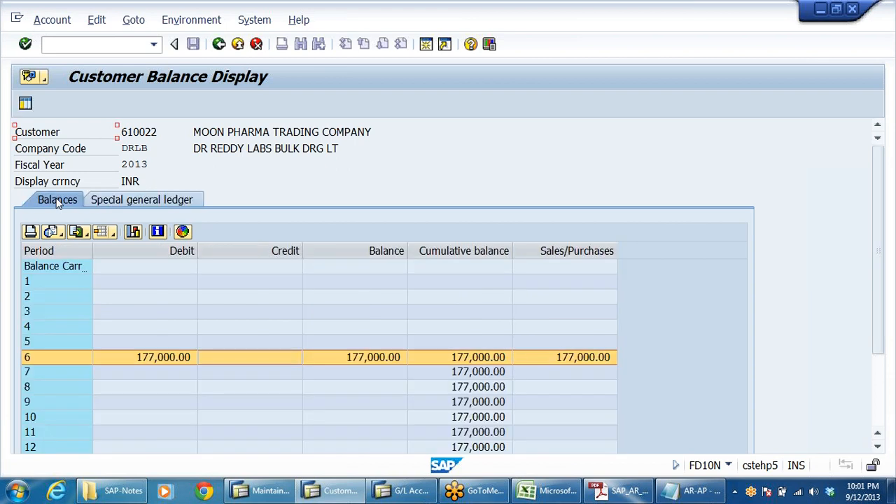
left_click(168, 358)
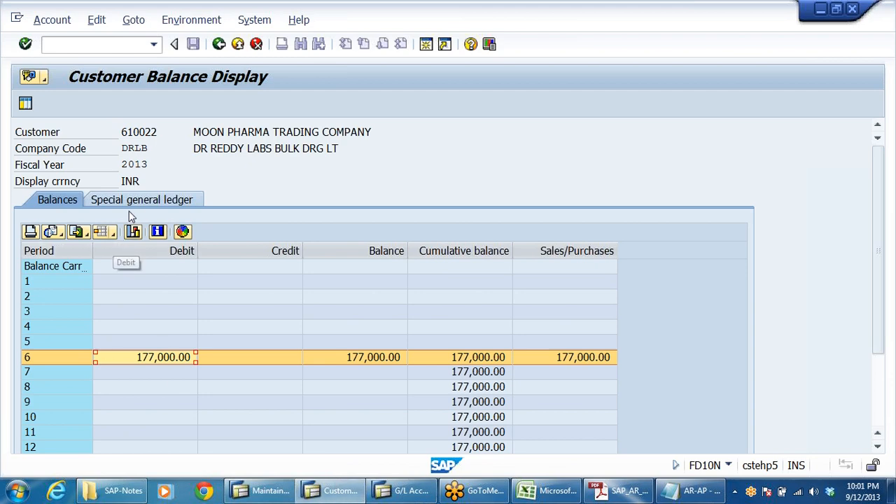
left_click(151, 201)
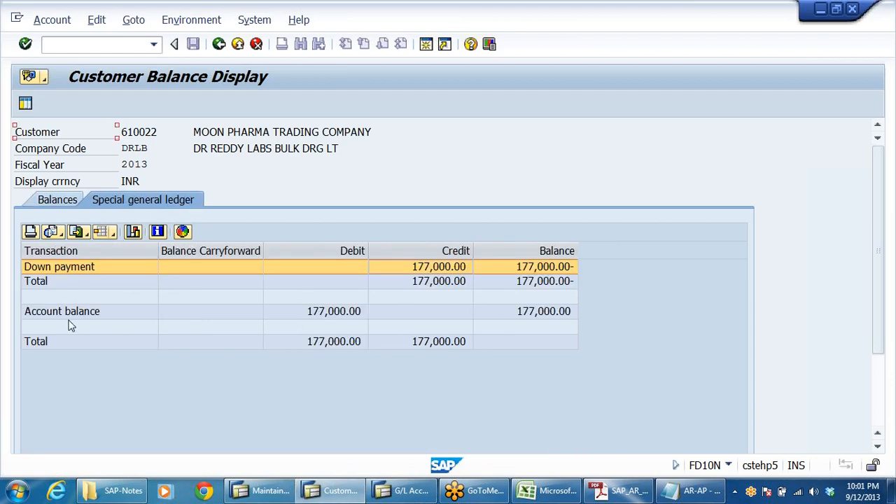
left_click(62, 202)
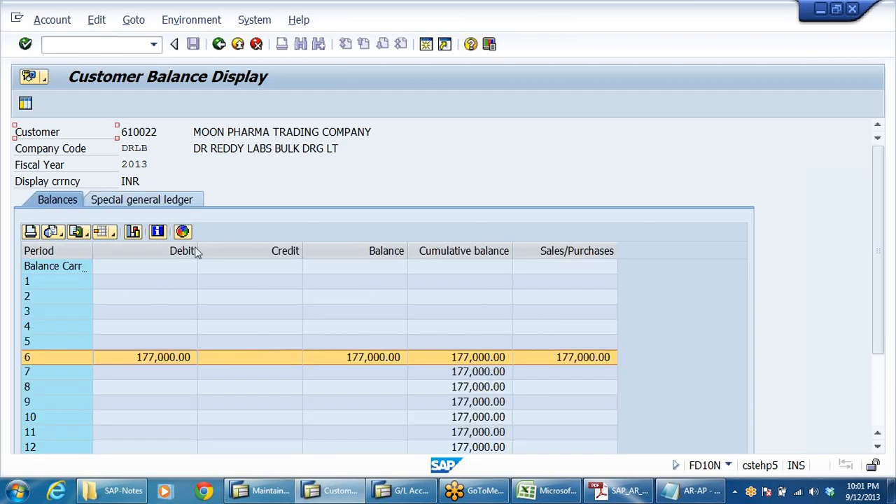
left_click(160, 132)
key("Tab")
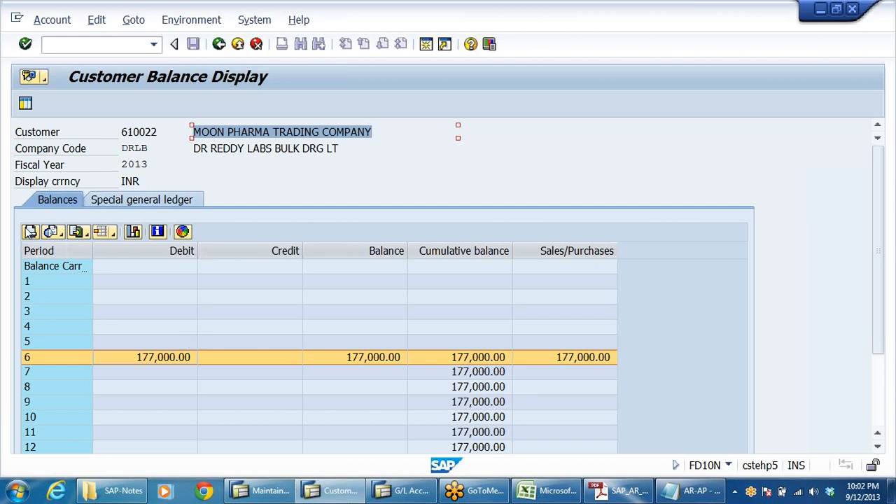
left_click(145, 201)
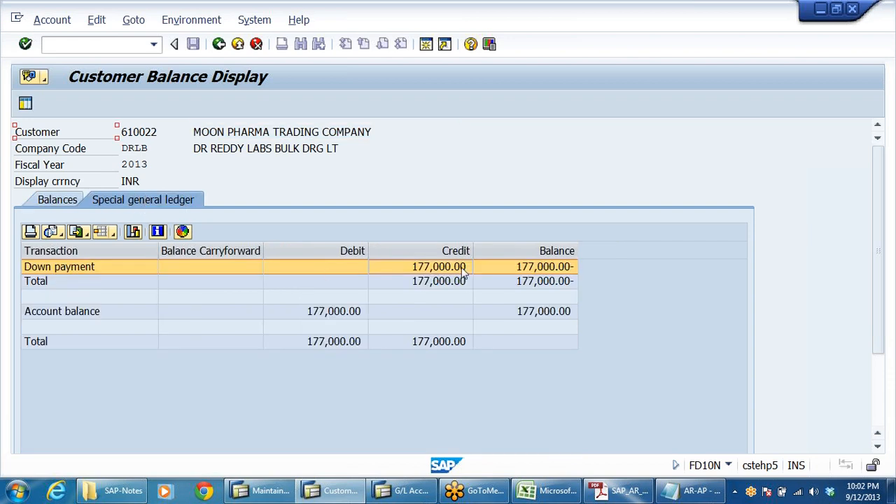
Switch the customer balance display back to period balances, then exit to the main menu.
left_click(321, 284)
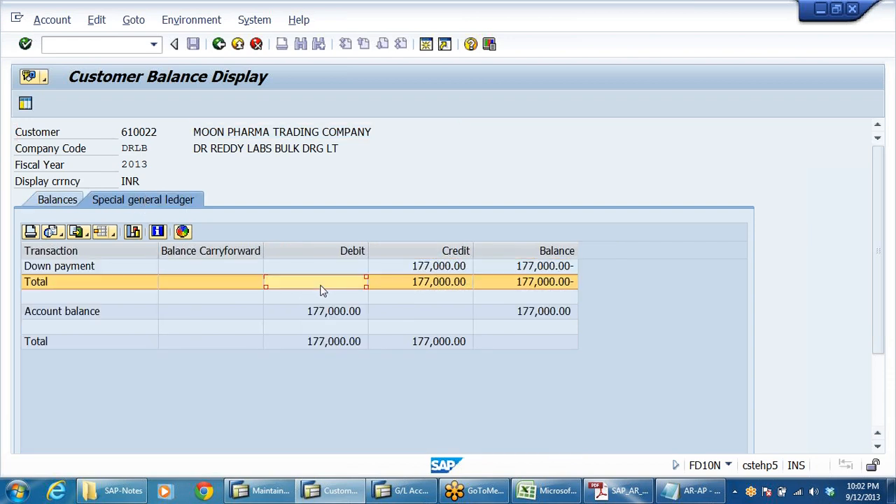
left_click(70, 203)
left_click(276, 361)
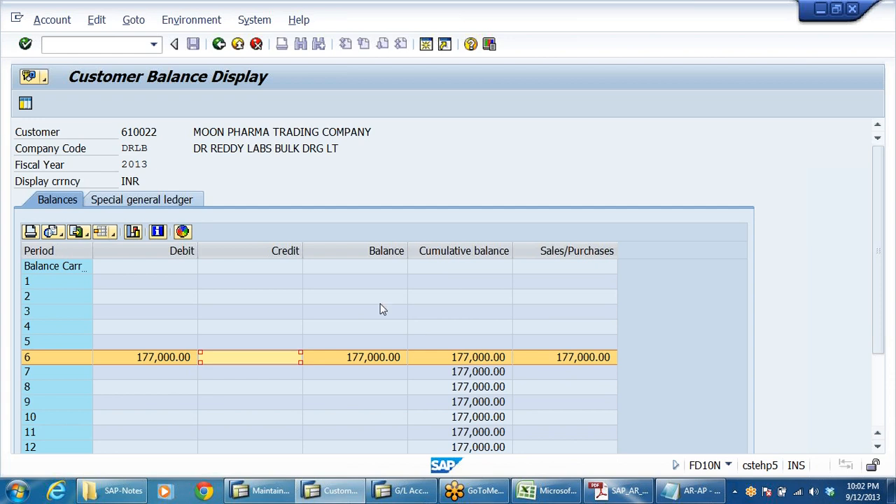
left_click(237, 44)
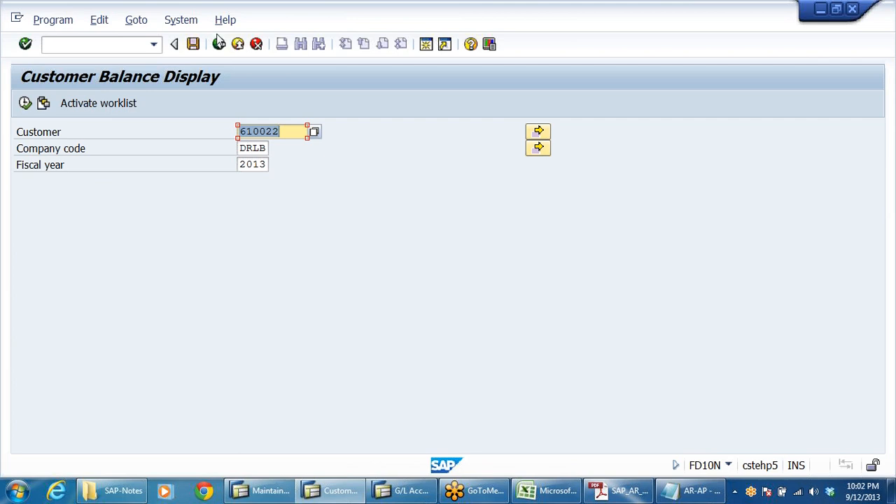
left_click(237, 44)
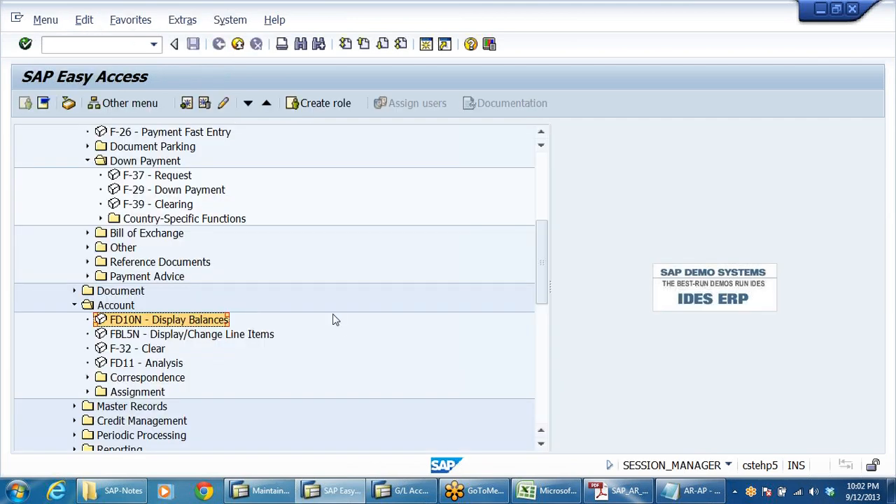
Open the F-39 Clearing transaction for customer down payments.
scroll(333, 319, "up", 2)
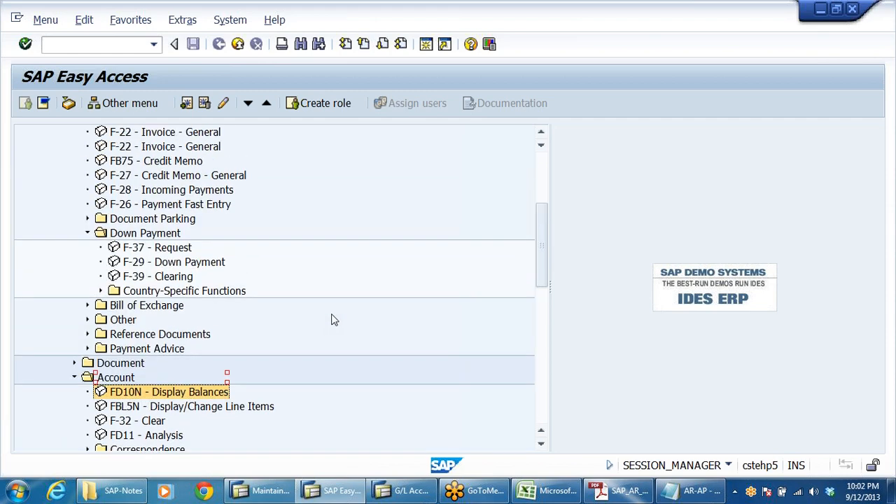
scroll(334, 318, "up", 2)
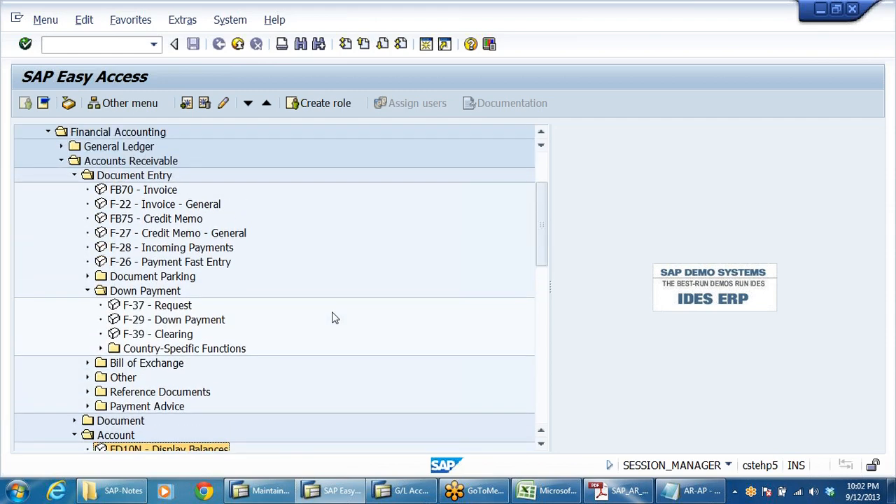
scroll(334, 318, "down", 1)
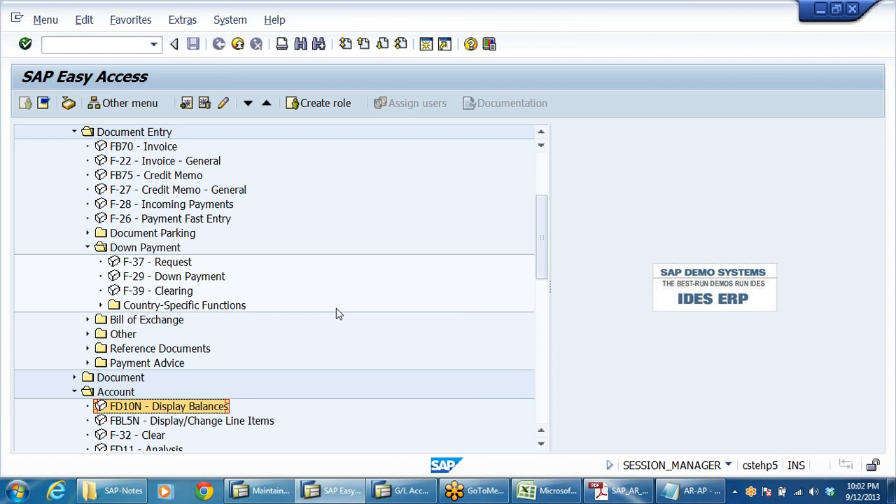
left_click(130, 268)
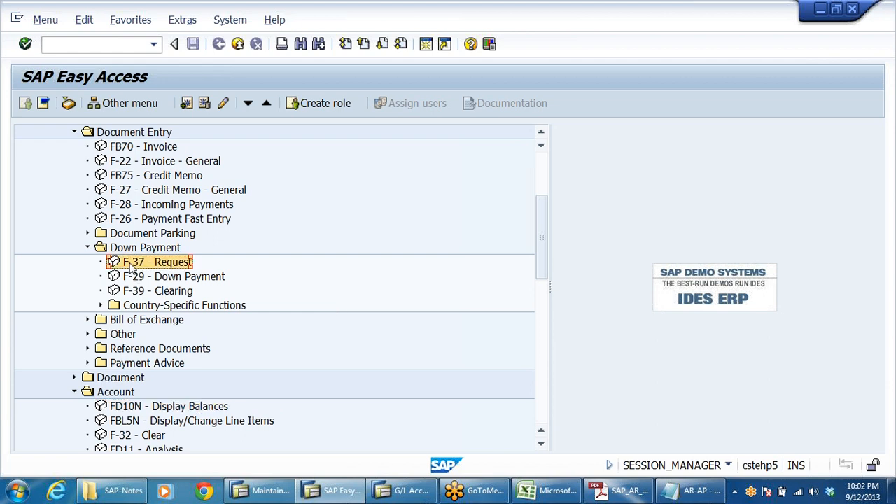
left_click(186, 278)
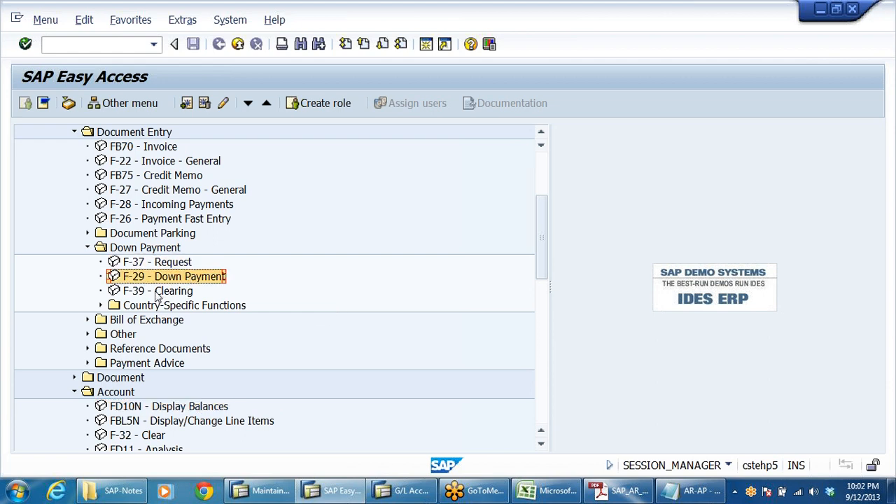
left_click(158, 293)
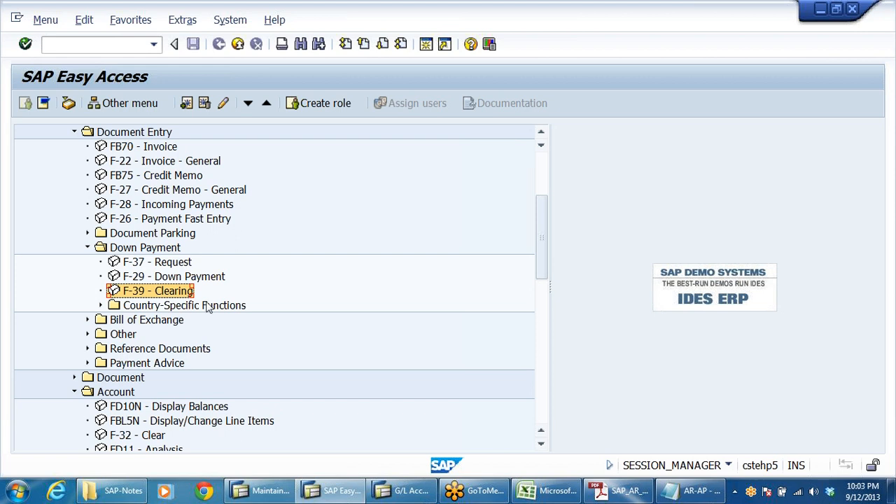
double_click(138, 292)
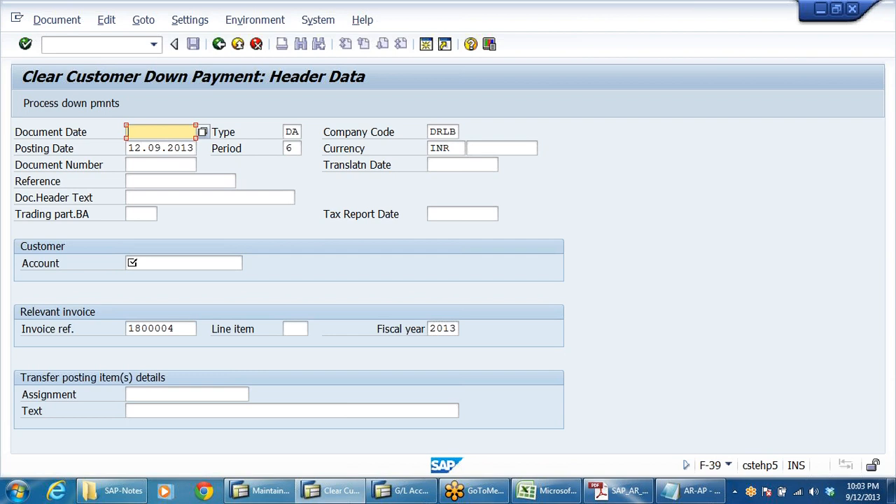
Set the document date to 12.09.2013 and the customer account to 610022 in the clearing header.
left_click(159, 146)
left_click(161, 263)
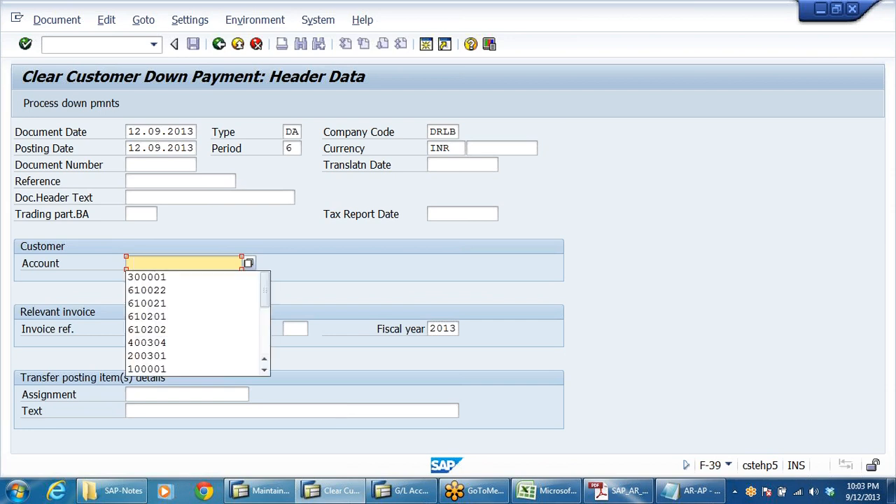
left_click(166, 290)
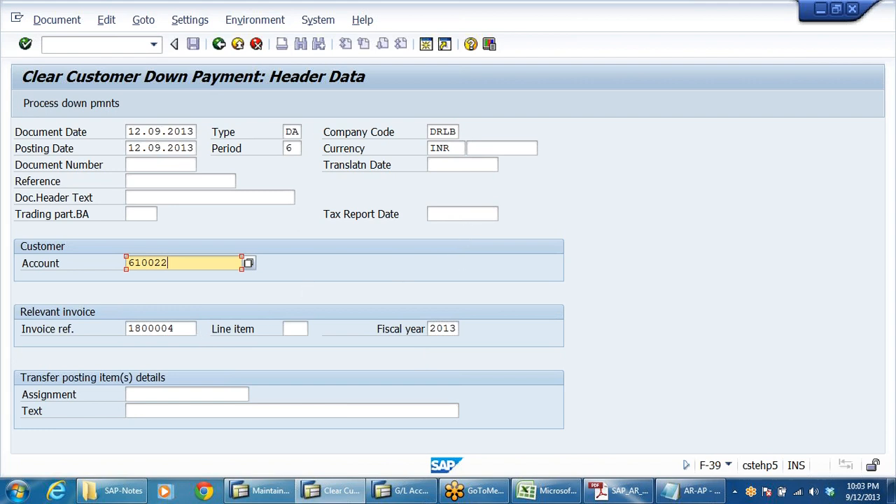
key("Tab")
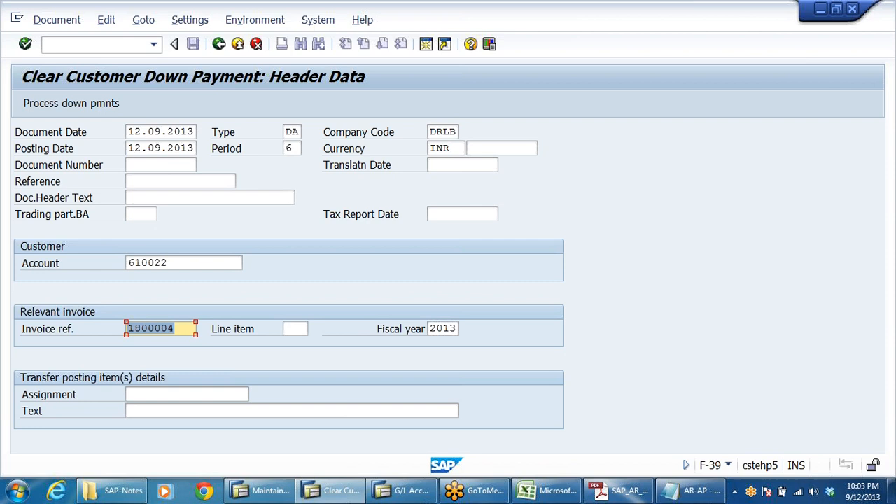
Enter the transfer posting text TRANSFER OF BALANCE FM SPL GL TO NORMAL GL.
left_click(178, 411)
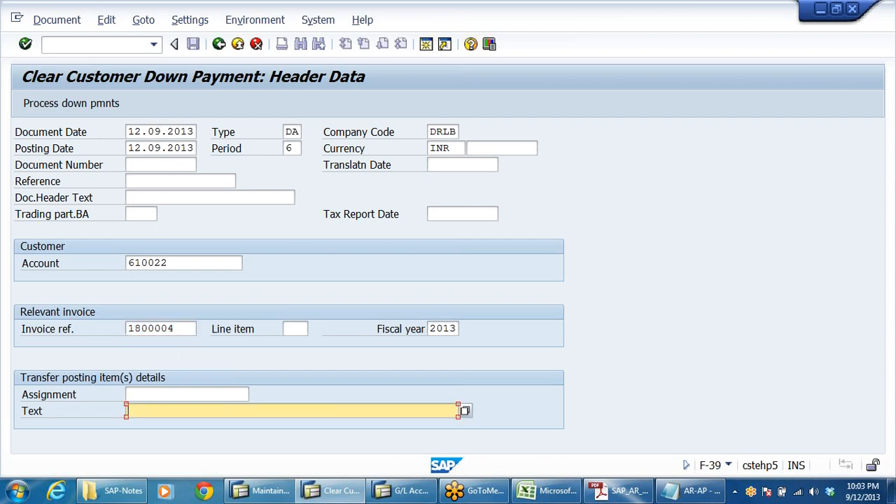
type("T")
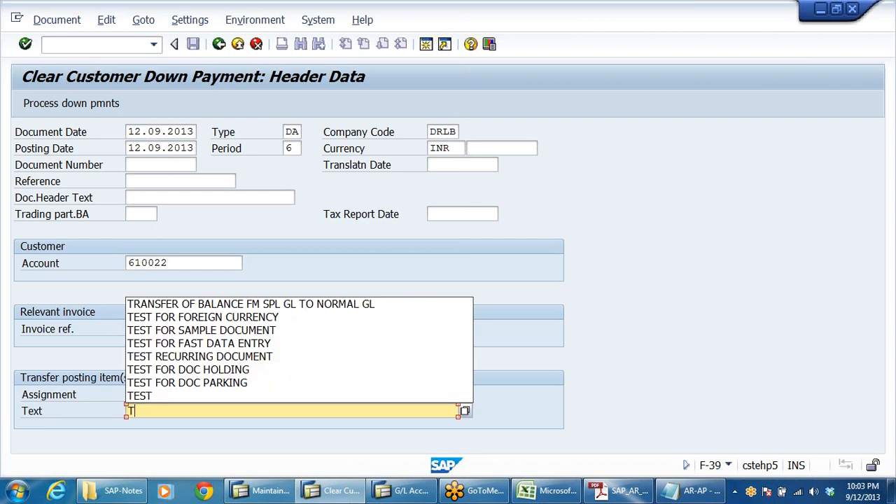
left_click(297, 304)
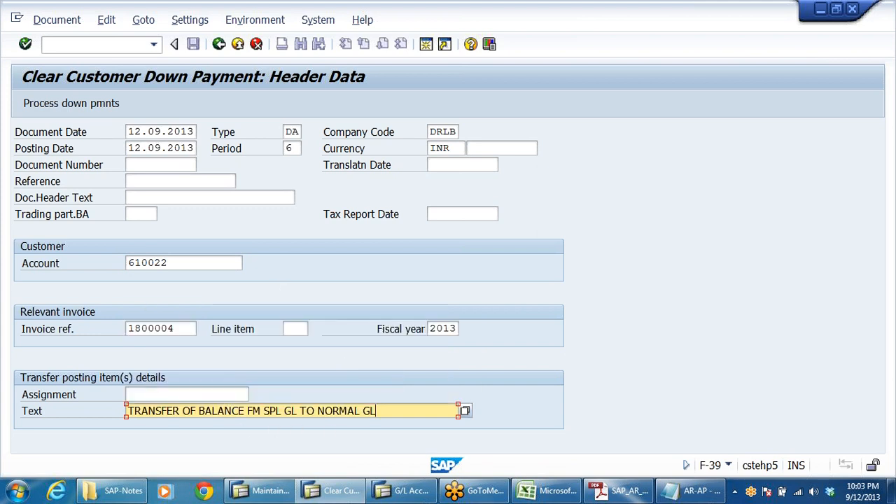
Switch to the G/L balance display and review advance account 100801's balances for DRLB, 2013.
key("shift+Home")
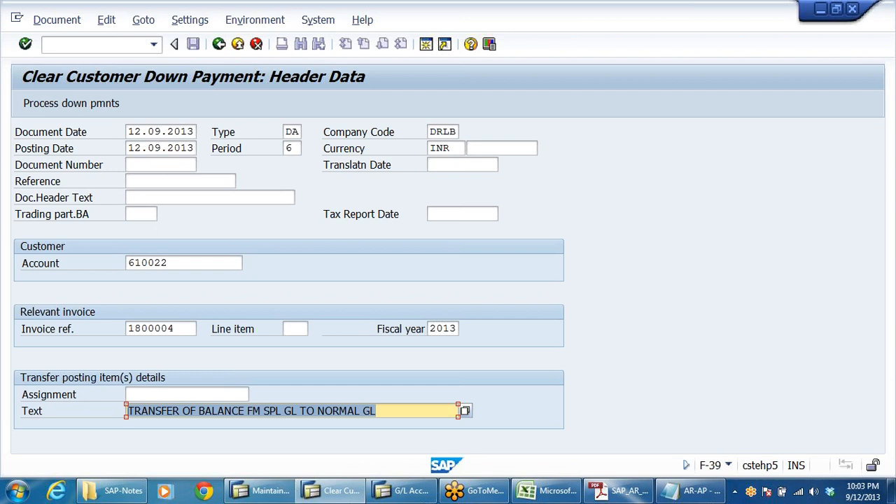
left_click(383, 491)
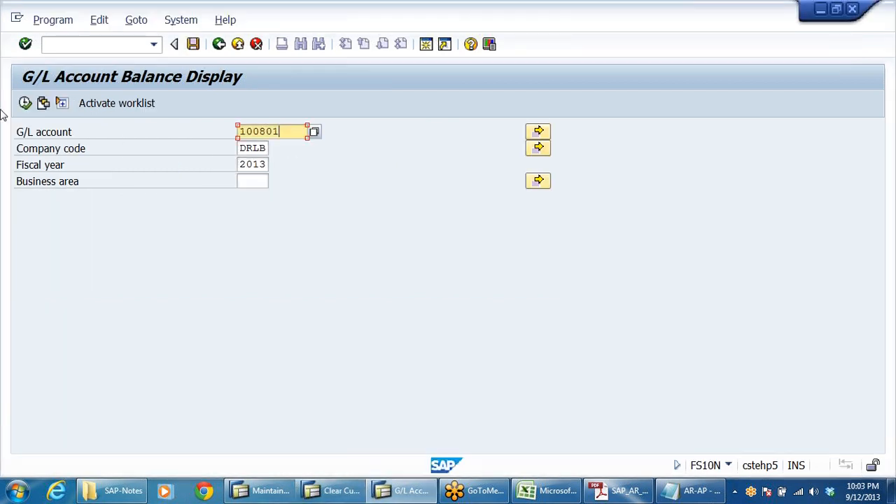
left_click(25, 102)
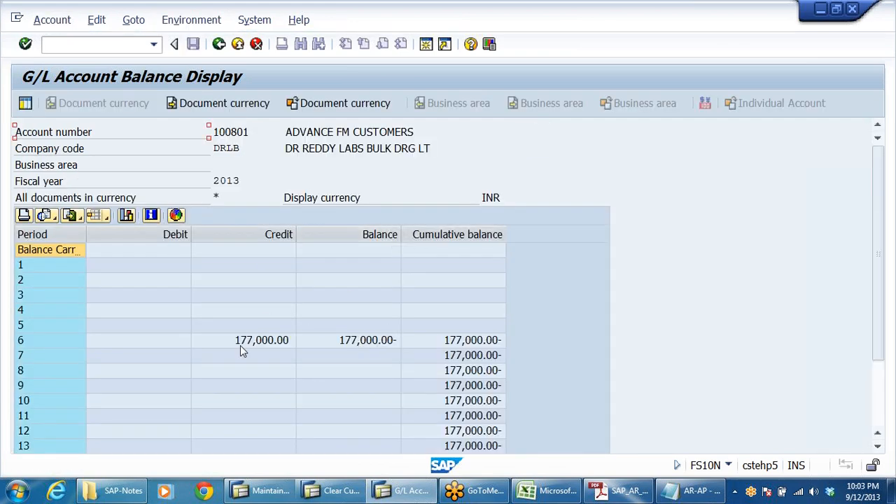
left_click(219, 44)
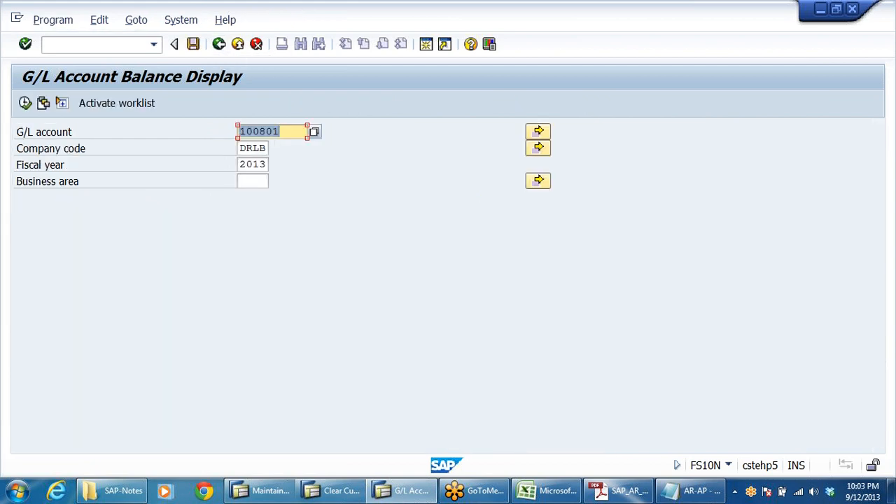
Display balances for G/L account 200301 in company code DRLB, fiscal year 2013.
type("2")
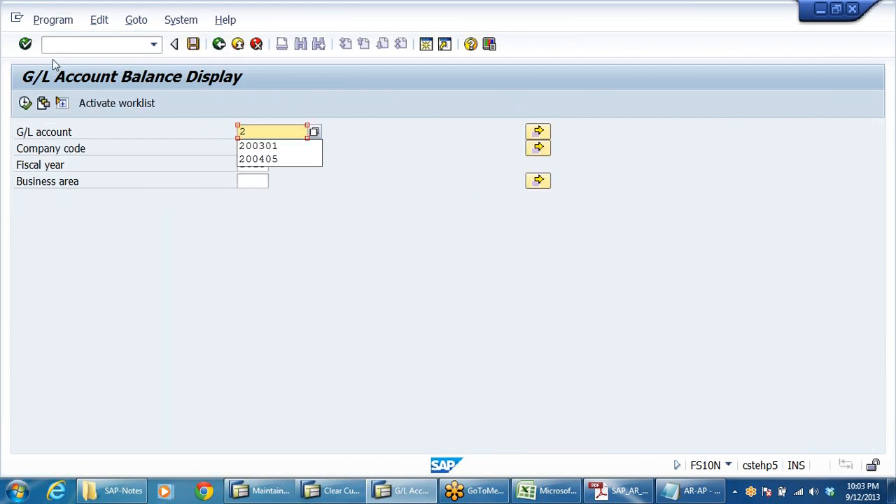
type("00301")
key("Return")
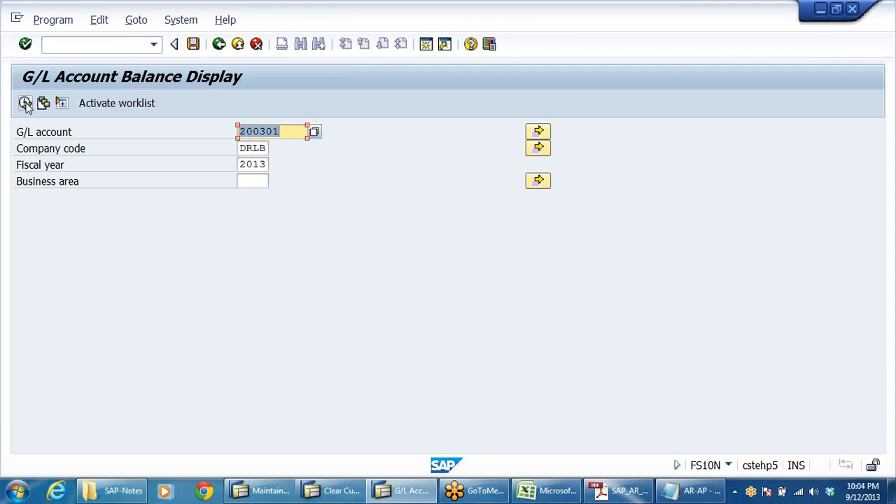
left_click(24, 102)
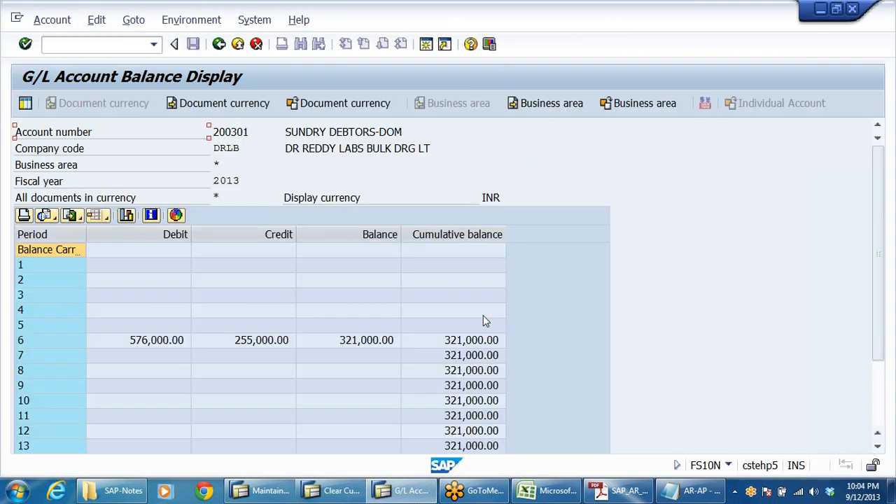
Drill into account 200301's period 6 balance to view its line items, then exit the balance display.
double_click(367, 341)
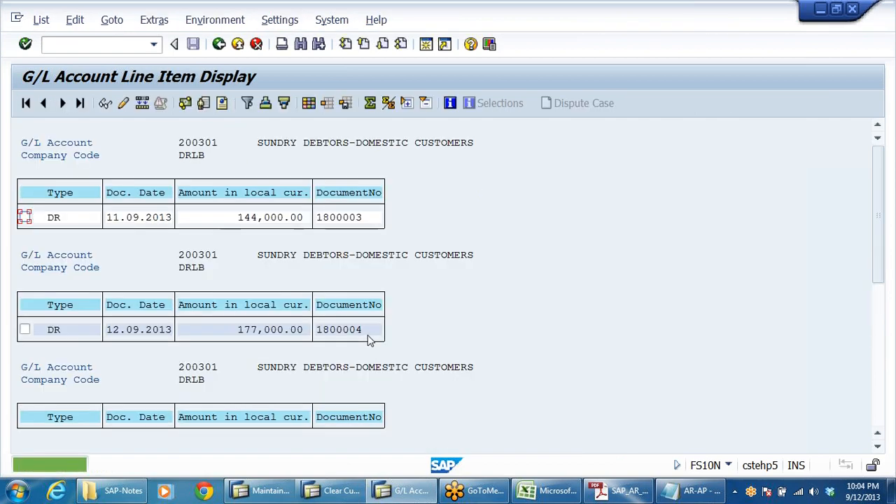
left_click(282, 331)
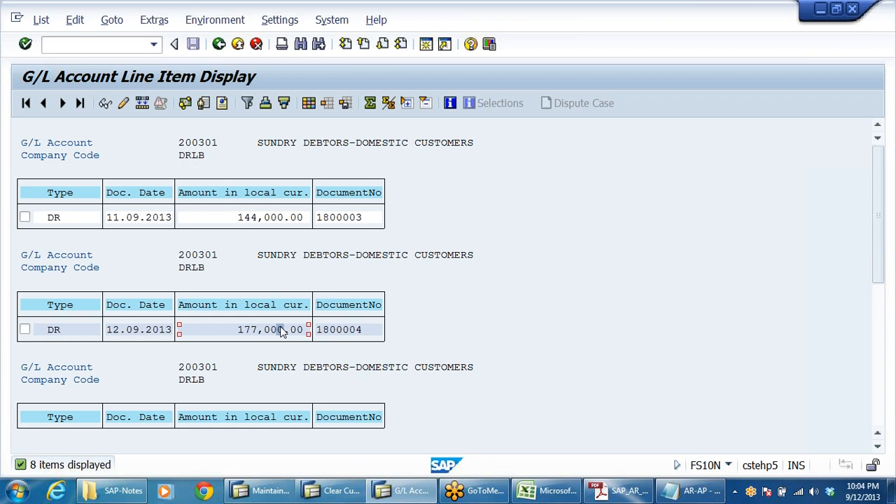
left_click(237, 44)
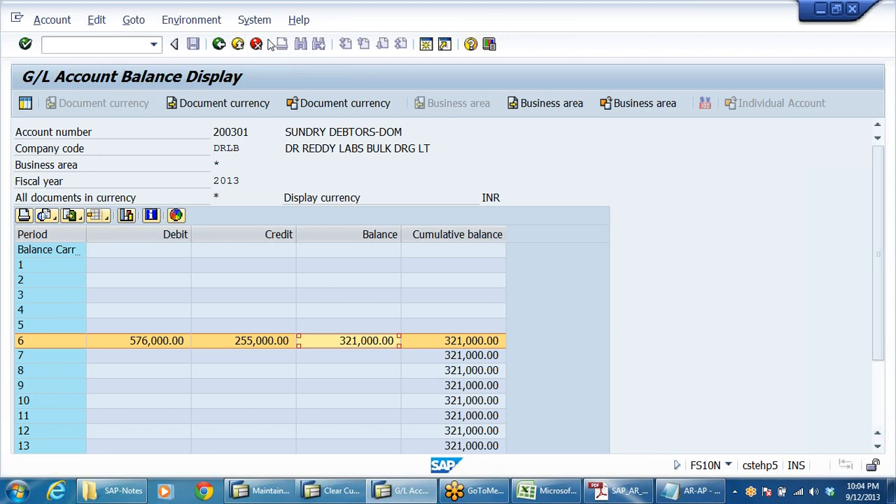
left_click(219, 44)
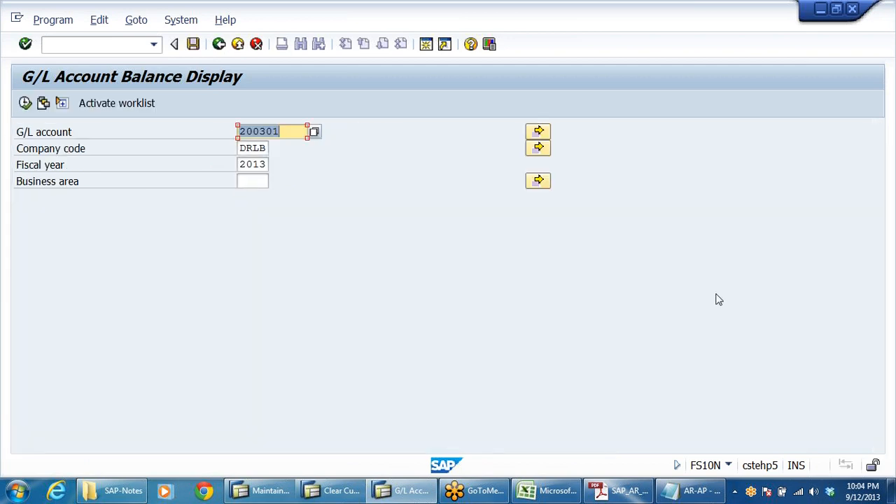
left_click(219, 44)
double_click(259, 132)
left_click(219, 44)
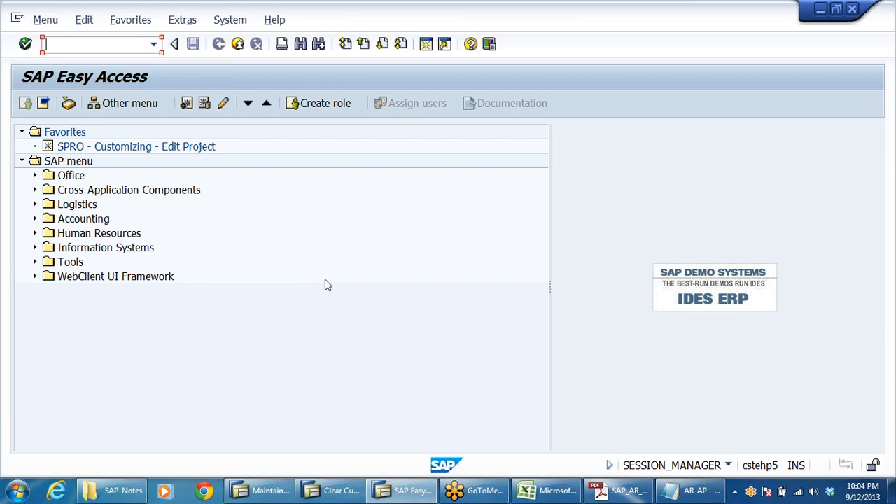
Return to the clearing entry and process down payments to list the customer's open down payments.
left_click(354, 492)
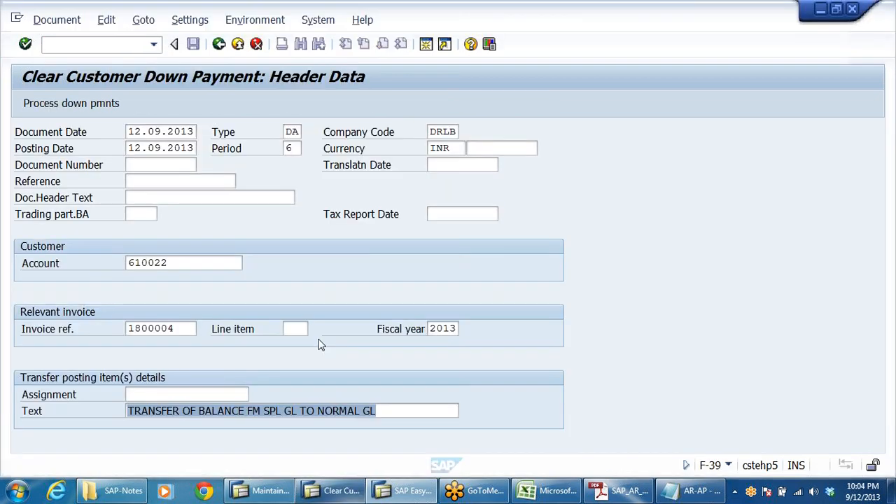
left_click_drag(378, 411, 127, 411)
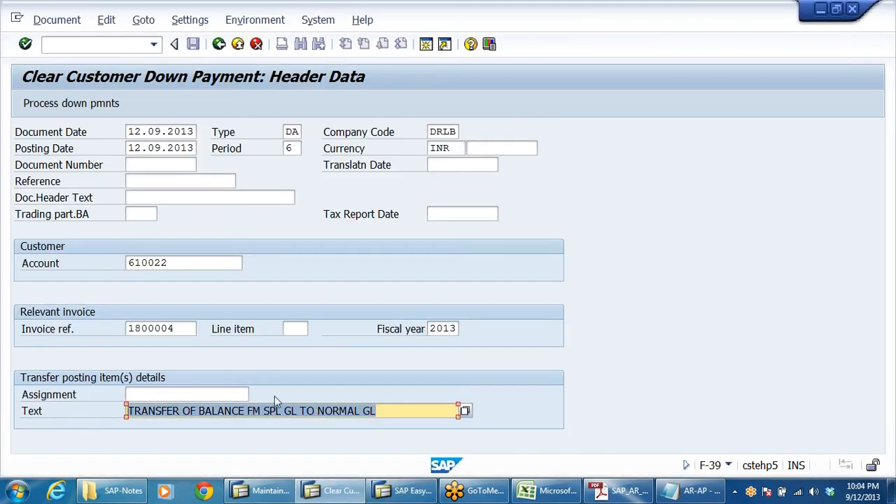
left_click(427, 412)
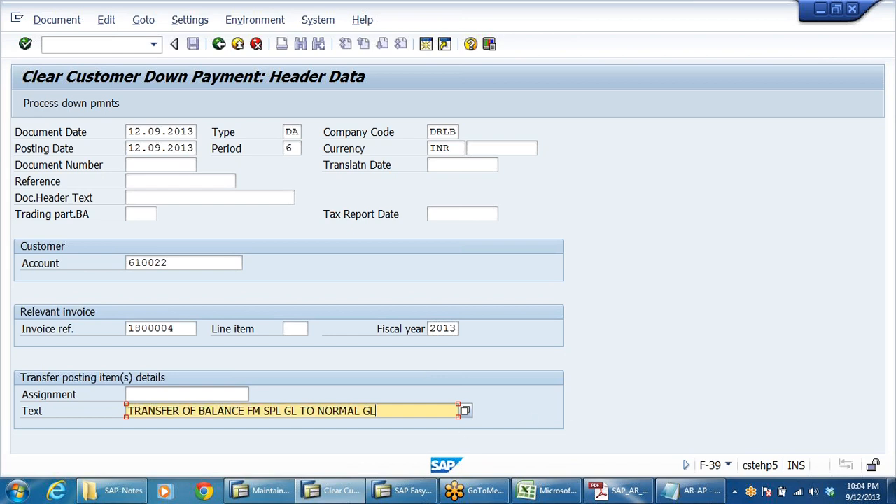
left_click(70, 103)
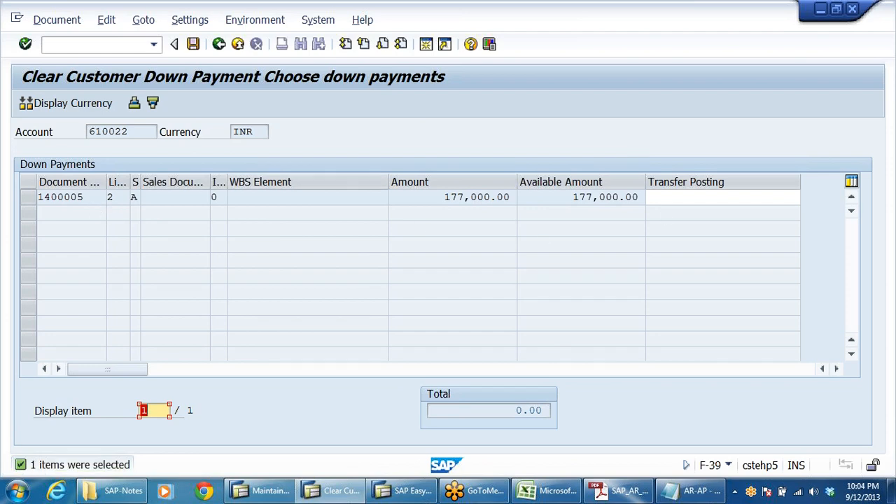
mouse_move(103, 187)
left_mouse_down()
mouse_move(181, 185)
mouse_move(107, 182)
left_mouse_up()
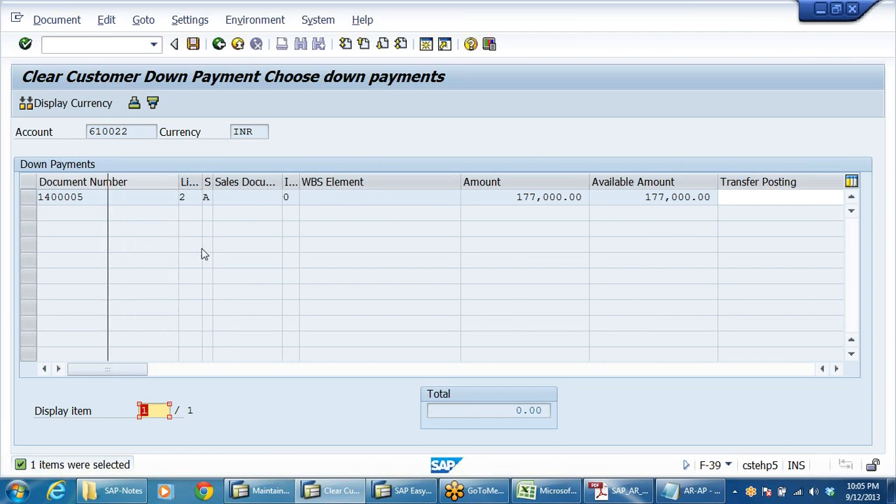
Copy the down payment's available amount 177,000.00 into its transfer posting field and confirm.
left_click(443, 198)
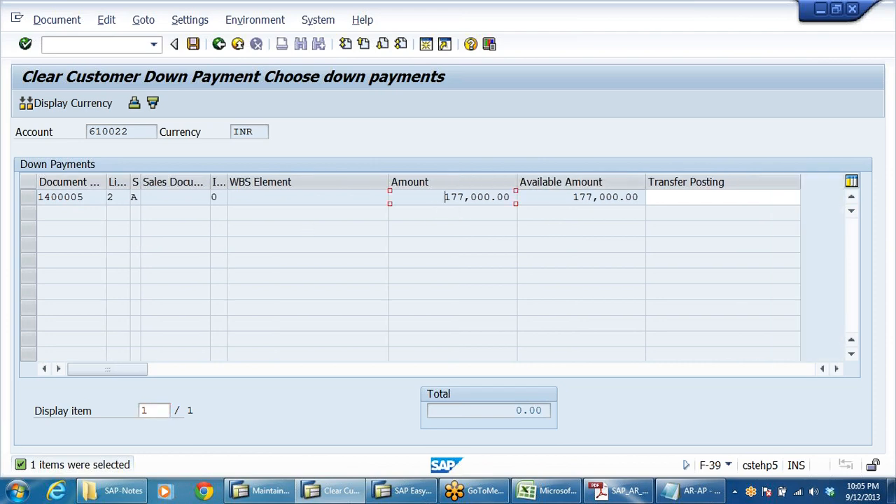
left_click(573, 197)
left_click_drag(573, 197, 638, 198)
key("ctrl+c")
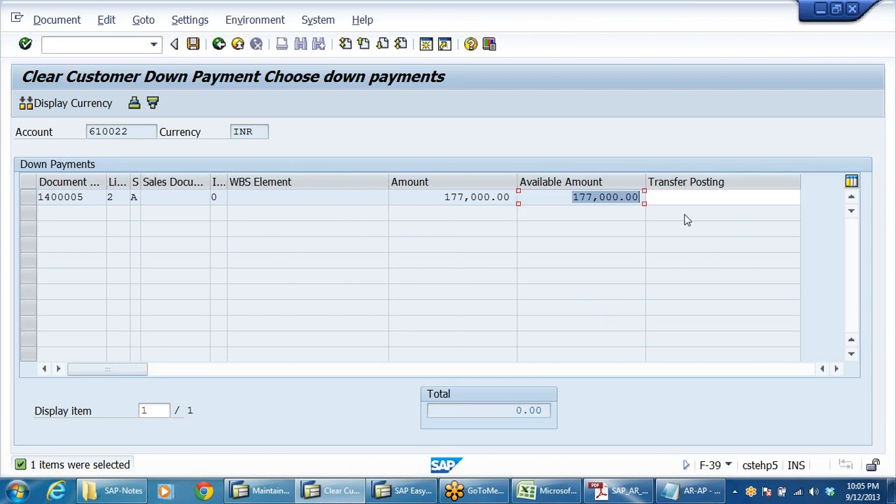
left_click(799, 197)
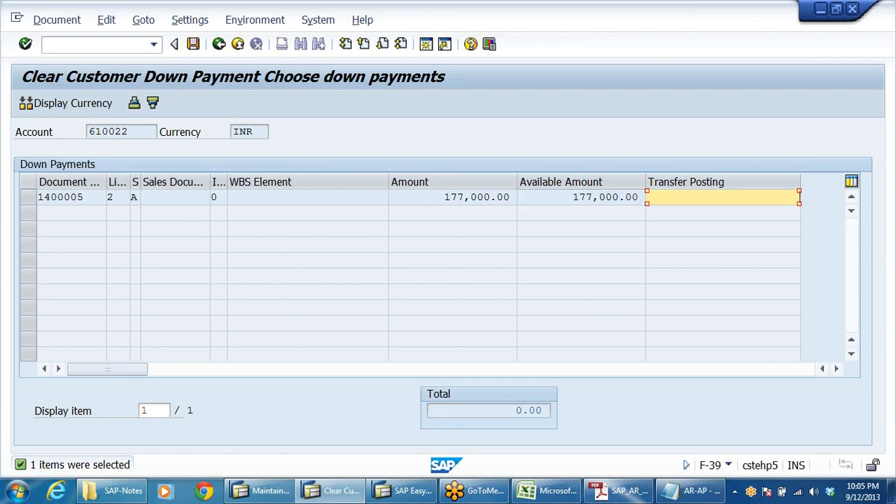
key("ctrl+v")
key("Return")
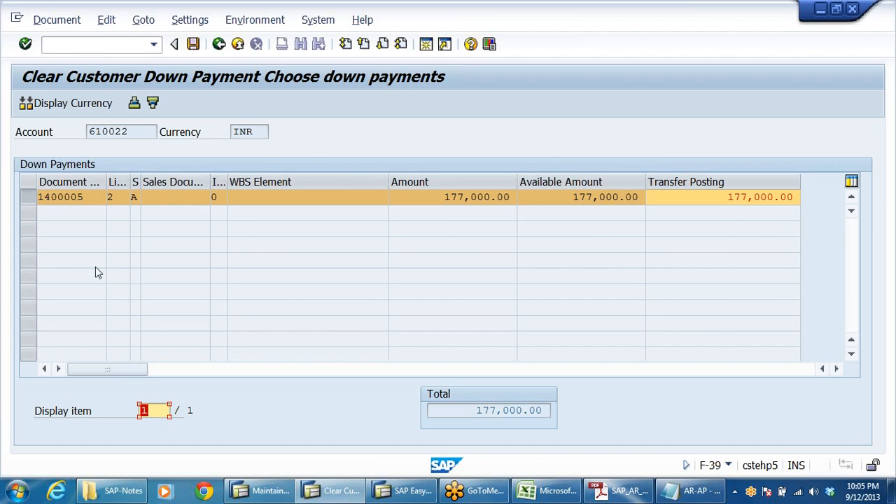
Simulate the down-payment clearing document.
left_click(459, 196)
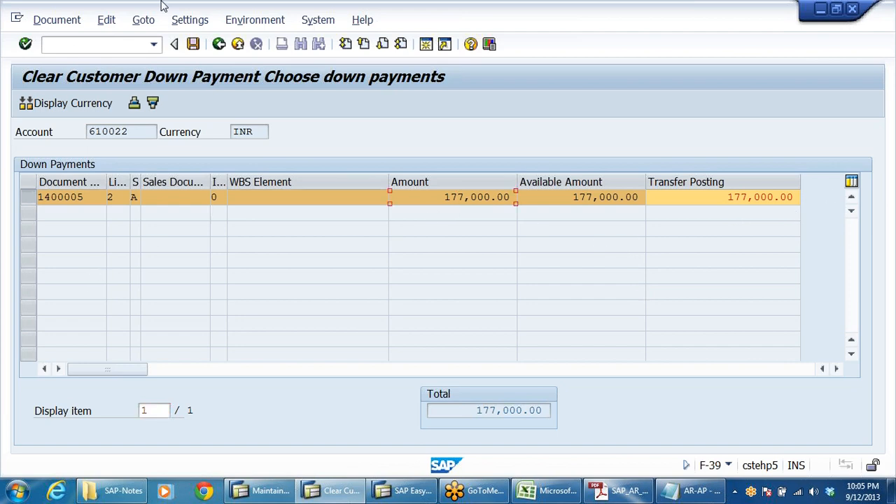
left_click(59, 23)
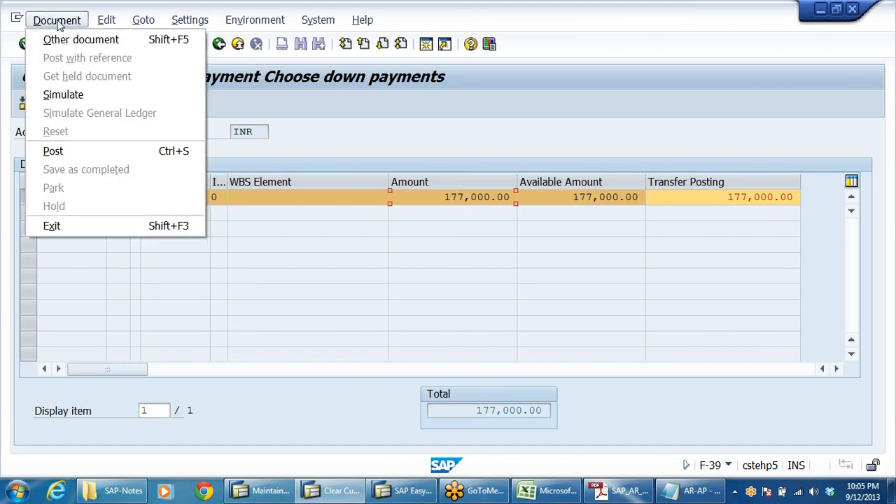
left_click(66, 98)
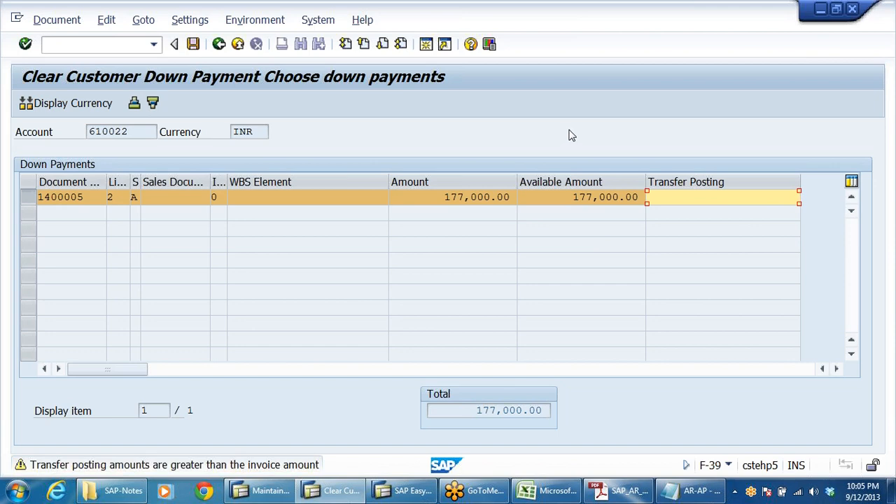
key("Return")
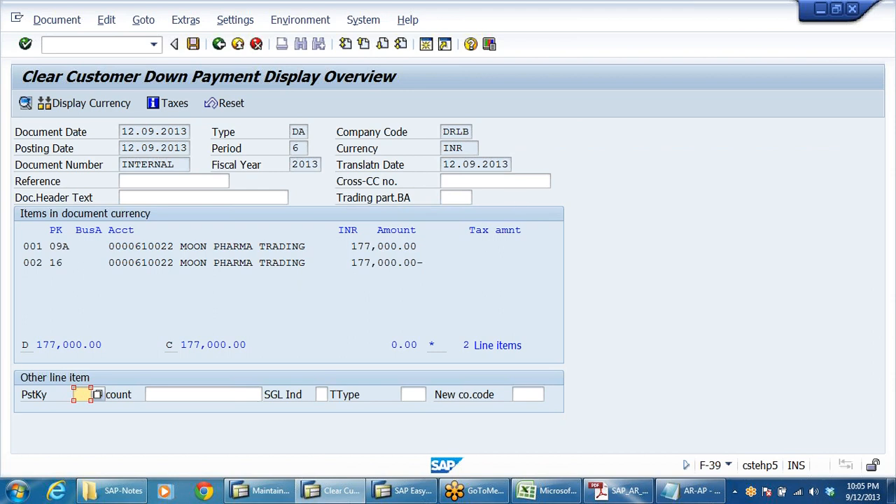
Examine the simulated line items and compare them with the transfer-posting notes in Notepad.
left_click_drag(181, 247, 305, 247)
left_click_drag(173, 263, 300, 263)
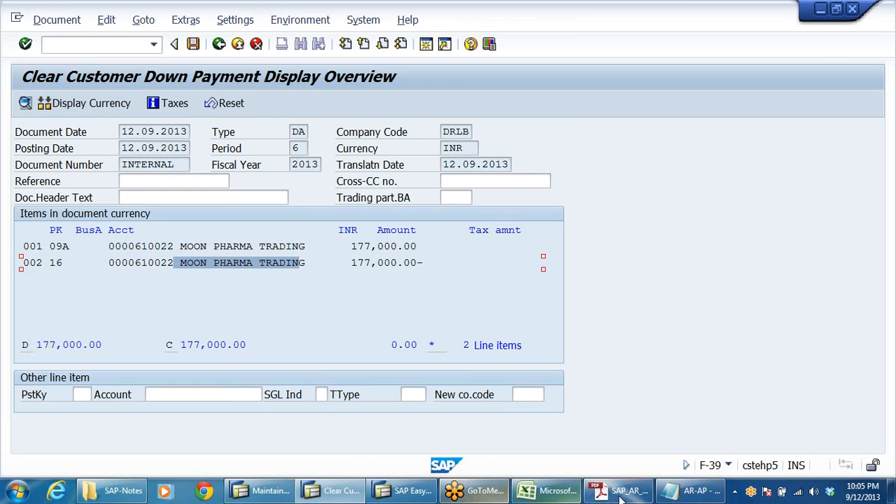
left_click(669, 493)
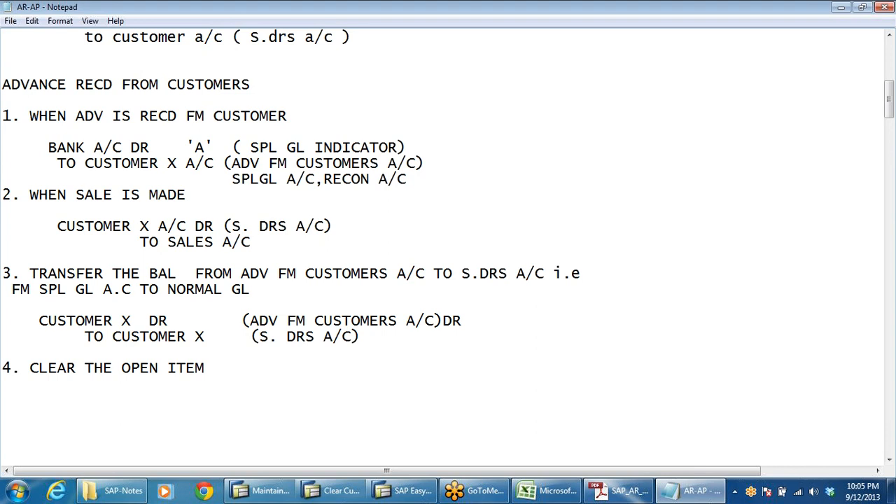
left_click_drag(259, 321, 443, 322)
left_click_drag(259, 337, 362, 347)
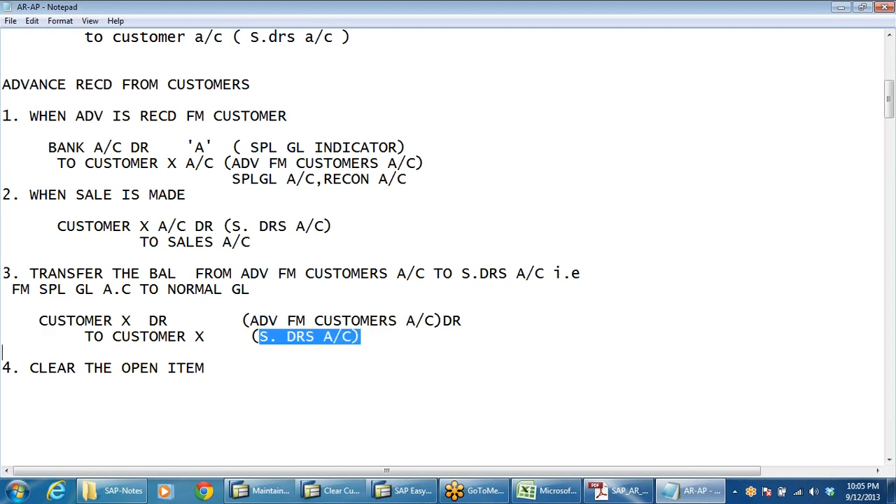
key("alt+Tab")
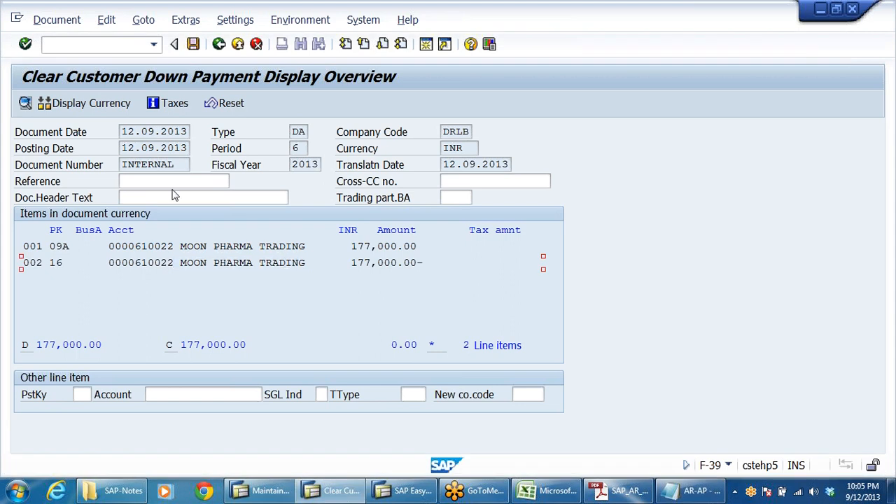
Post the down-payment clearing document and open the posted document for display.
left_click(194, 44)
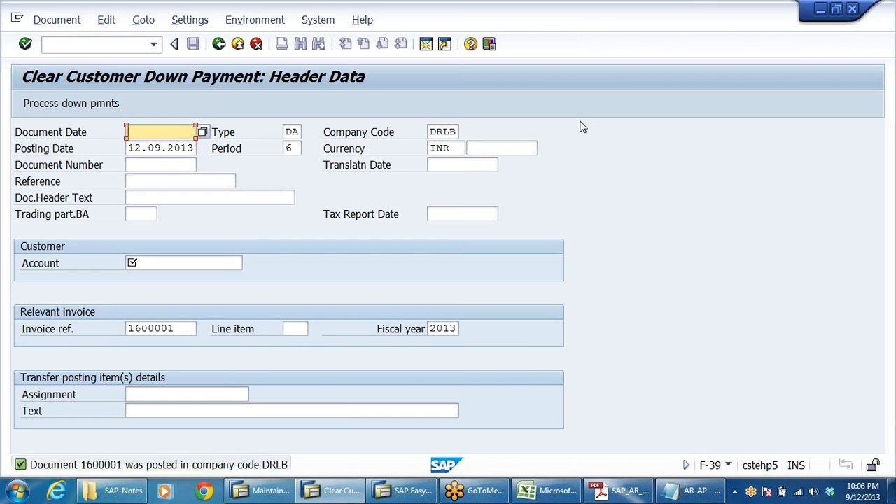
left_click(66, 21)
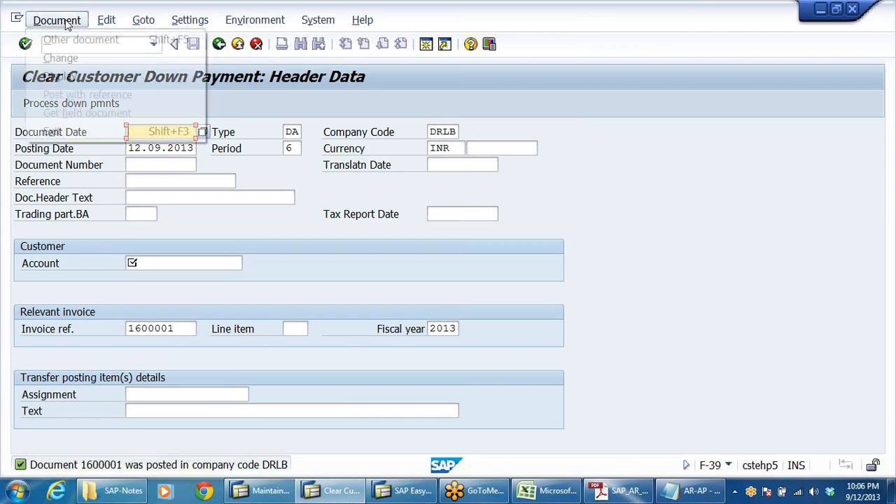
left_click(66, 76)
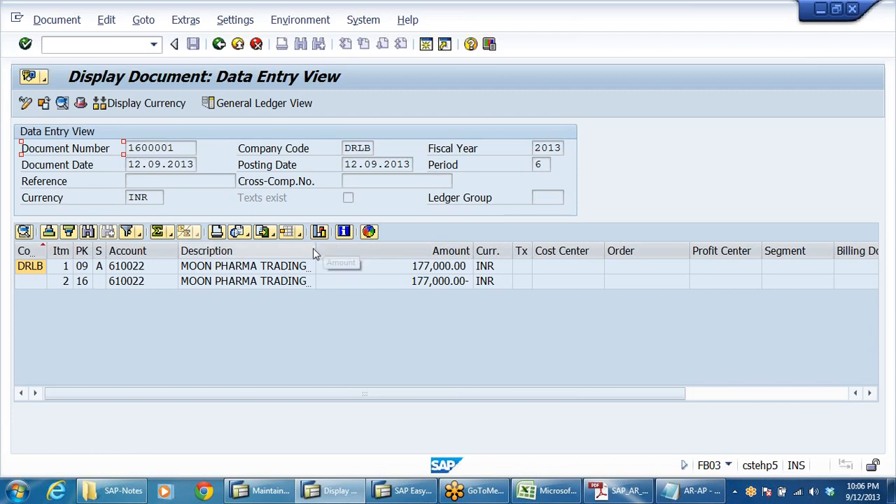
Widen the description column and switch to the general ledger view to examine the posted accounts.
left_click_drag(314, 248, 410, 256)
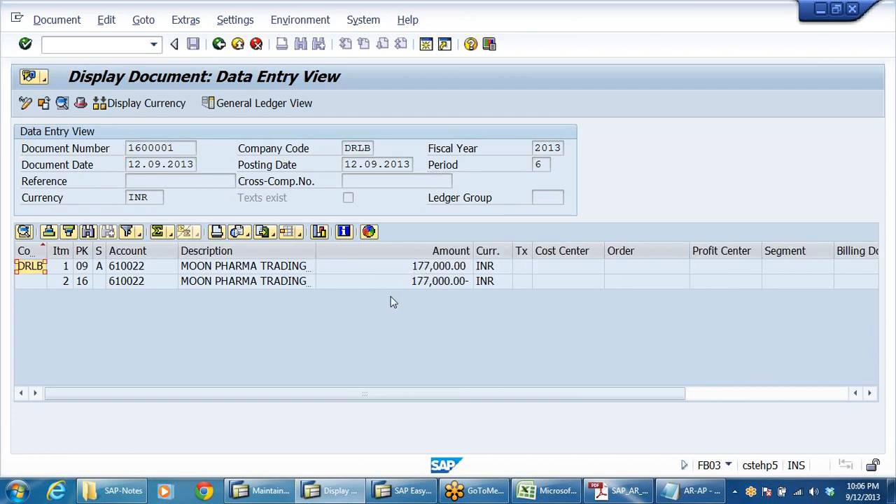
double_click(315, 250)
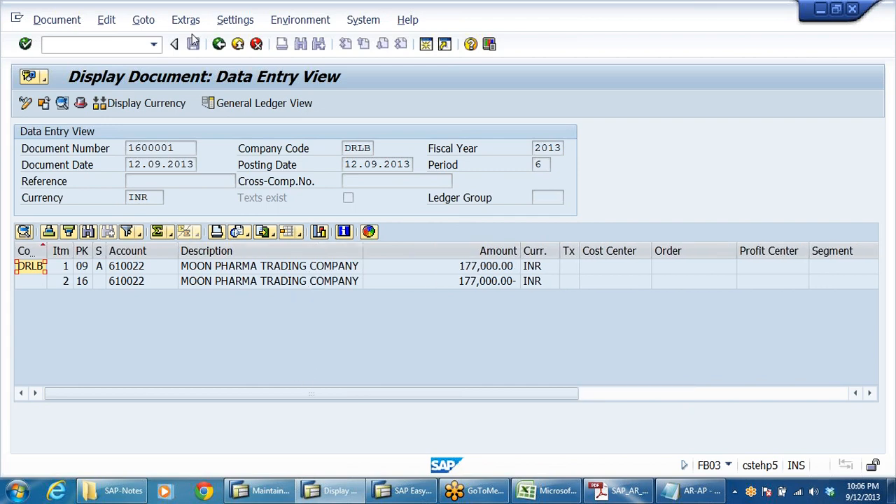
left_click(229, 104)
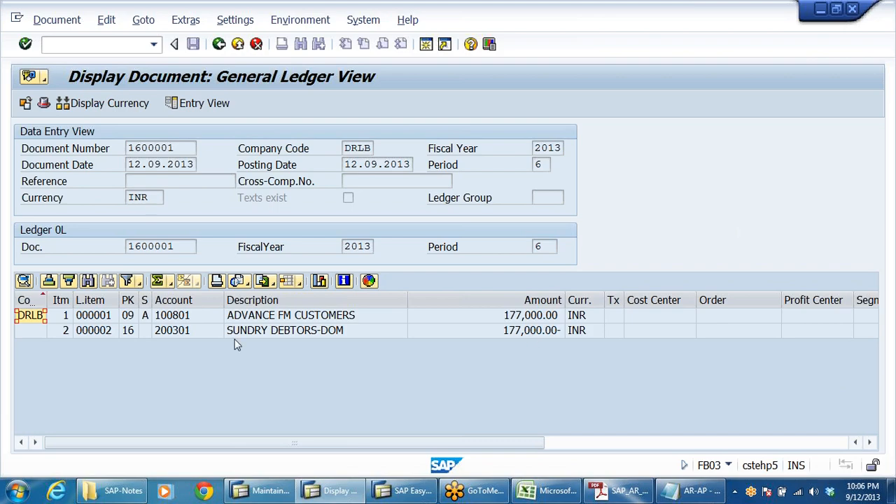
left_click(306, 319)
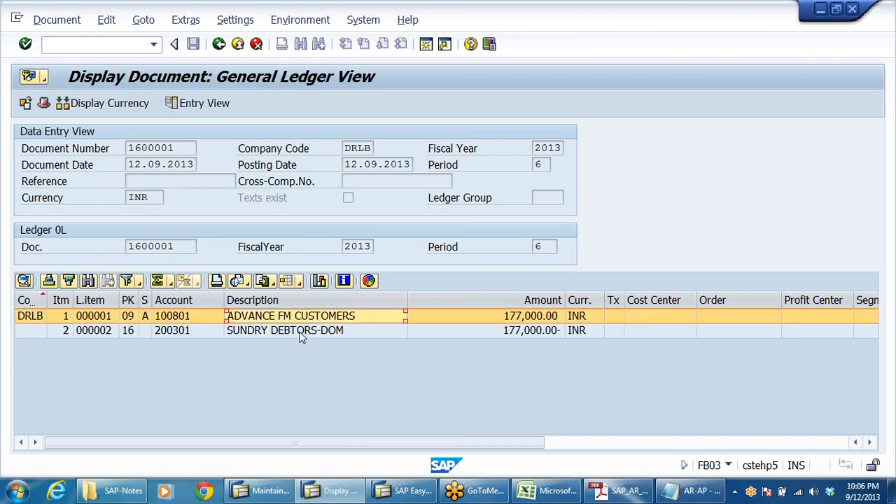
left_click(301, 331)
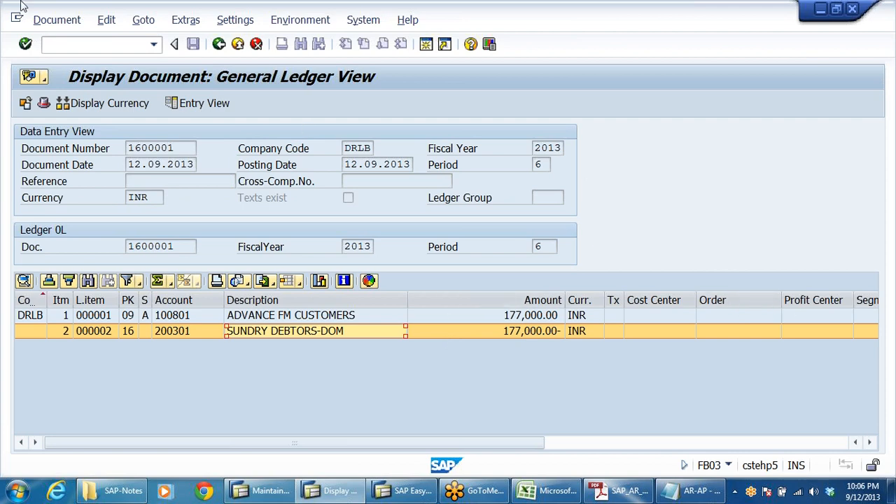
Exit the document display and leave the clearing transaction without saving.
left_click(218, 44)
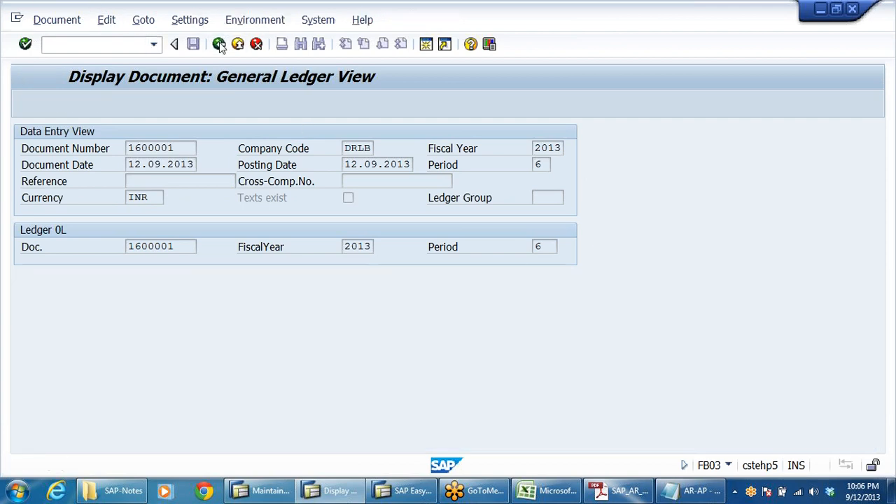
left_click(218, 44)
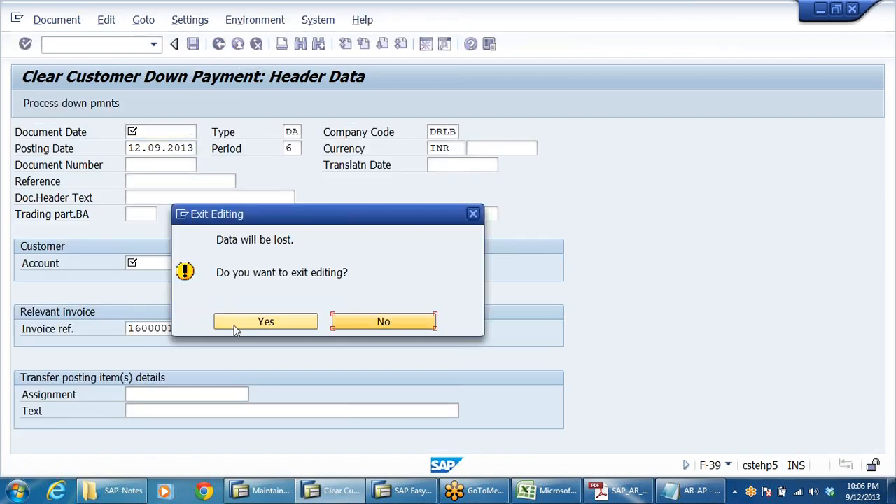
left_click(237, 327)
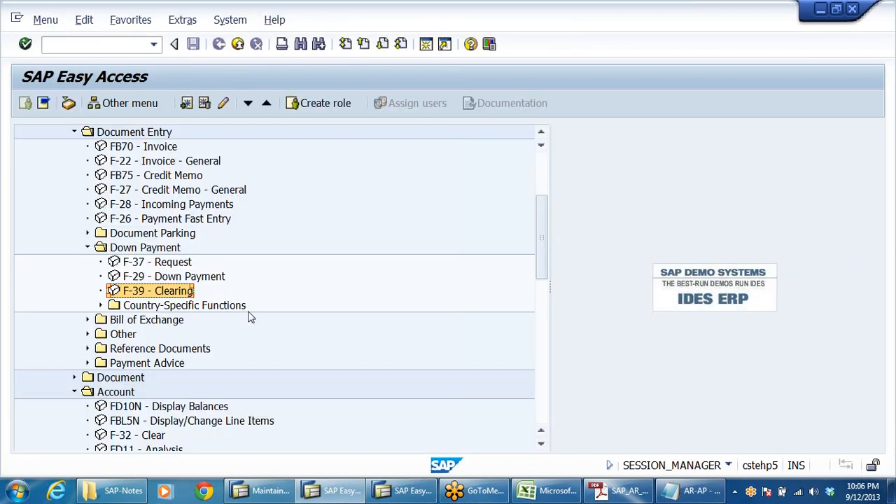
Display customer 610022's balances for DRLB, 2013, checking period 6 and the special general ledger totals.
scroll(265, 322, "down", 2)
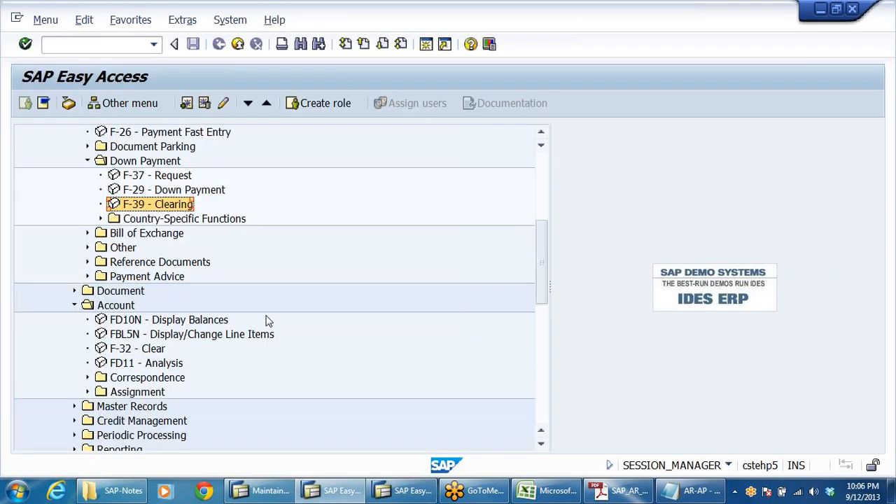
left_click(152, 335)
left_click(147, 322)
double_click(147, 324)
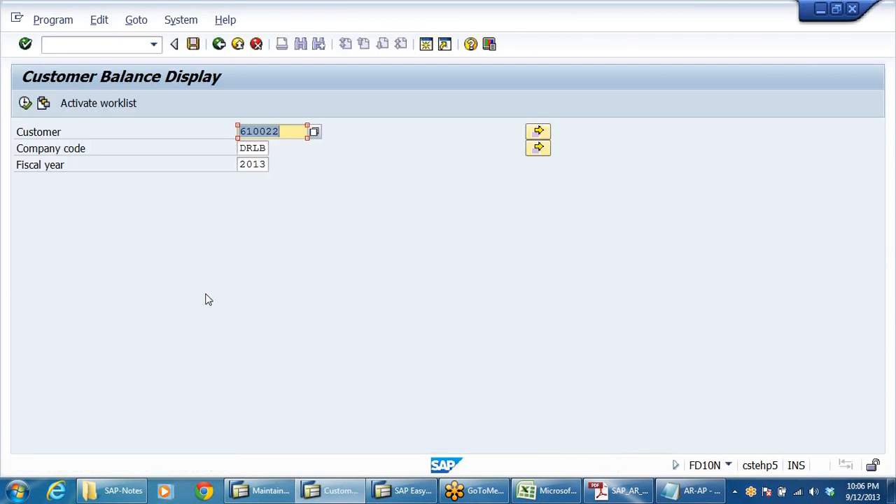
left_click(24, 103)
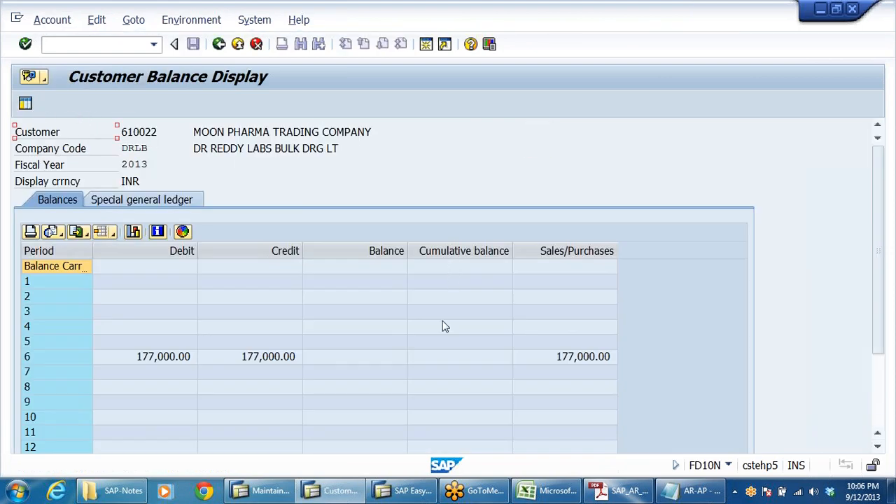
left_click(266, 358)
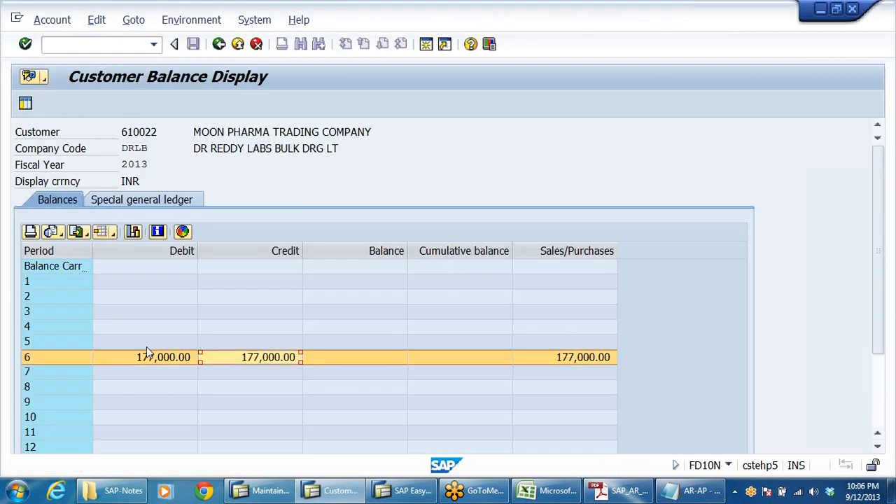
left_click(366, 359)
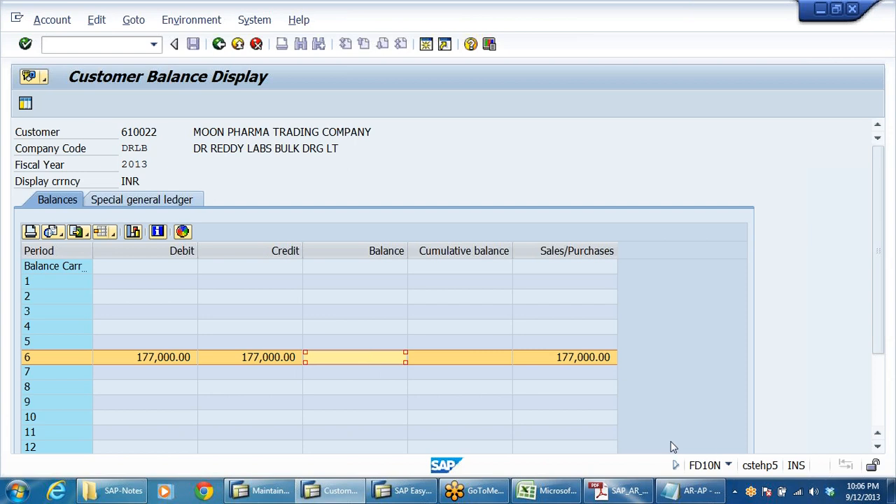
left_click(177, 201)
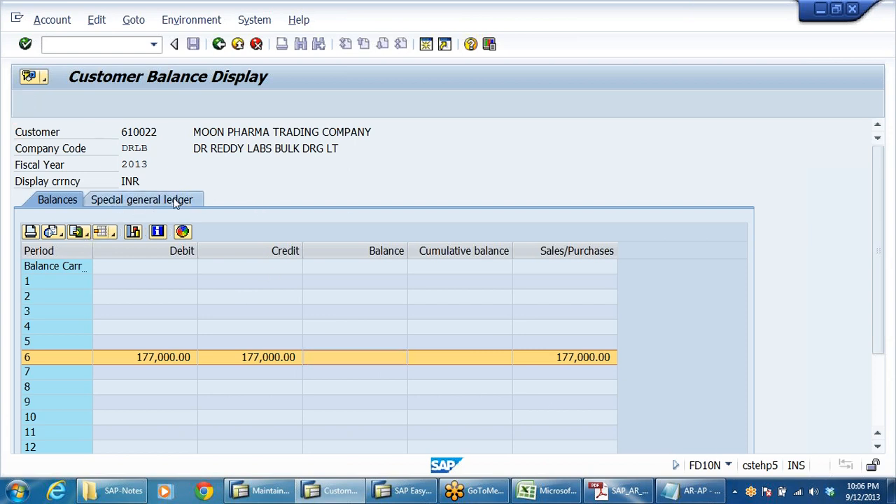
left_click(436, 267)
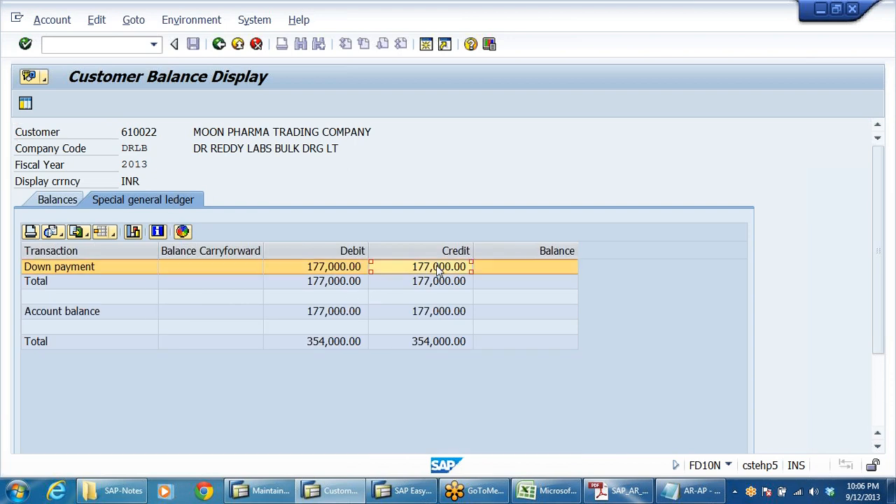
left_click(338, 272)
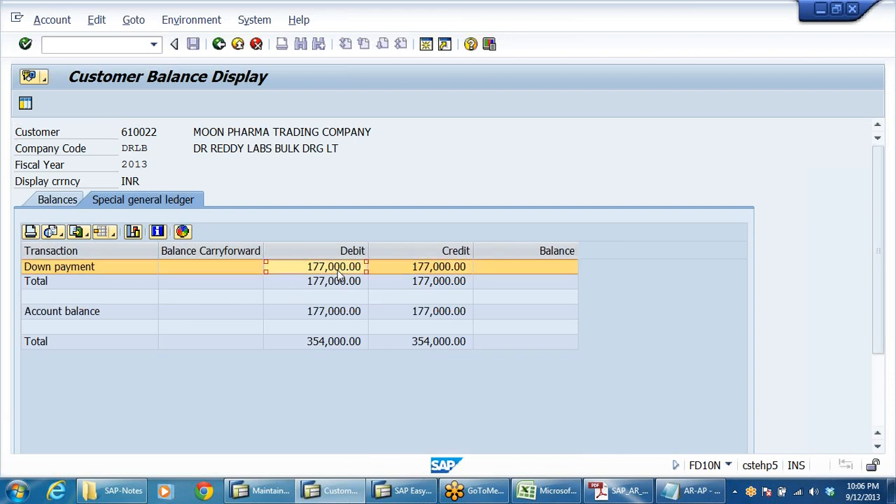
left_click(60, 205)
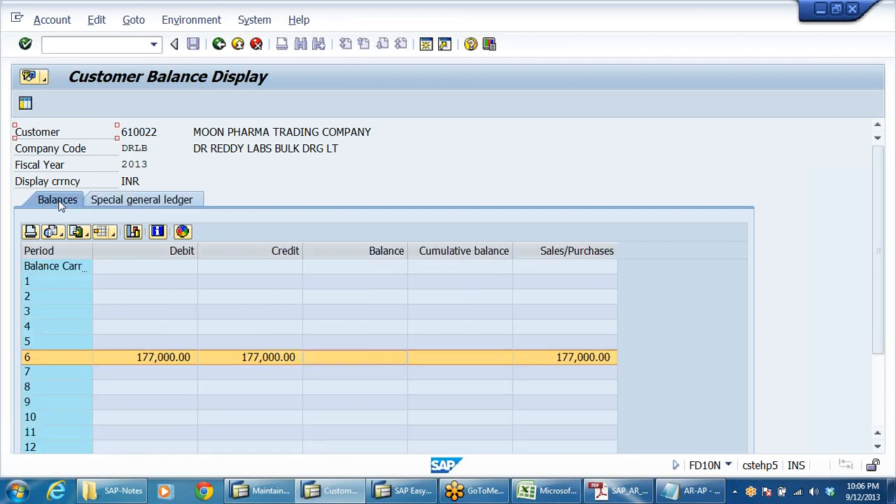
left_click(281, 362)
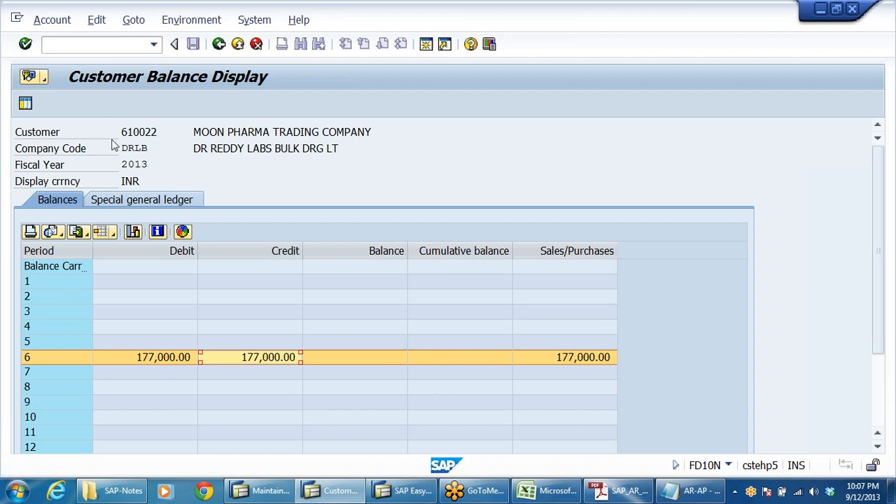
Try to display line items for customer 610202 in company code DRLB, first open items then all items.
left_click(219, 44)
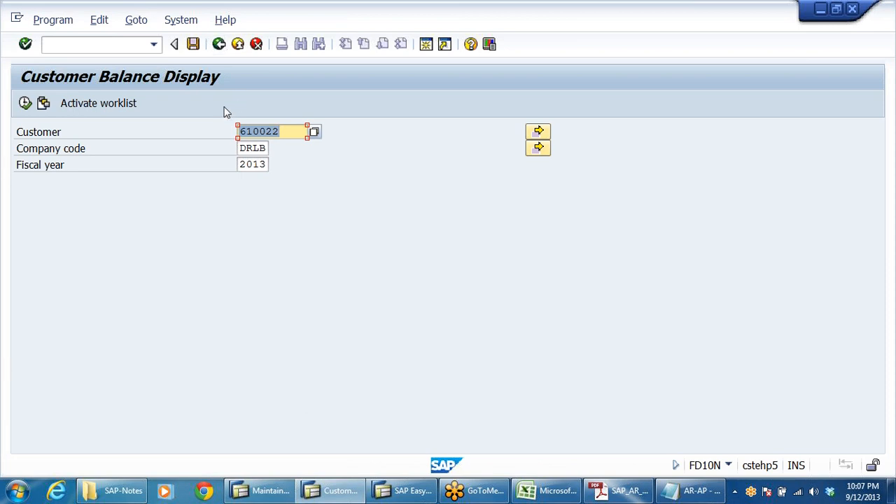
left_click(220, 44)
left_click(148, 336)
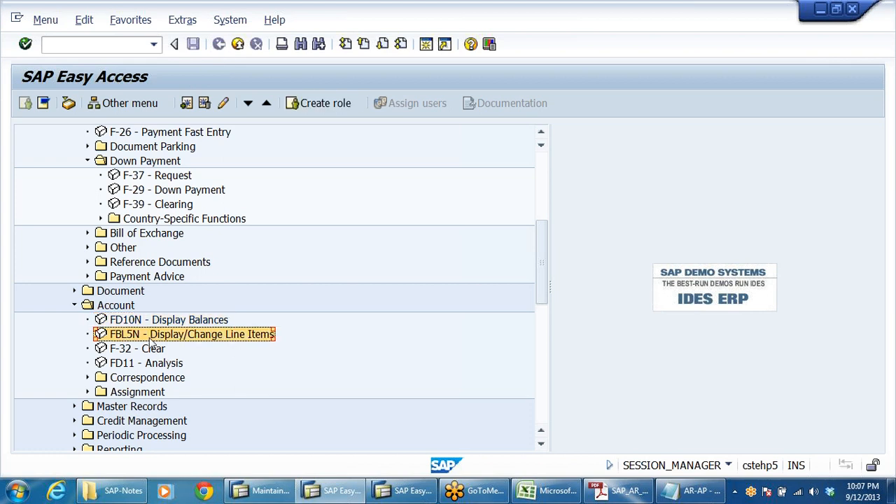
double_click(146, 338)
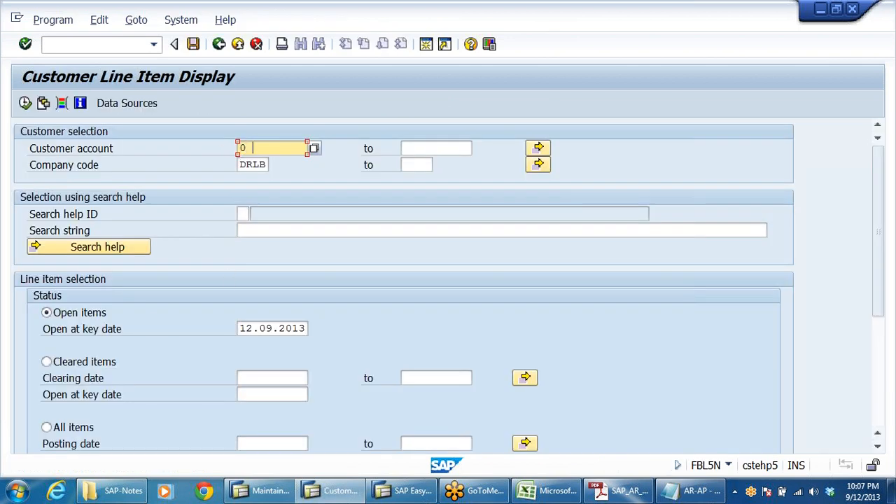
key("BackSpace")
left_click(269, 168)
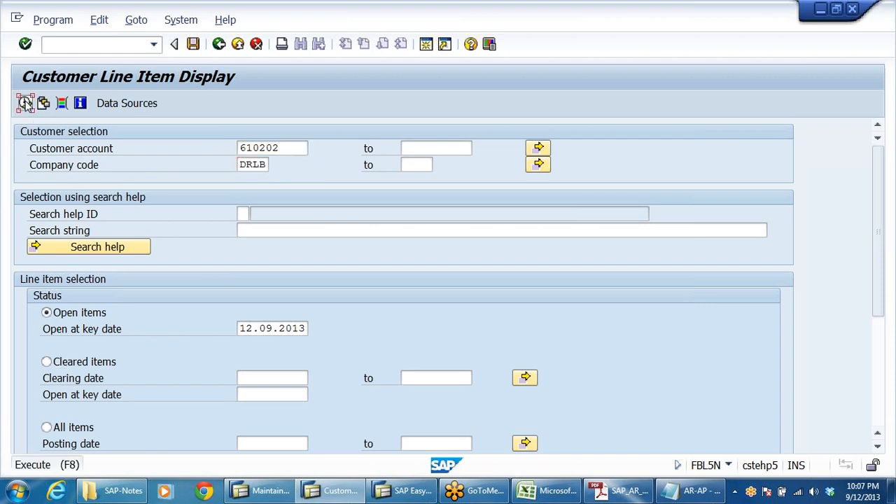
left_click(25, 103)
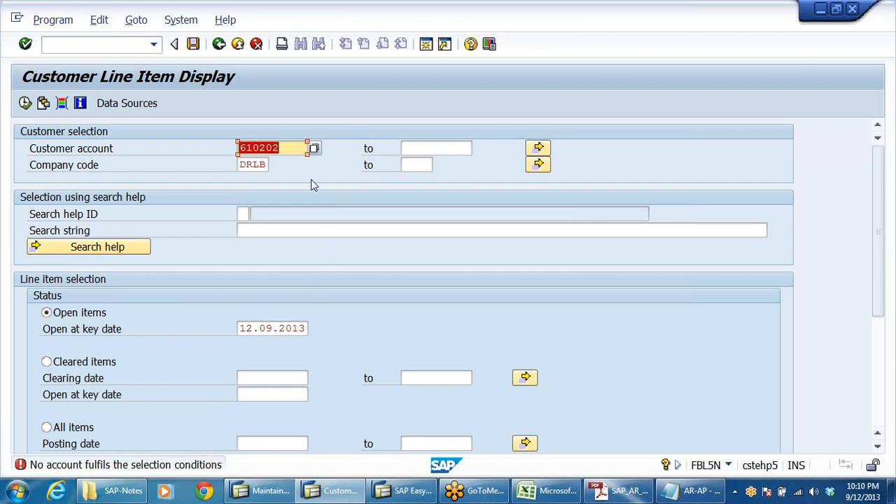
left_click(280, 147)
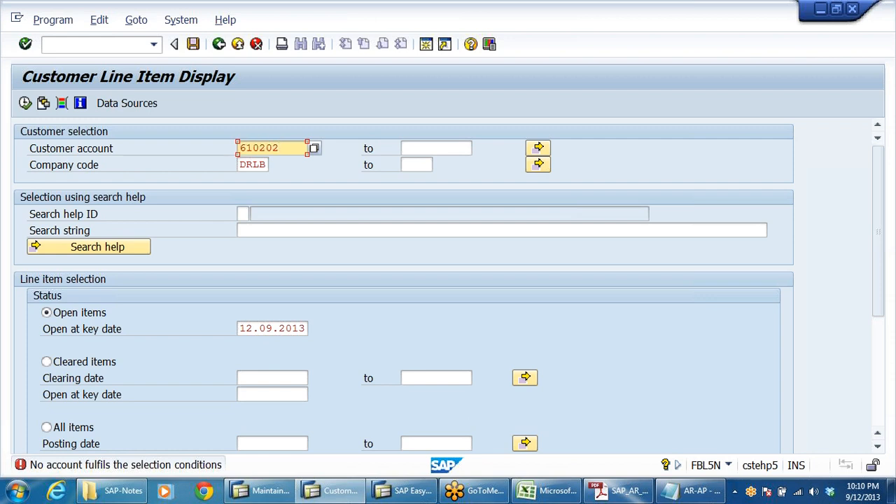
left_click(47, 428)
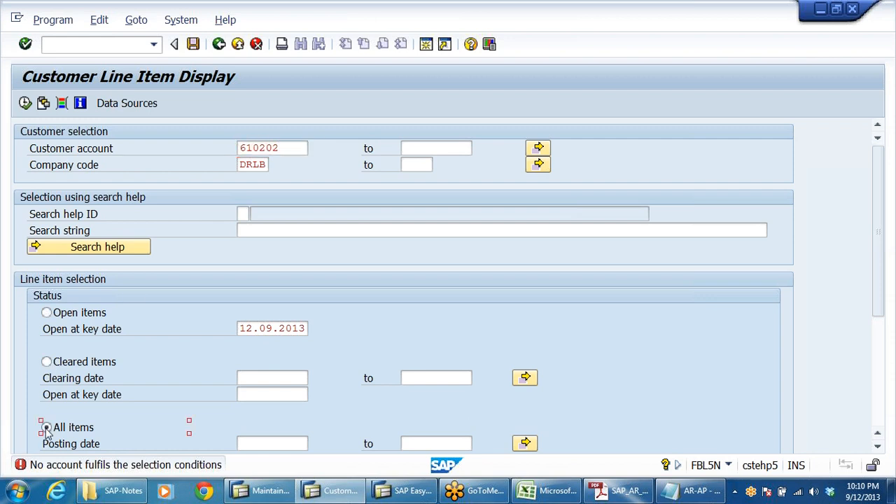
left_click(25, 103)
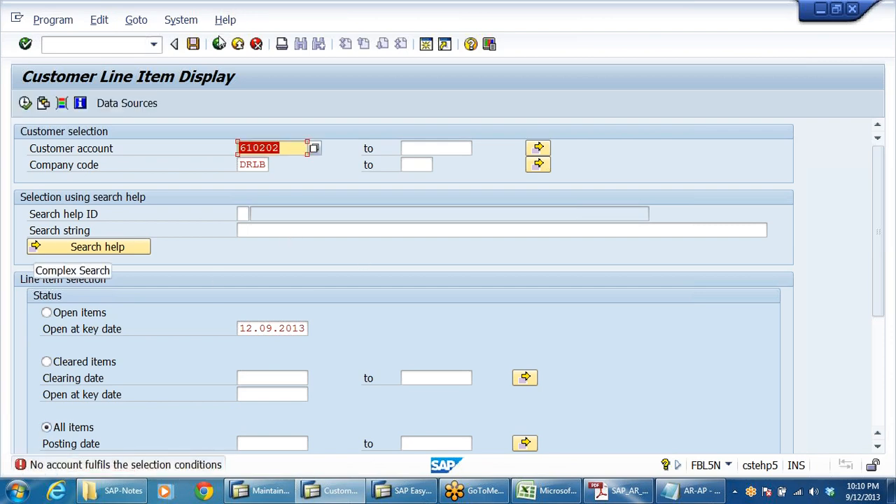
left_click(218, 46)
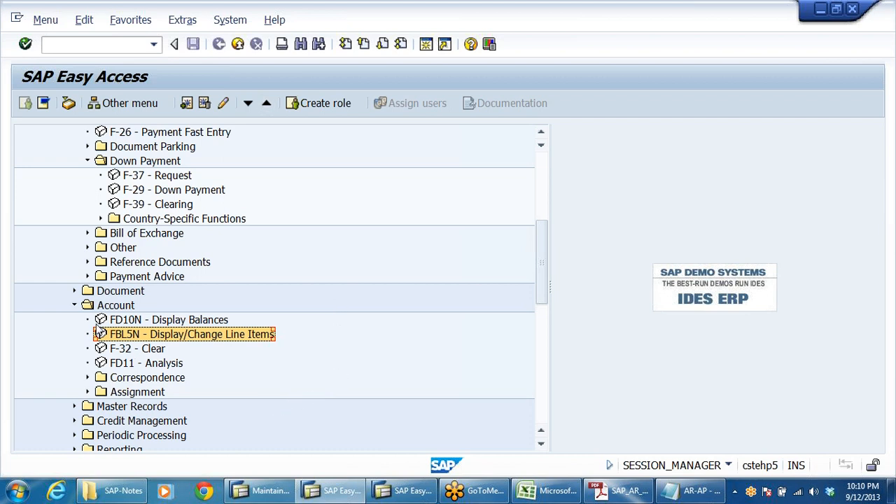
Redisplay customer 610022's period balances for company code DRLB and fiscal year 2013.
double_click(102, 319)
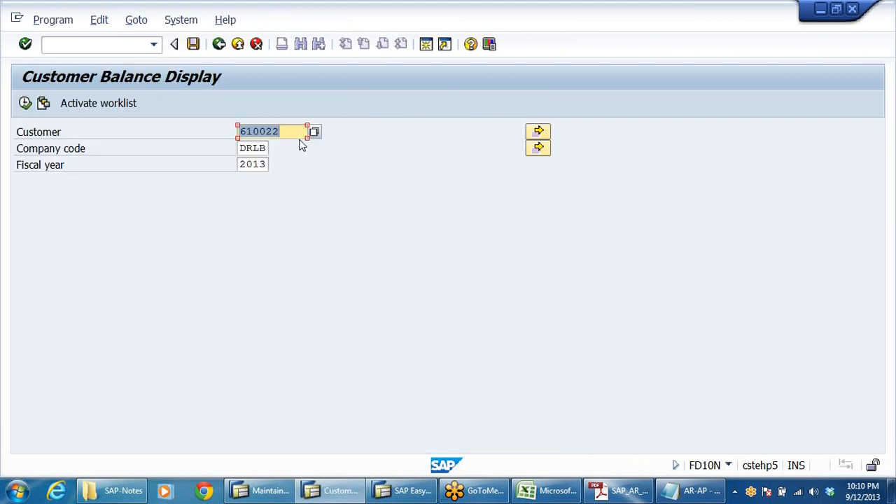
left_click(295, 133)
key("F8")
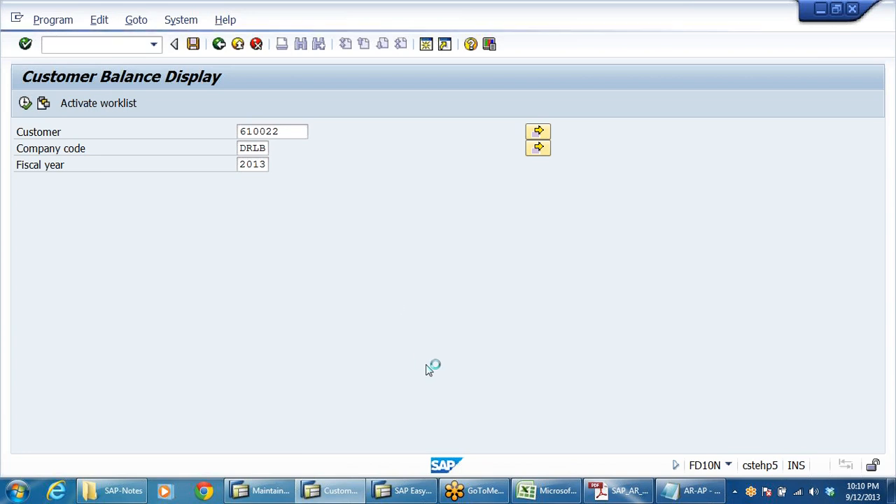
left_click(255, 358)
key("Right")
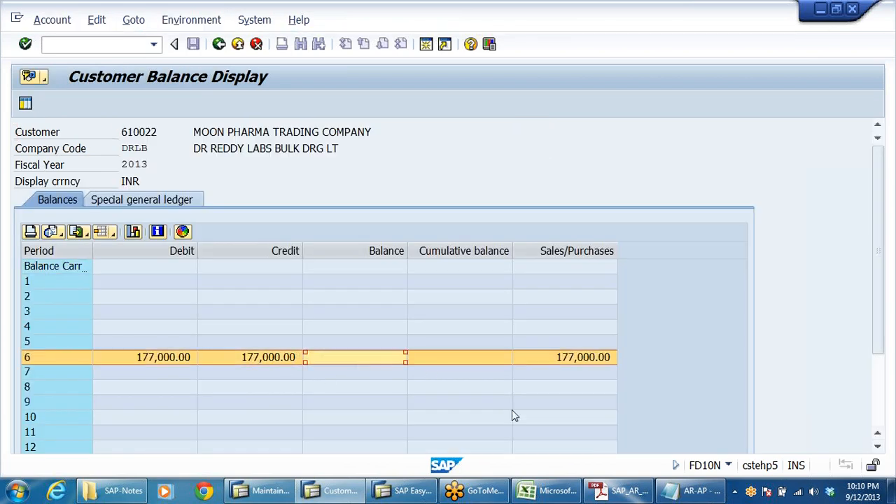
left_click(219, 45)
left_click(220, 45)
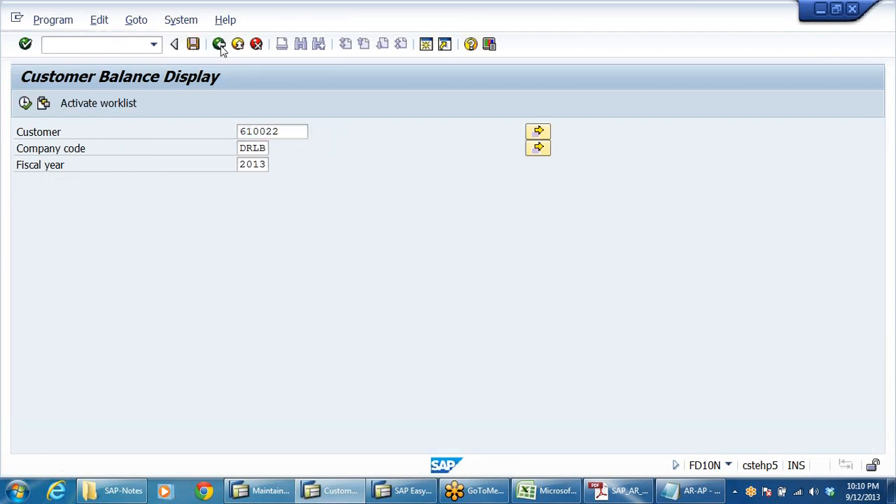
Display open line items for customer 610022 in DRLB, picking the account through the search help.
double_click(152, 334)
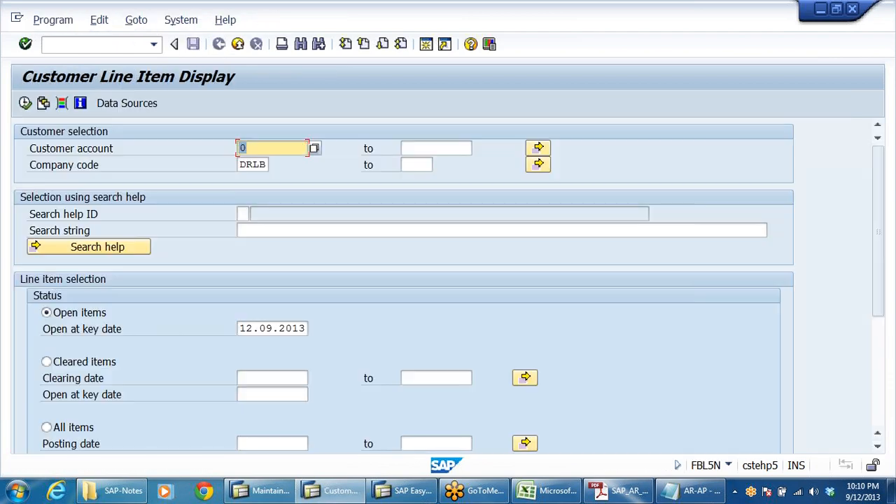
left_click(315, 148)
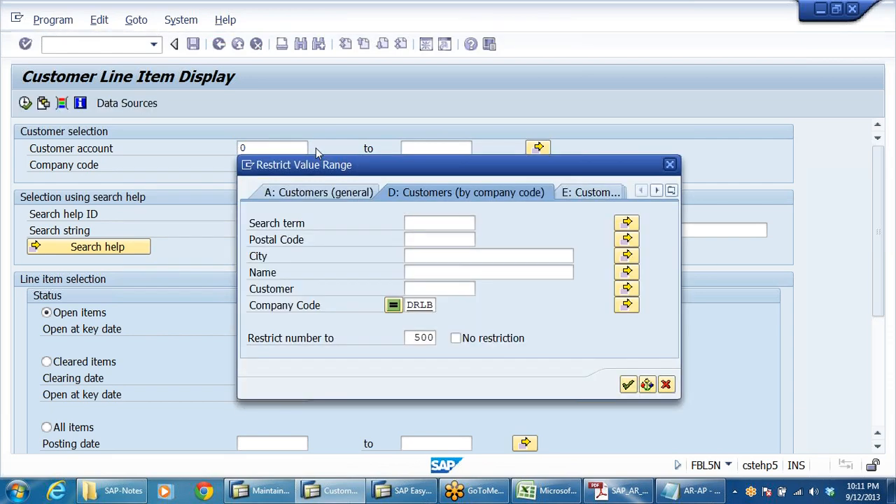
key("Return")
double_click(460, 227)
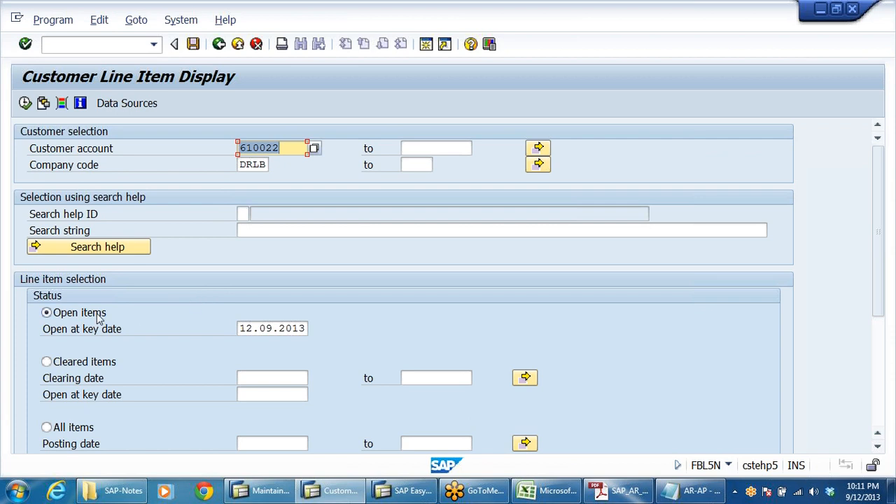
left_click_drag(240, 329, 329, 335)
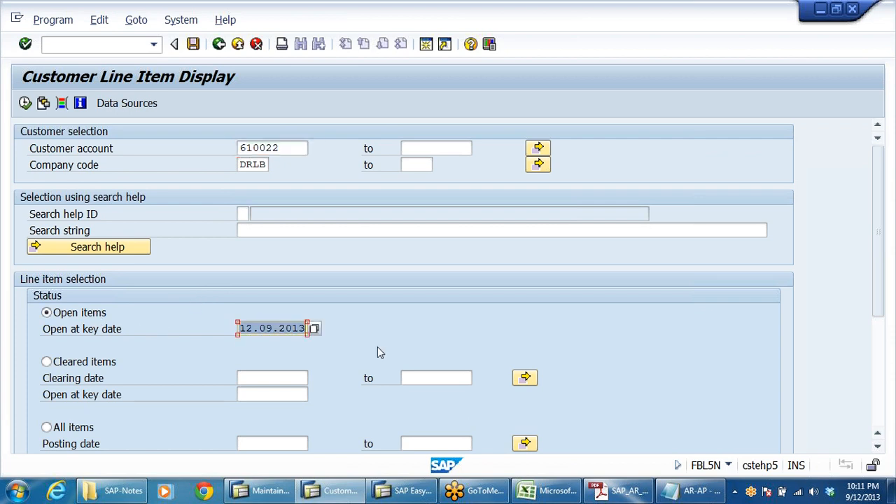
left_click(24, 103)
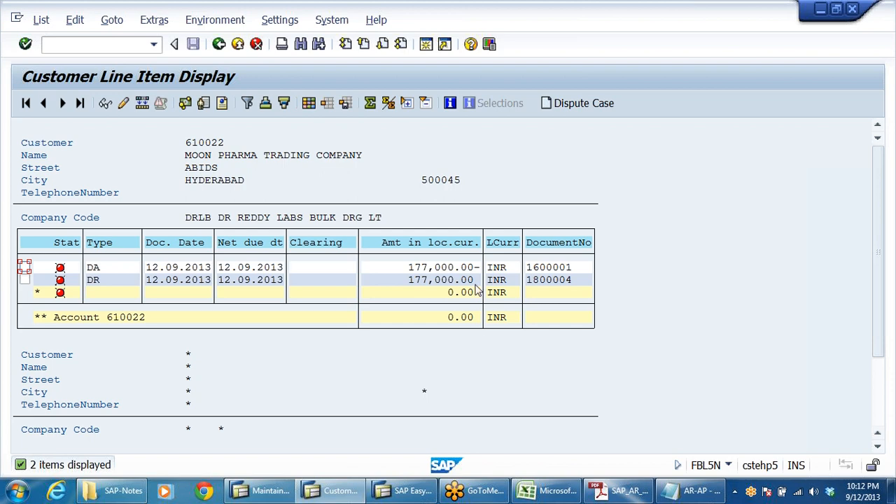
mouse_move(393, 493)
left_click(411, 267)
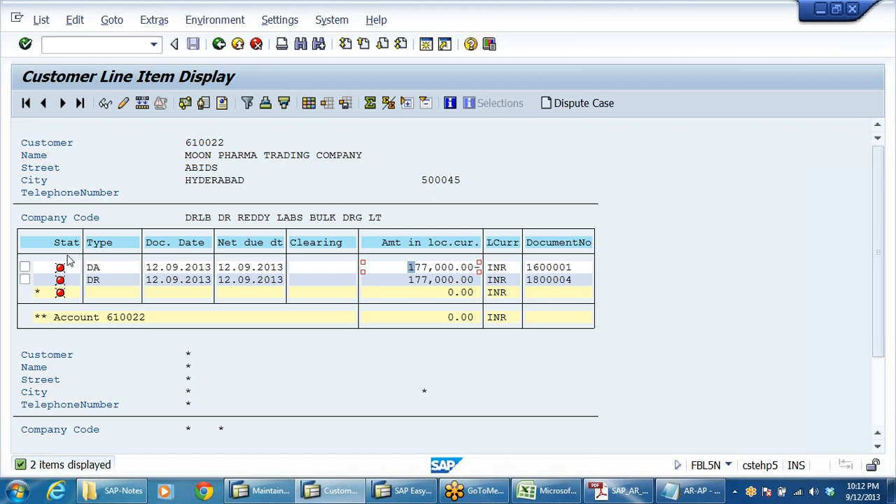
mouse_move(63, 264)
left_click(220, 44)
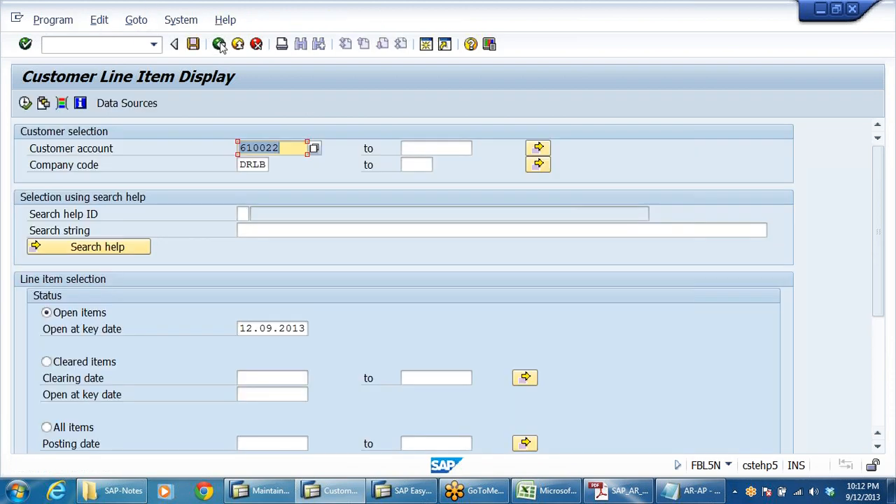
left_click(219, 44)
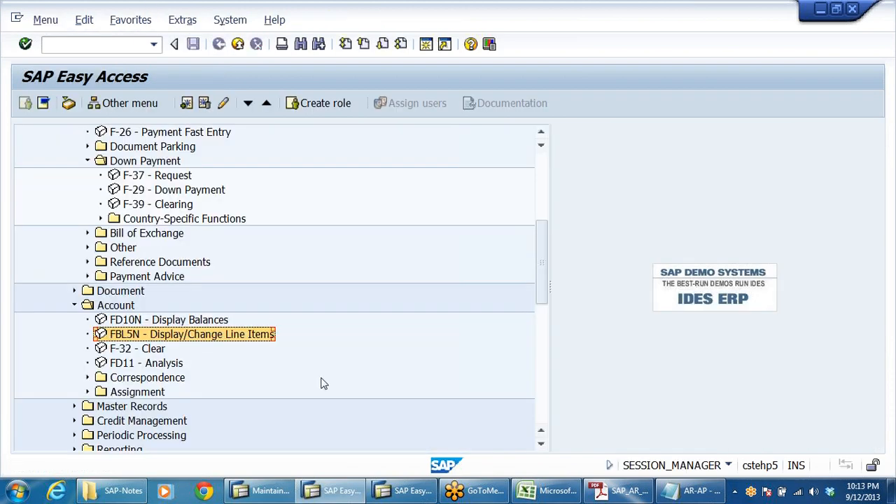
Open the customer clearing transaction F-32.
left_click(130, 353)
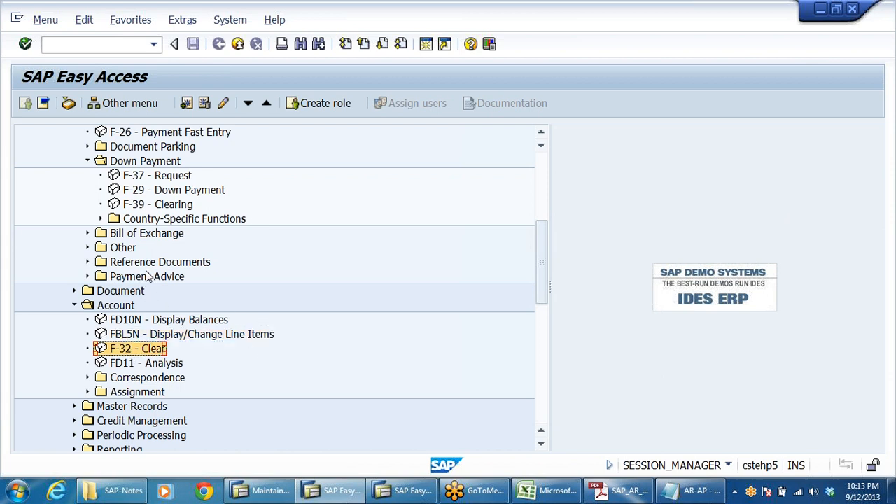
left_click(170, 207)
left_click(134, 349)
left_click(154, 207)
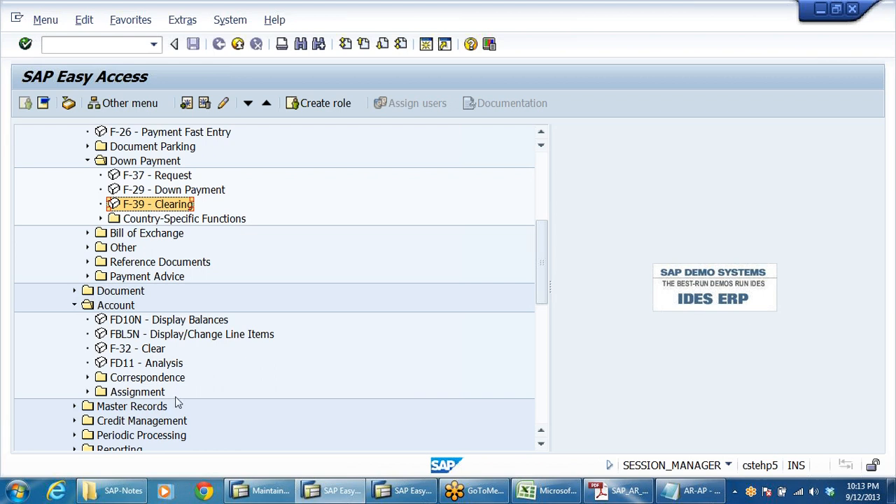
left_click(154, 353)
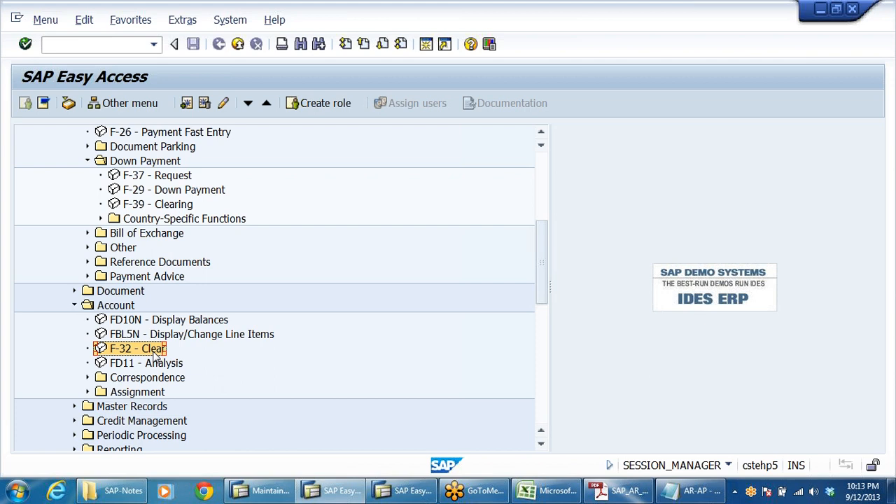
left_click(129, 336)
left_click(128, 349)
double_click(137, 353)
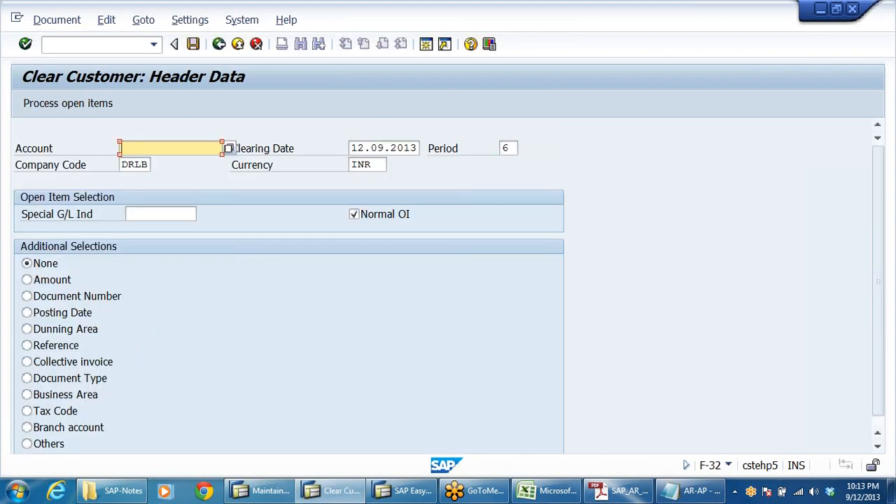
type("6")
left_click(151, 174)
left_click(60, 105)
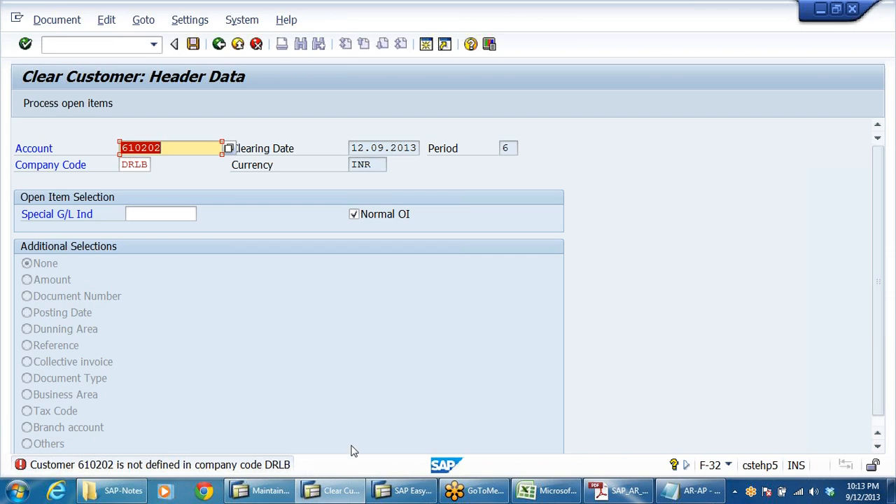
Replace the account with customer 610022 from the search help and process its open items.
left_click(173, 148)
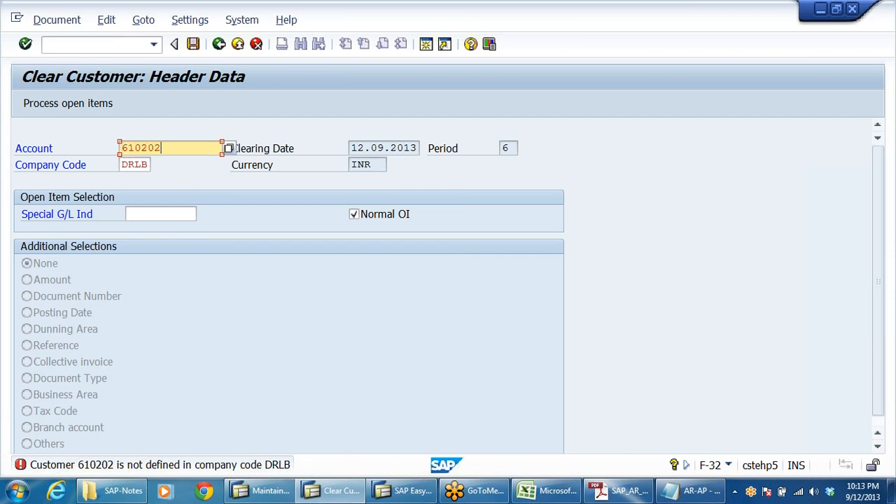
left_click_drag(171, 148, 72, 178)
key("Delete")
left_click(228, 148)
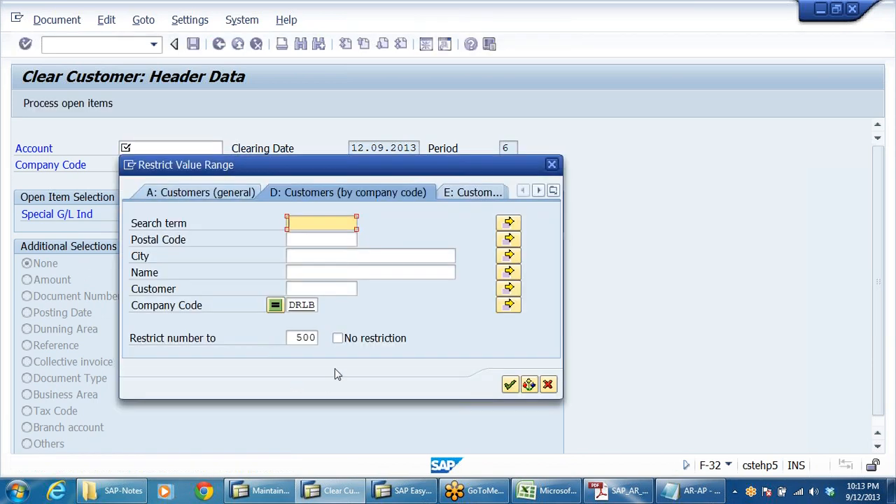
left_click(509, 385)
double_click(642, 226)
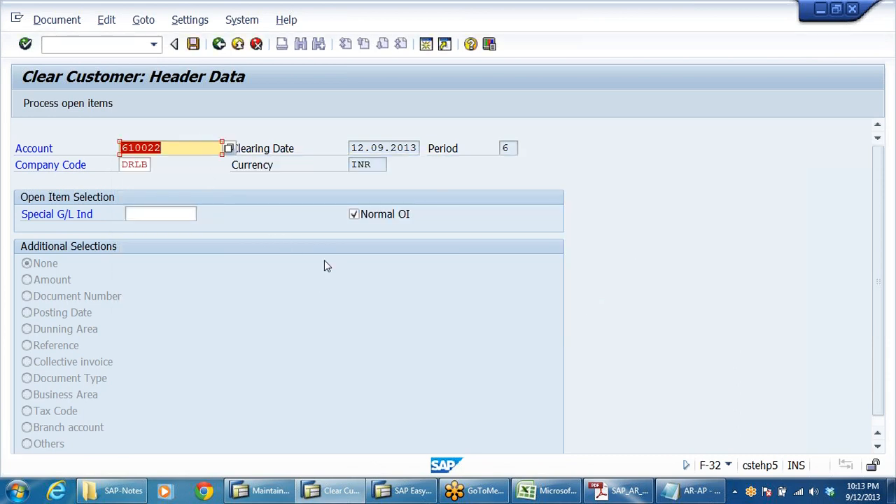
left_click(56, 102)
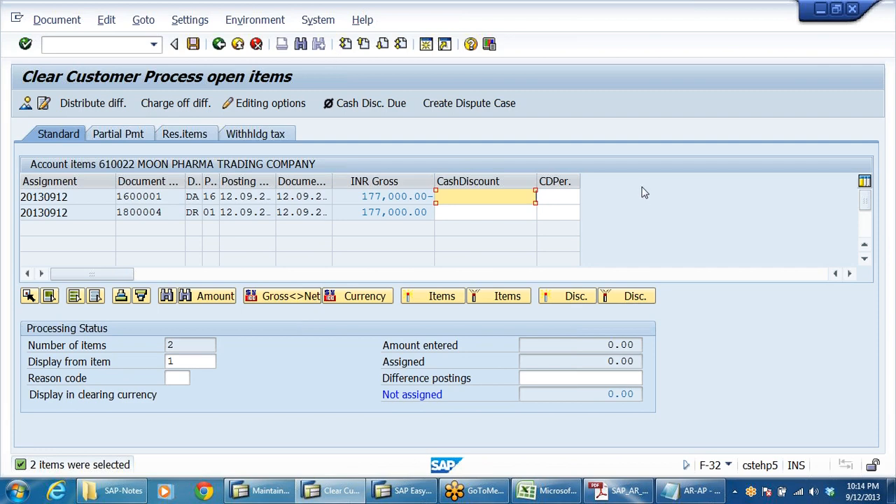
Activate the down payment and invoice items of 177,000.00 and post the clearing document.
key("Tab")
key("Tab")
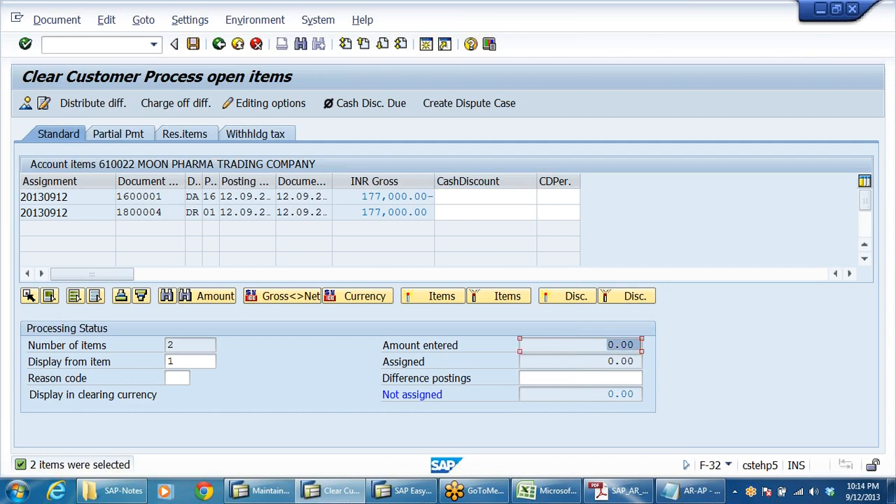
left_click(409, 196)
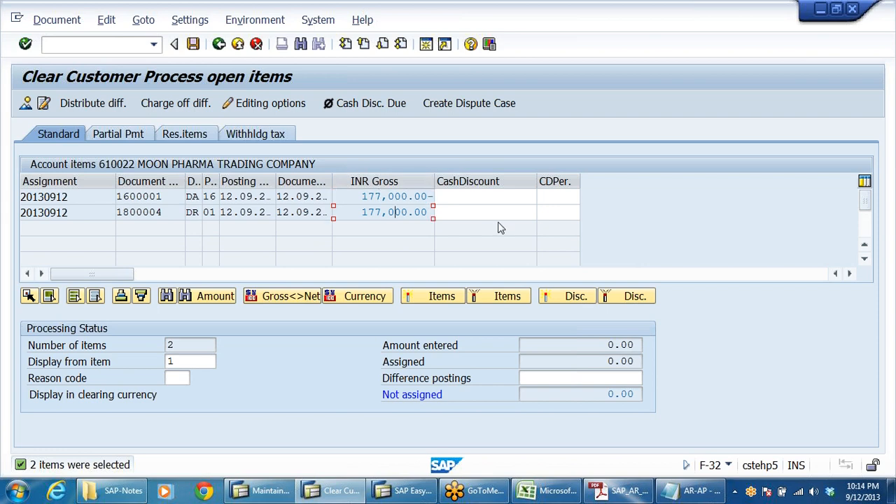
left_click(535, 197)
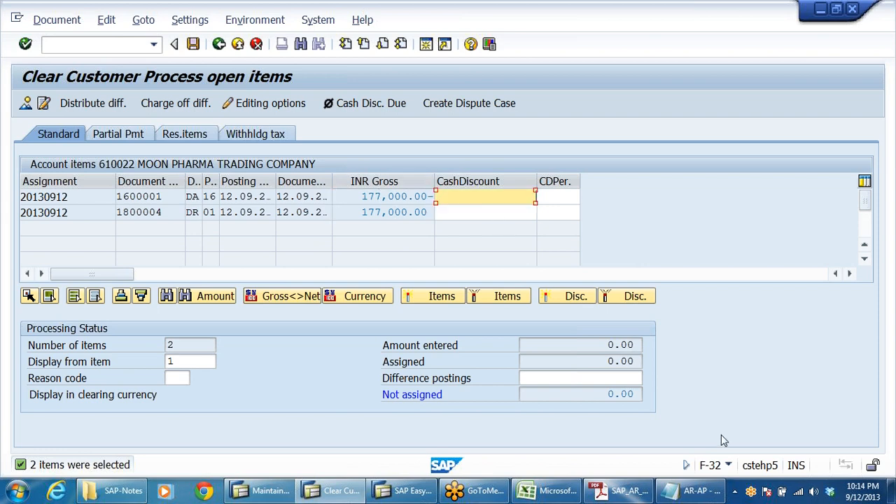
left_click_drag(607, 345, 641, 361)
left_click(507, 197)
left_click(192, 45)
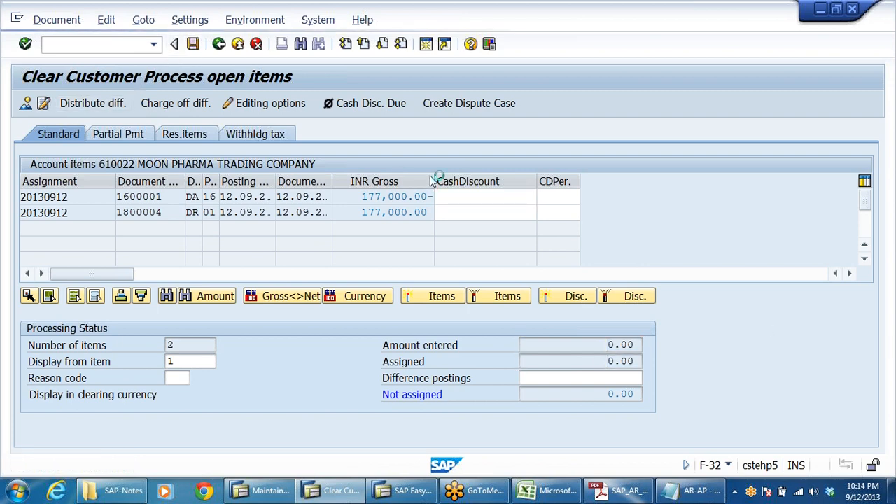
left_click(219, 44)
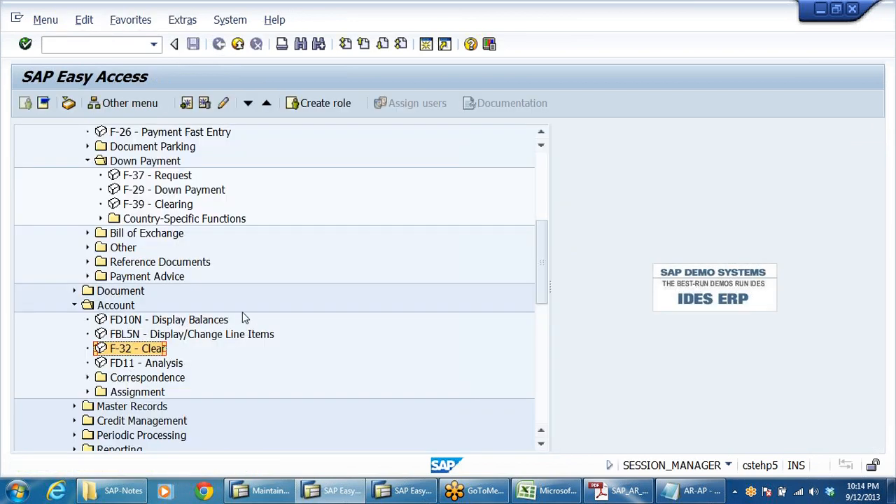
Run the customer line item display for customer 610022 in company code DRLB with open items selected.
scroll(245, 317, "up", 3)
scroll(245, 317, "up", 2)
scroll(252, 320, "down", 2)
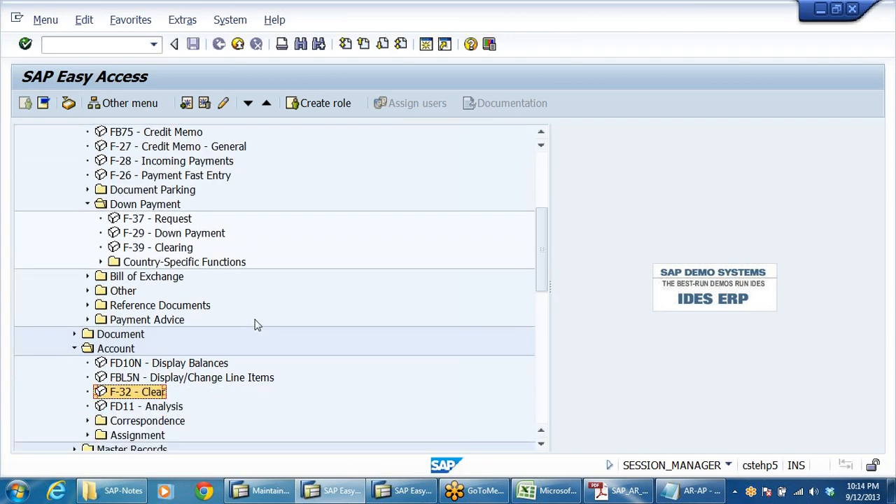
left_click(175, 366)
double_click(177, 378)
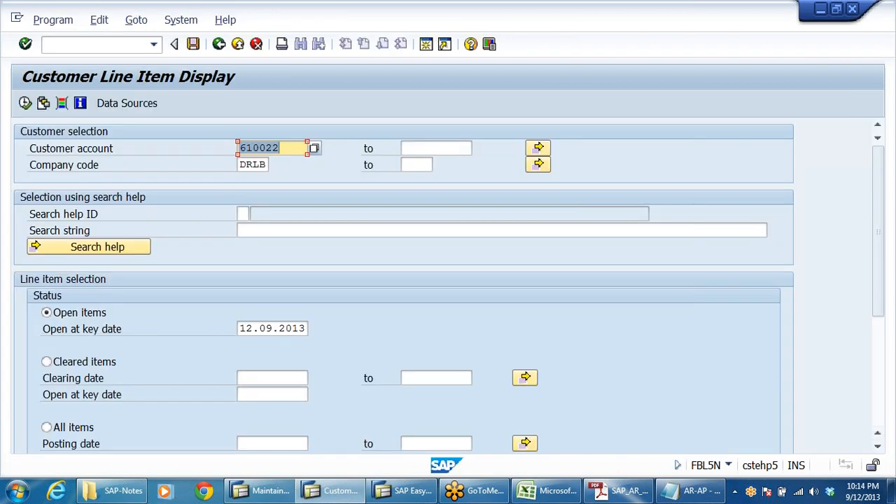
left_click(82, 314)
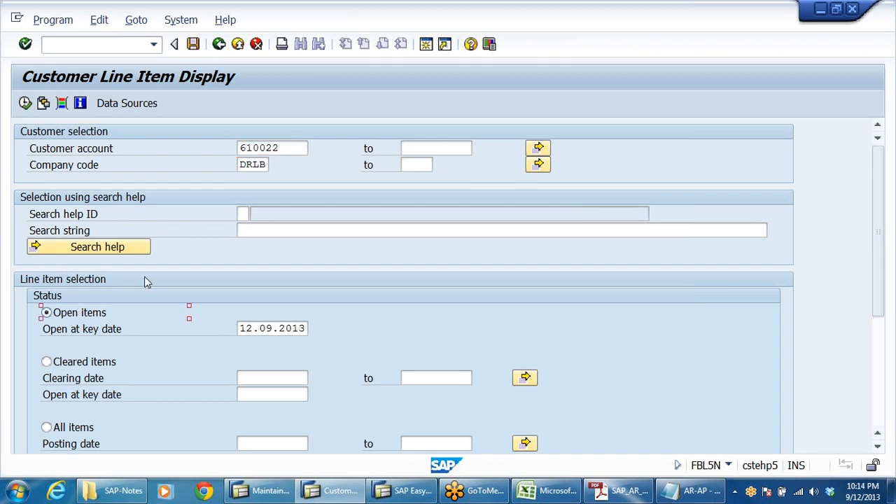
left_click(26, 102)
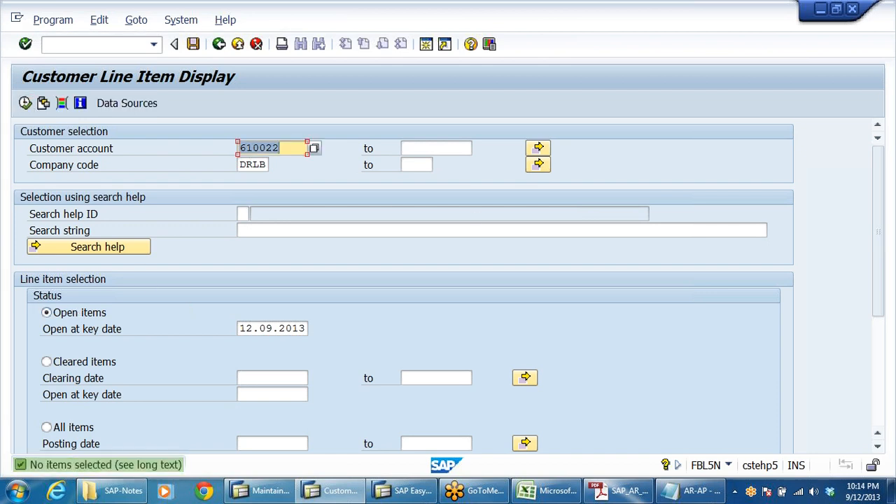
Display the cleared line items for customer 610022 instead, inspect both cleared amounts, and return to the main menu.
left_click(70, 363)
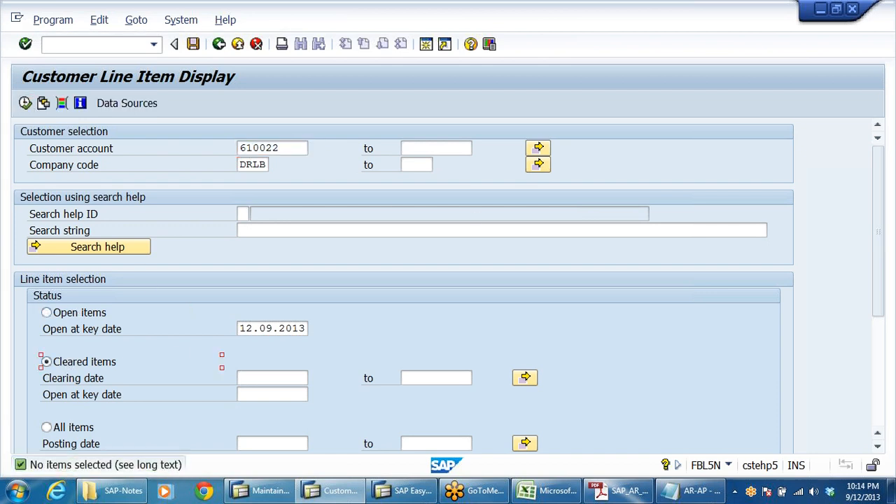
left_click(25, 103)
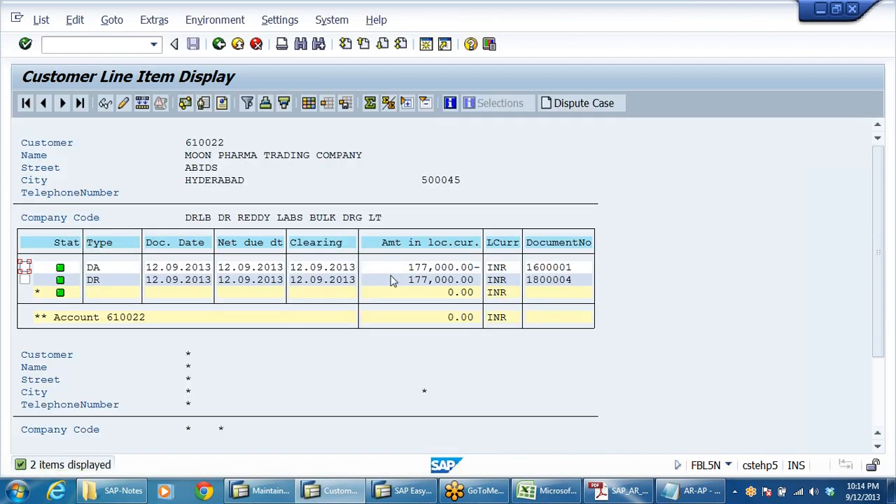
left_click(436, 268)
left_click(433, 281)
left_click(219, 44)
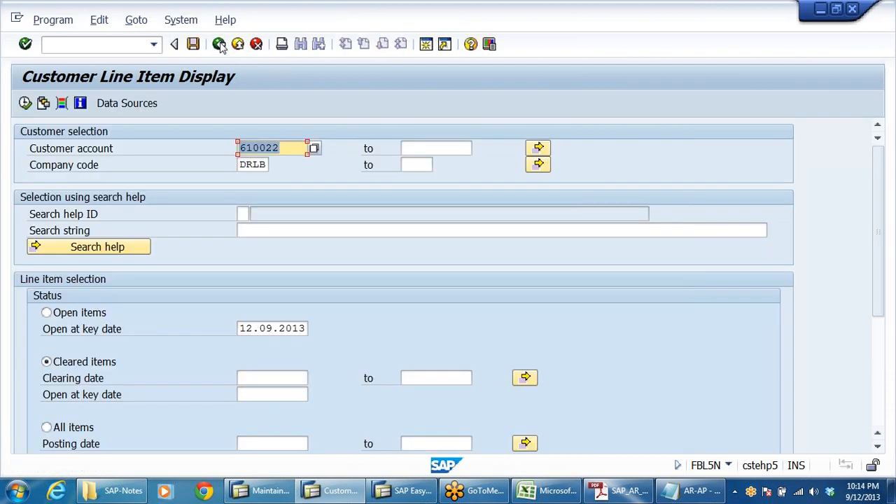
left_click(219, 44)
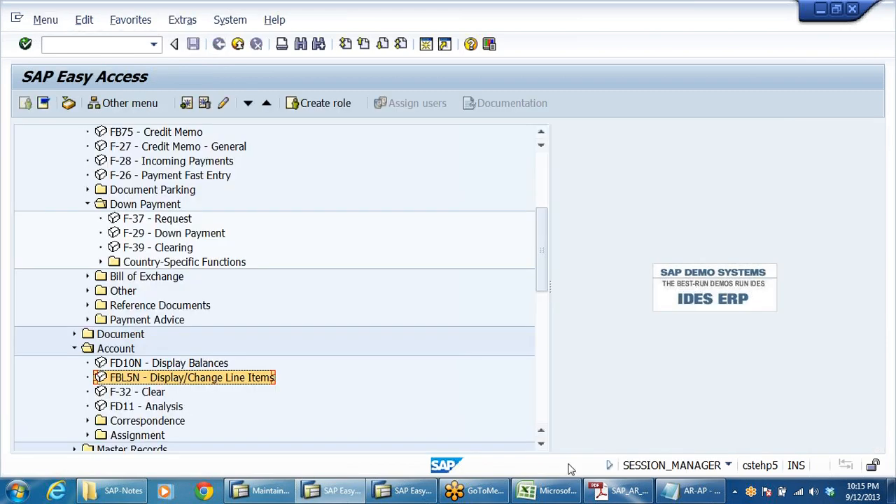
Switch to the AR-AP notes in Notepad and highlight the clear-the-open-item step before returning to SAP.
left_click(693, 490)
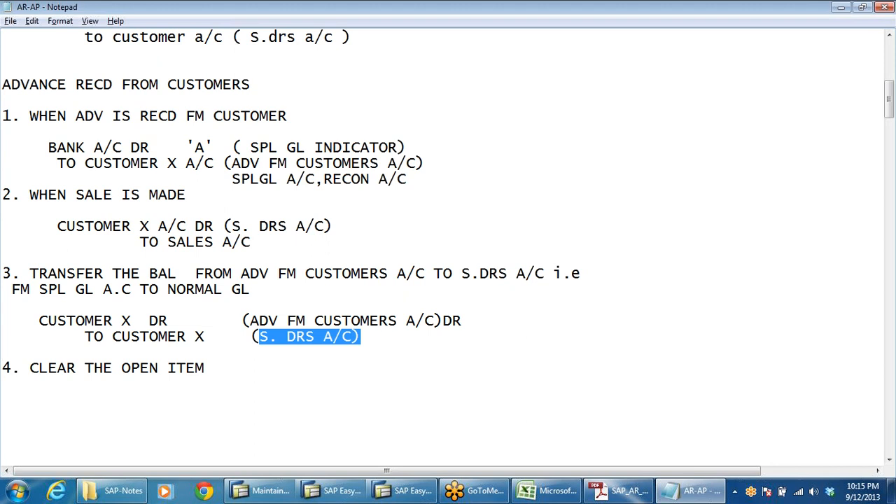
left_click_drag(30, 368, 186, 385)
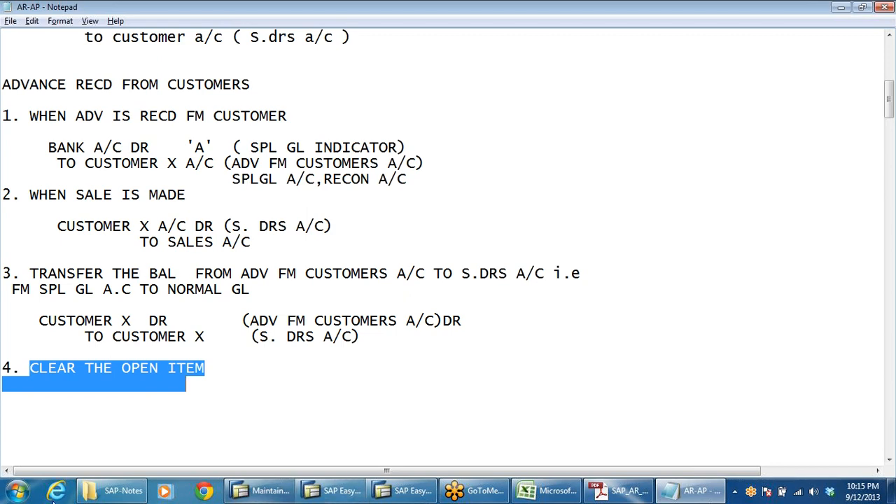
scroll(448, 246, "down", 5)
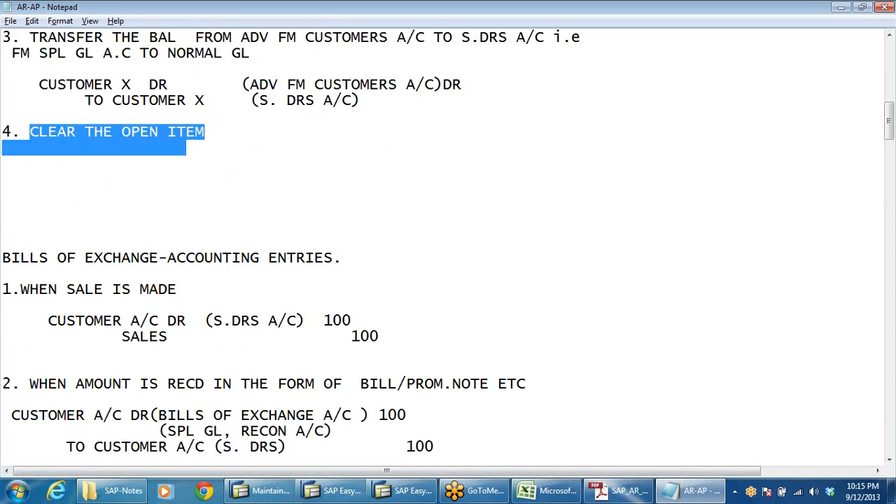
scroll(448, 245, "up", 3)
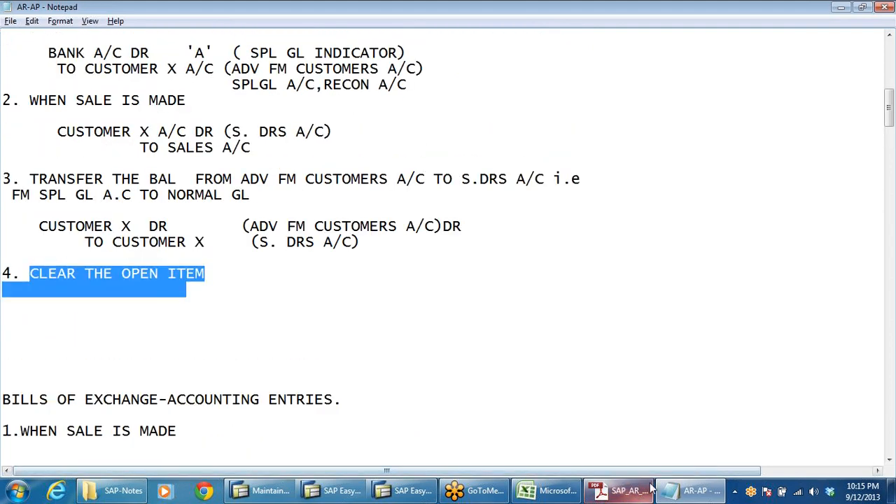
left_click(677, 494)
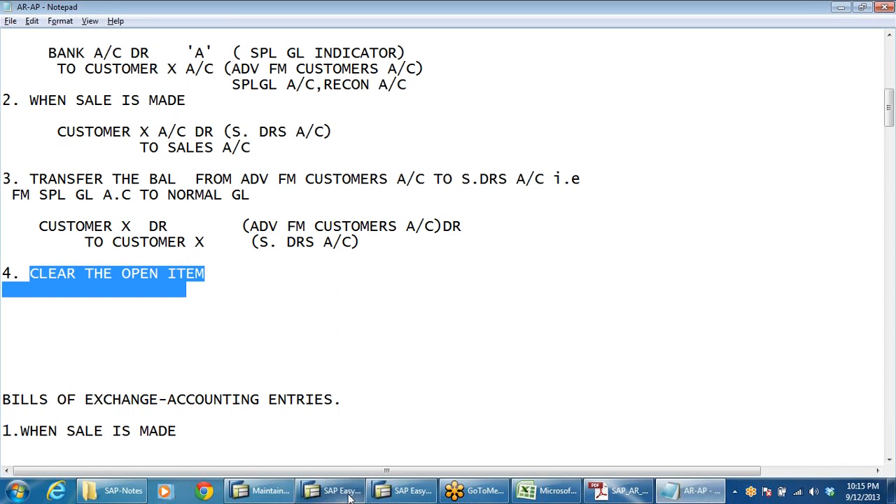
left_click(349, 493)
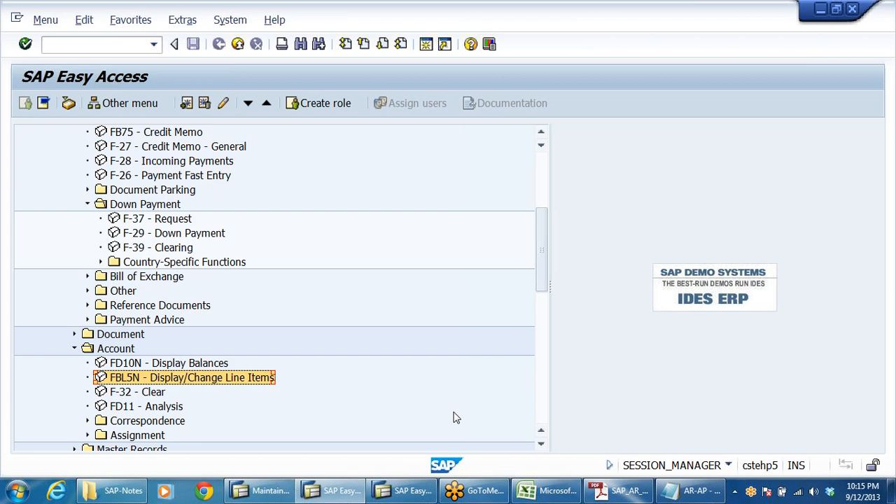
Review the advance-received-from-customers accounting entries in the Notepad notes.
left_click(690, 491)
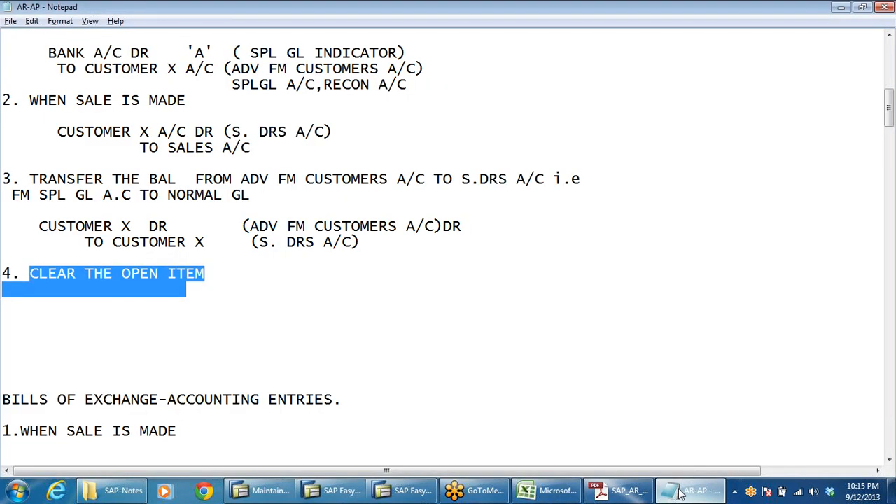
scroll(448, 252, "up", 5)
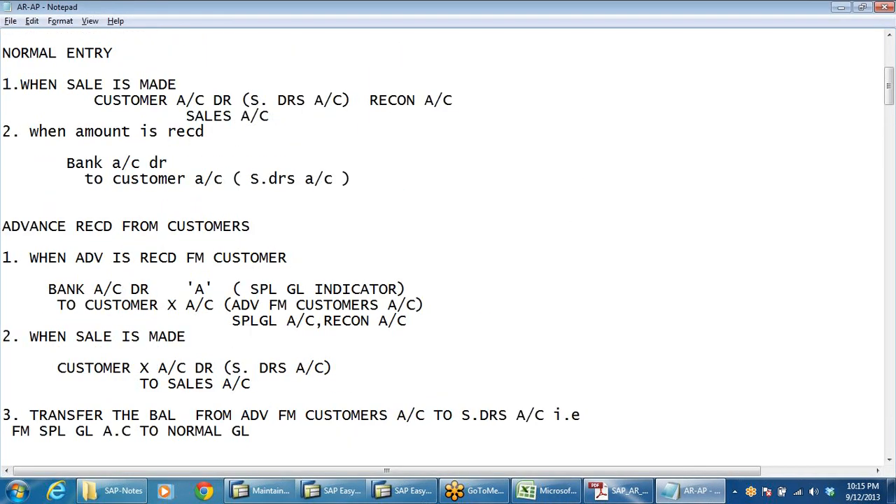
scroll(448, 235, "down", 2)
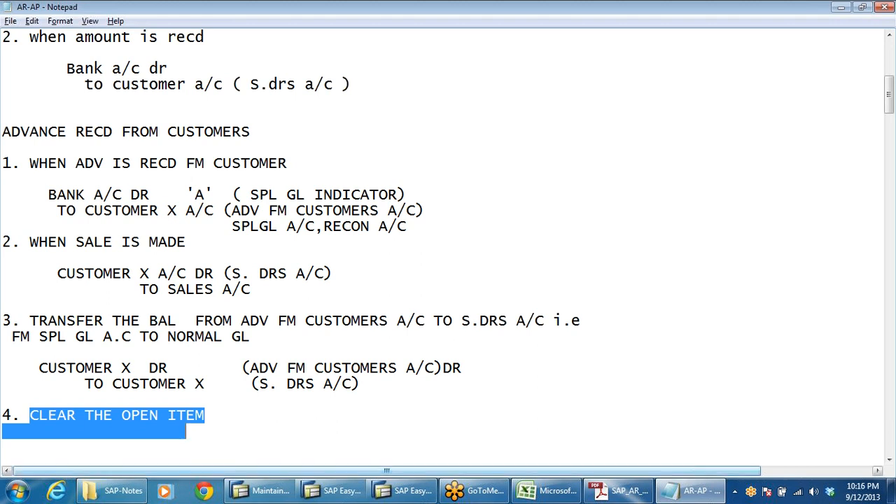
left_click(324, 494)
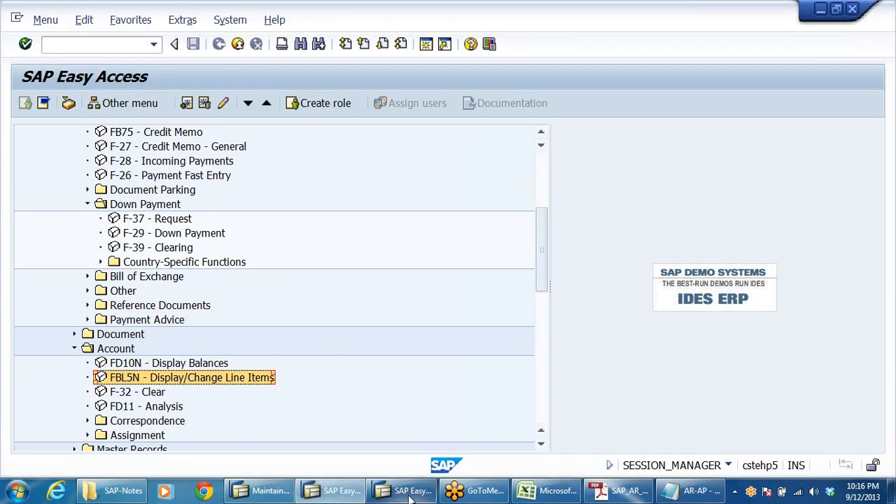
mouse_move(414, 497)
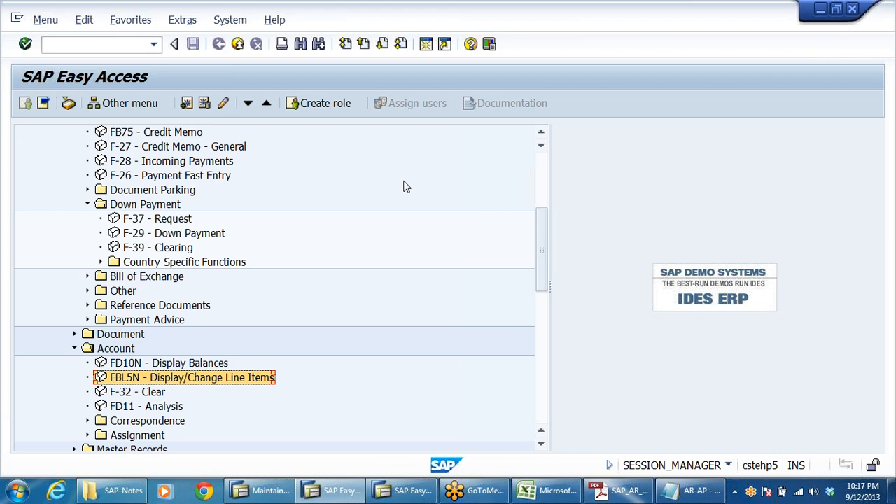
left_click(692, 491)
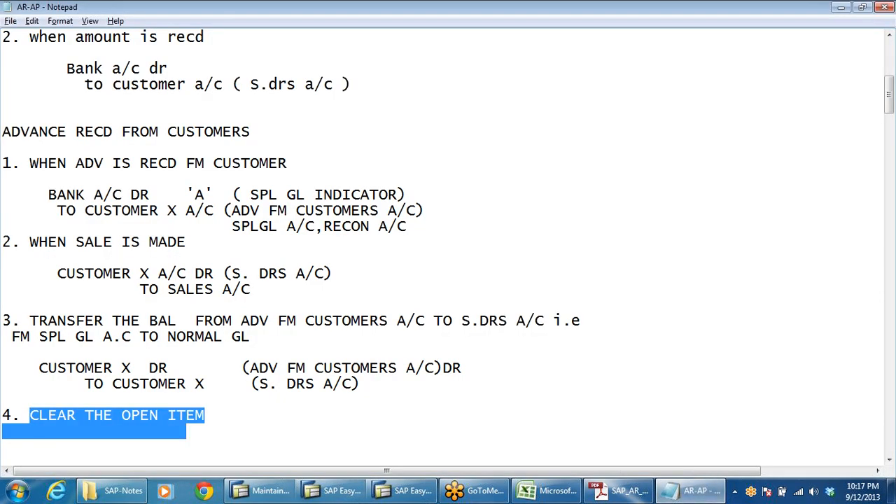
scroll(448, 245, "up", 8)
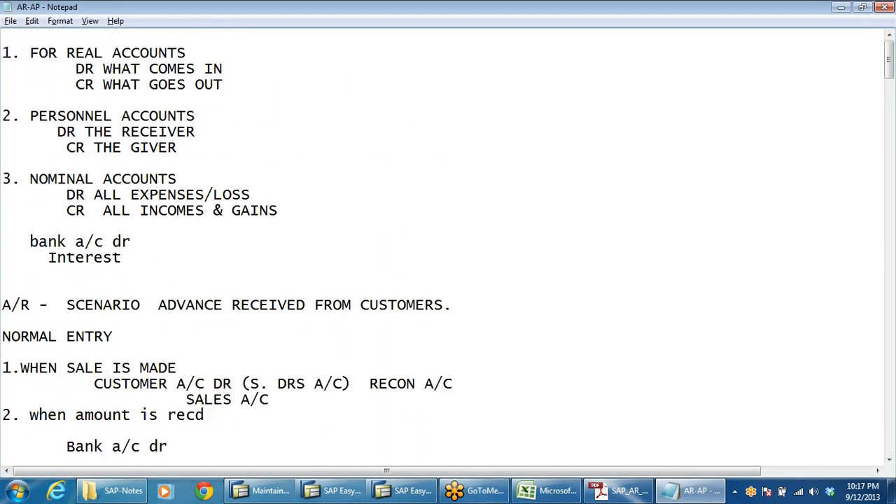
scroll(448, 245, "down", 5)
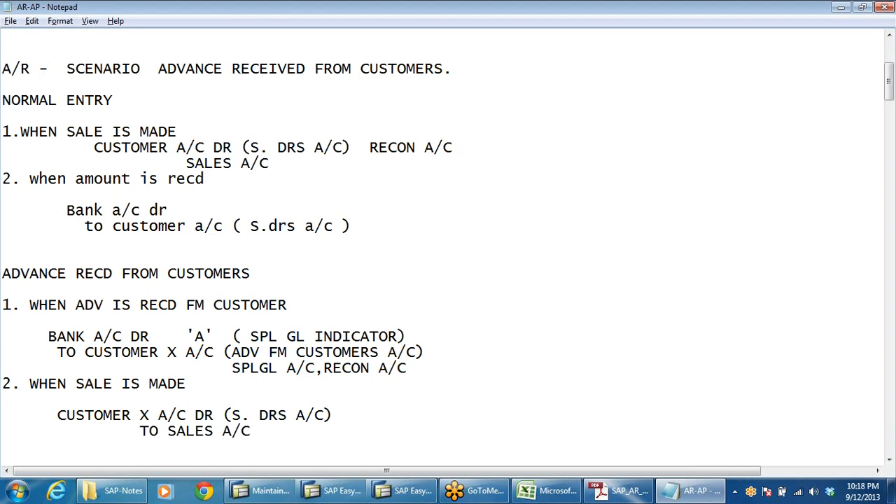
left_click_drag(57, 210, 195, 225)
left_click(370, 226)
Switch to the DRL_GRP workbook in Excel and browse the account group and FISD integration sheets.
left_click(549, 491)
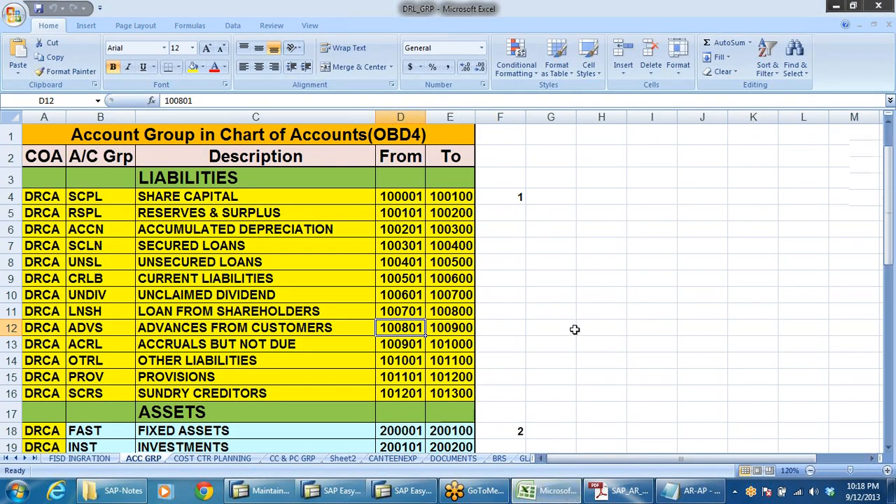
scroll(574, 329, "down", 6)
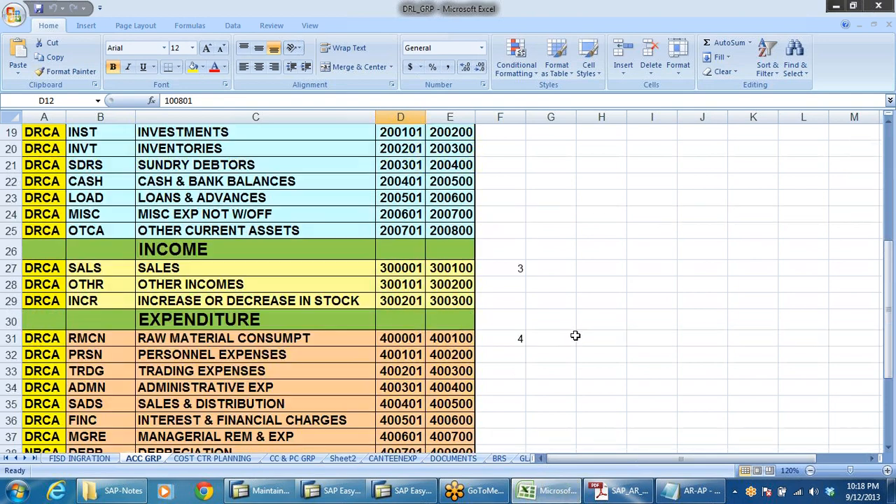
left_click(78, 459)
scroll(296, 348, "down", 12)
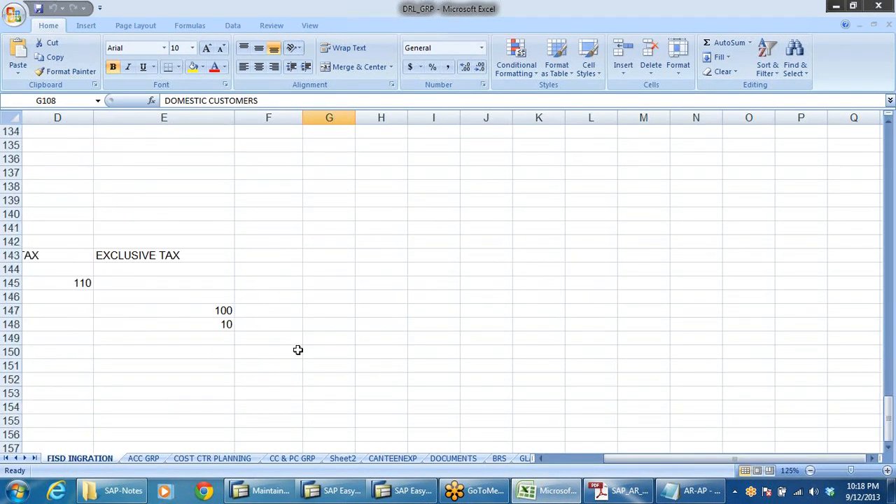
scroll(297, 350, "down", 6)
scroll(300, 358, "up", 20)
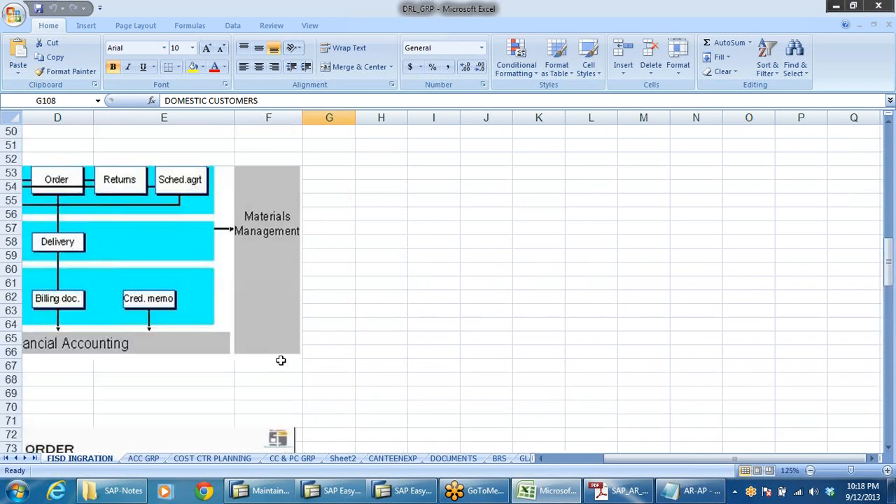
scroll(280, 360, "up", 16)
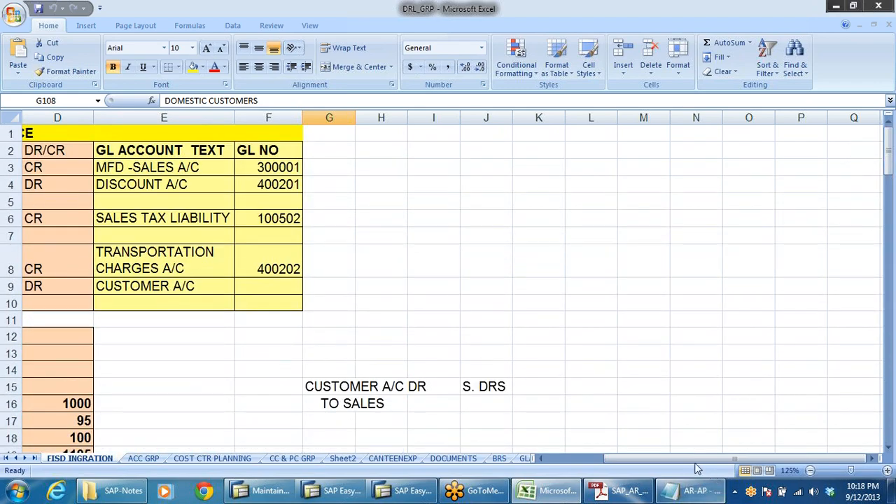
left_click_drag(697, 465, 672, 463)
scroll(476, 382, "down", 6)
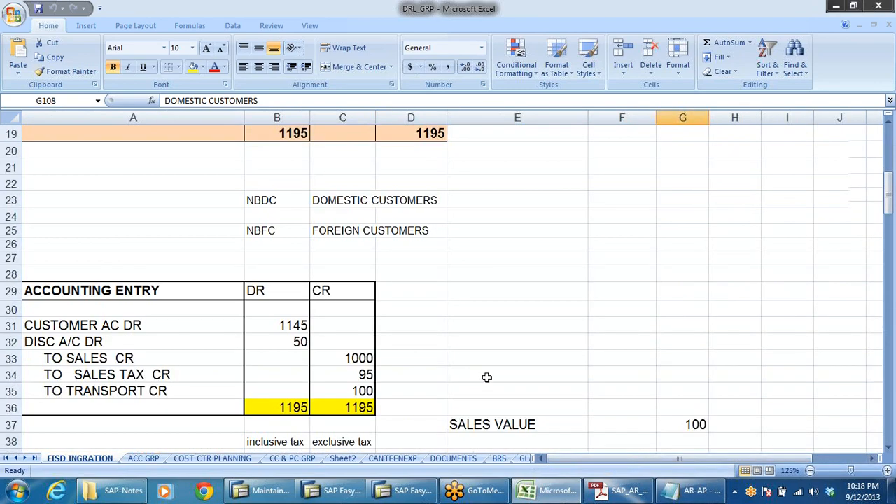
scroll(487, 377, "down", 2)
mouse_move(810, 464)
left_mouse_down()
mouse_move(872, 458)
mouse_move(812, 462)
left_mouse_up()
scroll(462, 346, "down", 2)
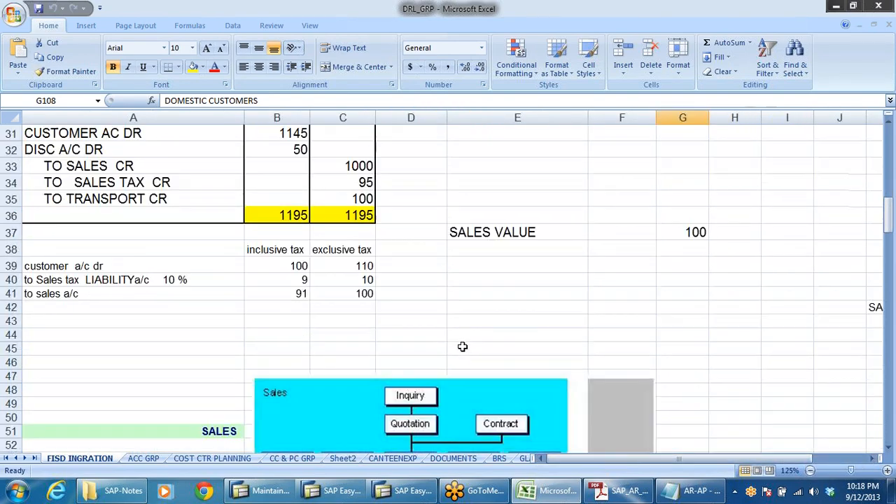
scroll(462, 346, "down", 18)
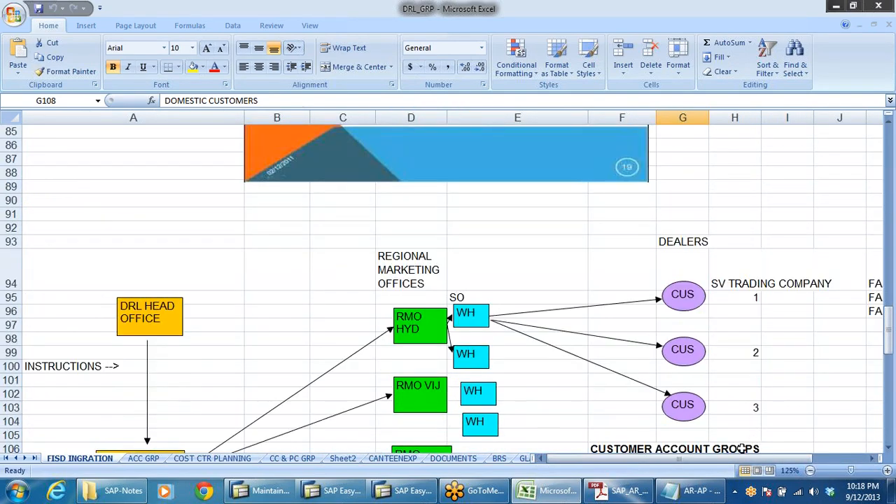
left_click_drag(743, 459, 791, 458)
scroll(689, 353, "down", 6)
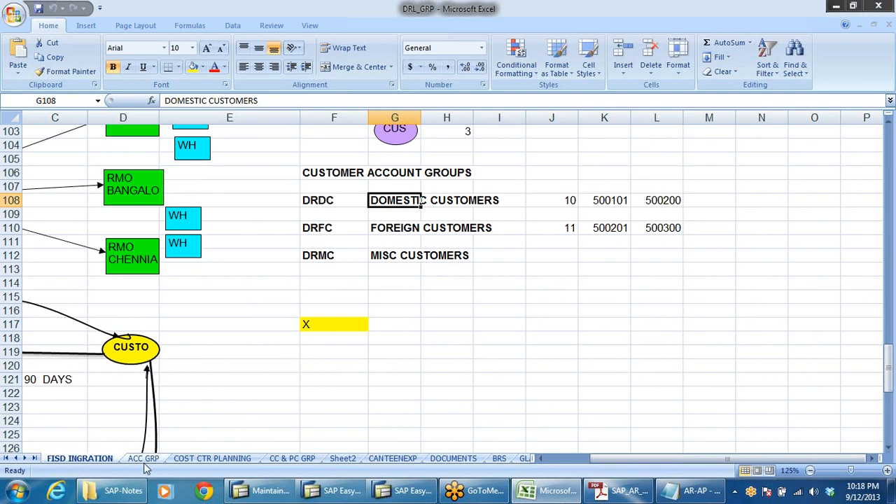
Browse the customer sub-ledger and general ledger examples on the GLACCTS sheet.
left_click(524, 459)
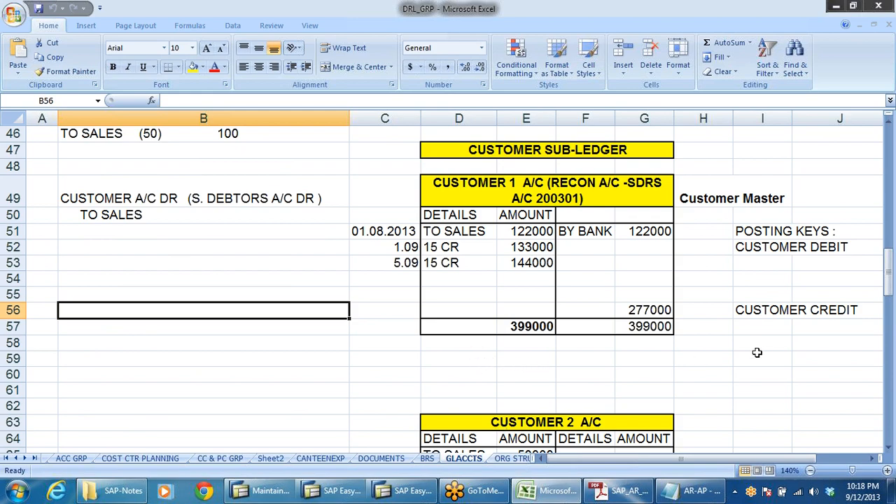
scroll(692, 352, "down", 2)
scroll(692, 352, "down", 8)
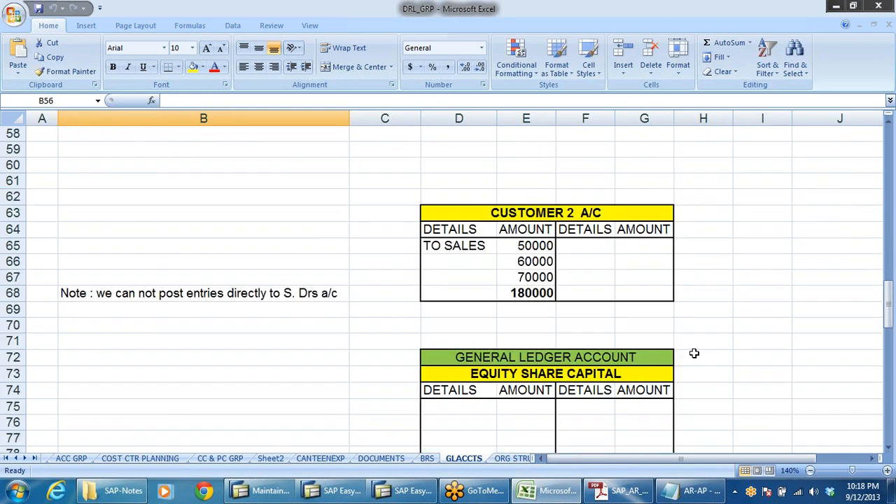
scroll(696, 352, "down", 4)
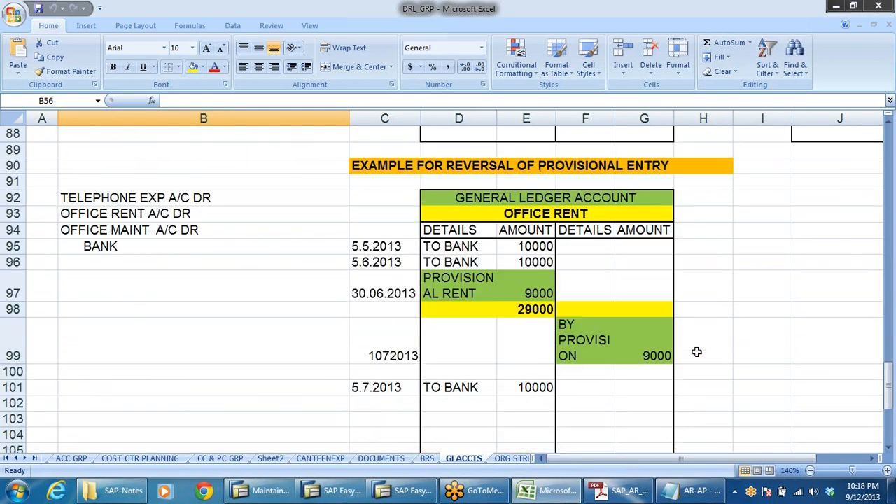
Browse the GLACCTS sheet examples from the customer sub-ledger down to the provisional entry reversal.
scroll(697, 352, "down", 2)
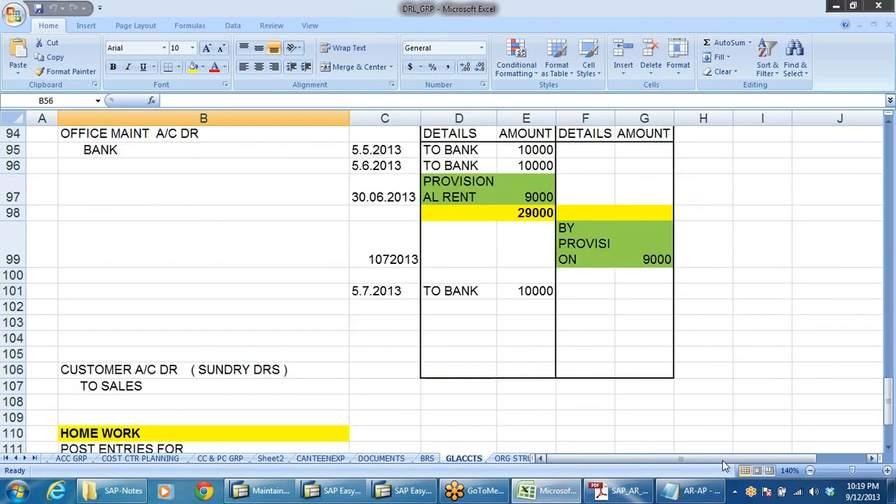
left_click_drag(763, 457, 766, 453)
scroll(647, 344, "up", 7)
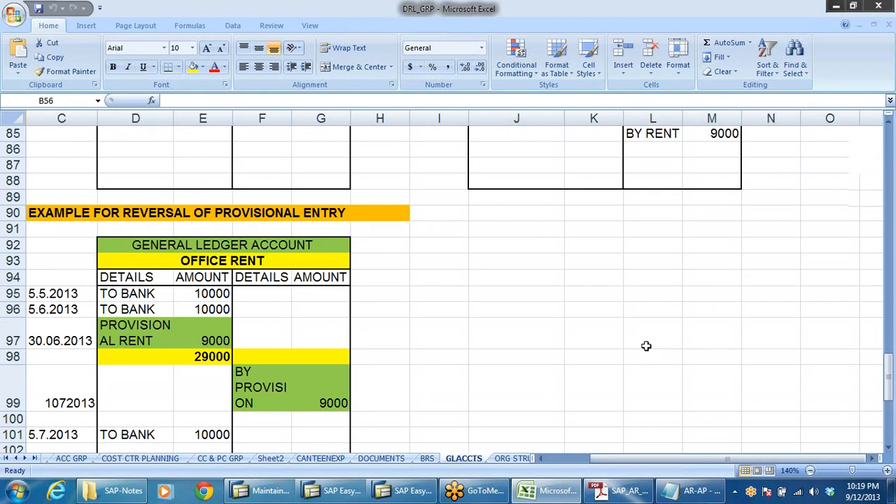
scroll(646, 346, "down", 4)
scroll(646, 346, "up", 4)
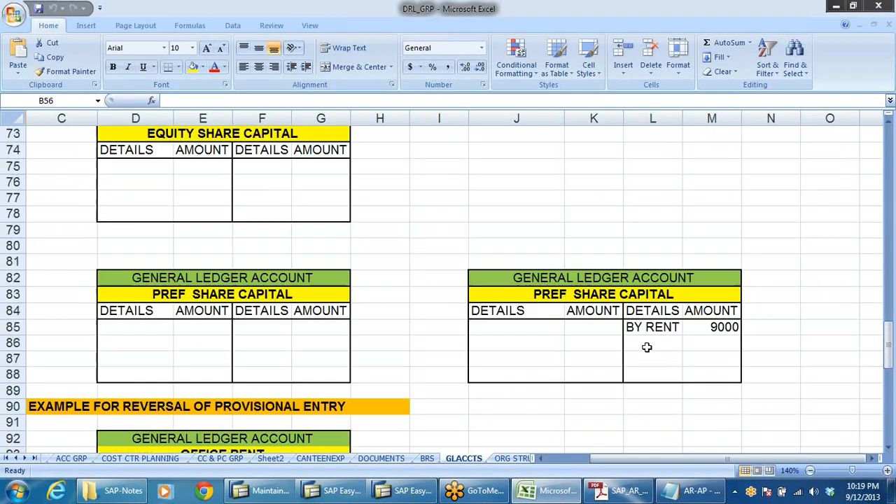
scroll(210, 250, "up", 2)
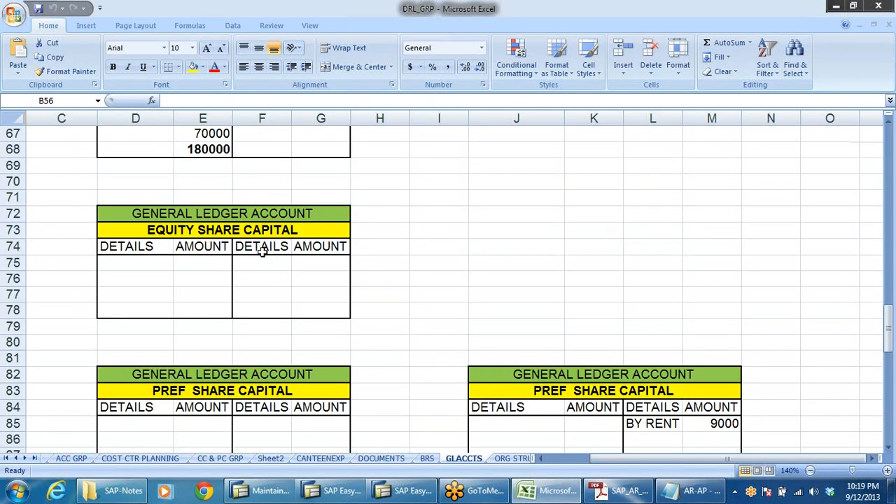
scroll(264, 252, "up", 5)
scroll(264, 252, "up", 2)
left_click(167, 232)
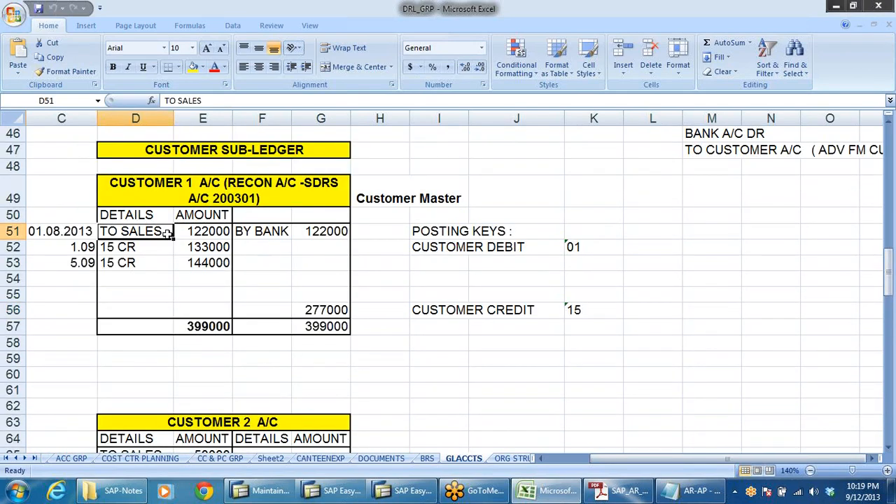
scroll(217, 318, "down", 2)
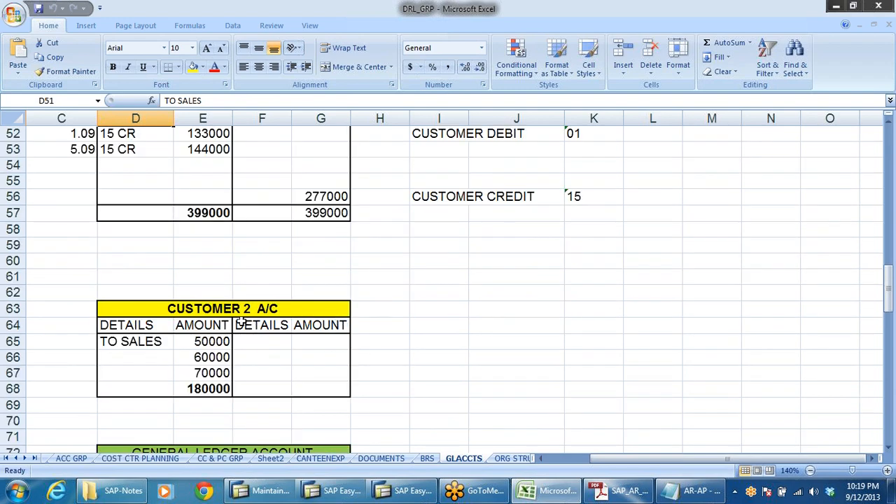
scroll(256, 315, "up", 3)
scroll(257, 314, "down", 2)
scroll(636, 345, "down", 2)
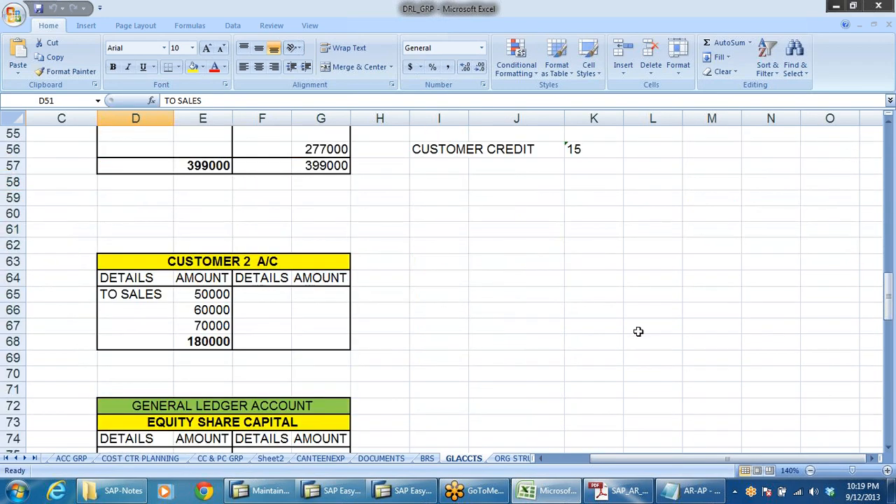
left_click(527, 217)
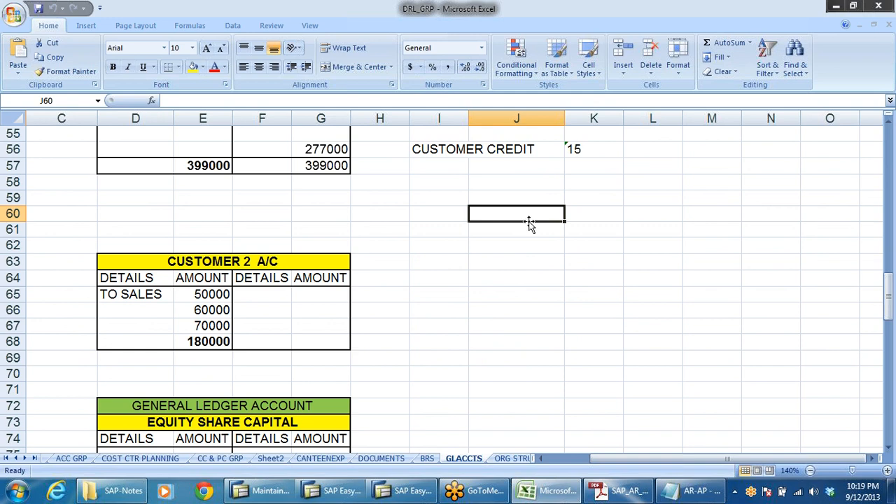
scroll(530, 221, "up", 3)
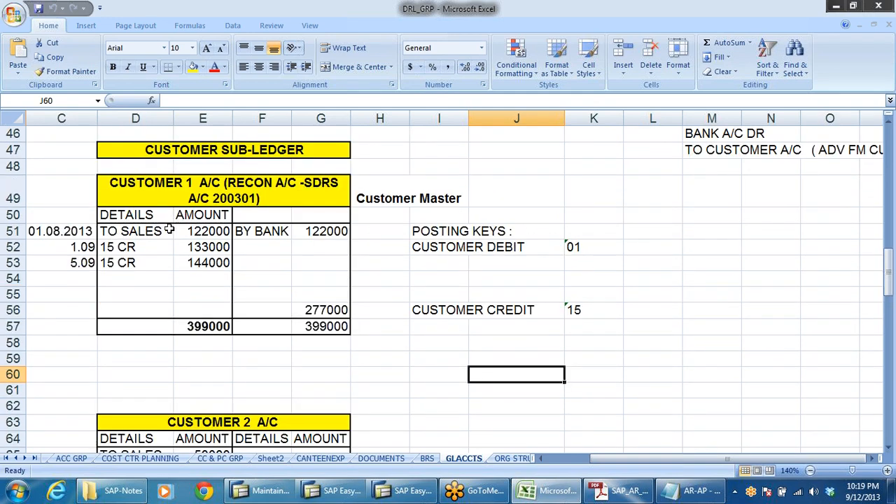
Clear the amounts and By Bank entries from the Customer 1 and Customer 2 account examples.
left_click_drag(207, 232, 214, 263)
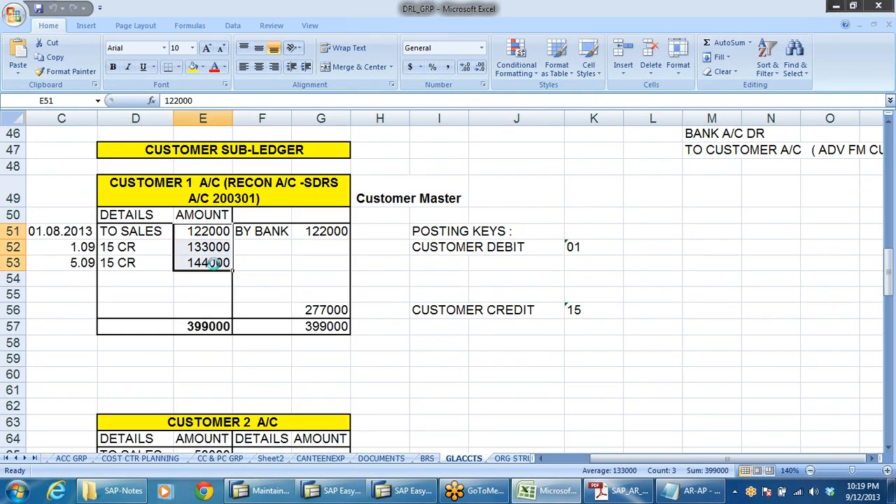
key("Delete")
scroll(249, 316, "down", 3)
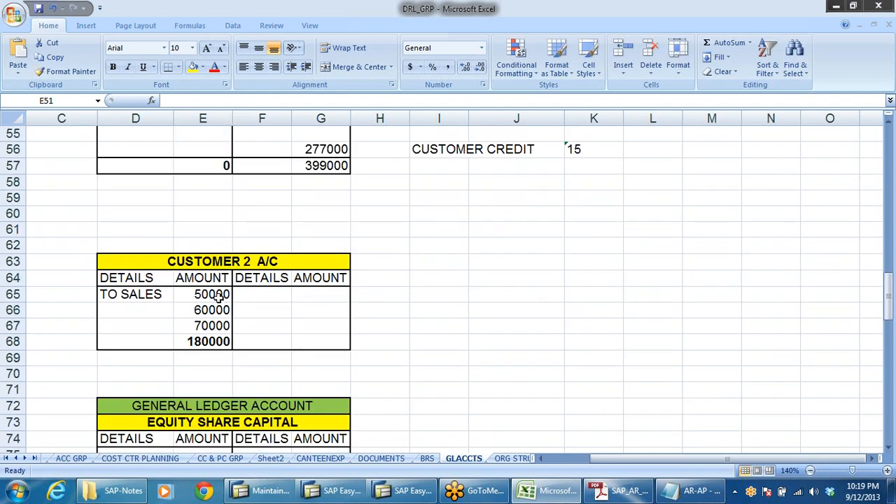
left_click_drag(221, 296, 219, 322)
key("Delete")
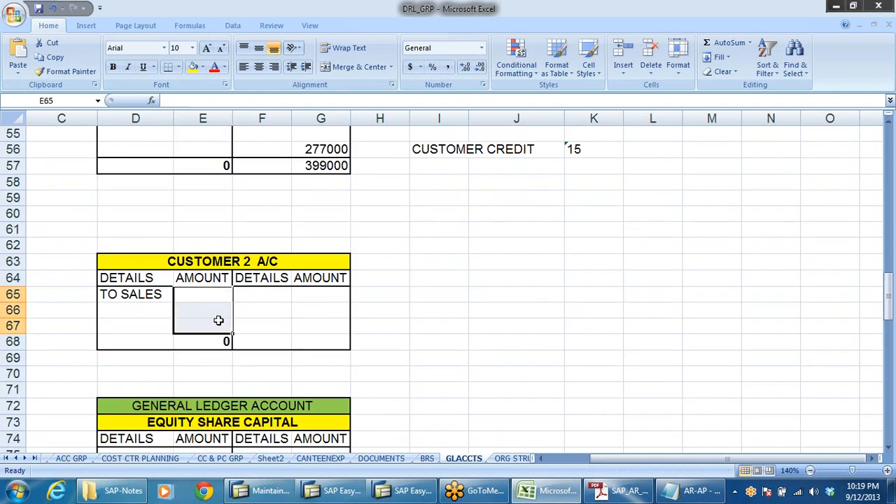
scroll(348, 309, "up", 3)
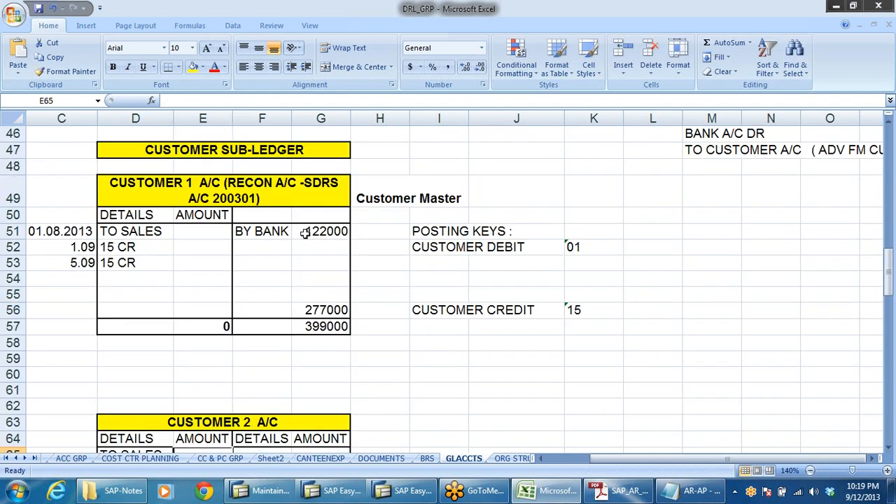
left_click_drag(258, 235, 318, 305)
key("Delete")
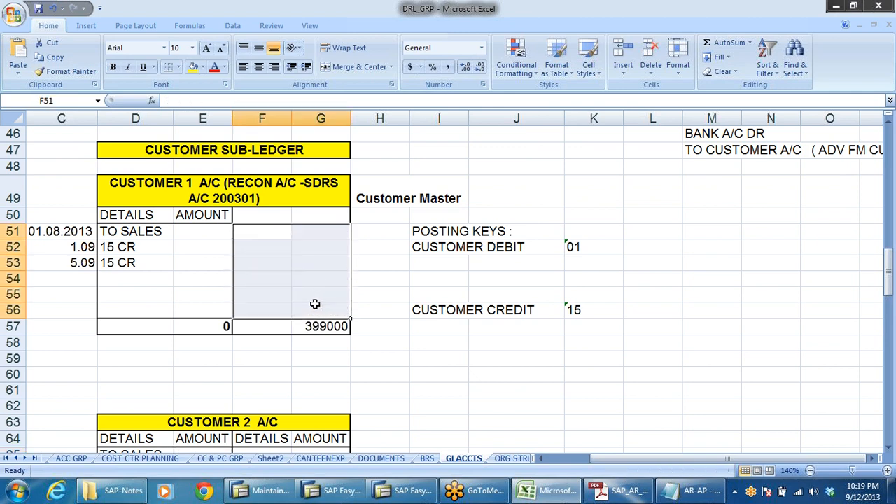
Enter 100 as the To Sales amount in the Customer 1 account.
left_click(194, 277)
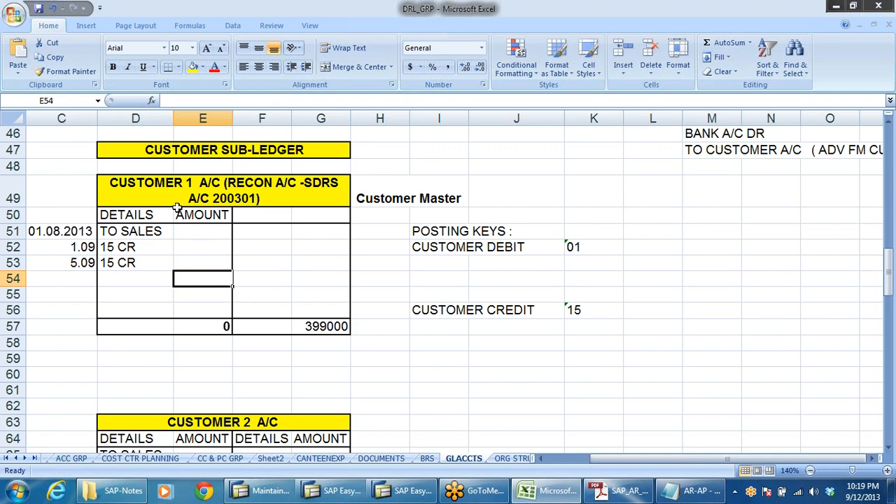
left_click(188, 441)
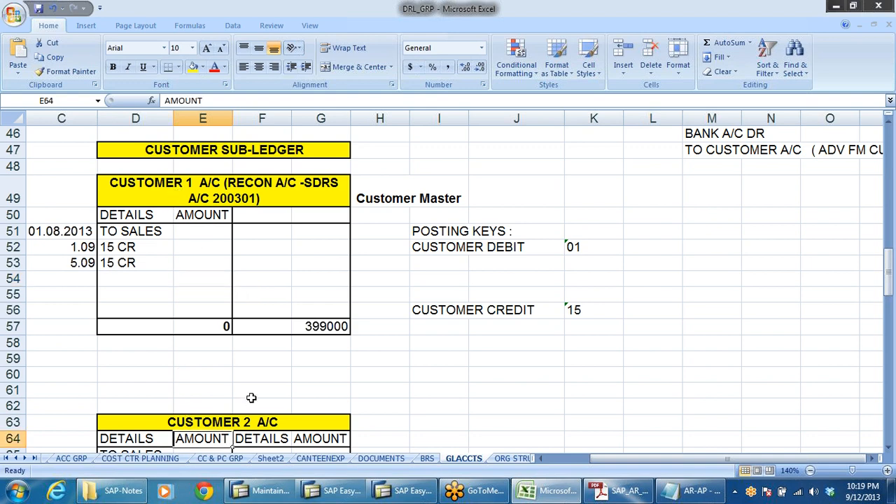
scroll(252, 398, "down", 1)
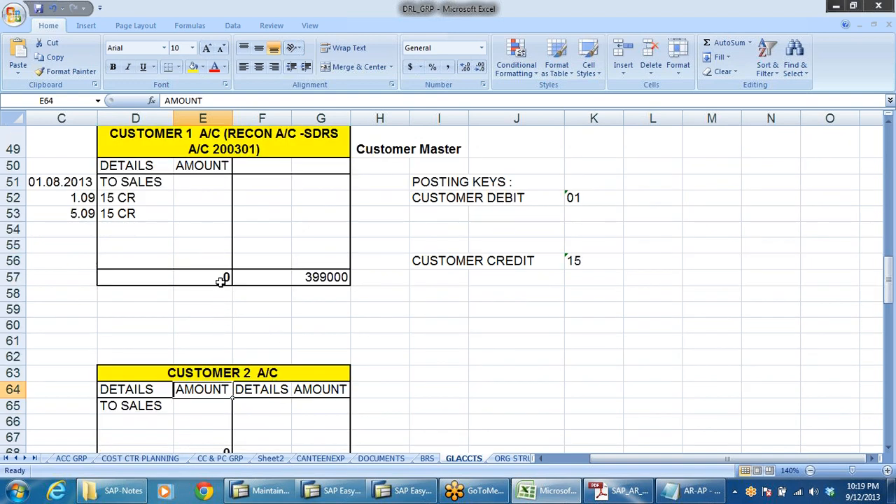
left_click(203, 182)
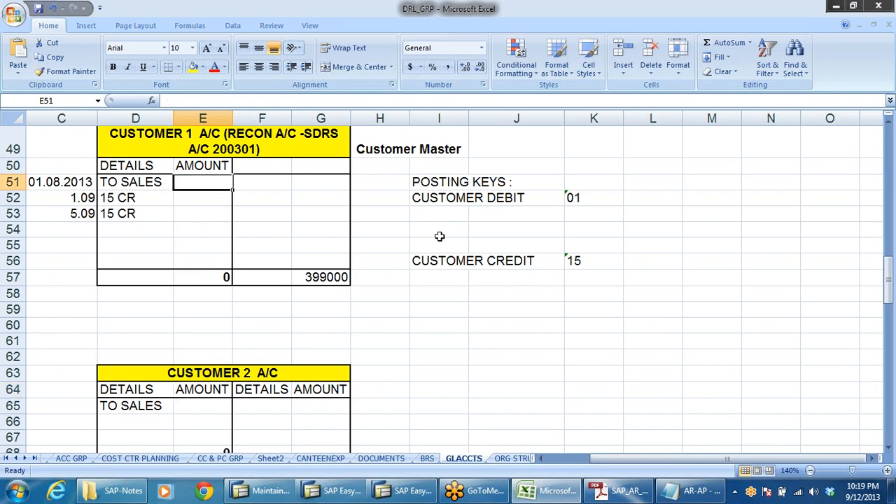
type("100")
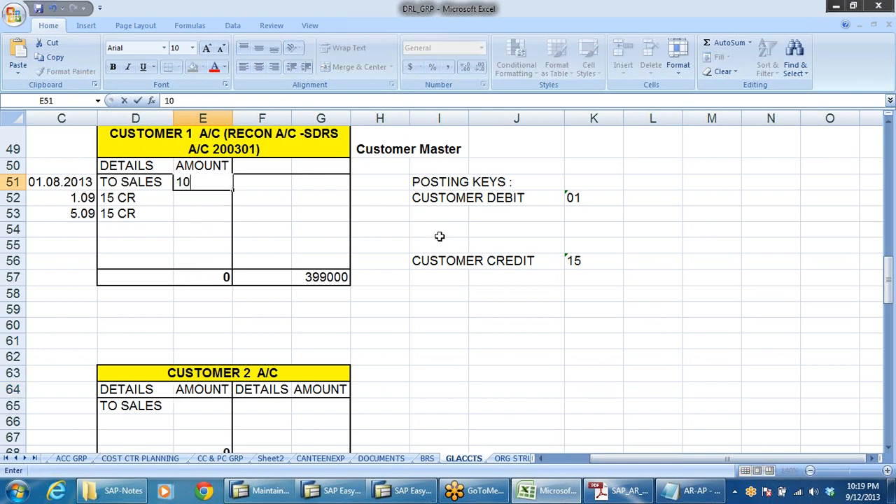
left_click(374, 321)
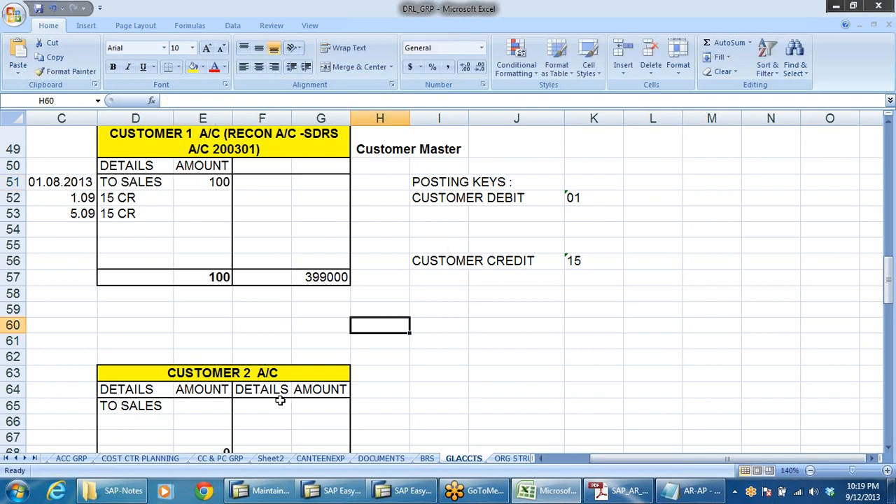
Enter 200 as the To Sales amount in the Customer 2 account.
scroll(273, 397, "down", 2)
left_click(210, 299)
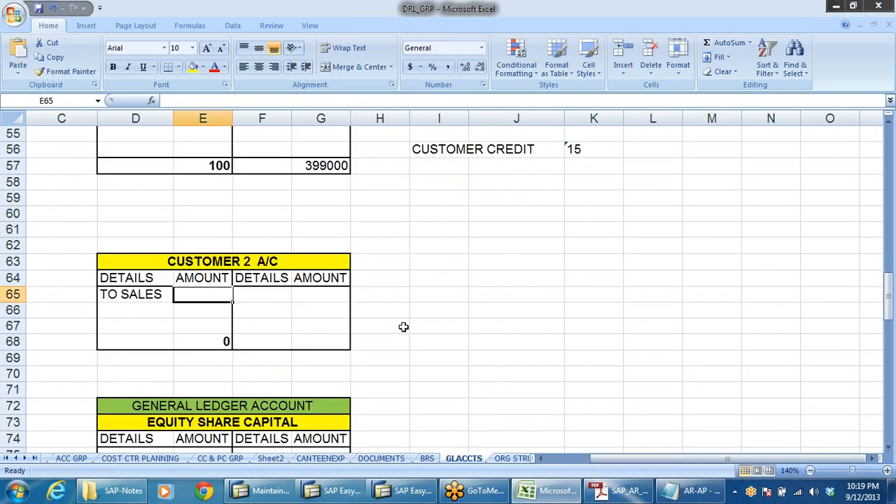
type("200")
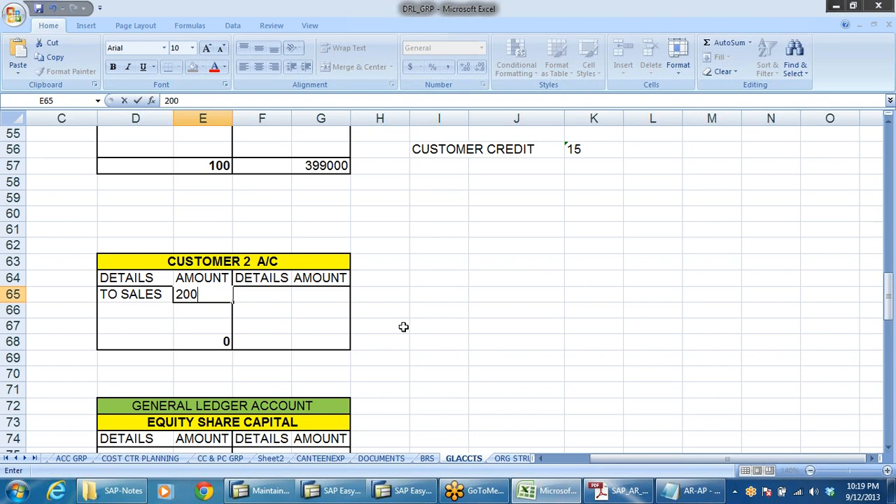
left_click(170, 313)
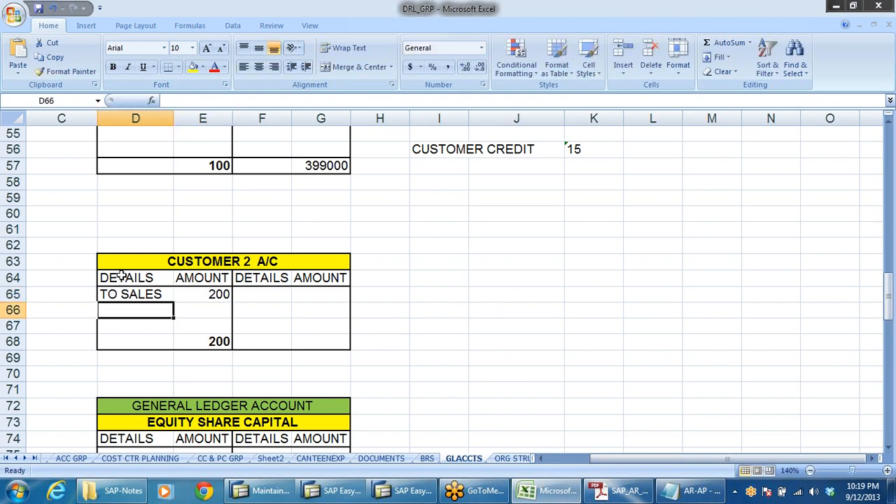
Copy the Customer 2 account table to a new block beside it starting at J63.
left_click_drag(104, 262, 306, 336)
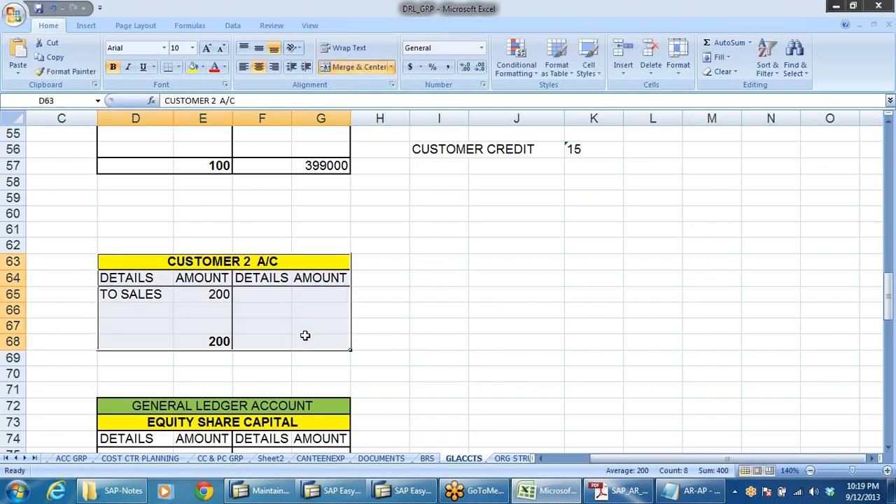
key("ctrl+c")
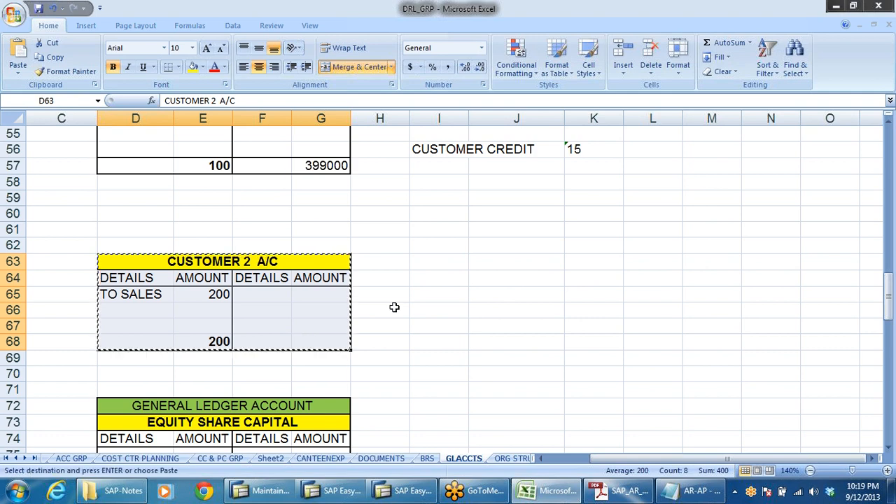
left_click(481, 264)
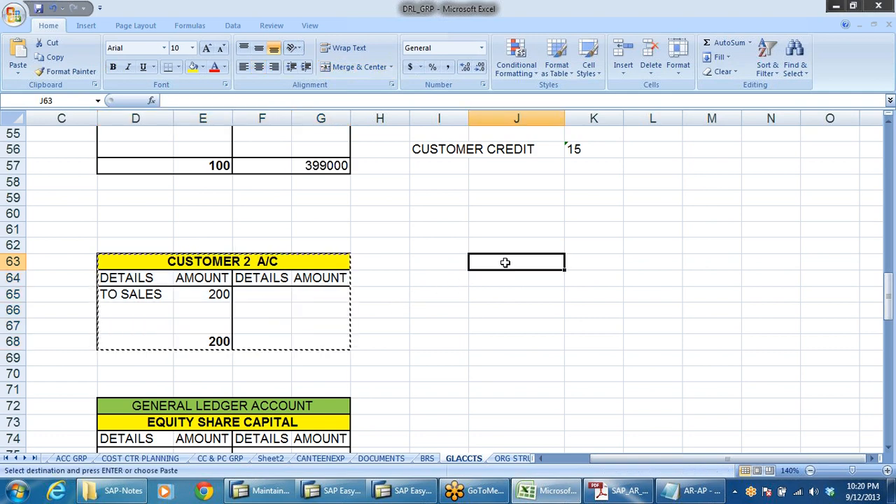
key("ctrl+v")
left_click(707, 390)
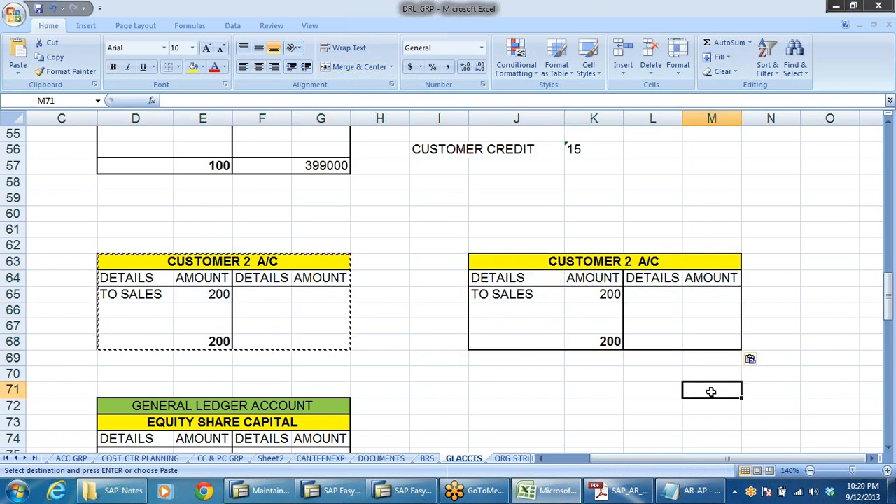
Rename the copied table's heading to CUSTOMER 3 A/C.
left_click(601, 261)
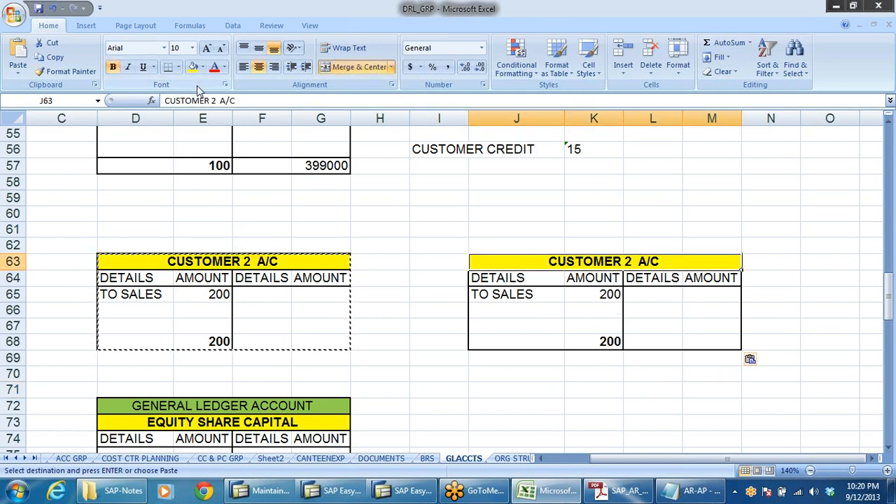
left_click(217, 101)
key("BackSpace")
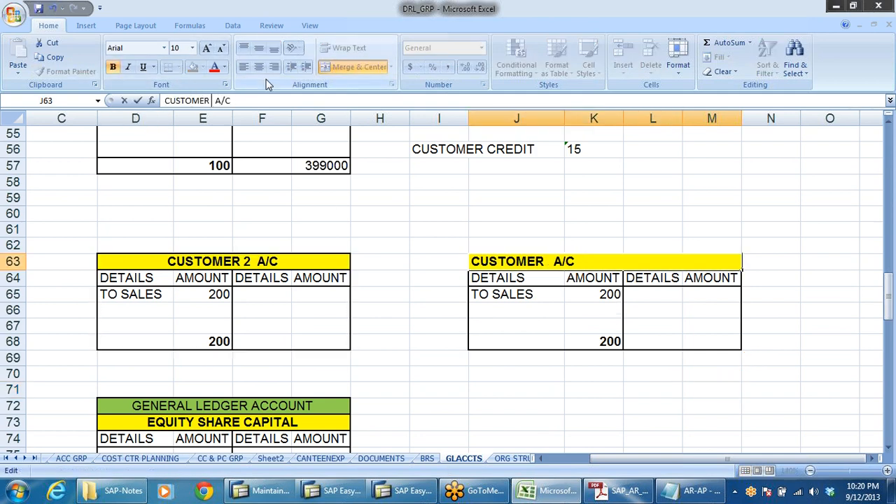
type("3")
left_click(641, 390)
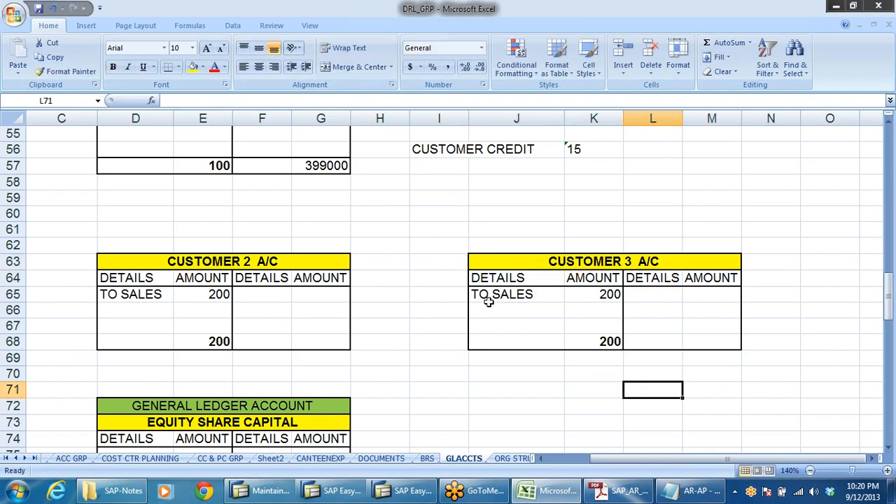
Clear the To Sales label and amount from the Customer 3 table.
left_click_drag(488, 300, 581, 301)
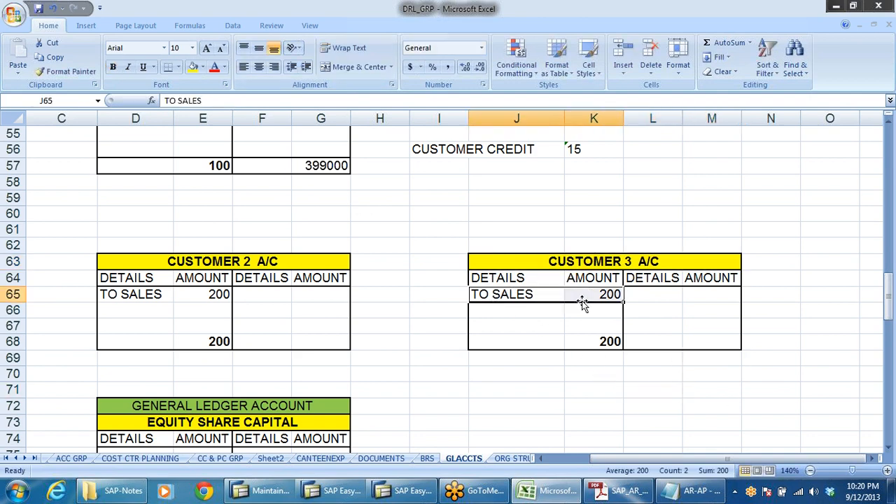
key("Delete")
scroll(384, 261, "up", 2)
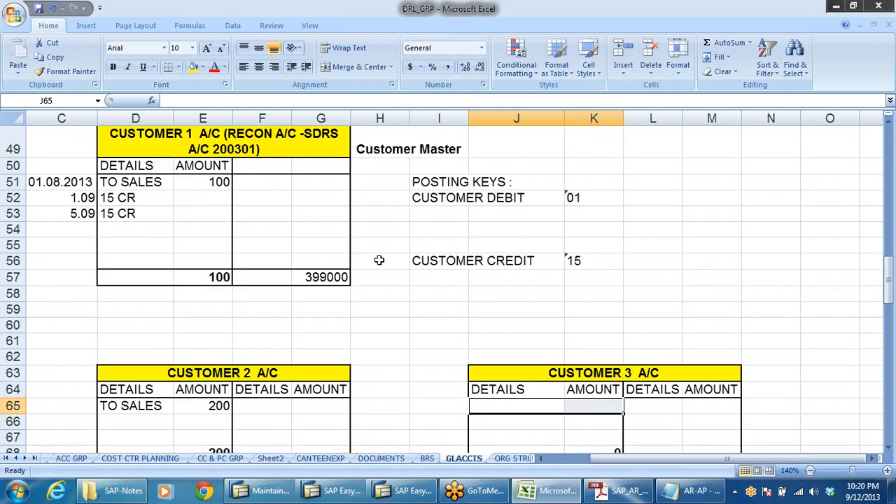
scroll(236, 409, "down", 2)
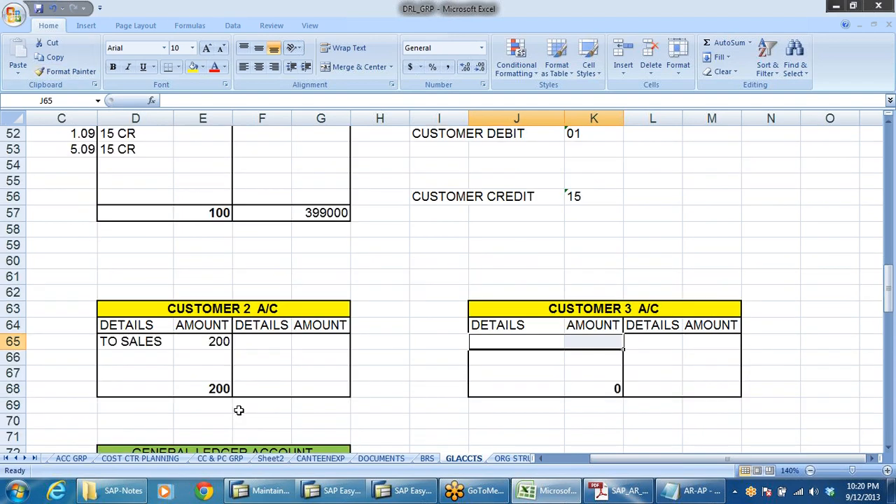
Clear the amounts and total from the debit amount column of the S. DRS ACCOUNT (200301).
scroll(266, 320, "up", 8)
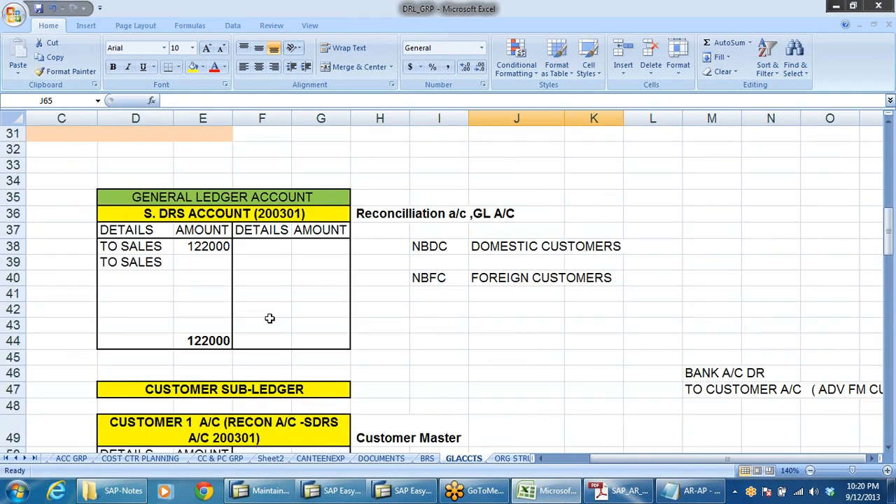
left_click_drag(212, 242, 223, 340)
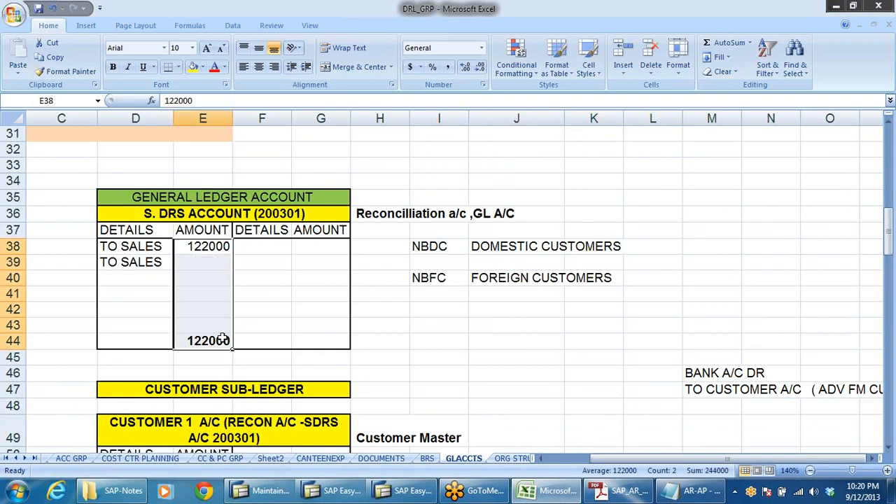
key("Delete")
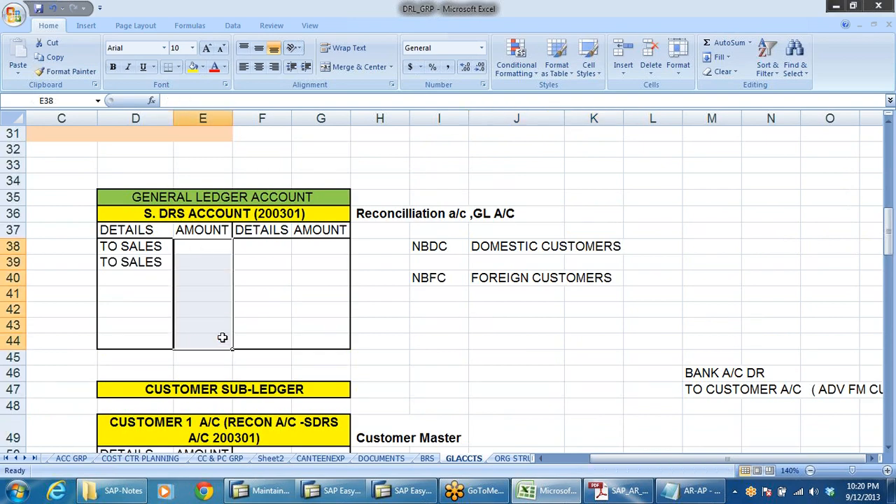
Enter 100 and 200 as the two To Sales amounts in the S. DRS account.
left_click(219, 252)
scroll(349, 350, "down", 4)
scroll(348, 350, "up", 3)
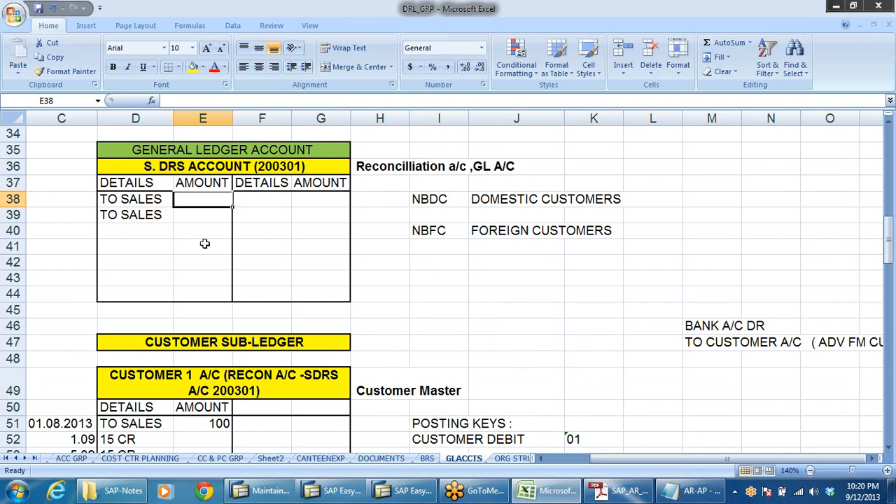
left_click(210, 294)
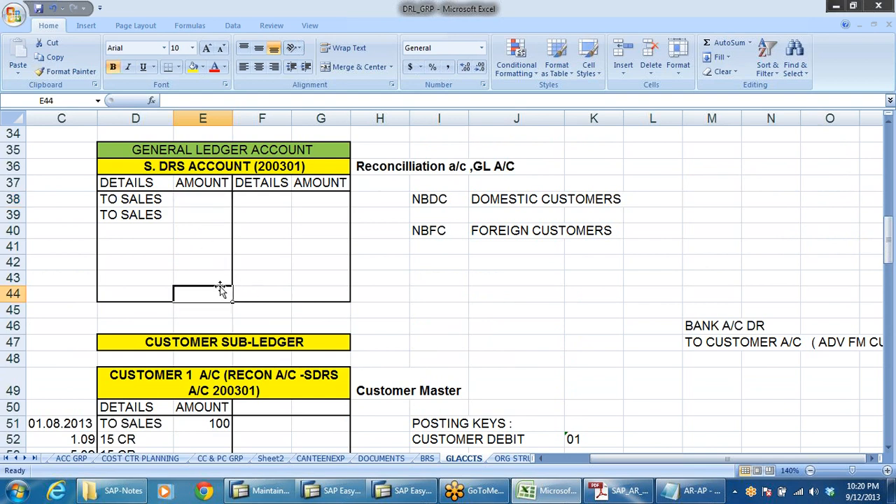
left_click(217, 204)
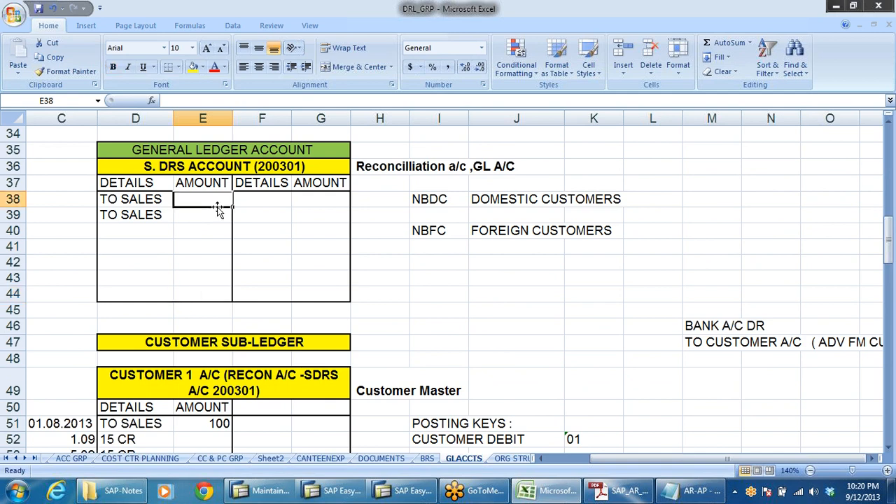
type("100")
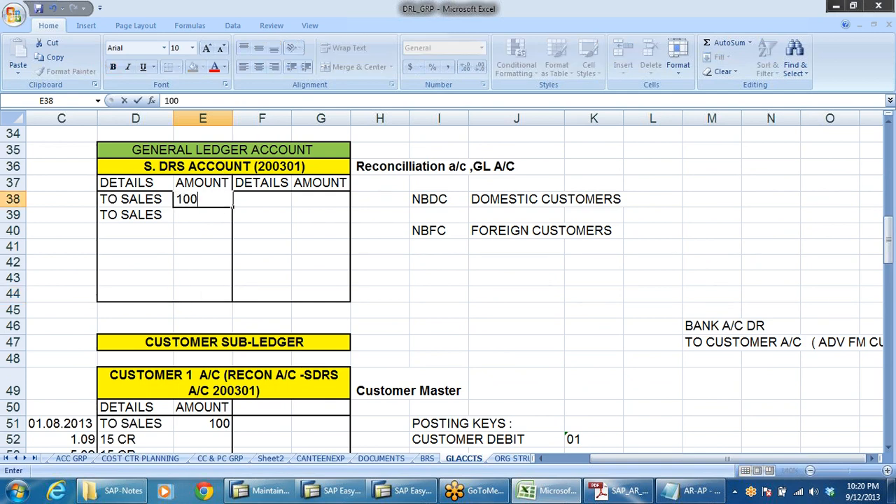
left_click(207, 215)
type("200")
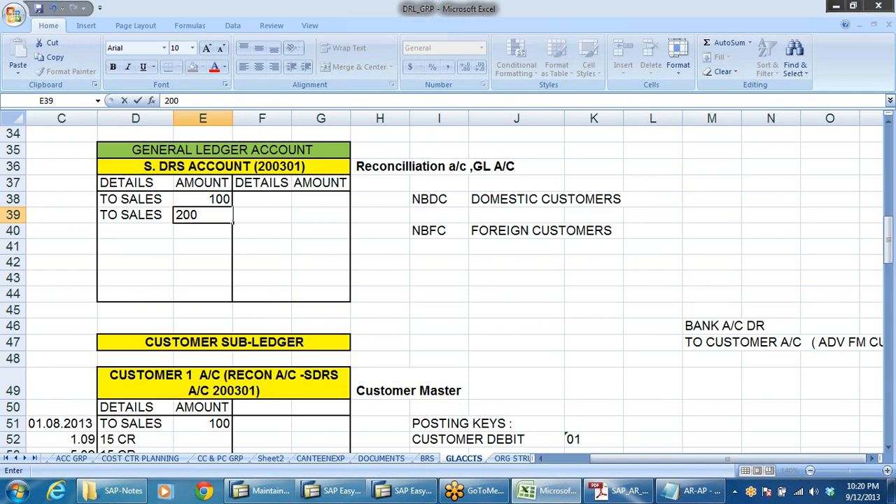
left_click(276, 232)
Total the S. DRS account's debit amount column with AutoSum.
left_click_drag(212, 199, 222, 294)
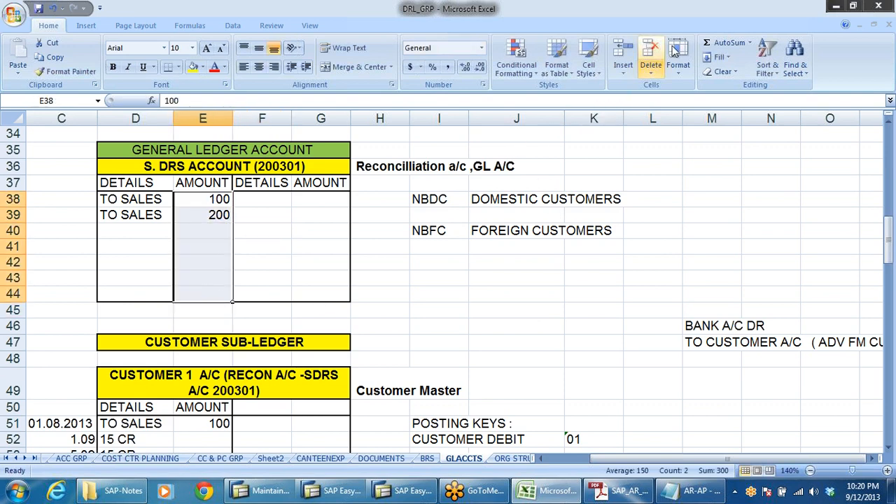
left_click(725, 42)
left_click(474, 295)
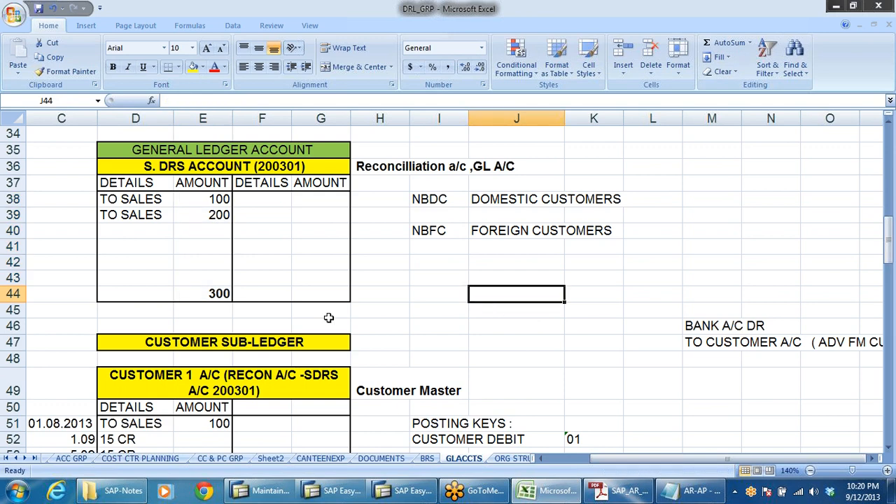
left_click(221, 294)
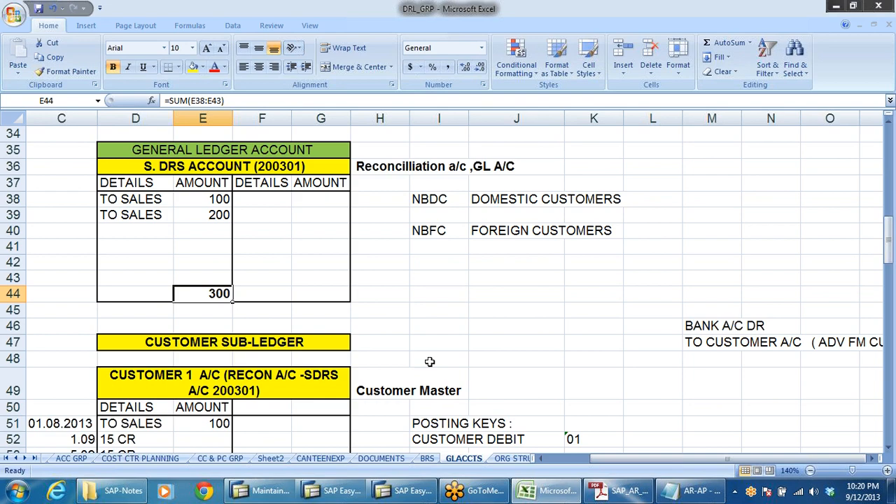
Record a BY BANK entry of 500 on the credit side of the Customer 3 account.
scroll(520, 333, "down", 3)
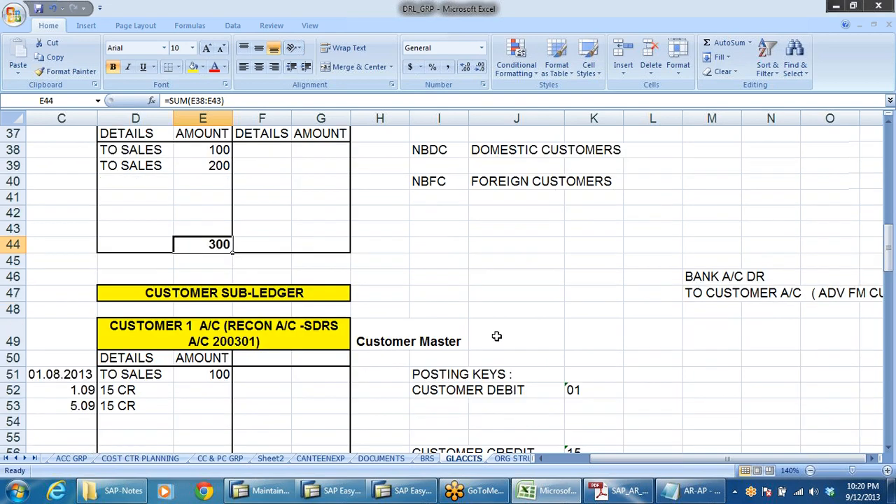
scroll(502, 336, "down", 4)
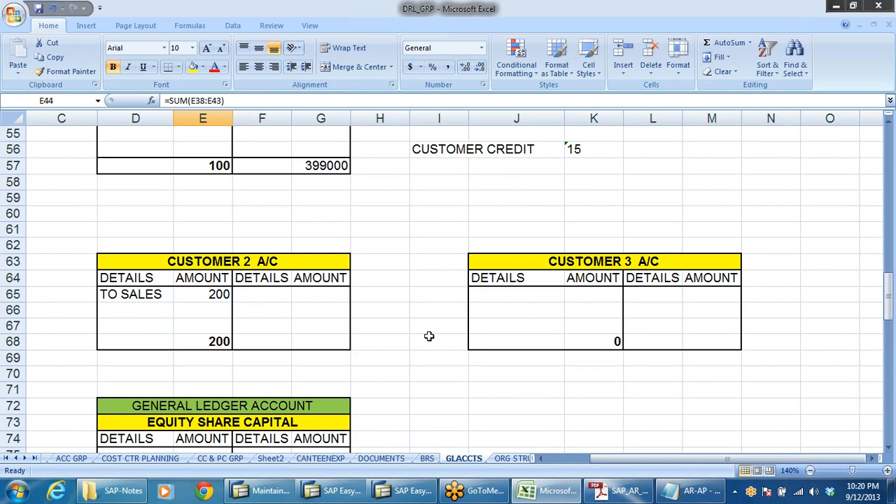
left_click(619, 264)
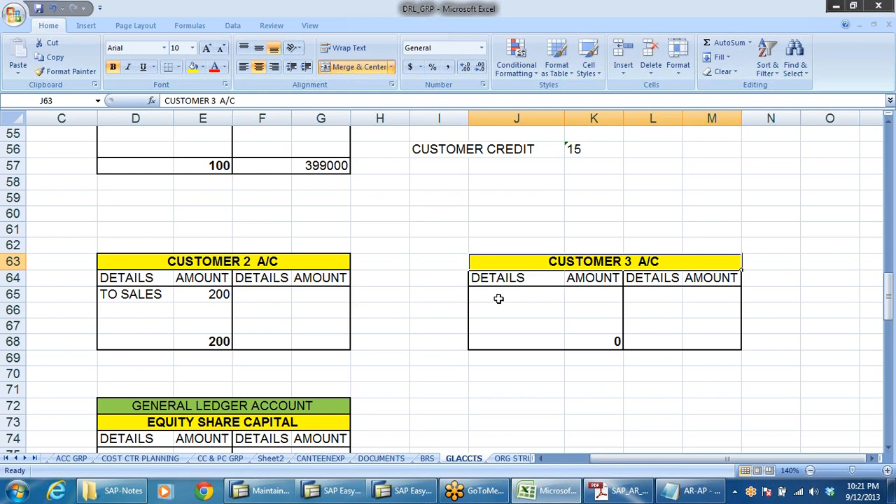
left_click(645, 300)
type("BY")
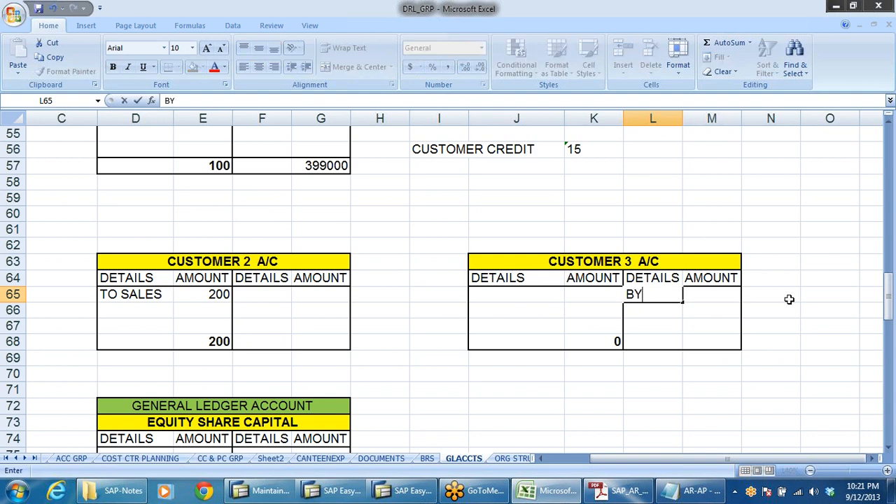
type(" BANK")
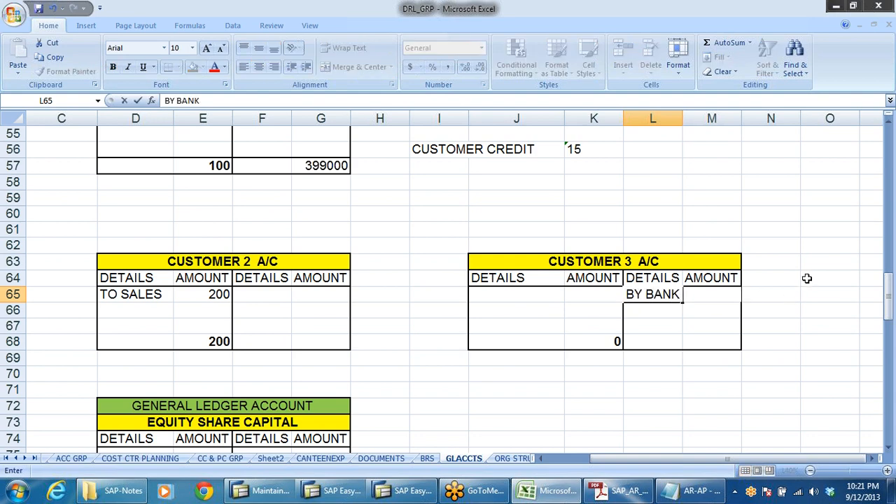
left_click(772, 309)
left_click(725, 298)
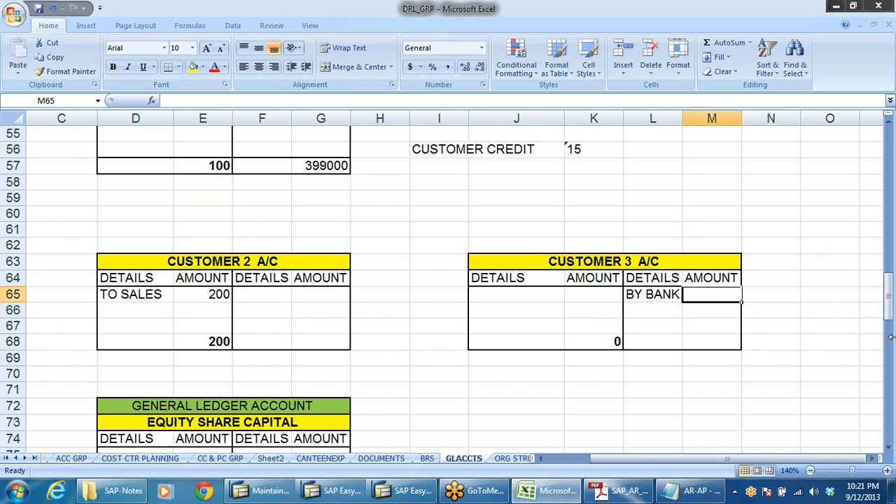
type("500")
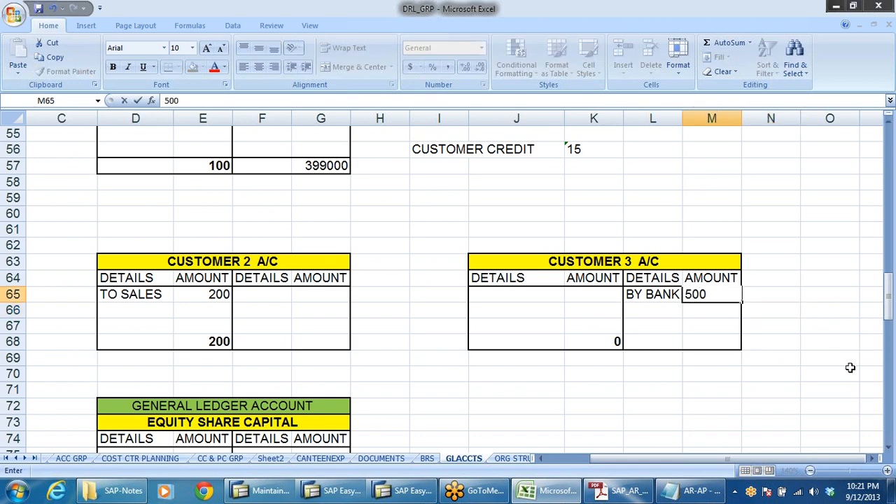
left_click(812, 386)
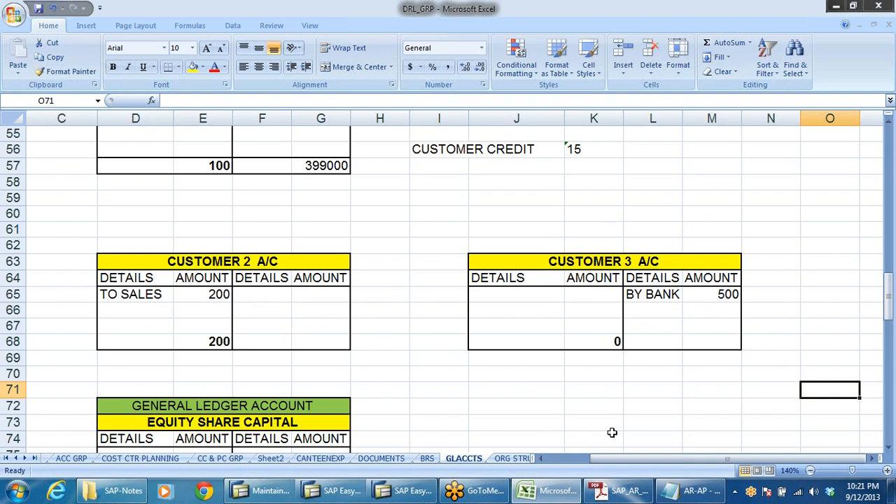
Delete the 399000 credit total from the Customer 1 account.
scroll(400, 439, "up", 4)
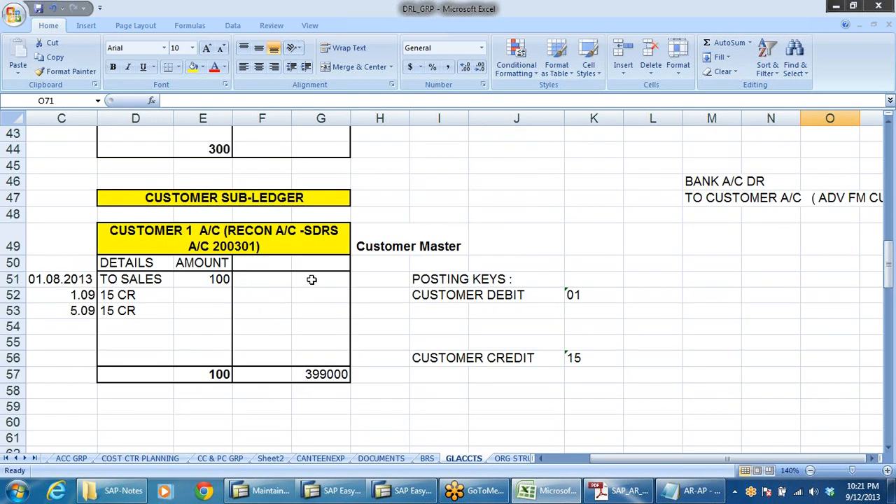
left_click(311, 279)
left_click(320, 376)
key("Delete")
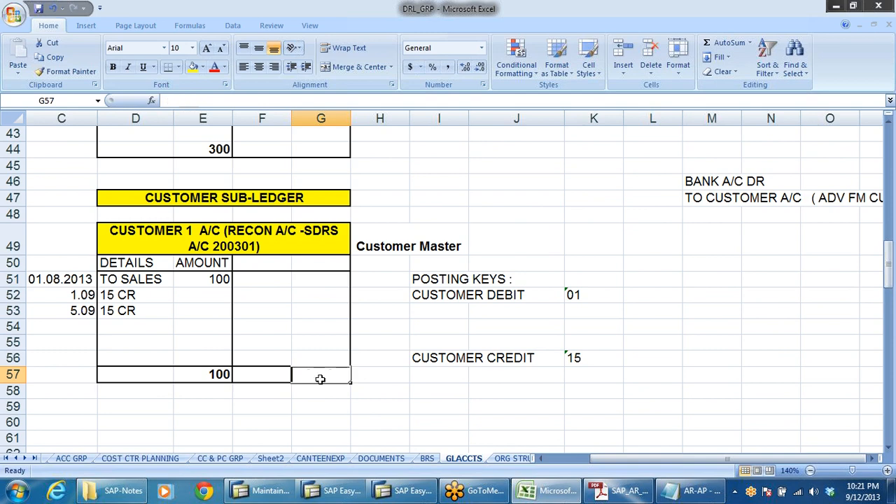
left_click(256, 280)
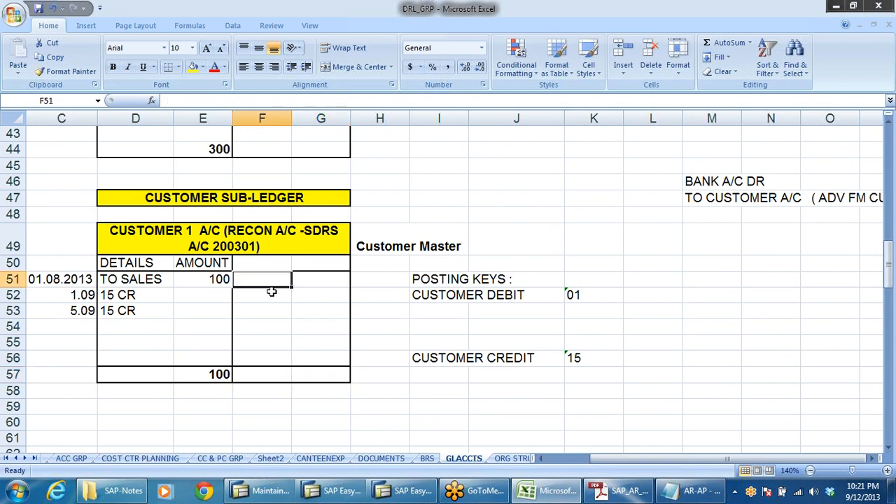
Review the S. DRS account amounts and the Customer 3 bank receipt entry.
scroll(381, 290, "up", 3)
left_click(260, 202)
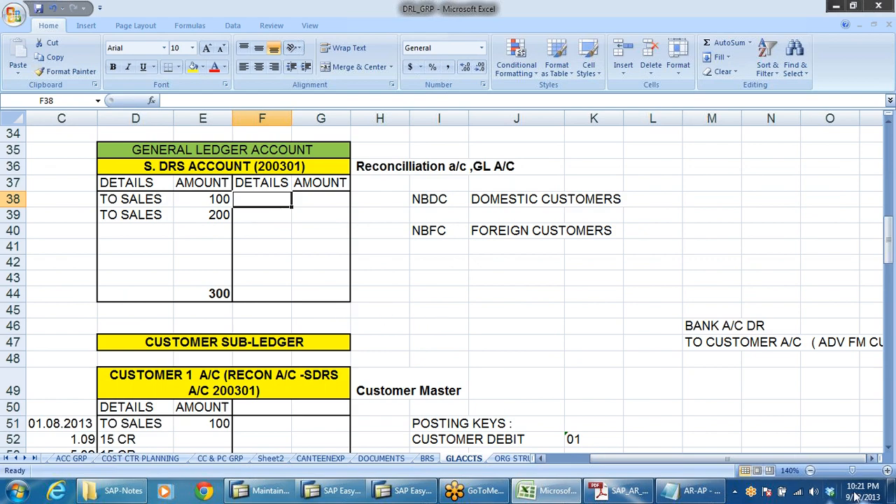
scroll(714, 429, "down", 5)
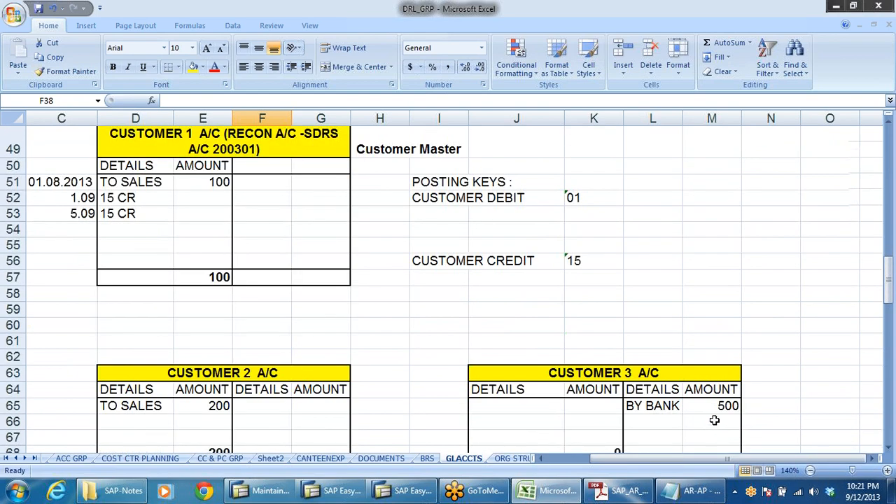
scroll(715, 420, "down", 2)
scroll(420, 346, "up", 4)
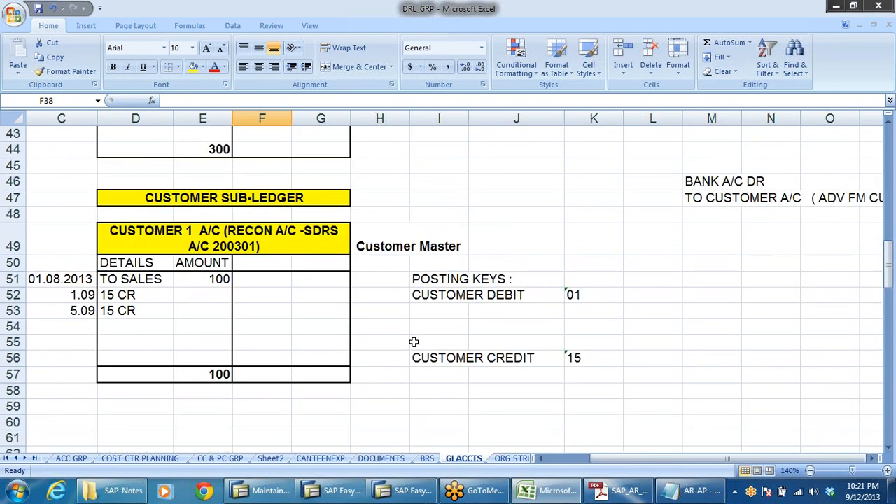
scroll(222, 324, "up", 2)
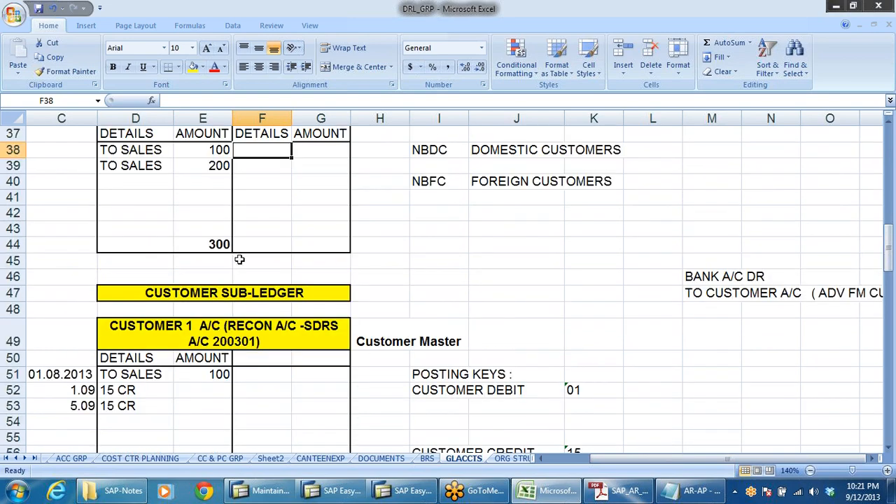
left_click(219, 244)
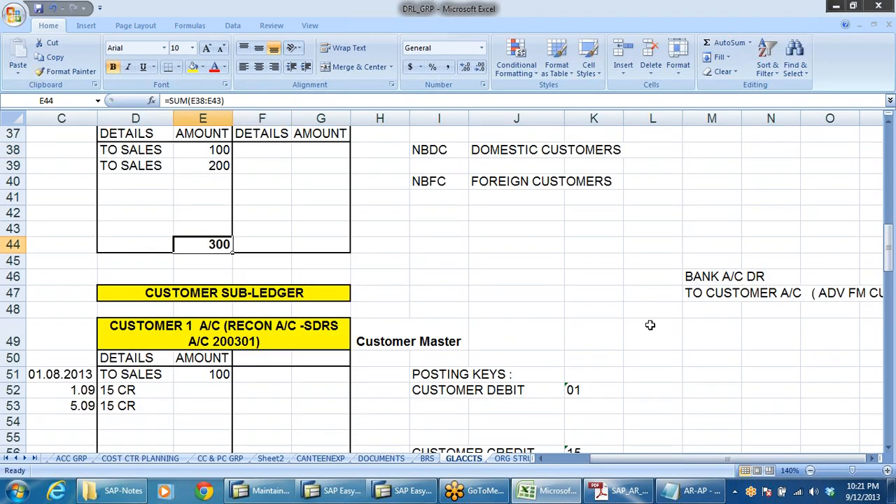
scroll(720, 344, "down", 5)
scroll(728, 348, "up", 3)
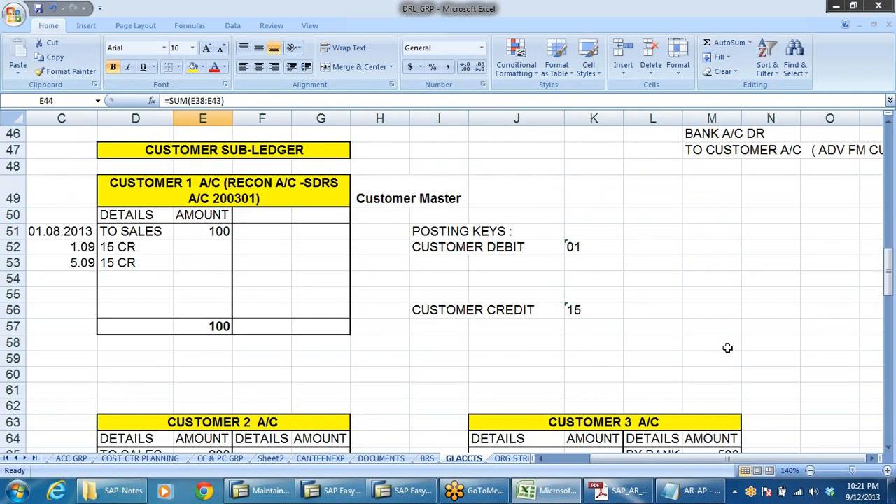
scroll(262, 212, "up", 3)
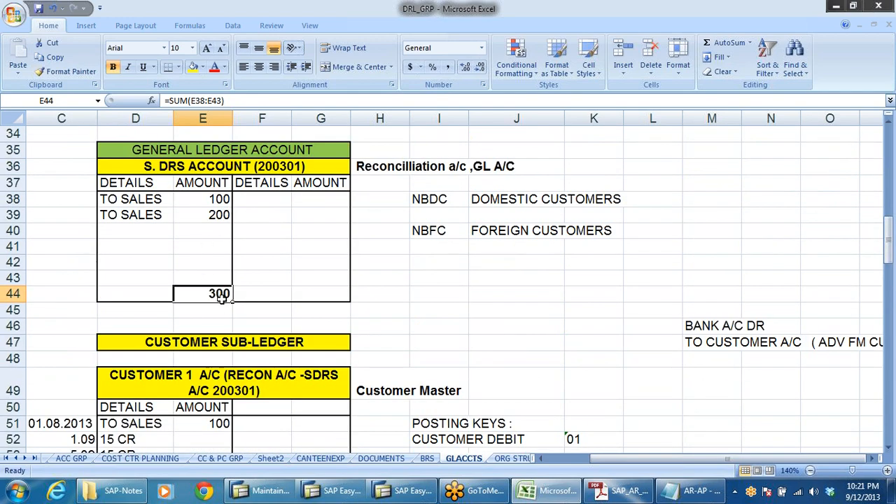
left_click(219, 200)
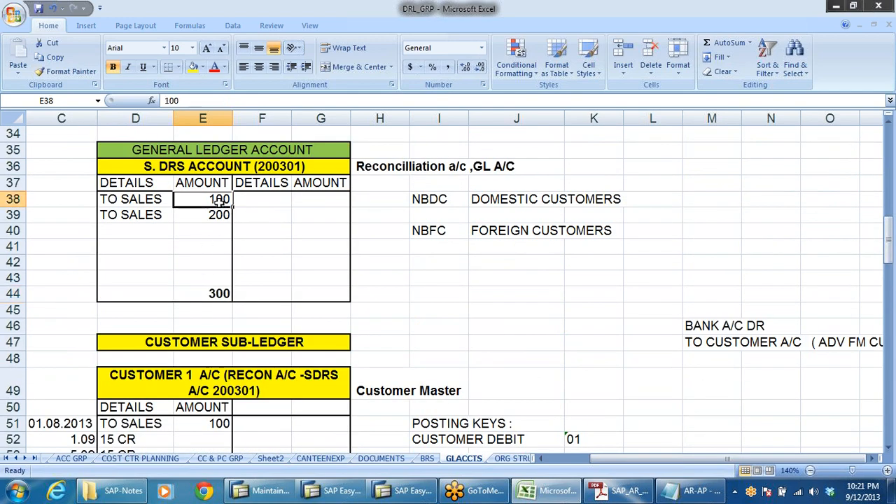
left_click(219, 215)
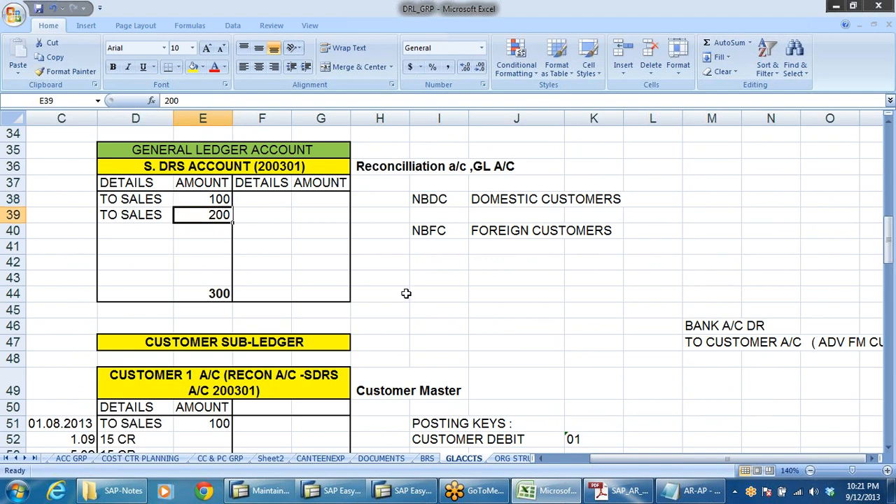
scroll(630, 392, "down", 7)
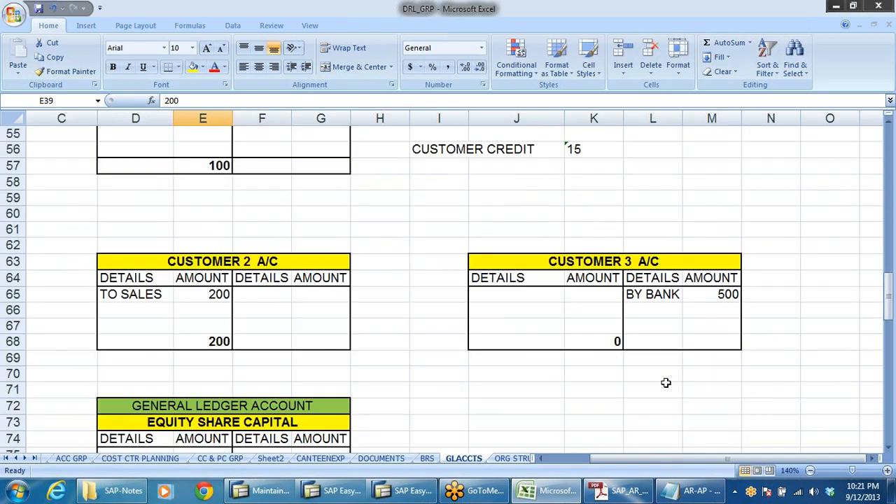
left_click(662, 296)
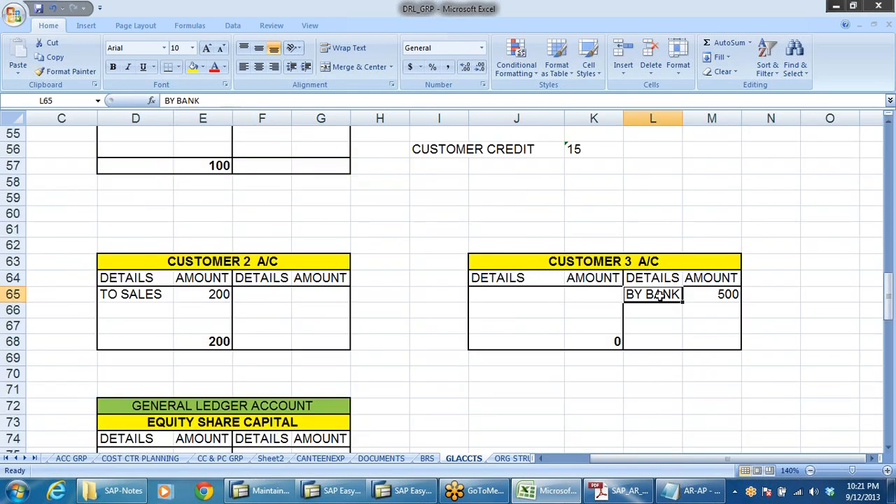
left_click(729, 297)
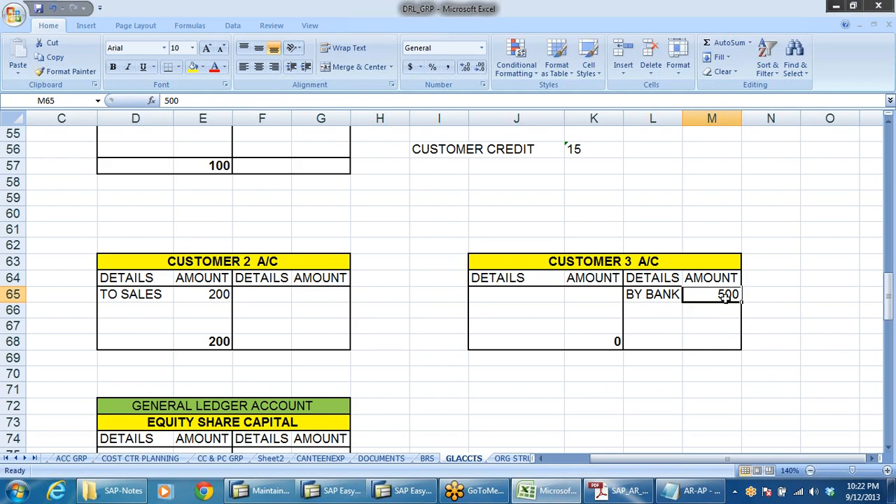
left_click(716, 344)
scroll(616, 357, "up", 4)
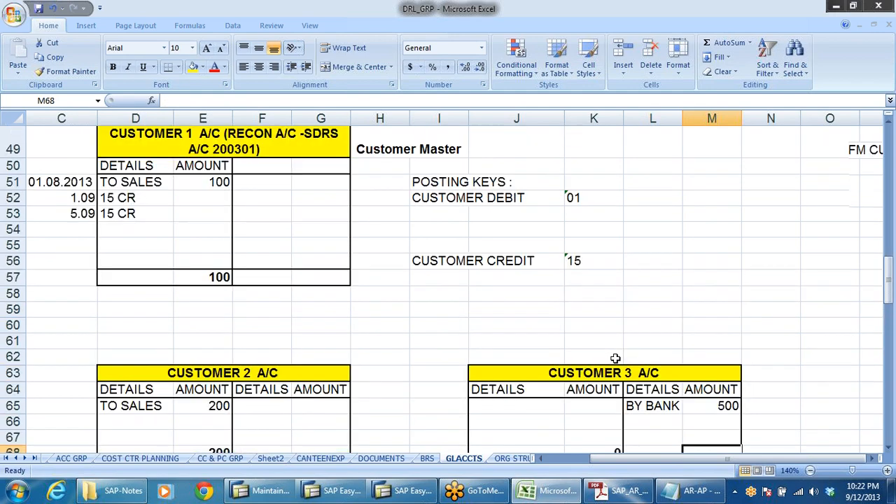
Record a BY BANK entry of 500 on the credit side of the S. DRS account.
scroll(262, 280, "up", 4)
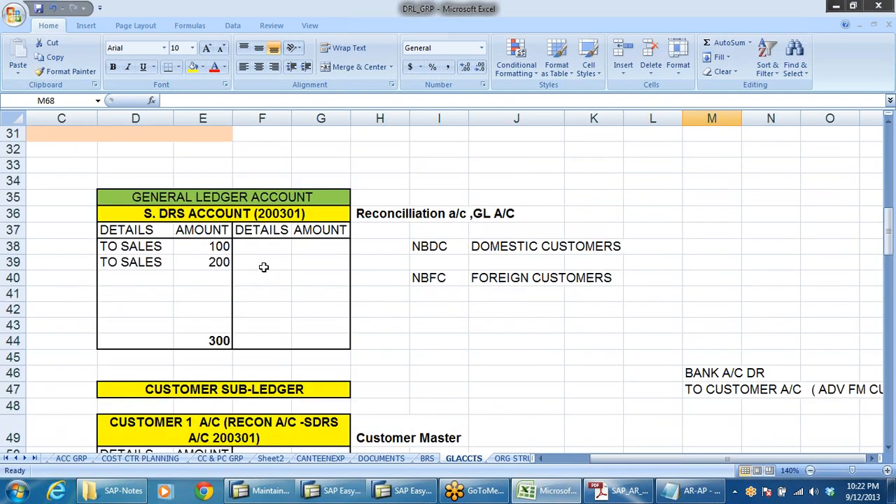
left_click(265, 248)
type("B")
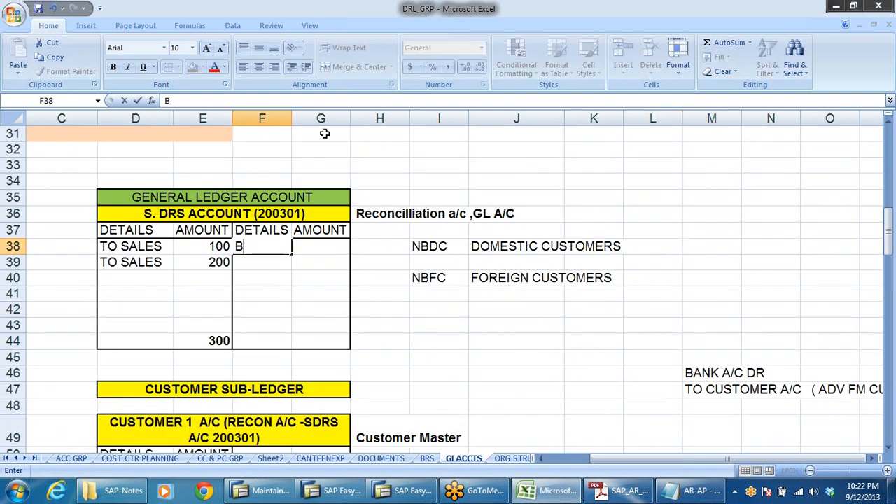
type("Y BANK")
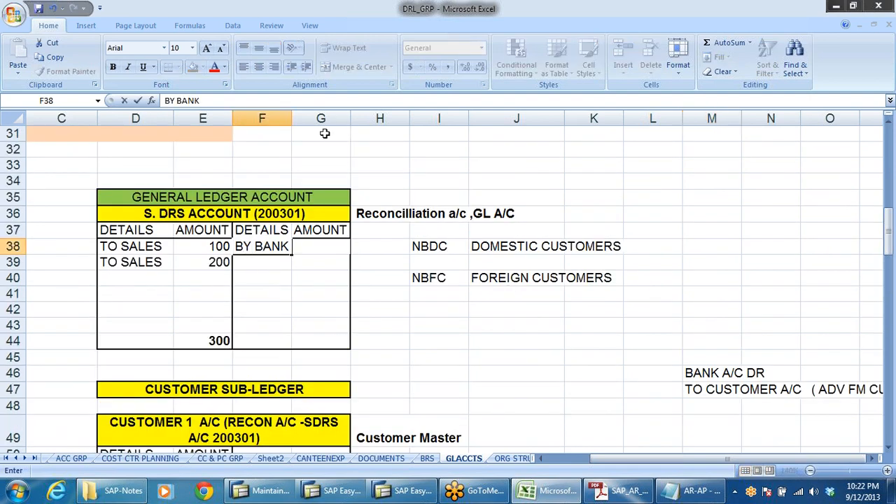
key("F2")
left_click(322, 288)
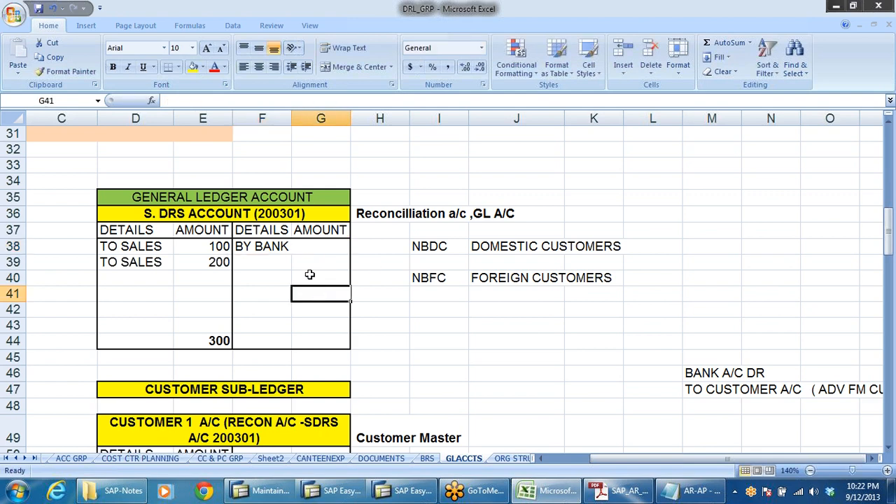
left_click(308, 247)
type("500")
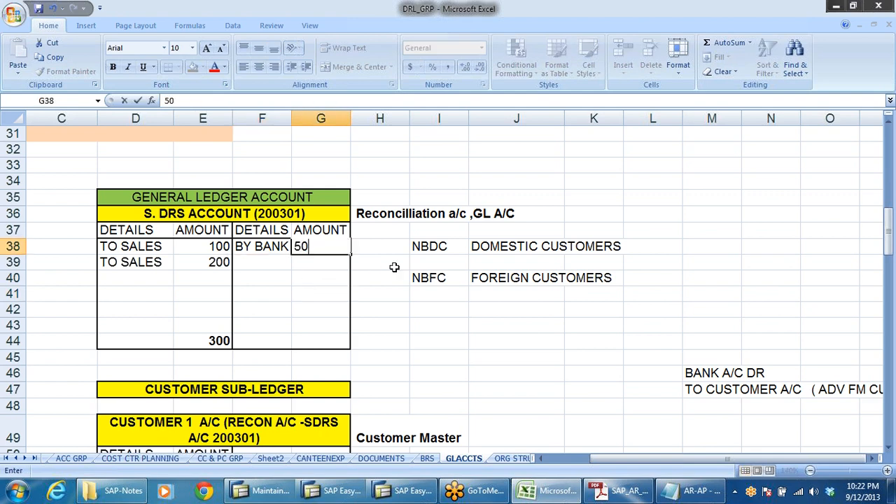
left_click(438, 343)
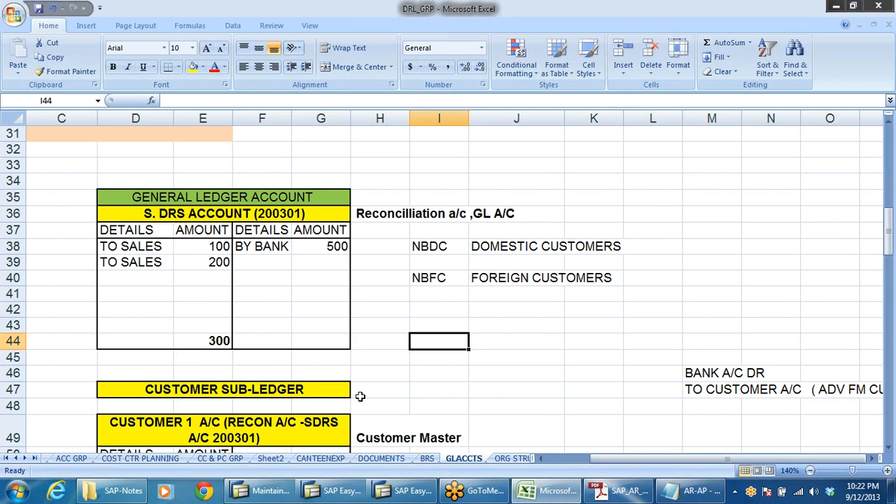
Enter 500 as the S. DRS credit total and a balancing 200 in its debit amount column.
left_click(340, 247)
left_click(327, 341)
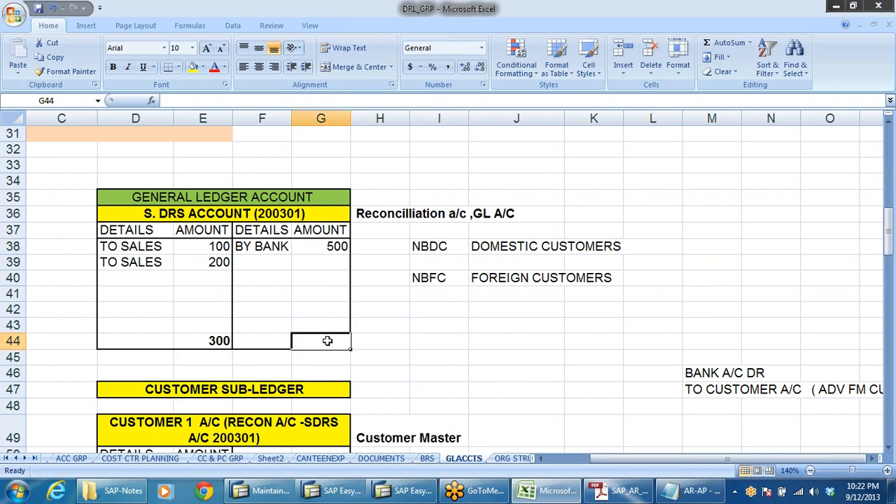
type("500")
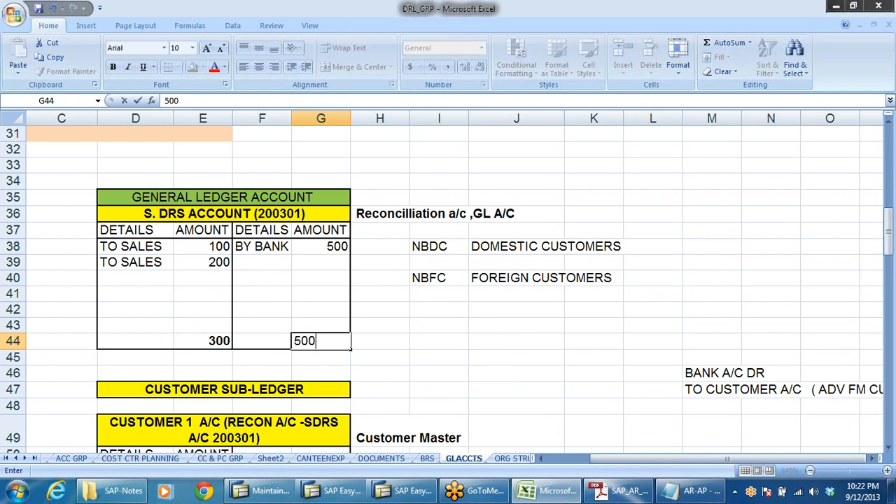
left_click(204, 342)
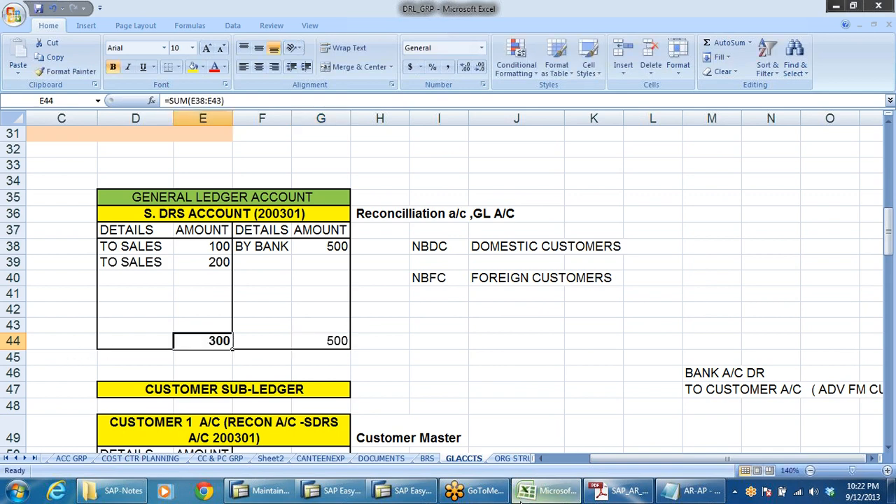
left_click(210, 324)
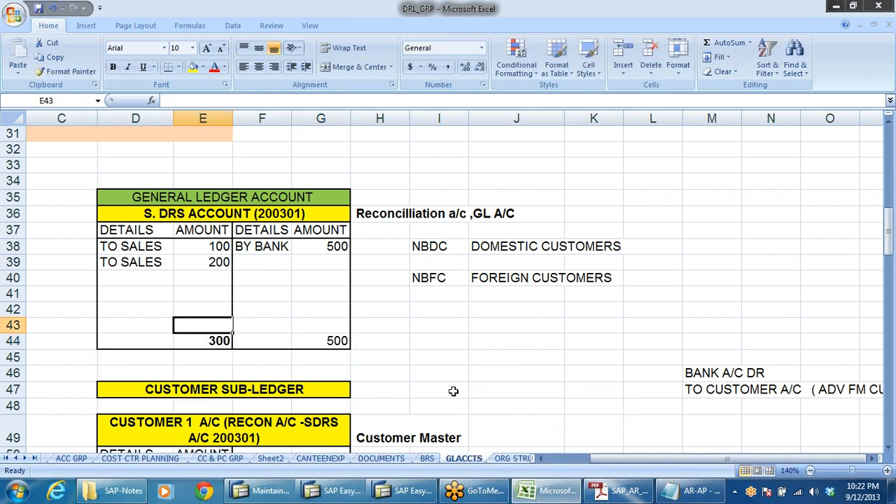
type("2")
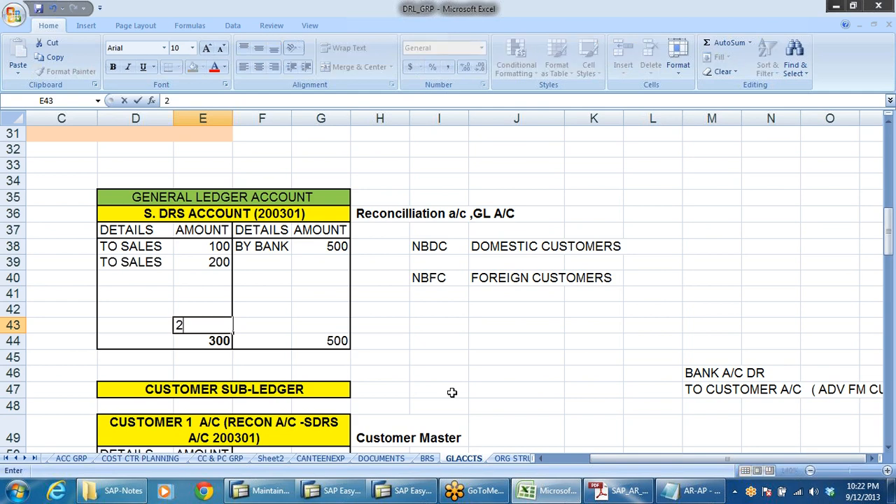
type("00")
left_click(515, 406)
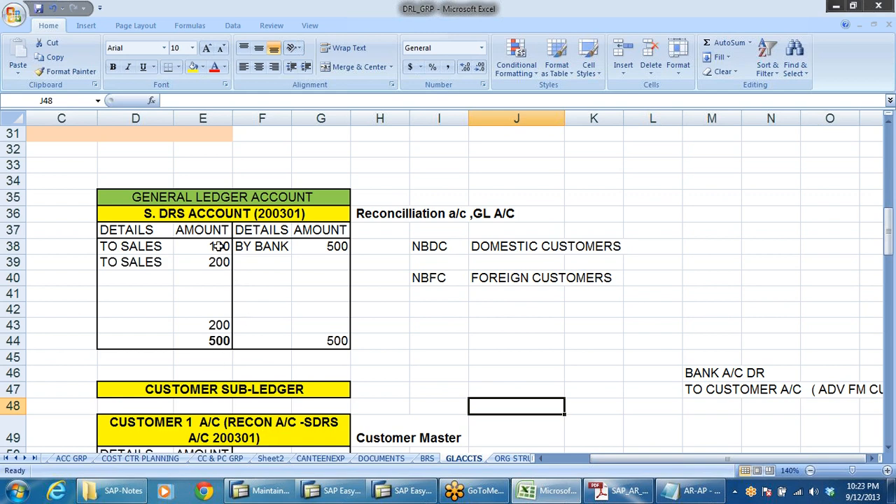
Select the S. DRS debit entries and the Customer 3 account to compare their balances.
left_click_drag(219, 246, 221, 264)
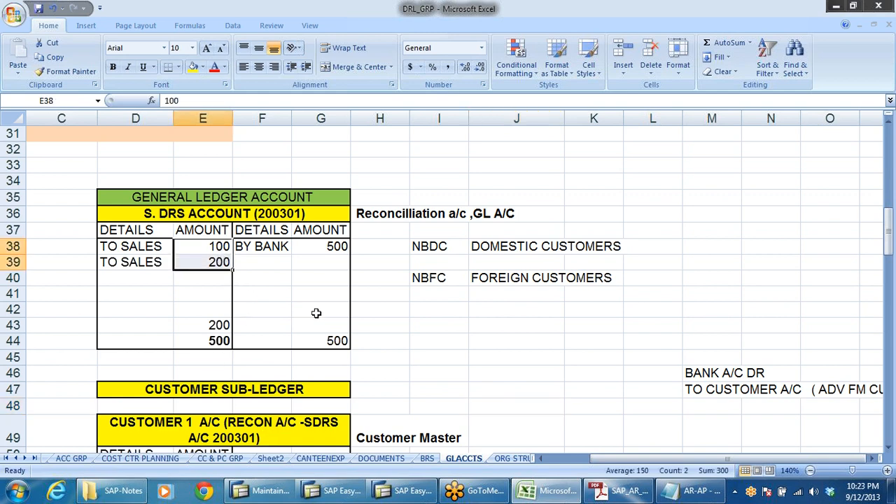
left_click(335, 247)
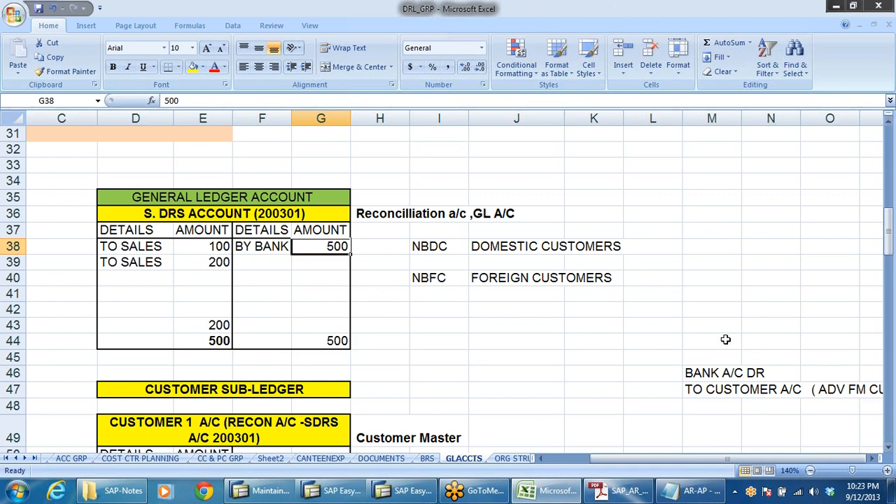
scroll(552, 370, "down", 2)
scroll(551, 370, "down", 6)
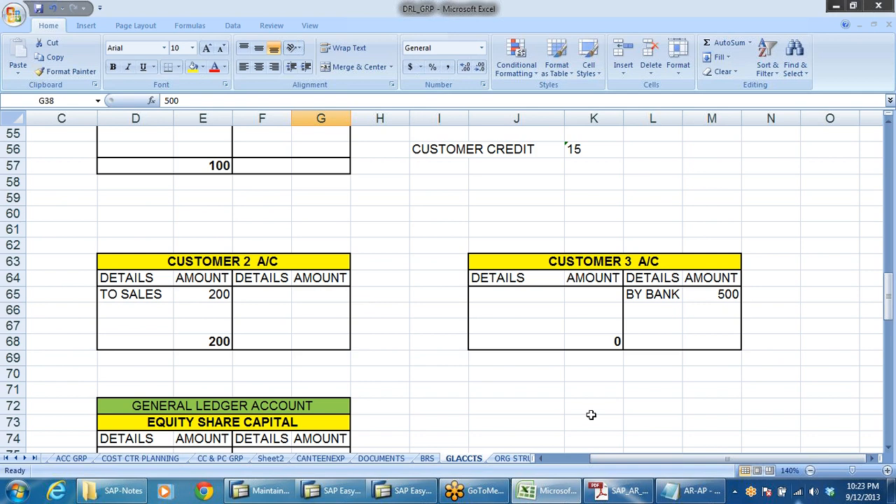
left_click(493, 405)
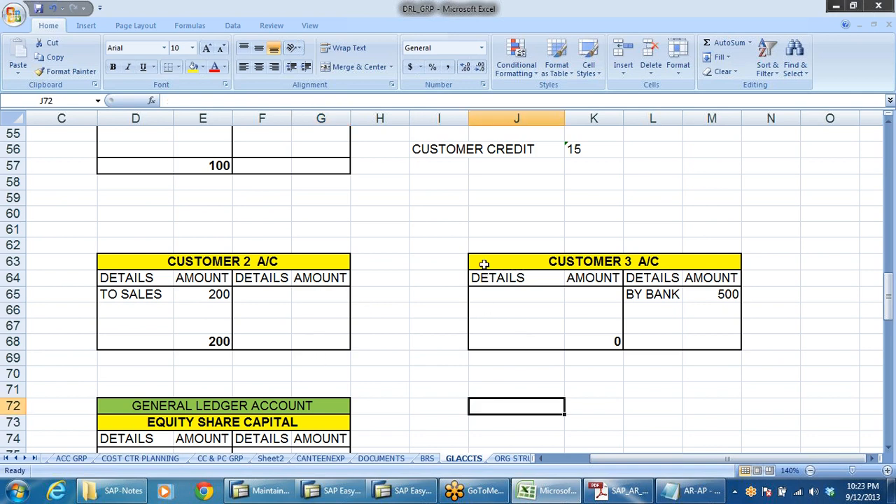
left_click_drag(479, 264, 732, 344)
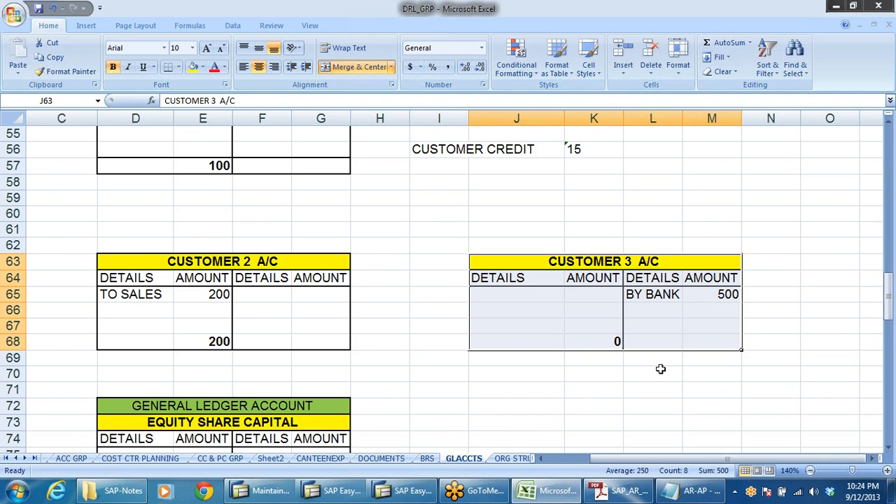
left_click(887, 33)
left_click(420, 232)
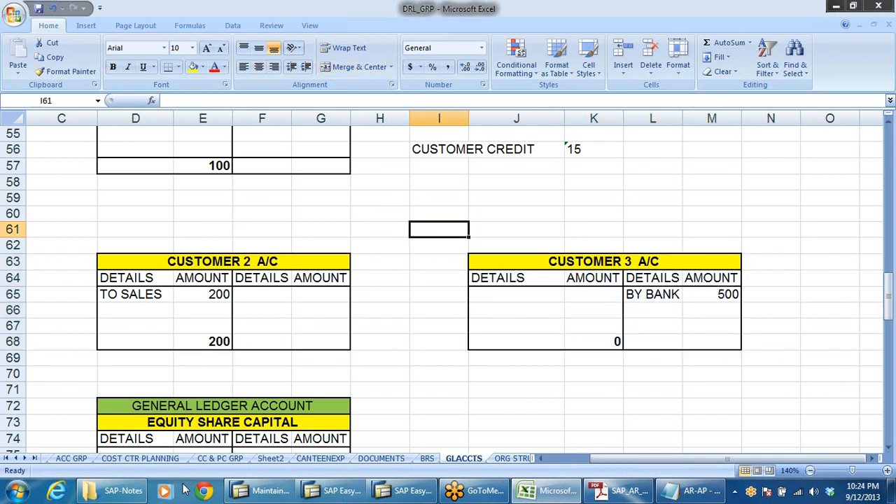
Read through the PDF configuration notes from the down payment steps to the bills of exchange section.
left_click(15, 457)
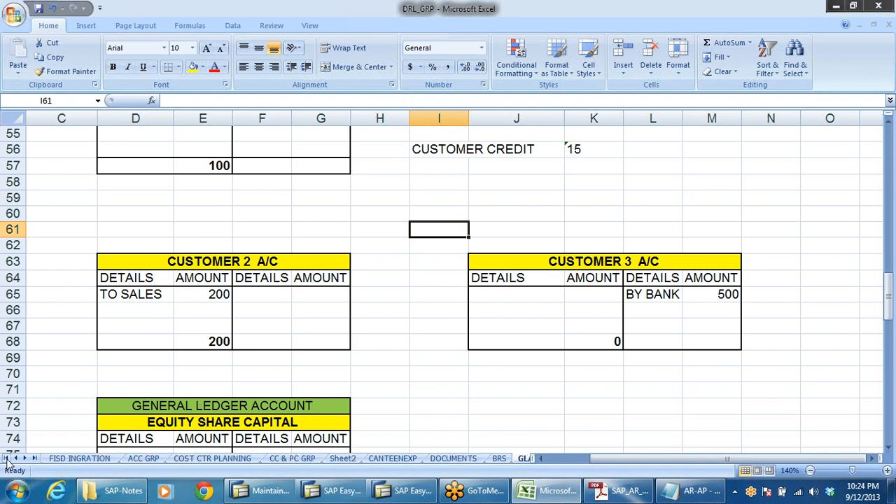
left_click(78, 459)
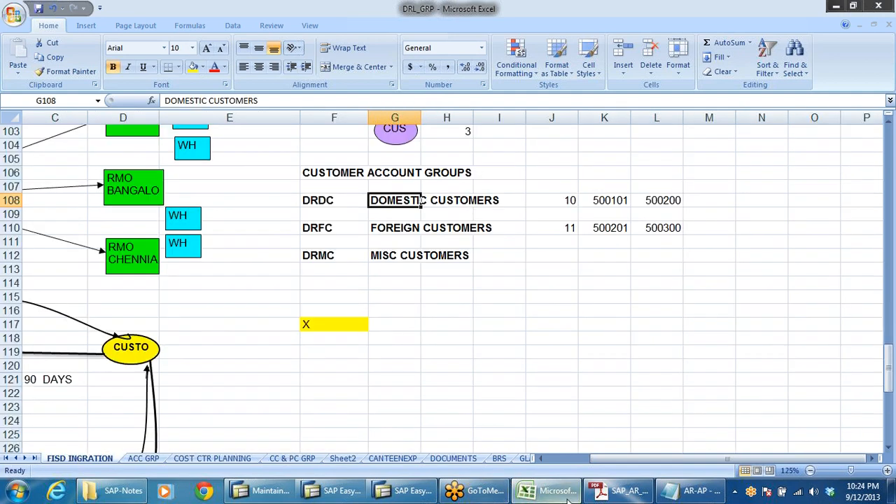
left_click(619, 491)
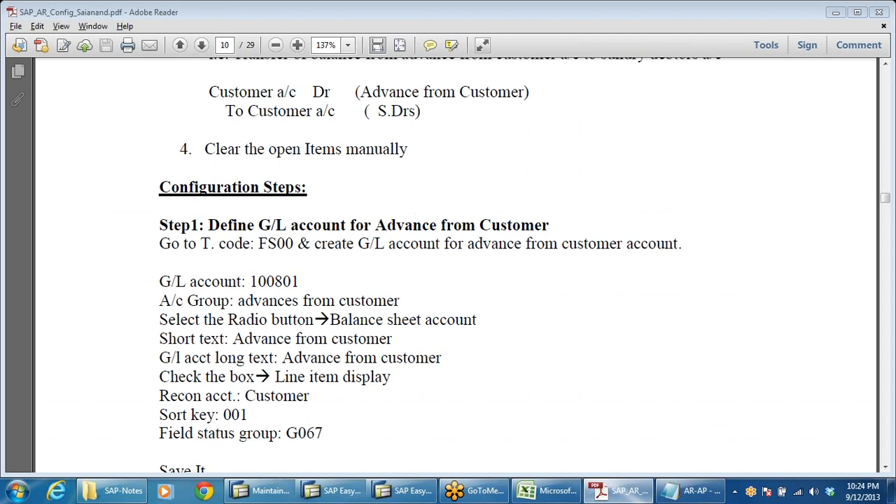
scroll(368, 294, "down", 10)
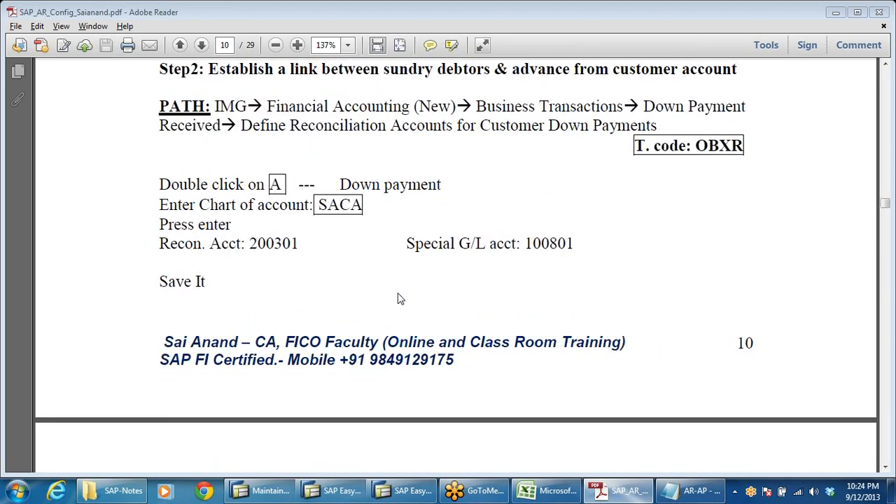
scroll(397, 299, "down", 15)
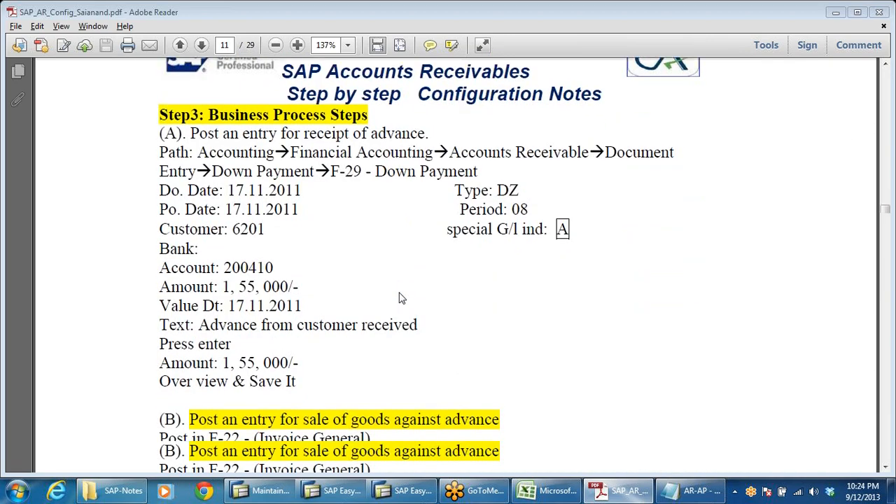
scroll(401, 299, "down", 15)
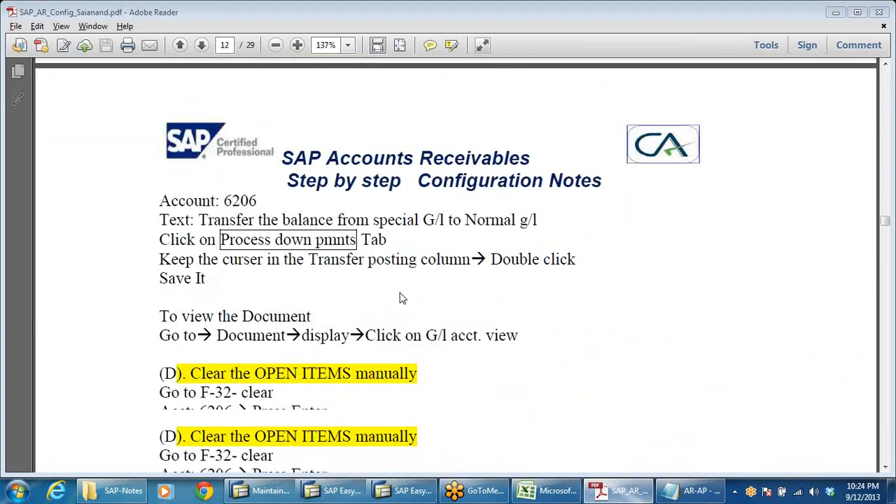
scroll(401, 298, "down", 3)
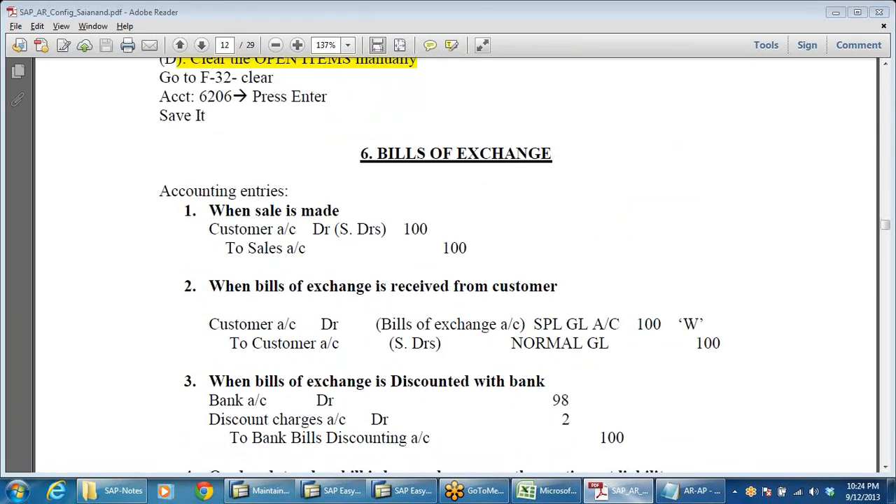
left_click_drag(360, 154, 553, 154)
scroll(587, 239, "down", 6)
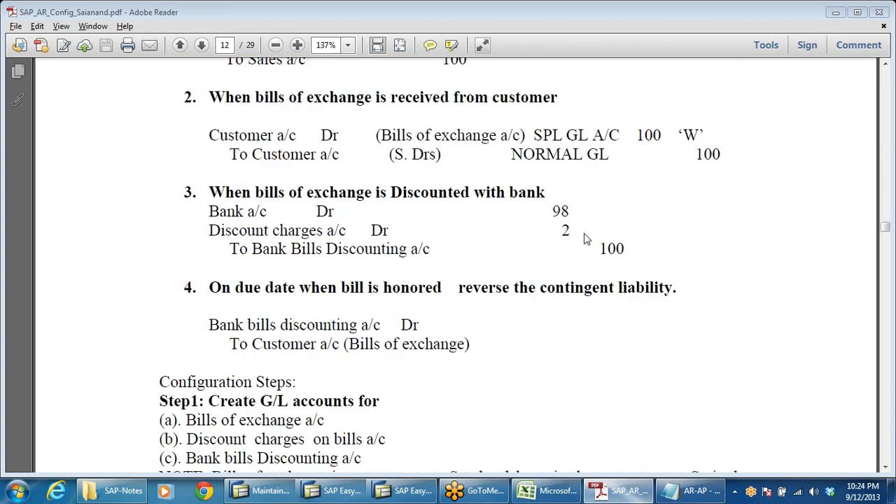
scroll(587, 240, "down", 8)
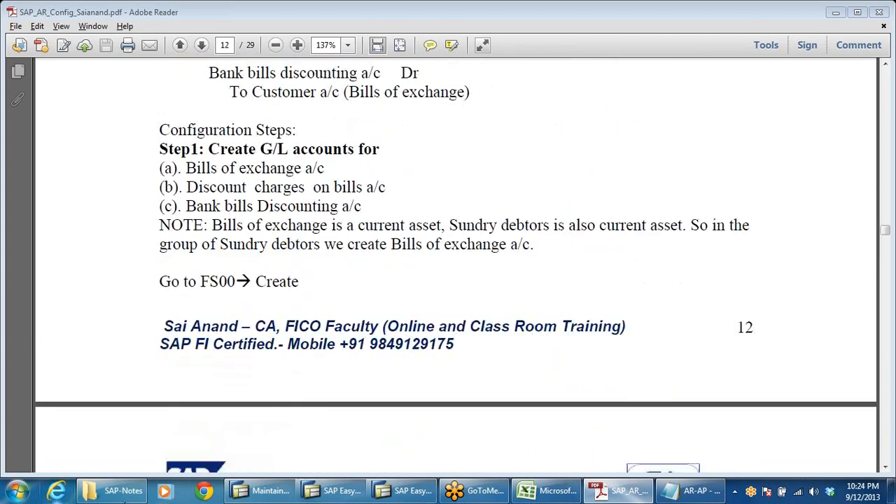
Examine the sales, payment and bill-discounting flow diagram on the FISD INGRATION sheet.
left_click(550, 490)
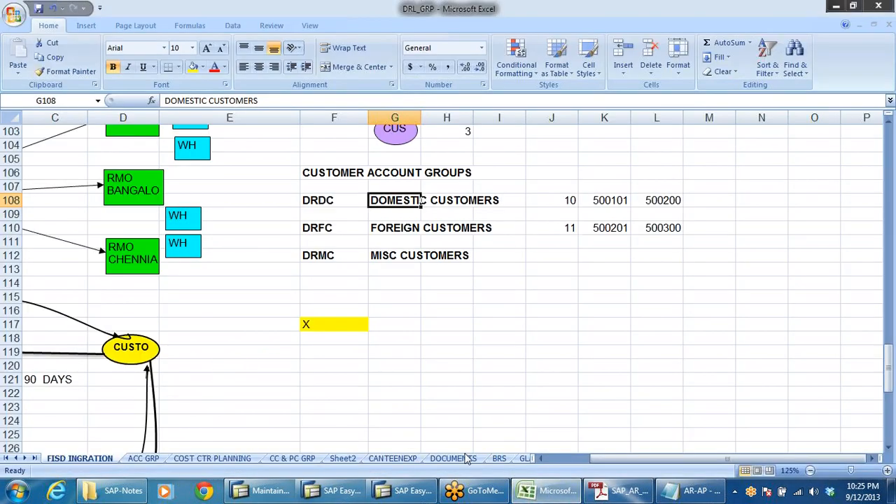
left_click_drag(608, 458, 560, 460)
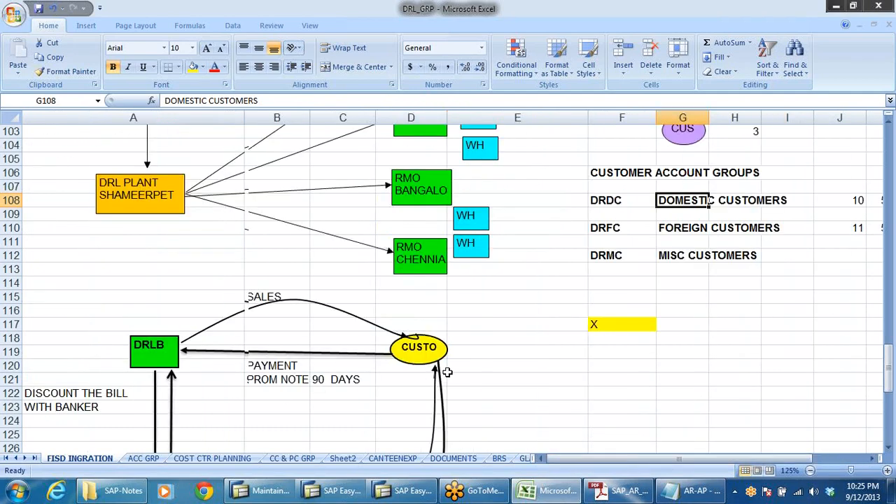
scroll(447, 373, "down", 2)
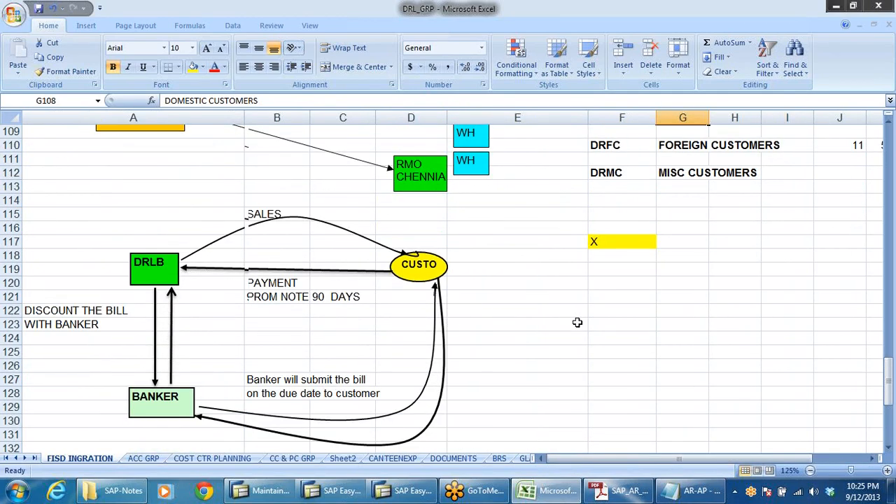
left_click(266, 215)
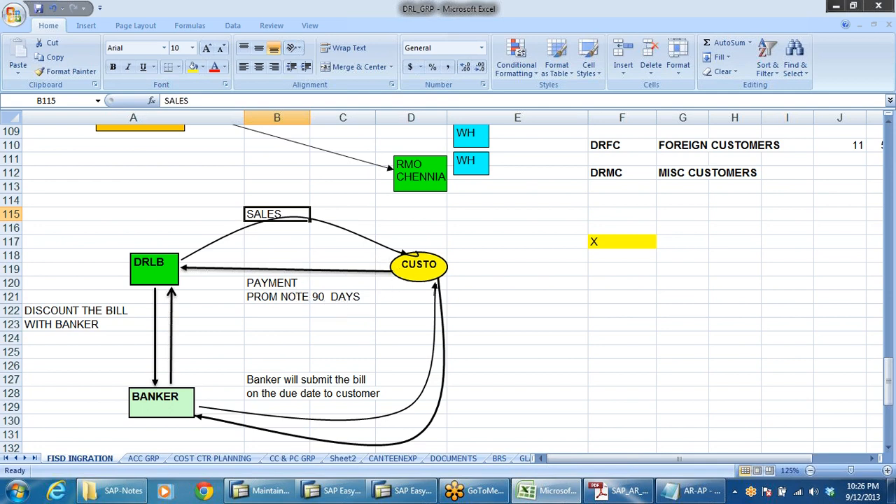
left_click(156, 270)
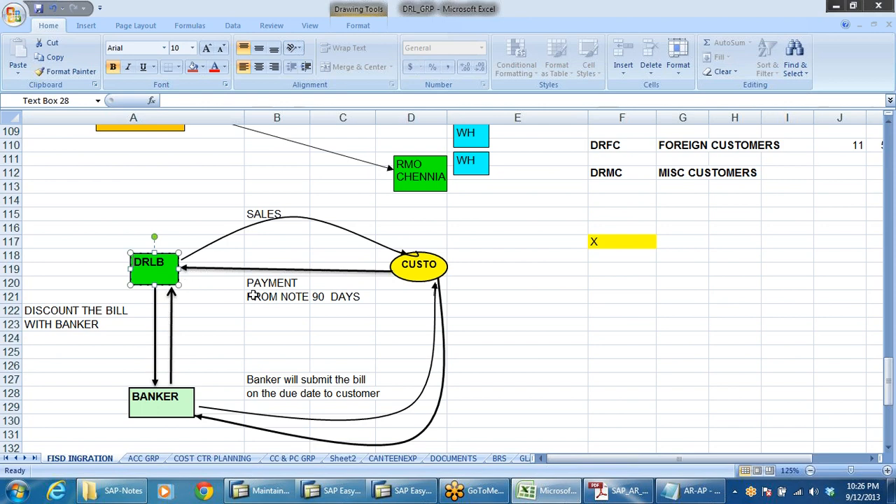
left_click(310, 297)
left_click(334, 299)
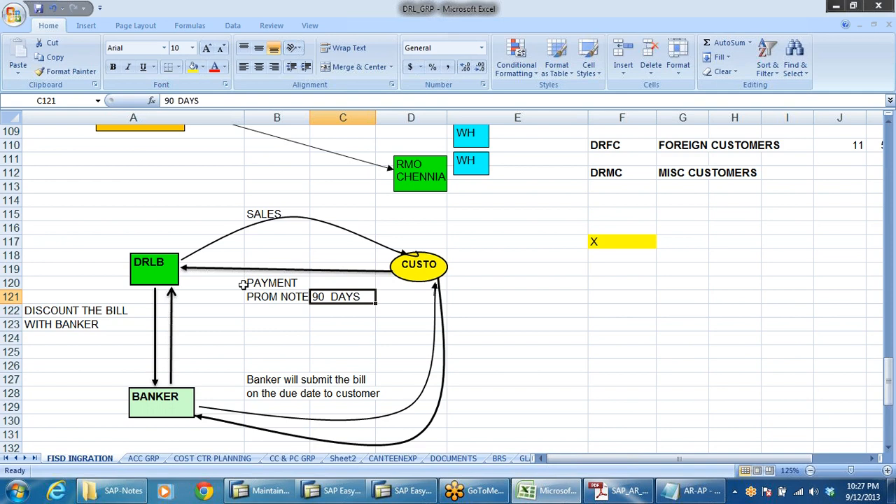
left_click(632, 326)
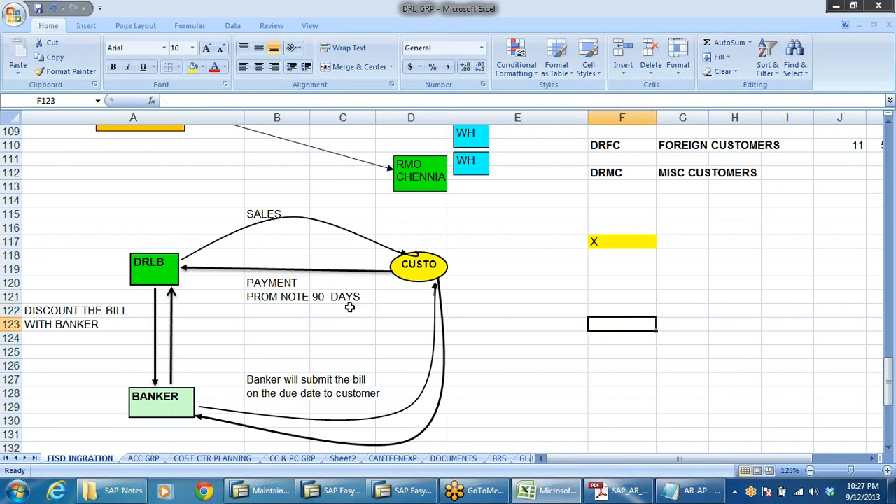
left_click(154, 269)
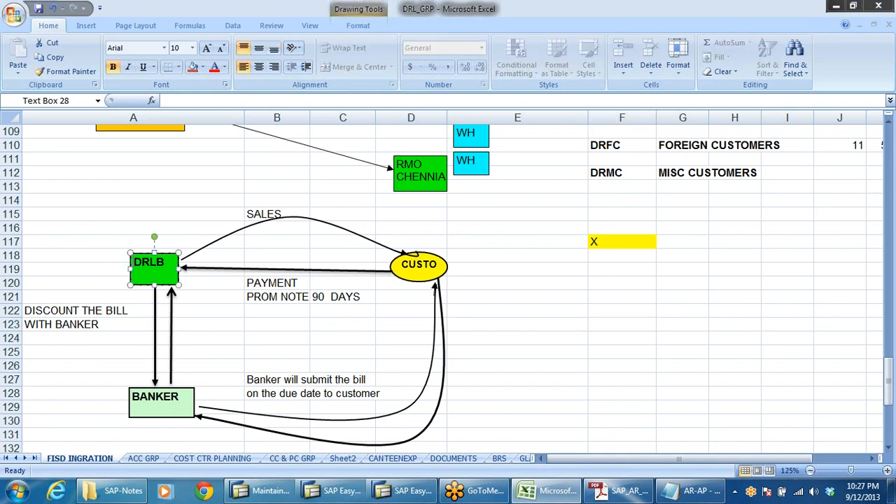
left_click(84, 210)
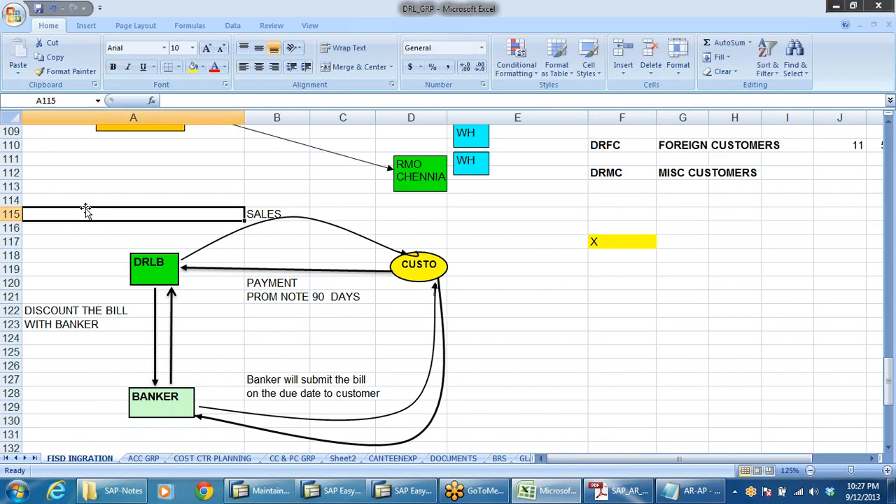
left_click(636, 321)
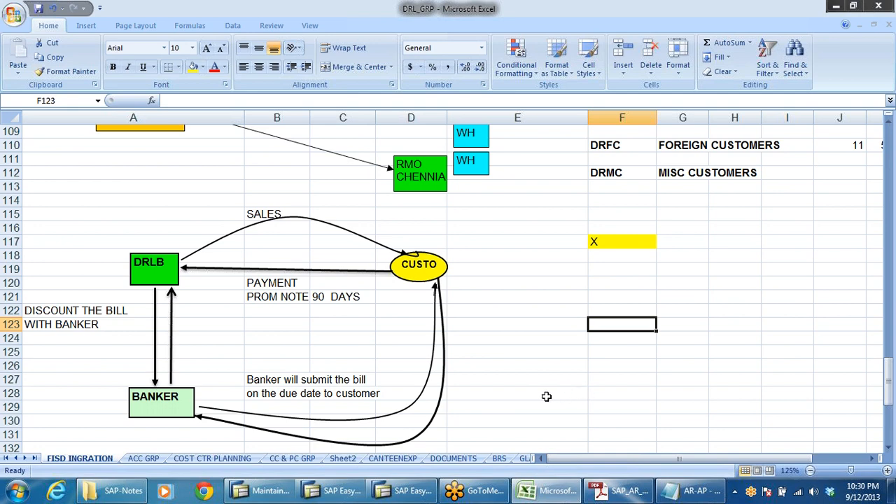
Examine the bill discounting example figures below the sales, payment and banker flow diagram.
scroll(545, 399, "down", 1)
scroll(545, 400, "down", 1)
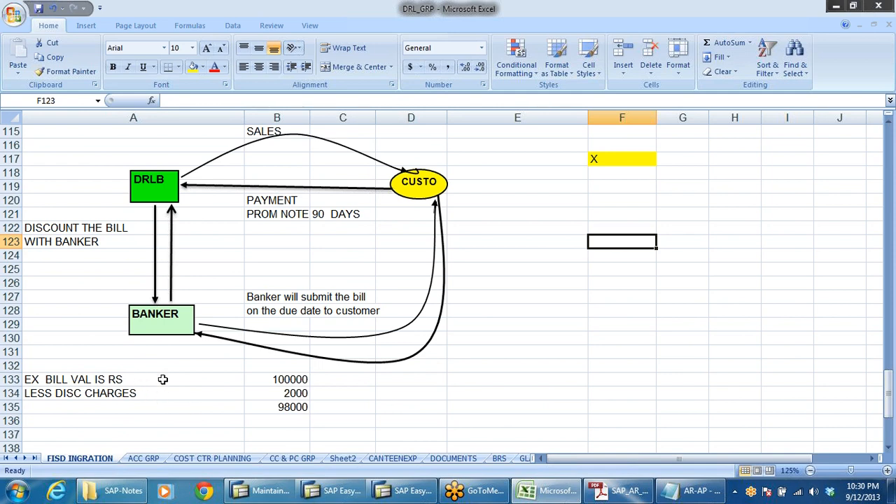
left_click(83, 279)
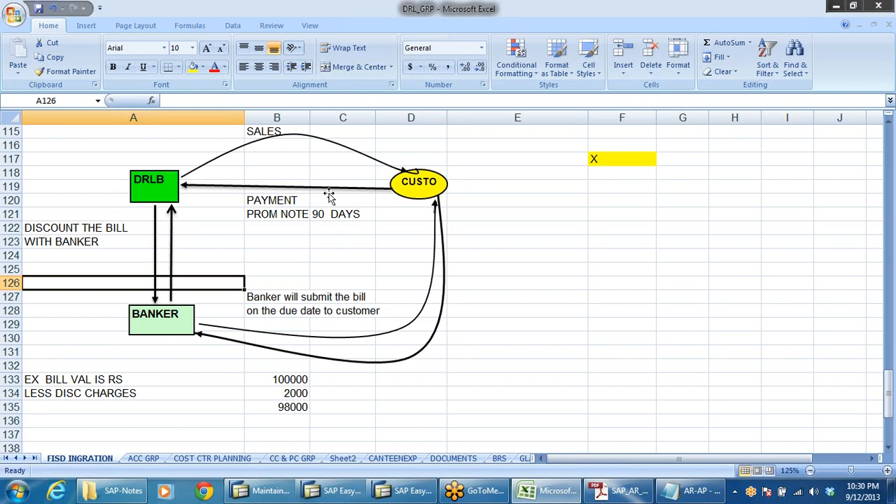
left_click(78, 243)
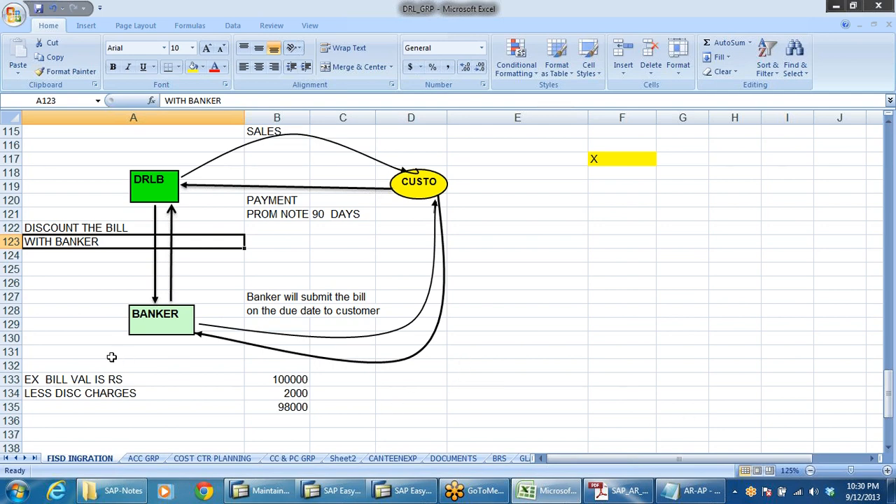
left_click(55, 380)
left_click(279, 378)
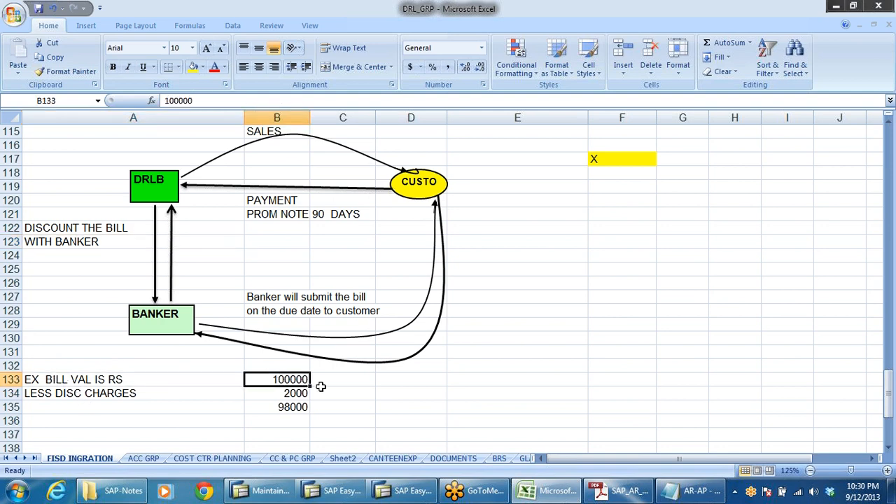
left_click(73, 394)
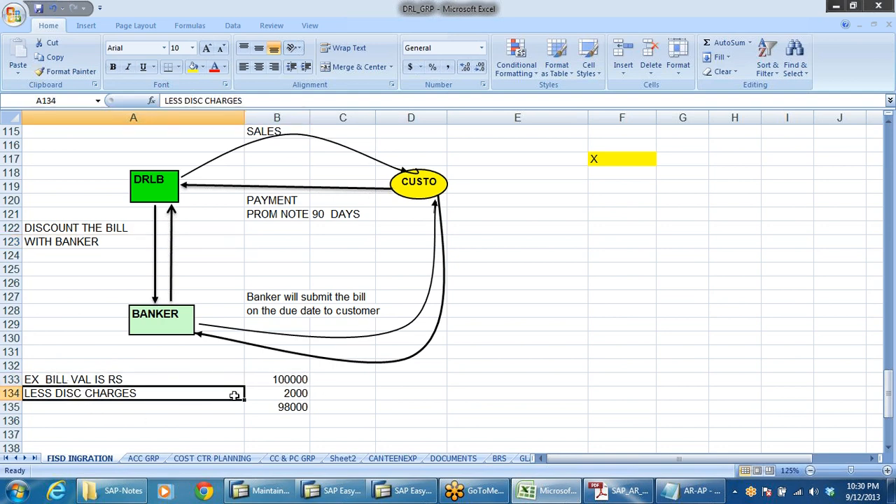
left_click(275, 395)
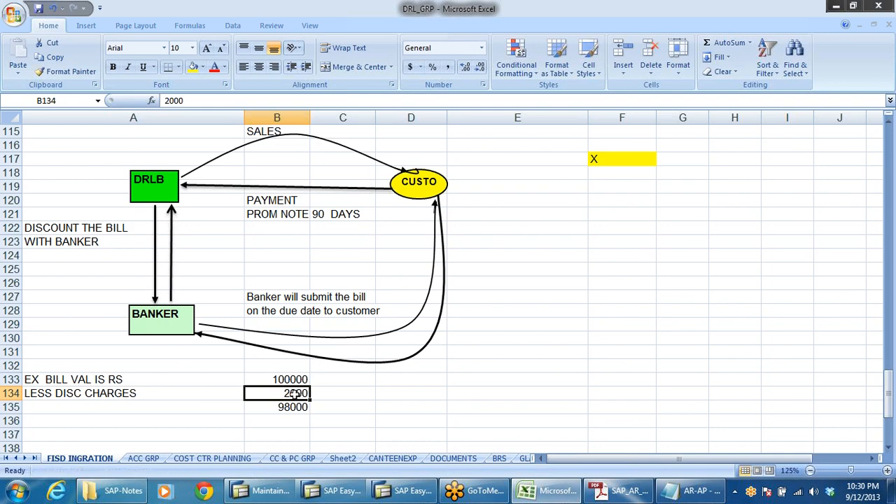
left_click(289, 410)
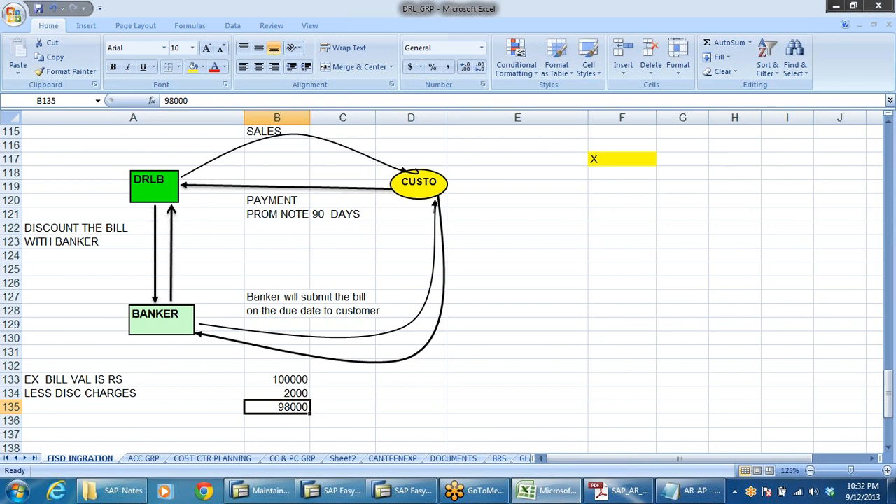
left_click(153, 317)
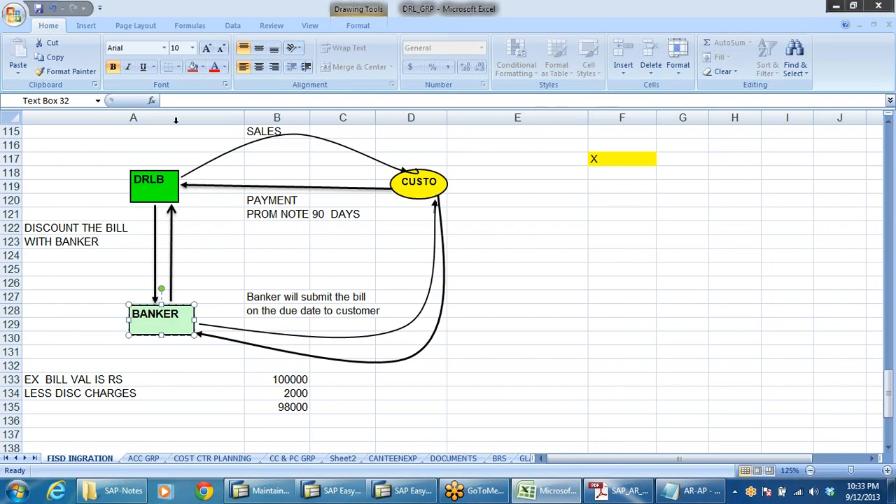
Switch to the PDF configuration notes and locate the bills of exchange accounting entries.
left_click(619, 491)
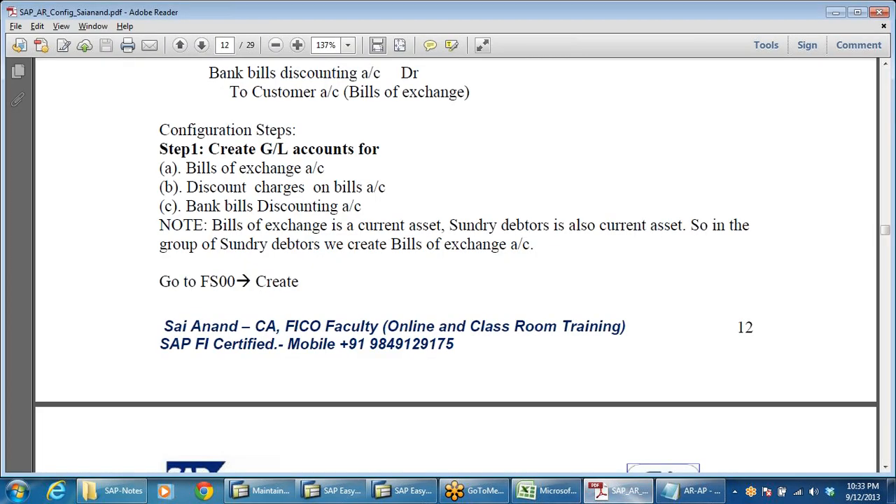
scroll(394, 320, "up", 9)
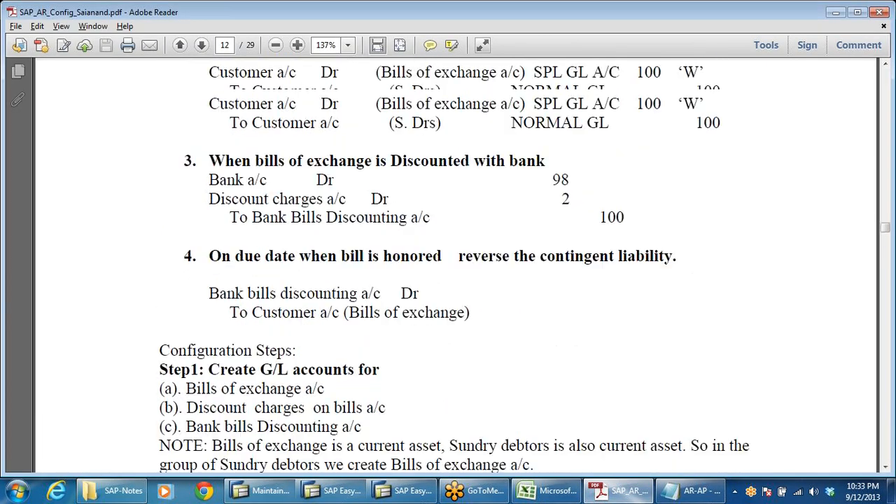
scroll(700, 189, "up", 7)
scroll(701, 189, "down", 3)
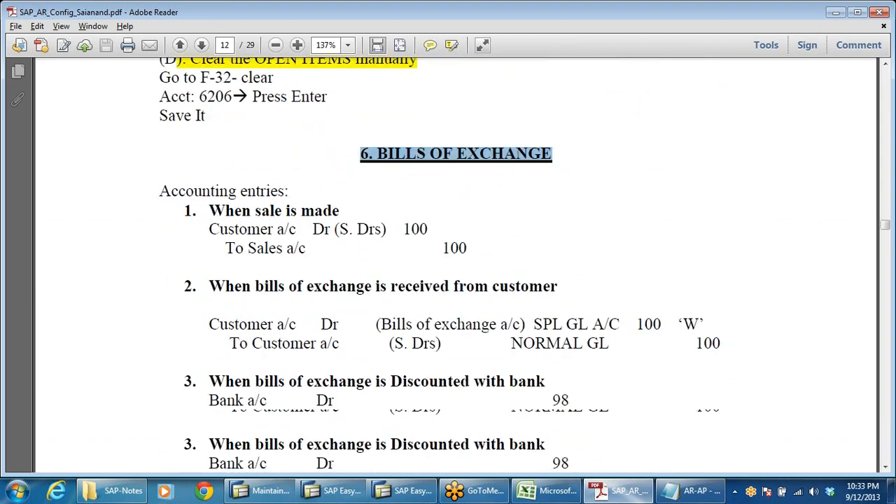
left_click(633, 185)
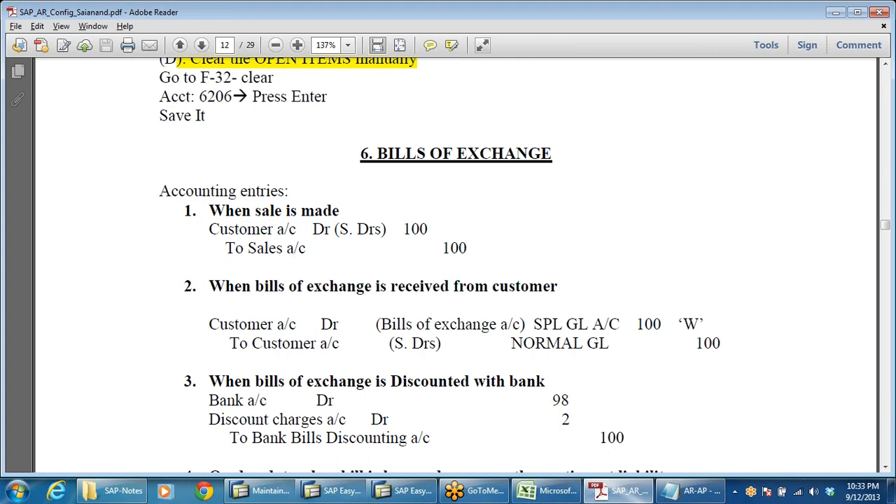
scroll(518, 224, "down", 3)
left_click(529, 193)
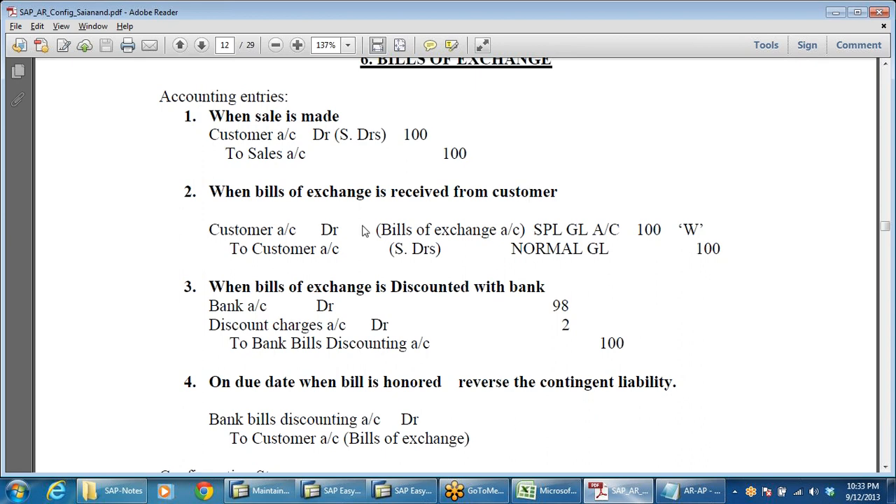
Select and review the journal entry for receiving a bill of exchange from the customer.
left_click(473, 231)
left_click_drag(524, 230, 403, 240)
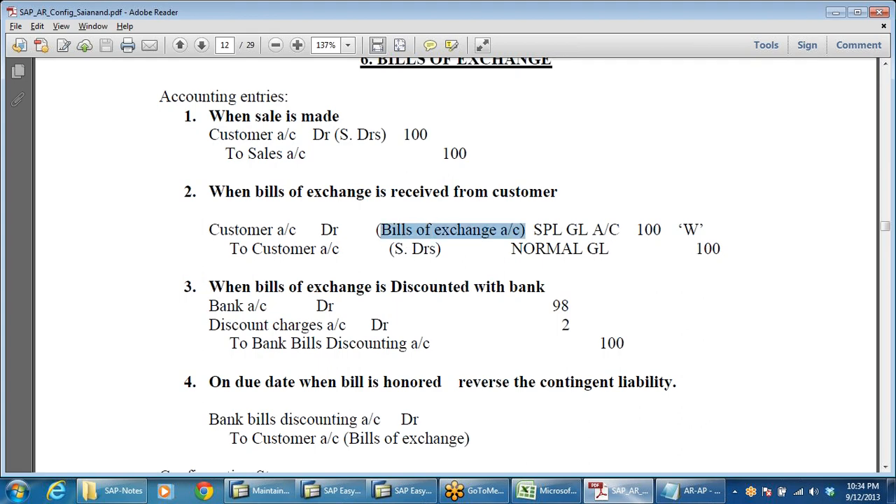
left_click_drag(297, 231, 202, 232)
left_click(297, 230)
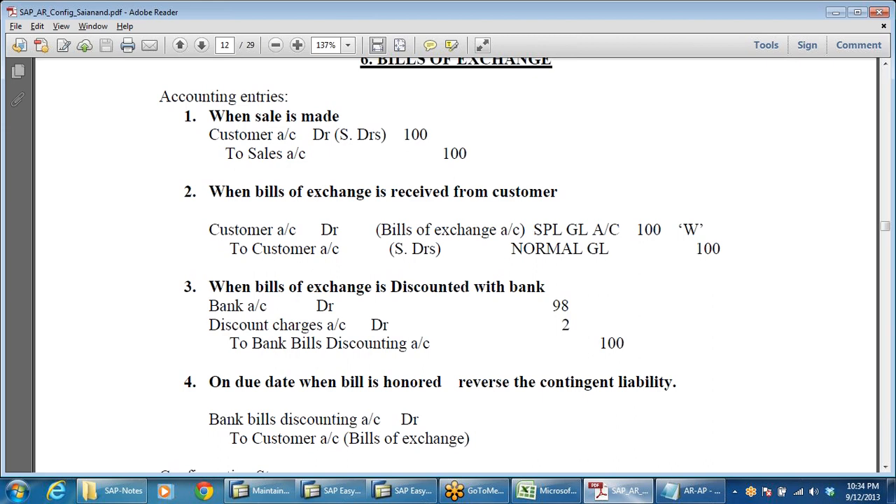
left_click_drag(442, 250, 393, 250)
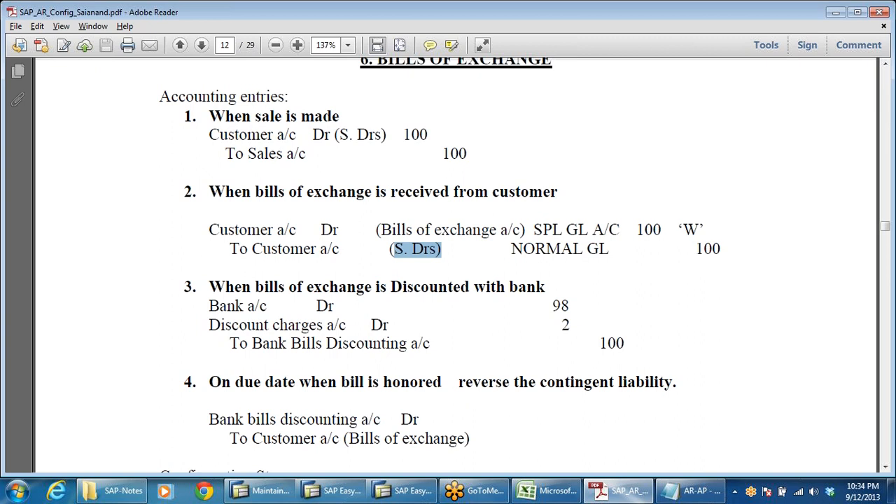
left_click(462, 260)
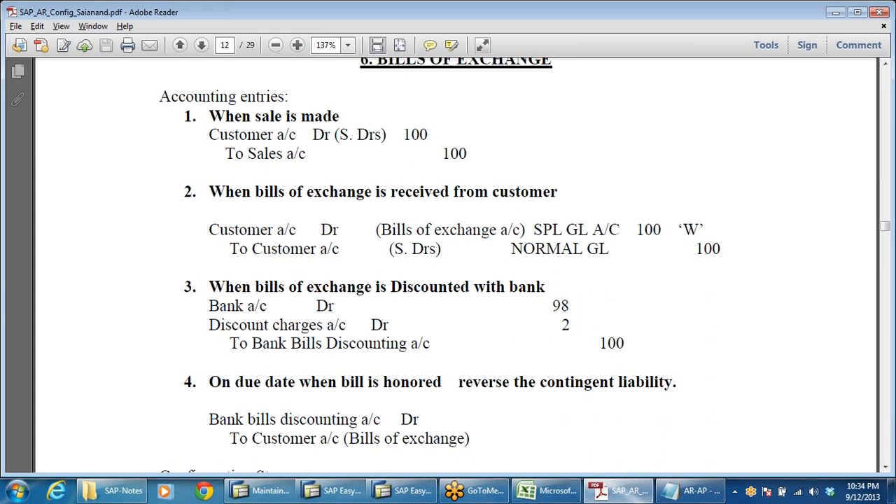
left_click_drag(526, 231, 429, 251)
left_click(443, 250)
left_click_drag(526, 231, 434, 231)
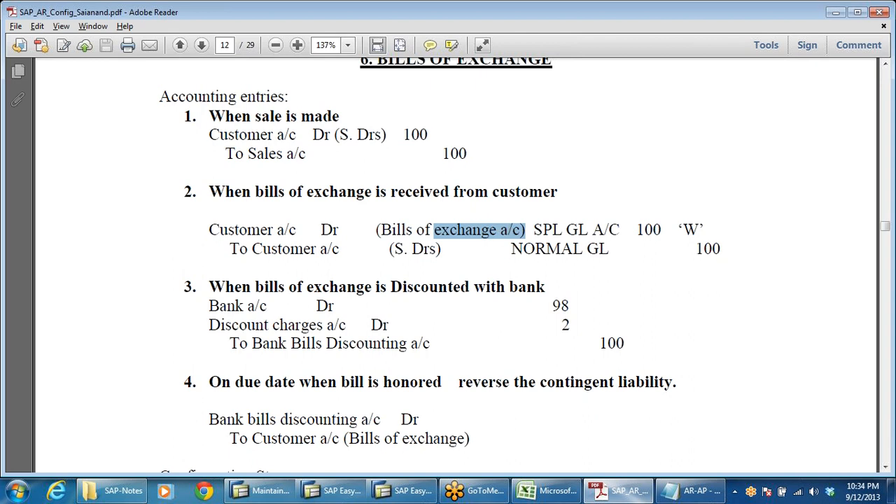
left_click(442, 250)
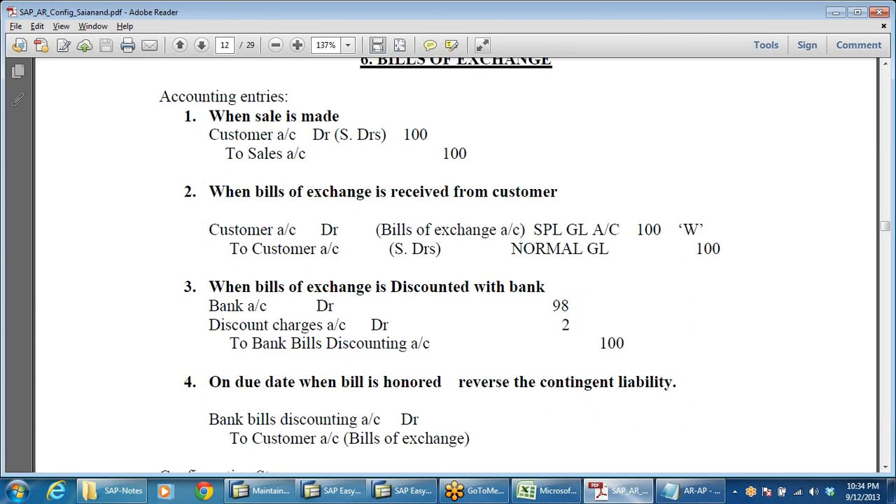
left_click_drag(465, 231, 393, 251)
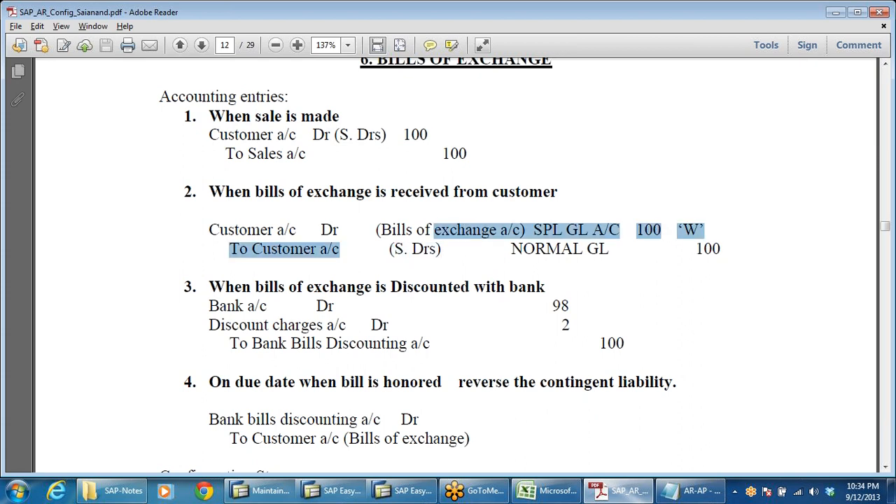
left_click_drag(442, 250, 389, 250)
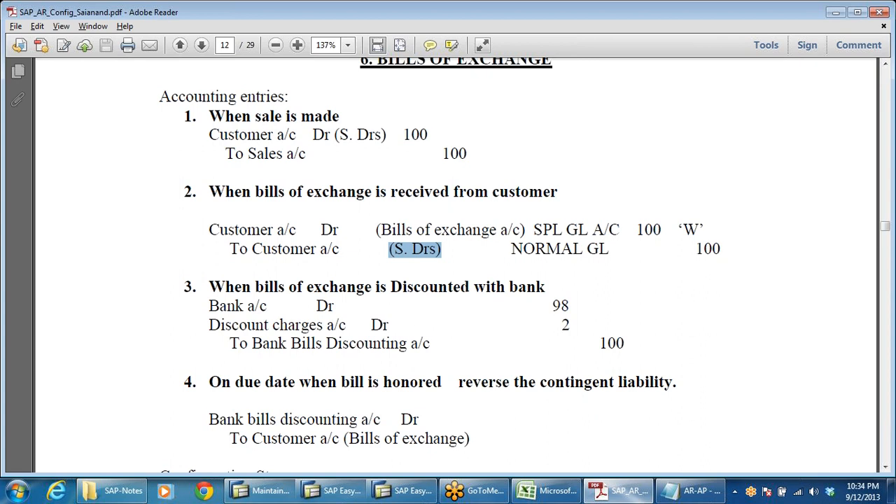
left_click(353, 249)
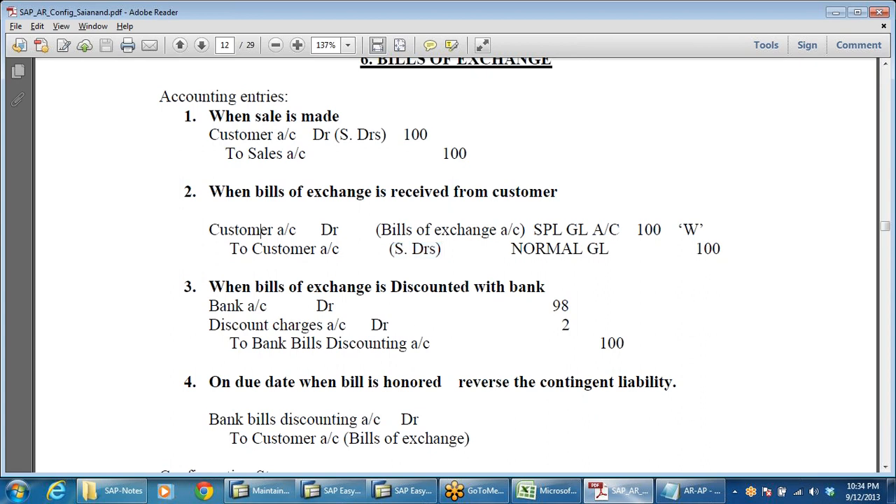
left_click(262, 250)
Select and review the journal entries for discounting the bill with the bank and for honoring it on the due date.
scroll(449, 349, "down", 2)
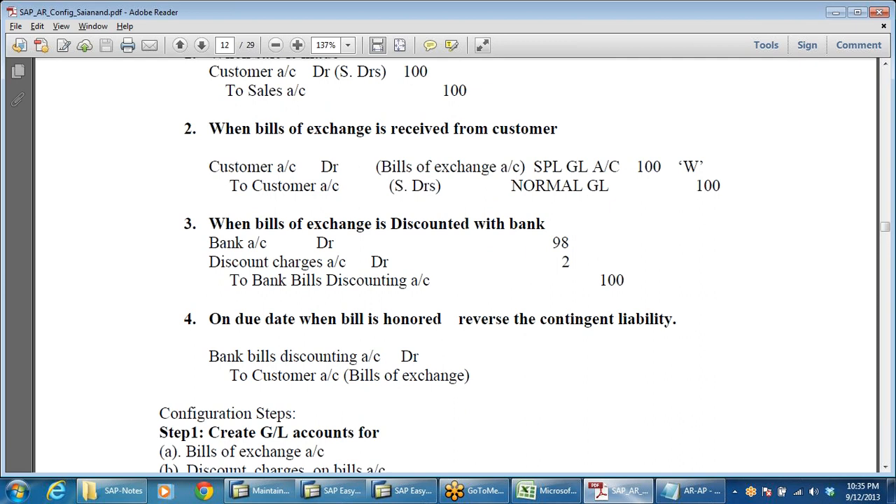
left_click(571, 263)
left_click(280, 264)
left_click(589, 269)
left_click_drag(248, 283, 408, 282)
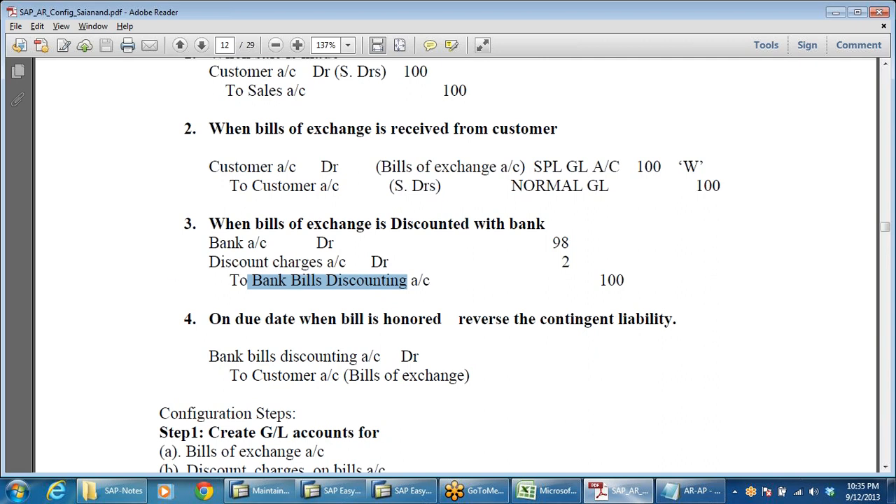
left_click(411, 168)
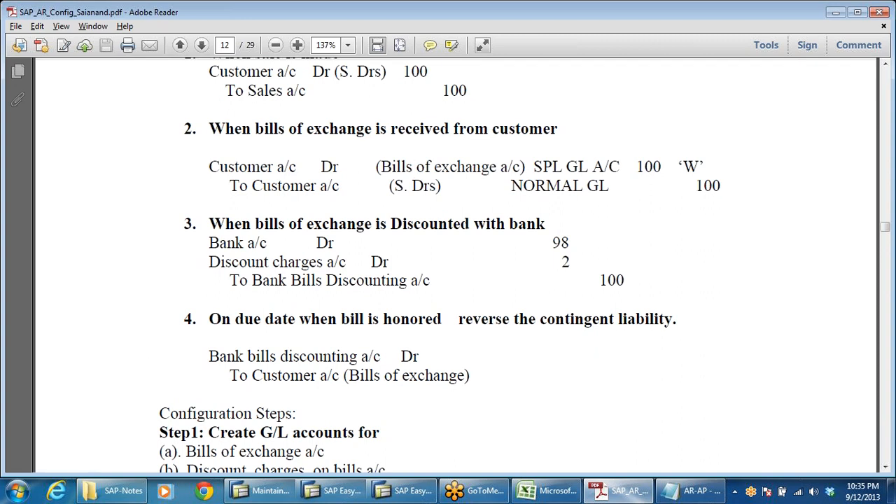
left_click_drag(209, 357, 399, 375)
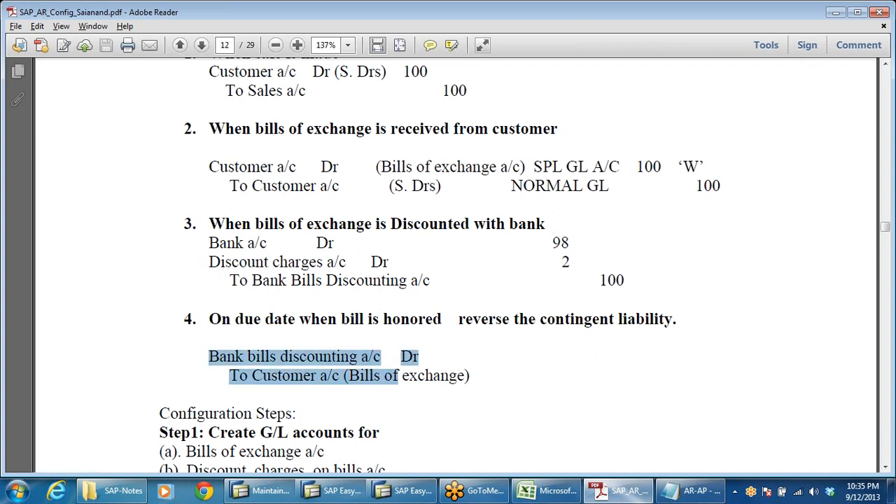
left_click_drag(251, 280, 429, 290)
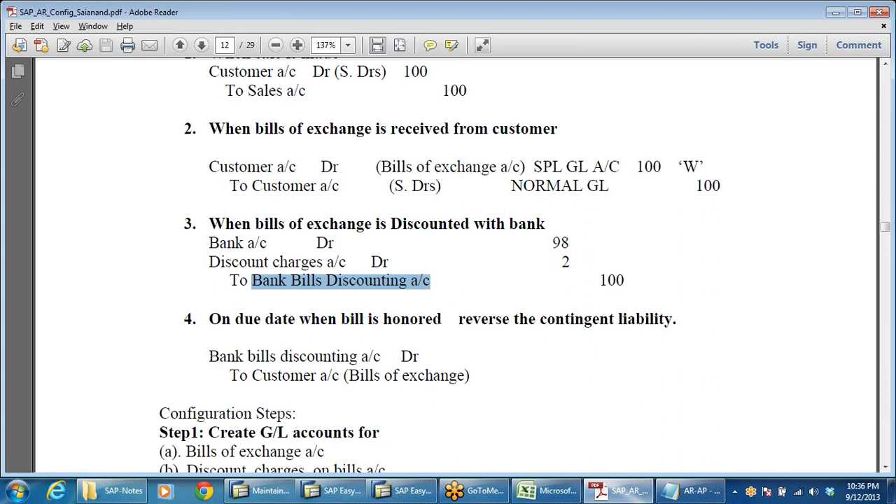
left_click_drag(379, 166, 562, 168)
left_click_drag(229, 375, 469, 376)
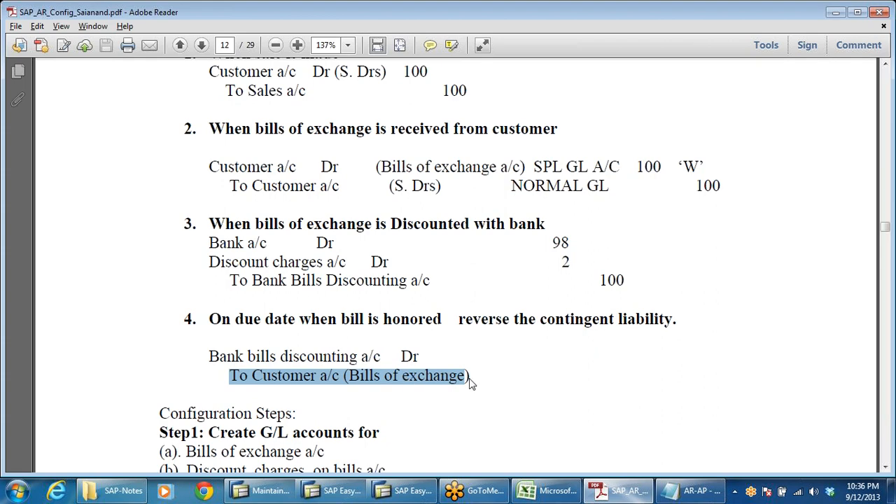
scroll(472, 382, "down", 5)
scroll(470, 390, "up", 8)
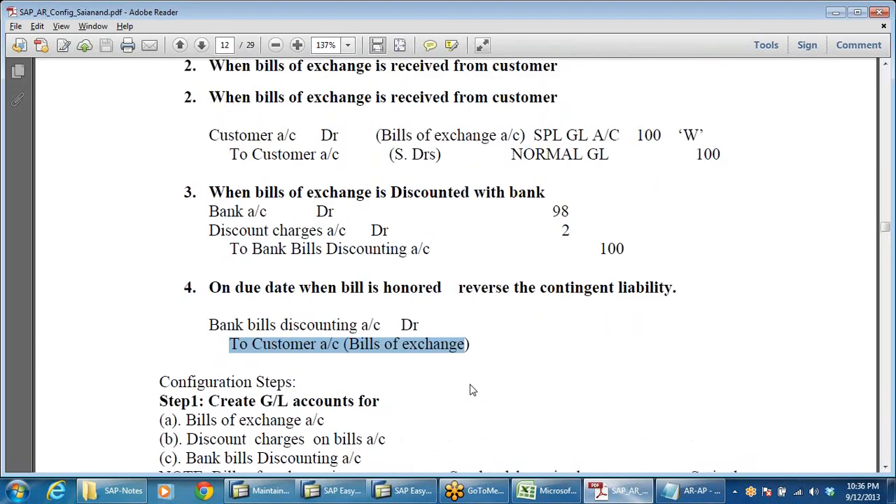